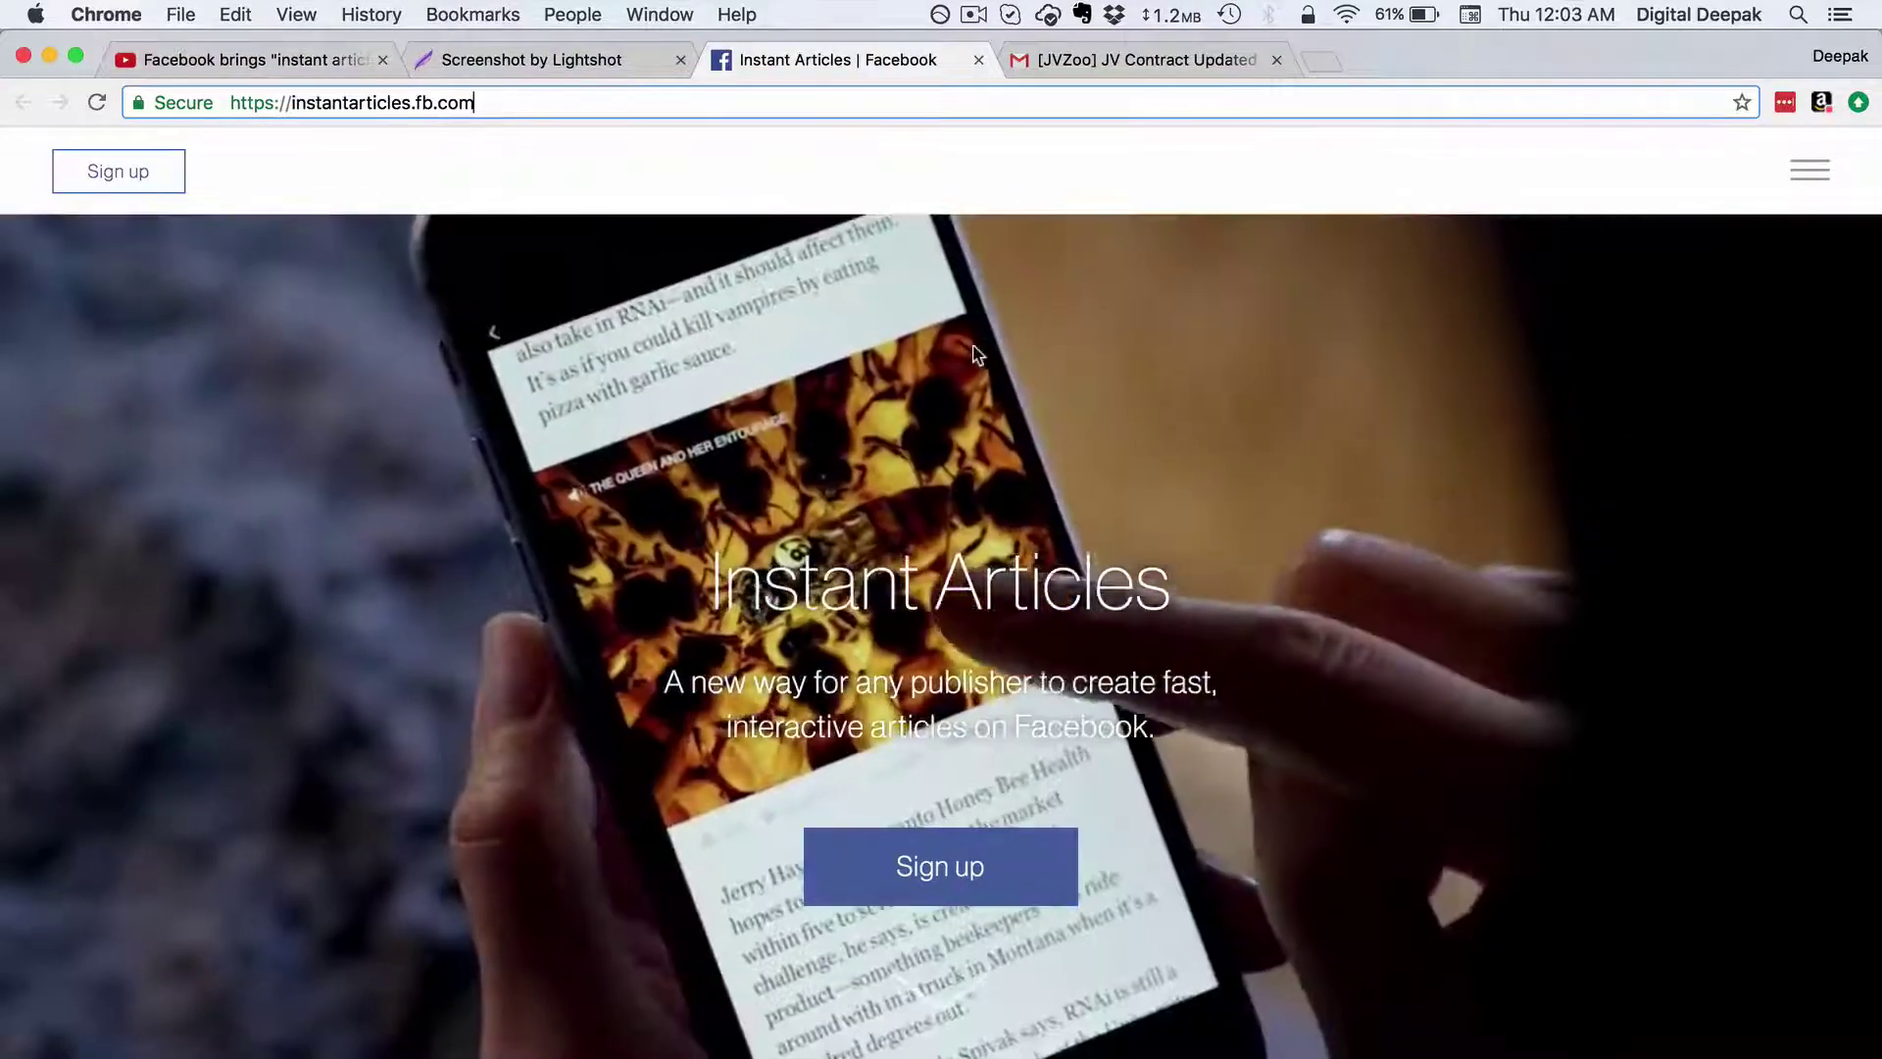
Examine the Instant Articles landing page from the publisher sign-up steps to the three Fast and Responsive performance figures.
scroll(976, 353, "down", 3)
scroll(975, 352, "down", 8)
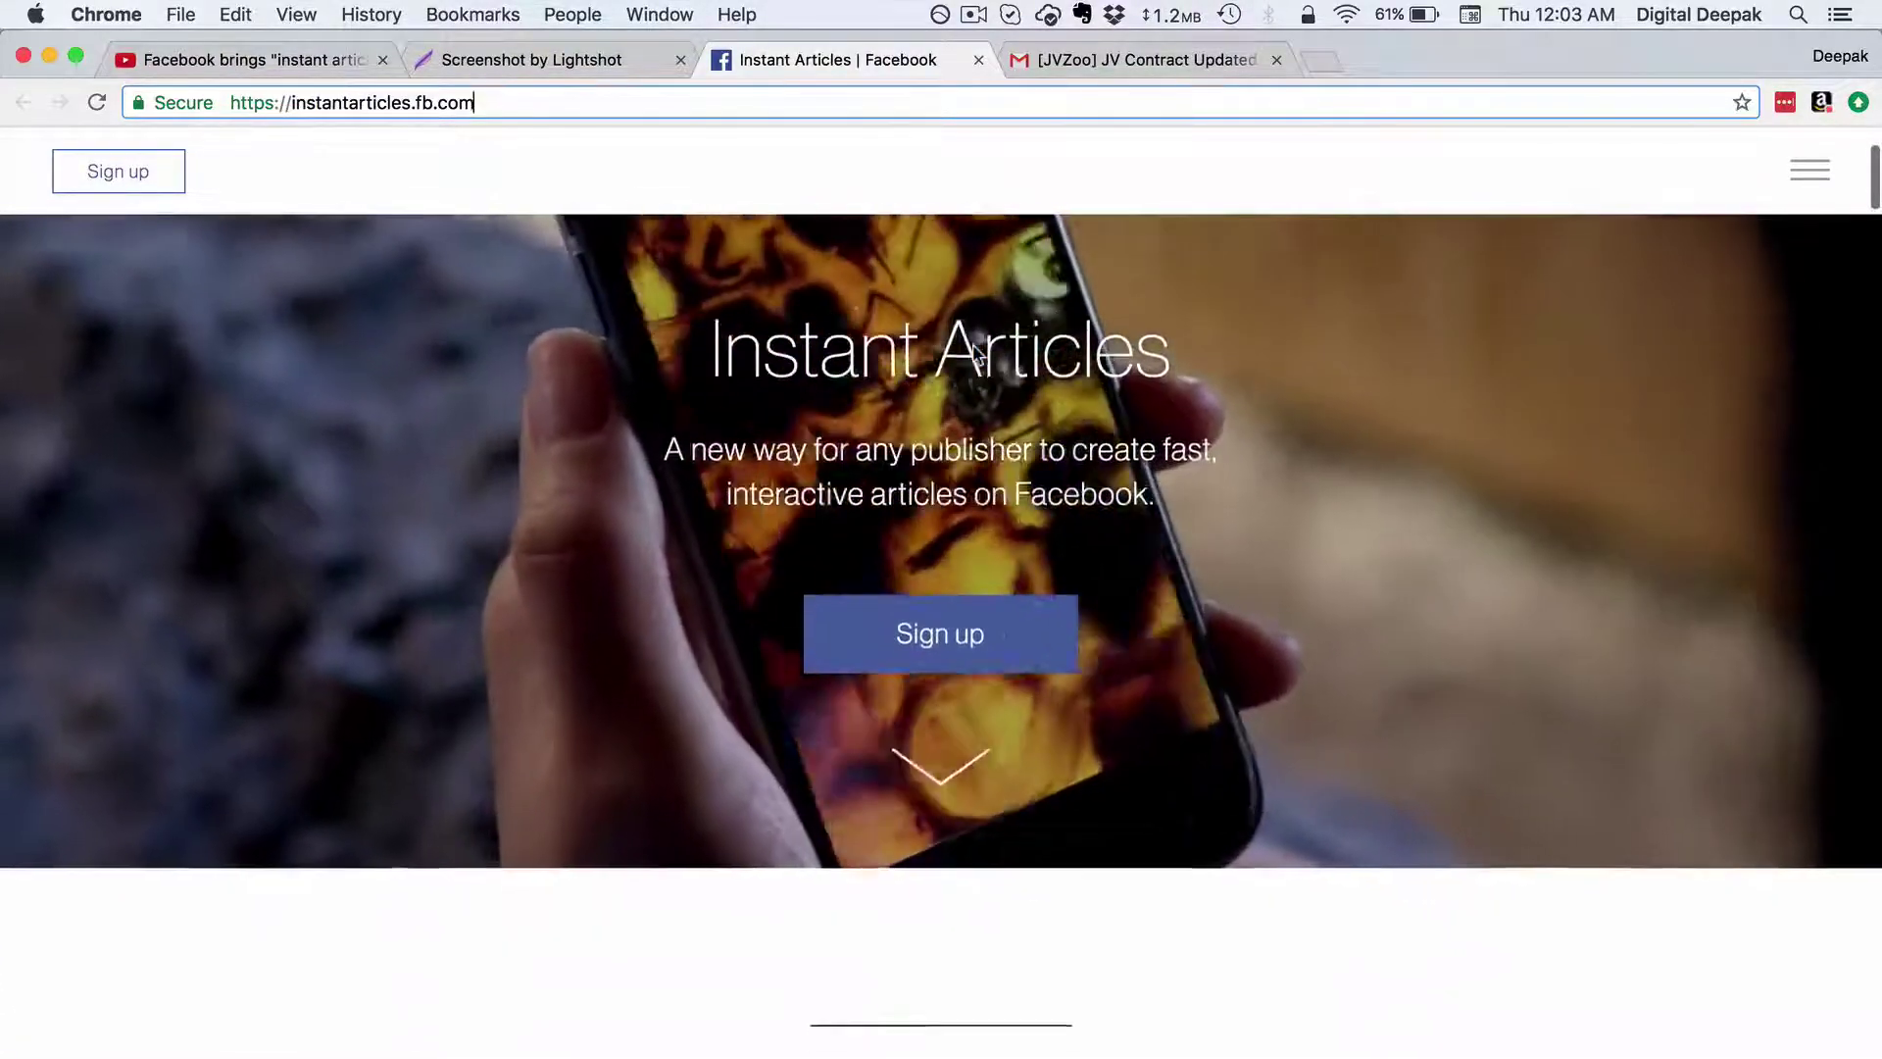
scroll(974, 346, "down", 4)
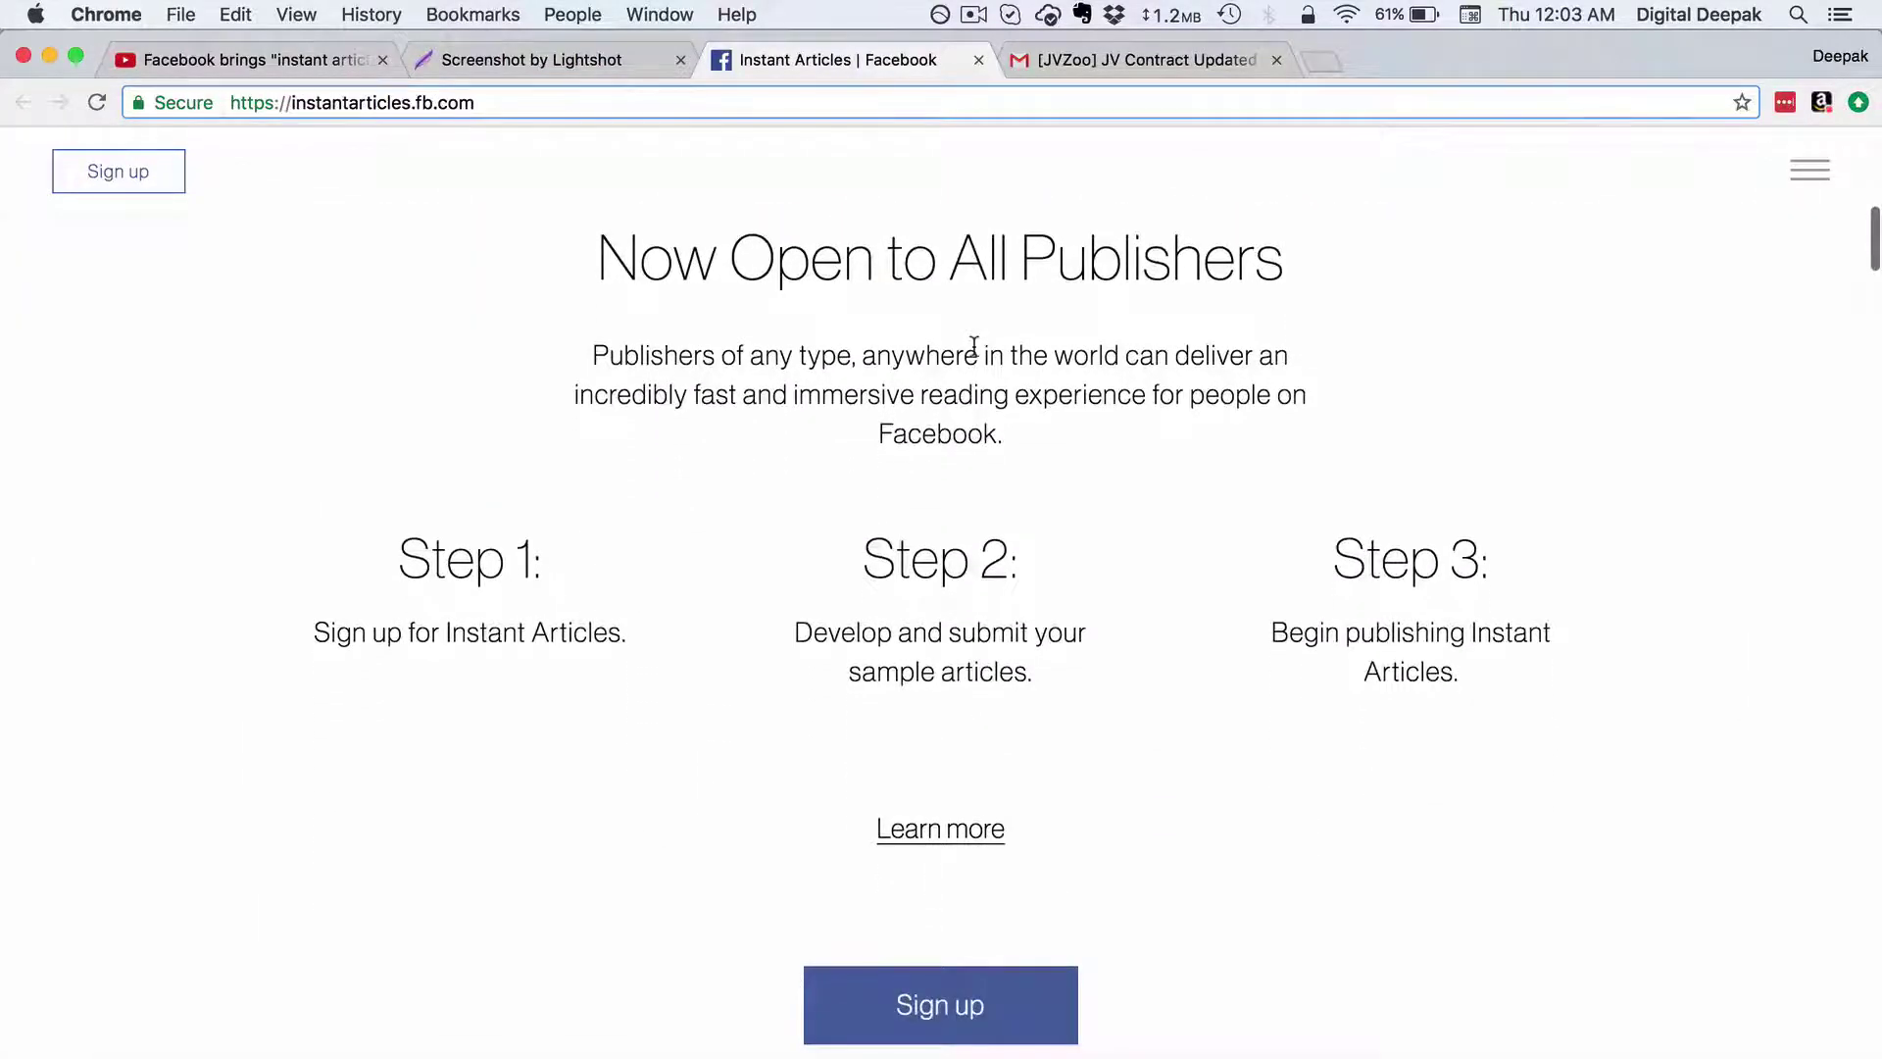
scroll(974, 346, "down", 15)
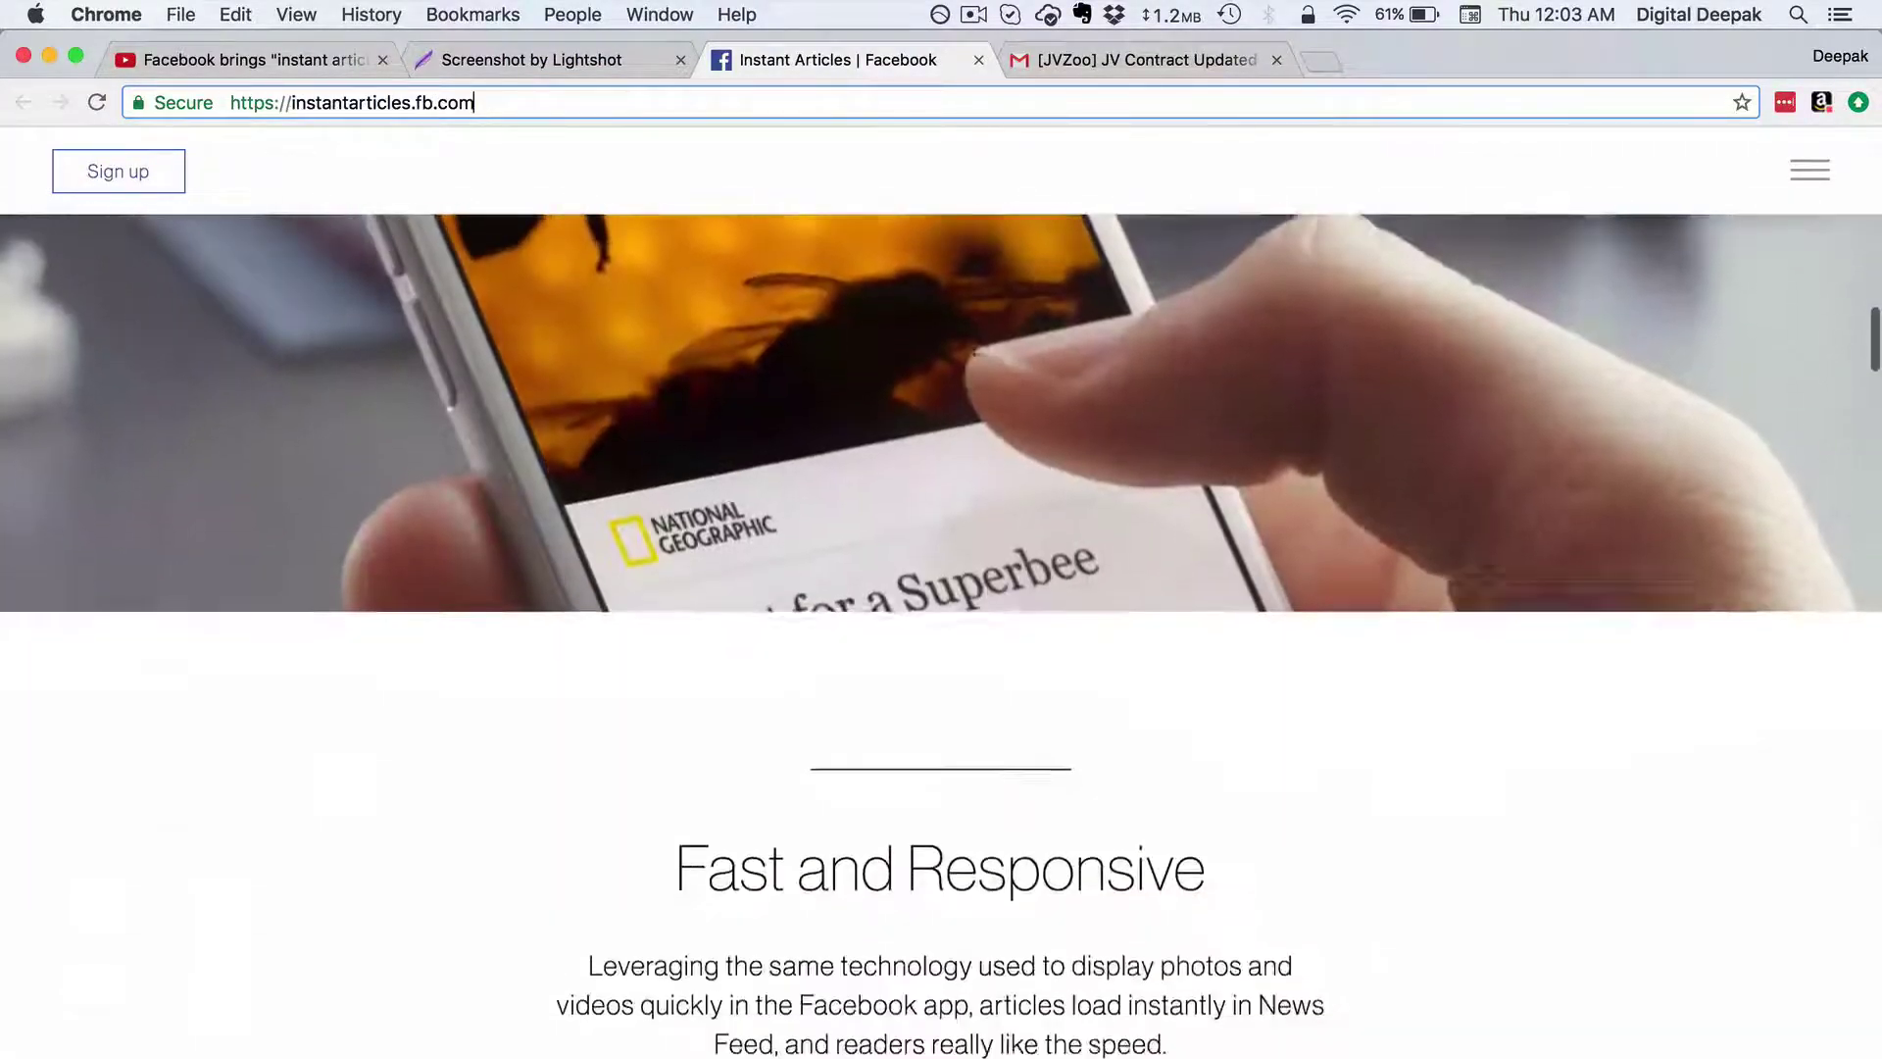
scroll(975, 349, "down", 8)
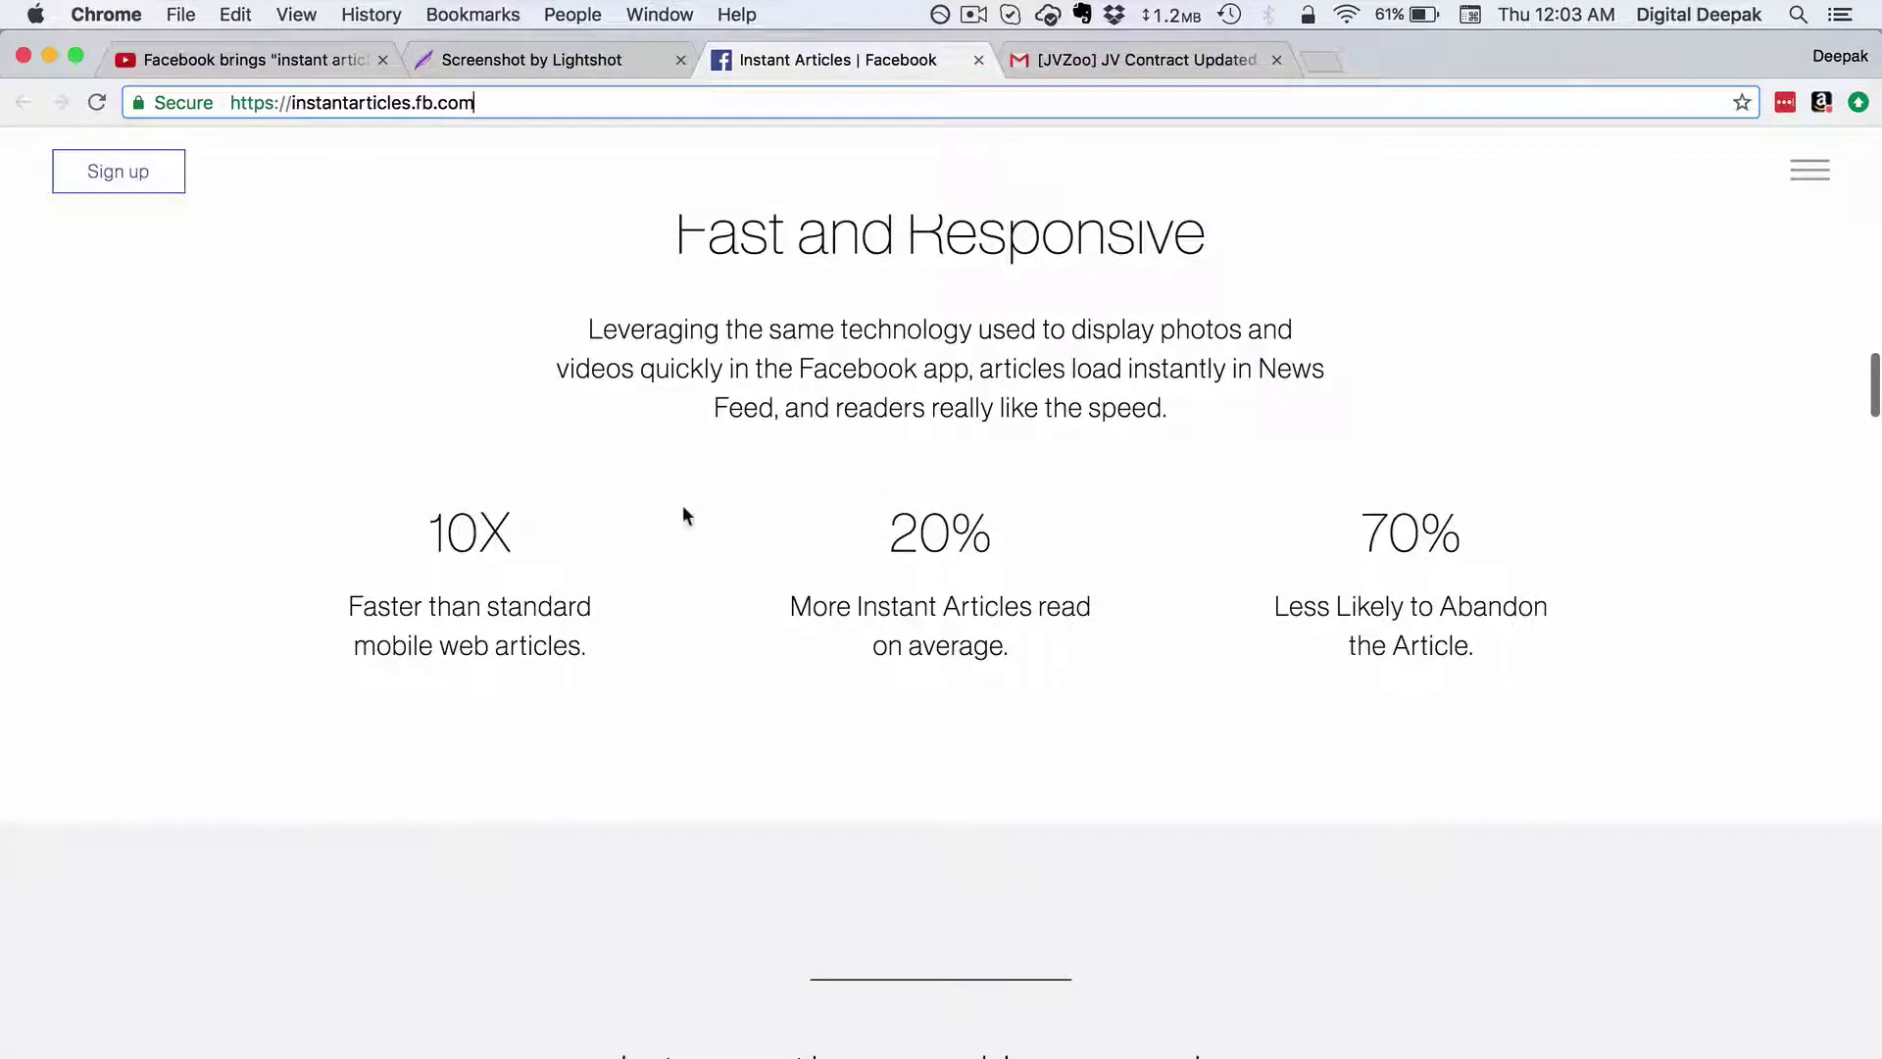
left_click_drag(412, 549, 520, 549)
left_click(594, 537)
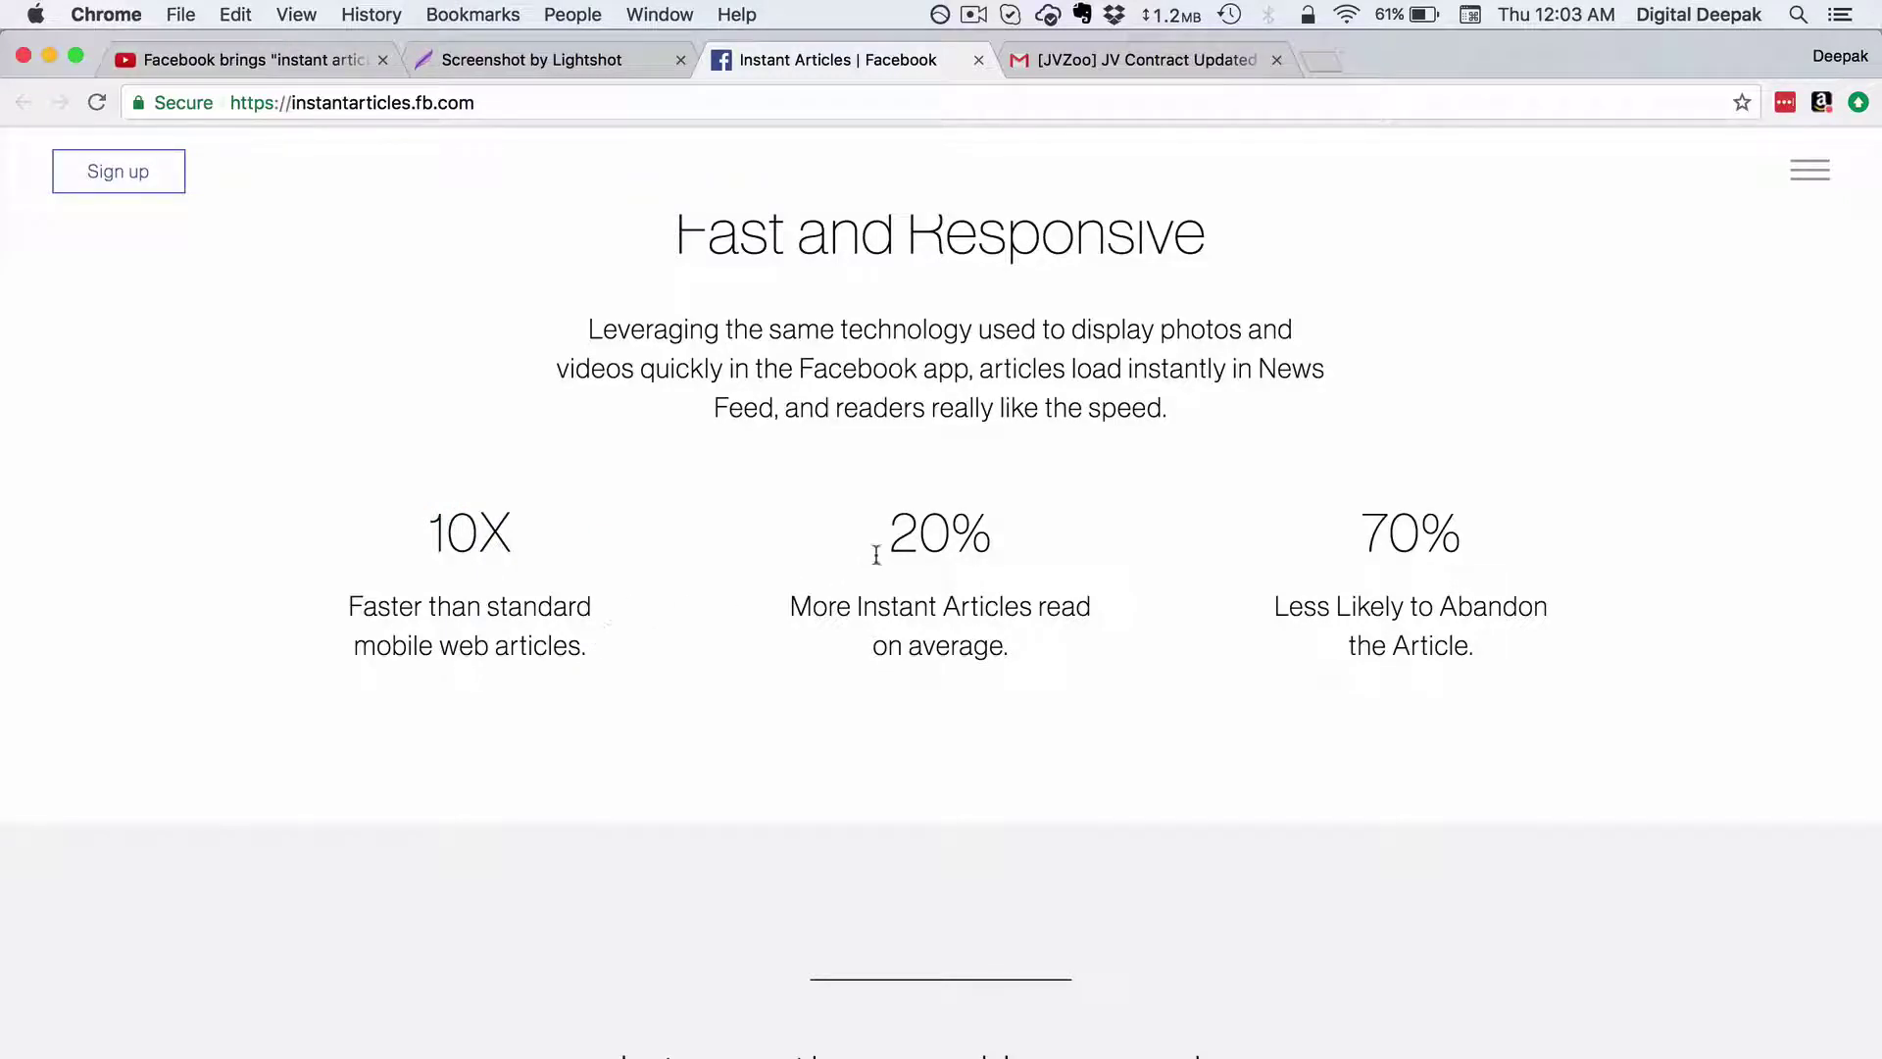
left_click_drag(876, 555, 1004, 537)
left_click(1057, 606)
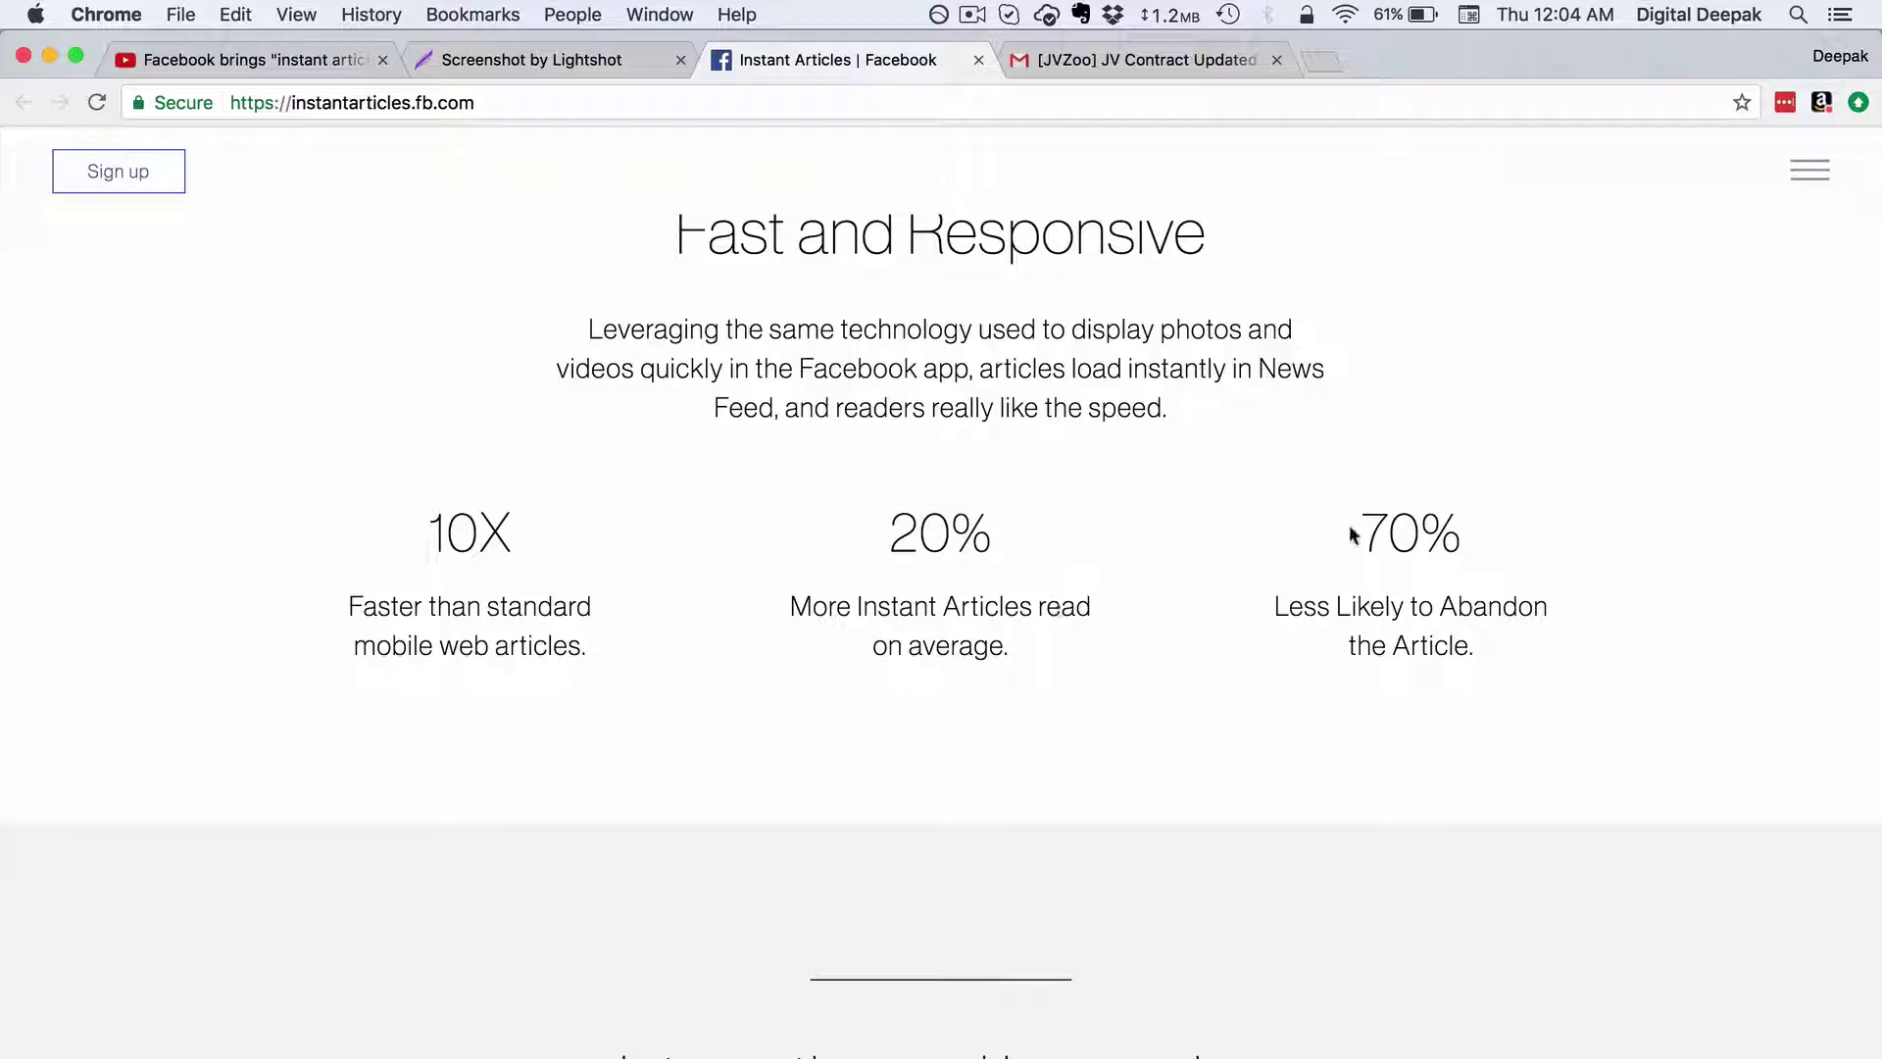
left_click_drag(1351, 534, 1508, 643)
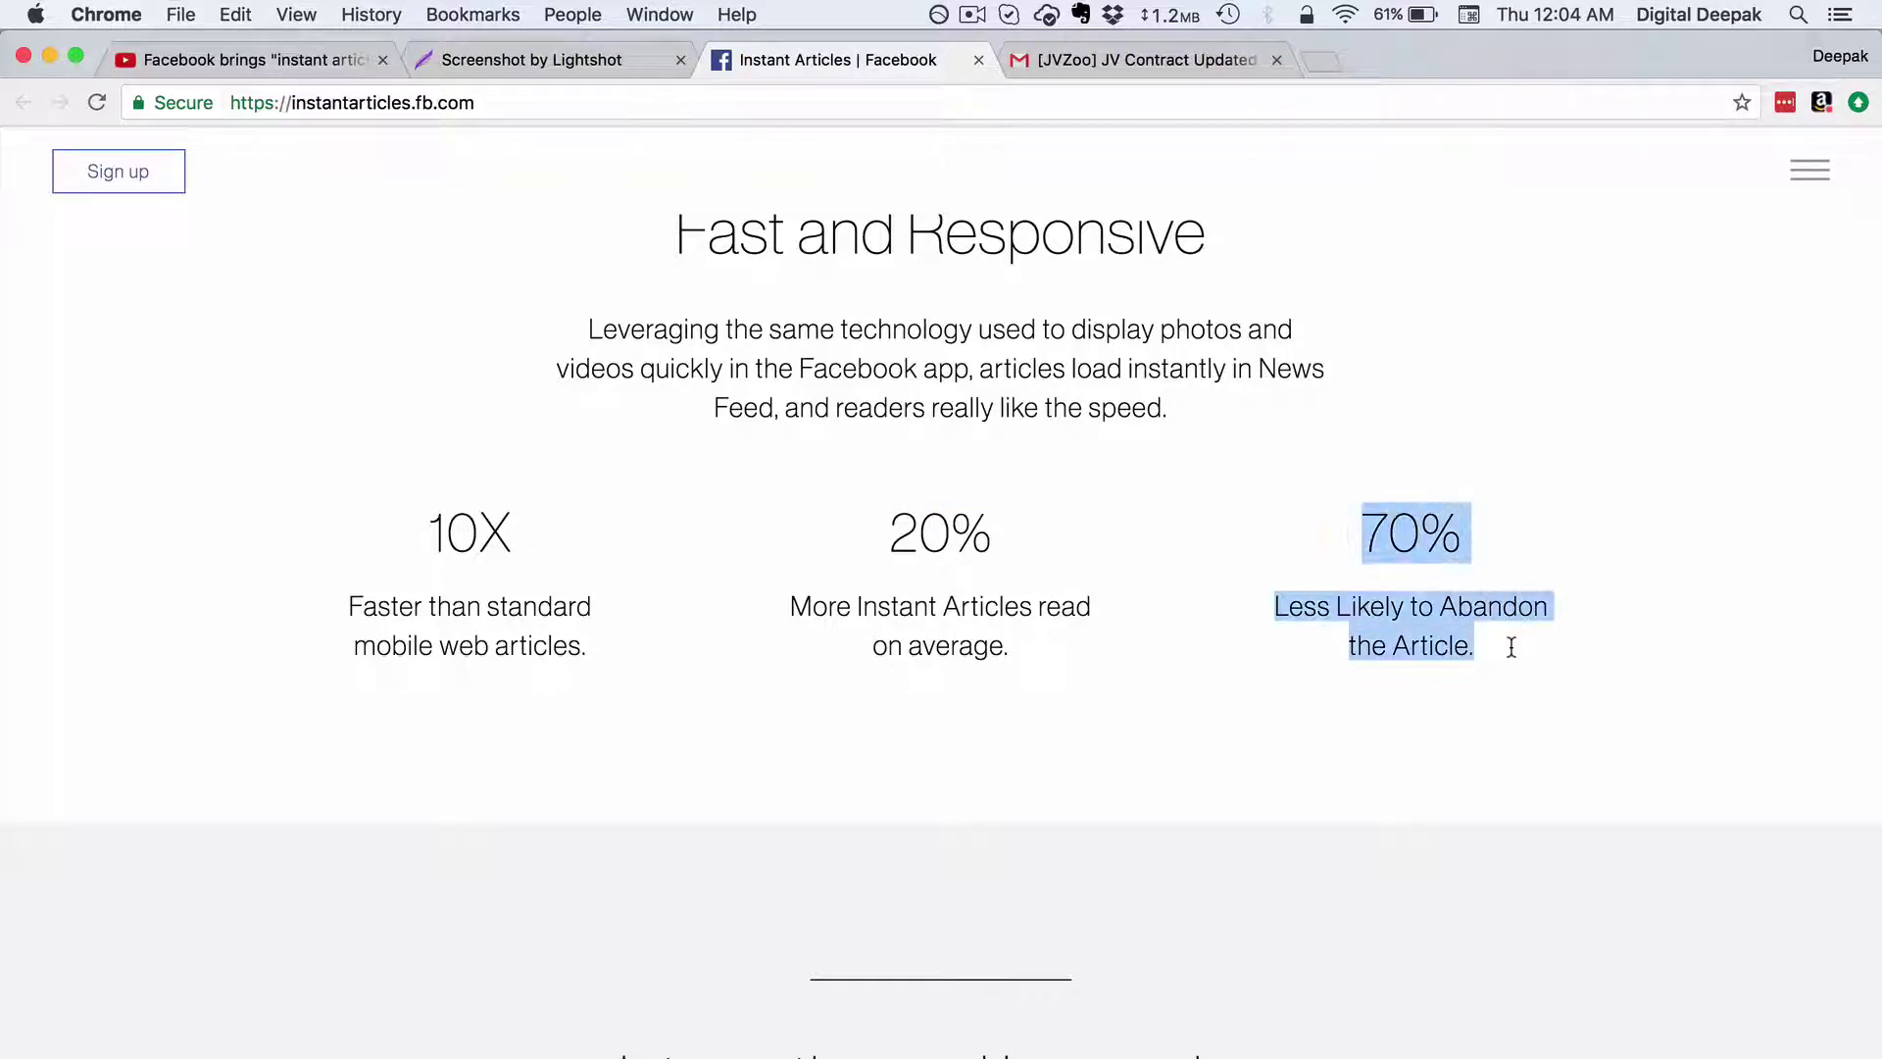
left_click(1294, 647)
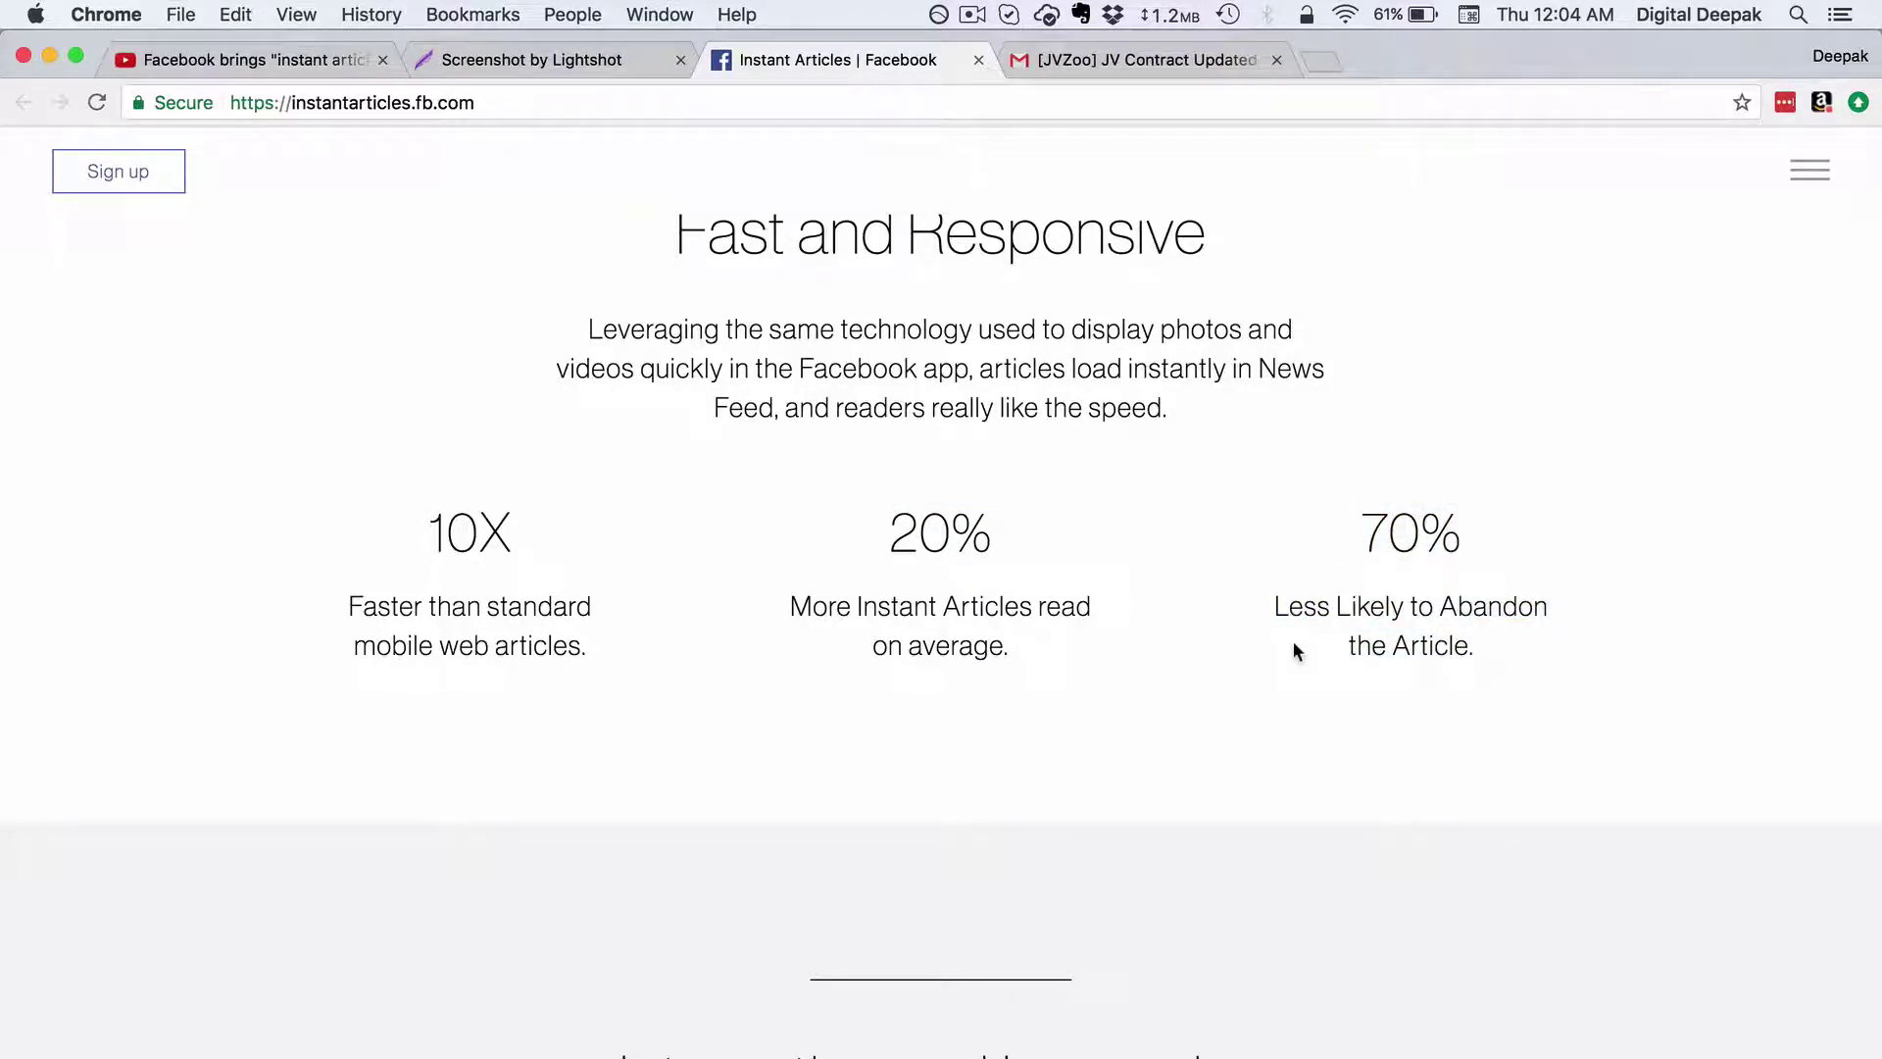
Examine the example article slides under Interactive and Immersive and the Engaging and Sharable section.
scroll(1294, 649, "down", 9)
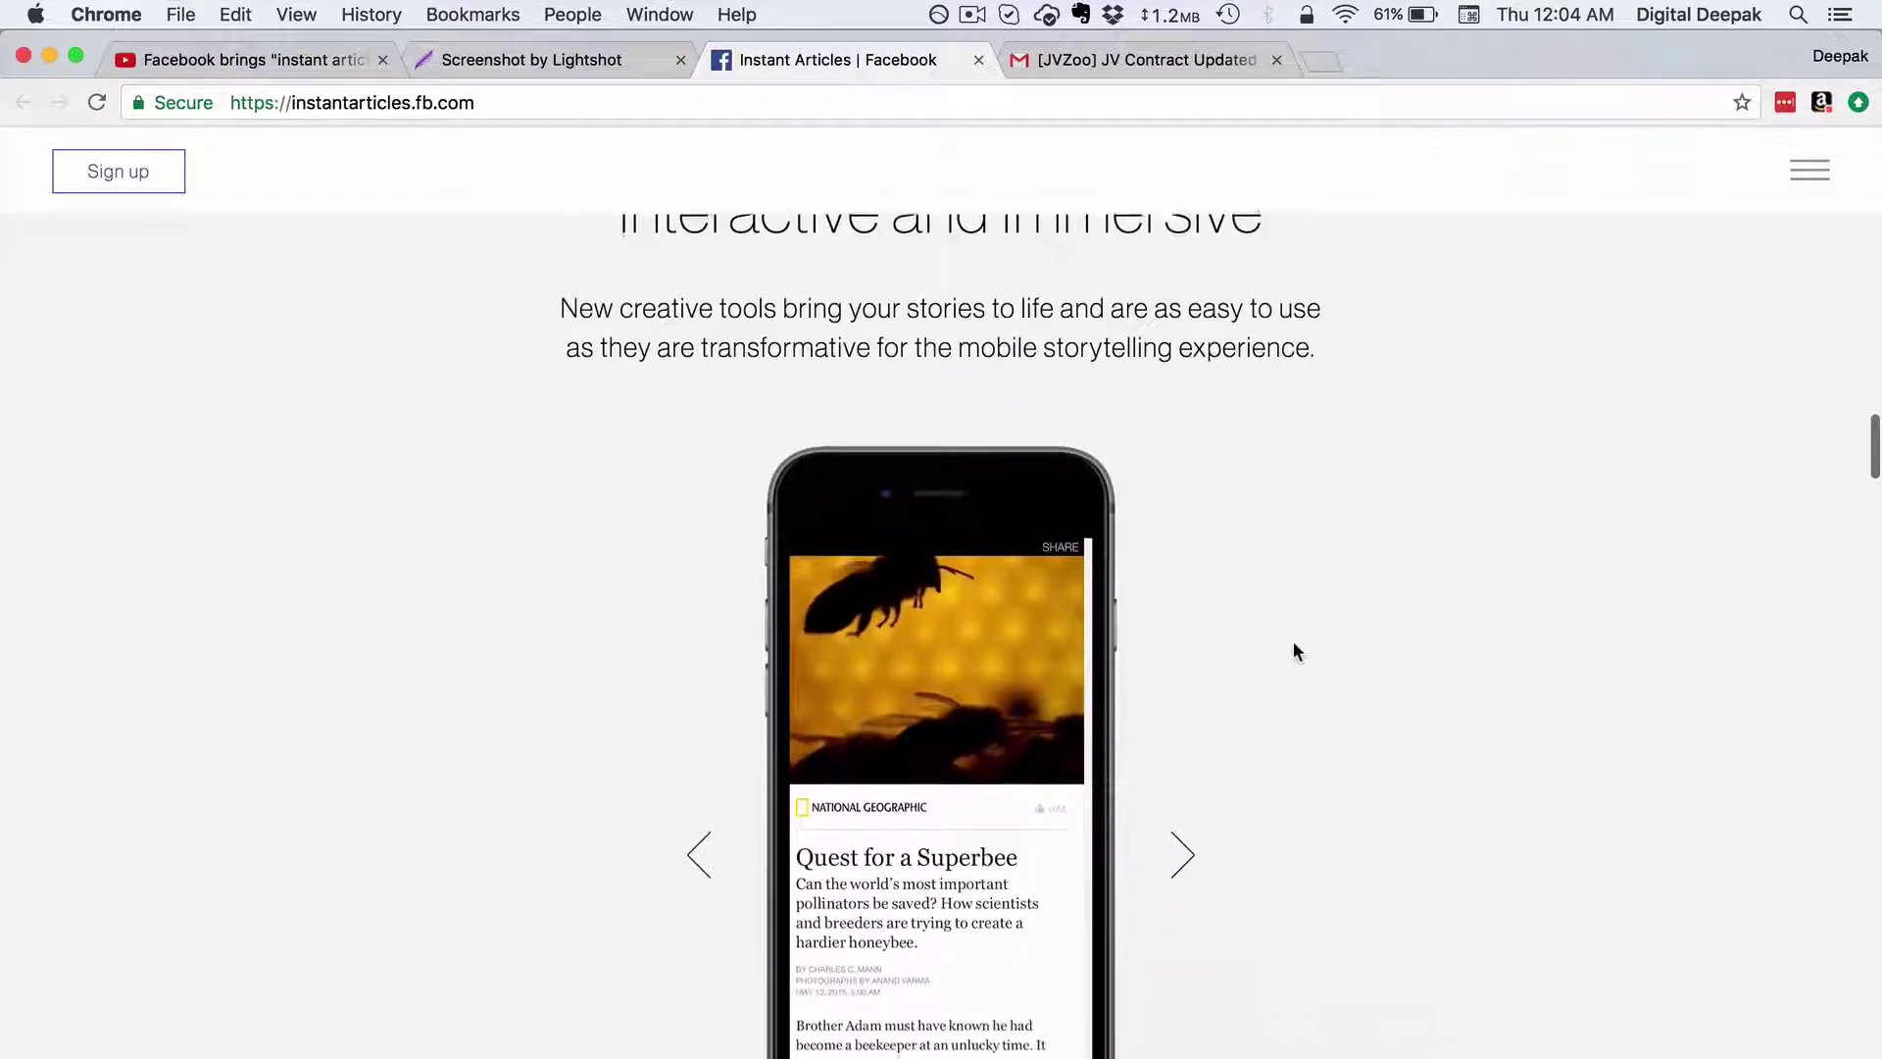
scroll(1294, 647, "down", 1)
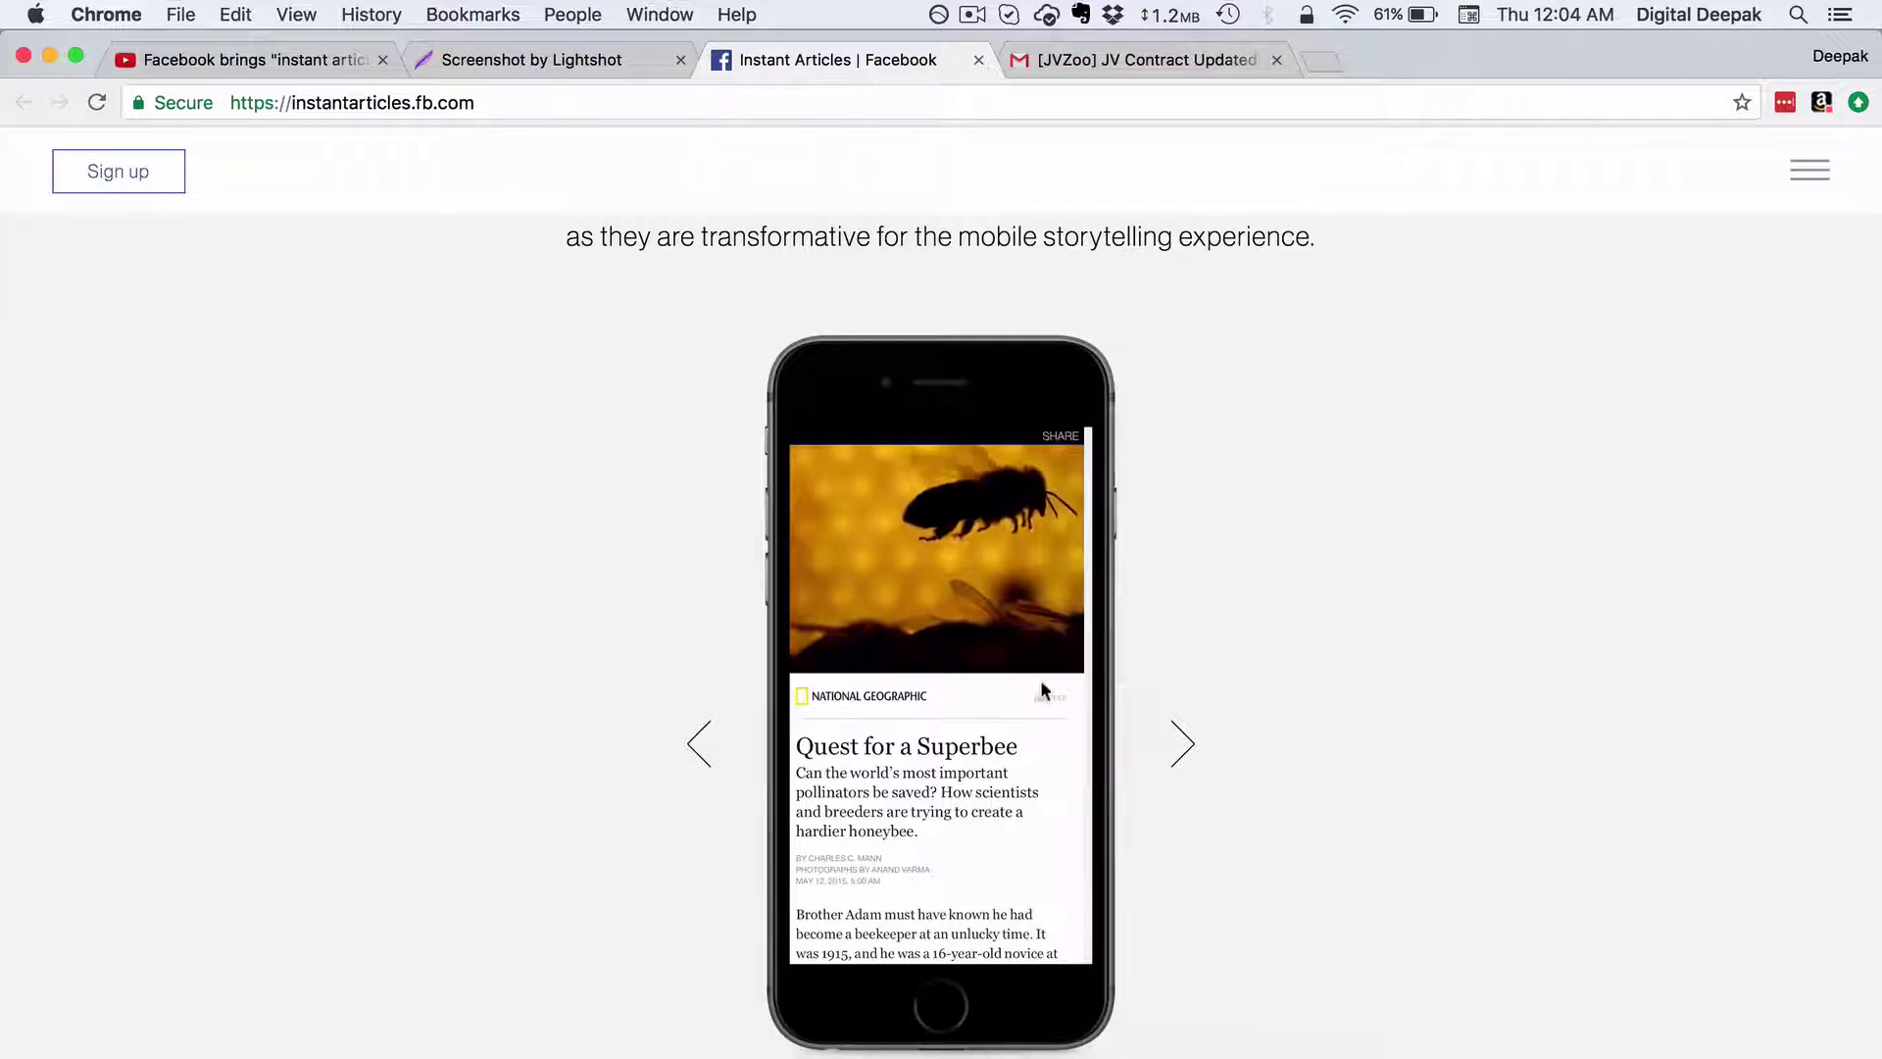
left_click(1185, 747)
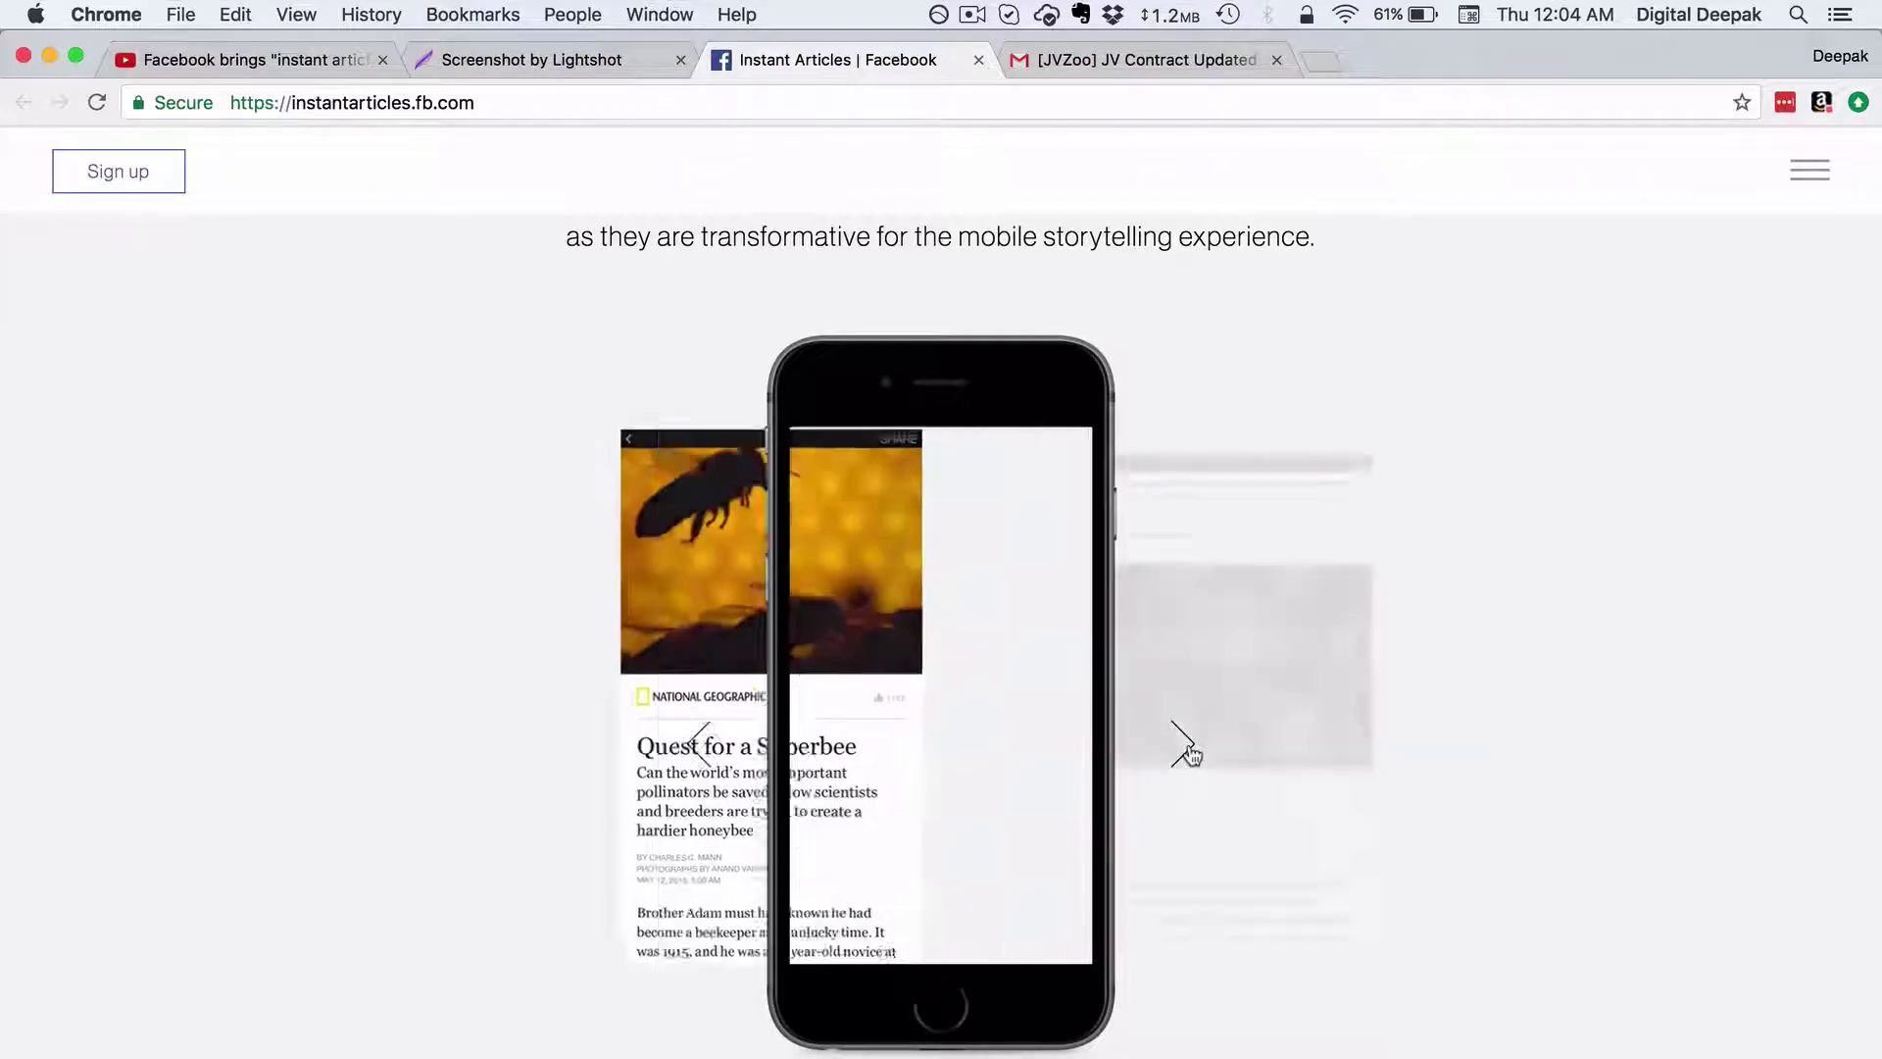
left_click(1185, 747)
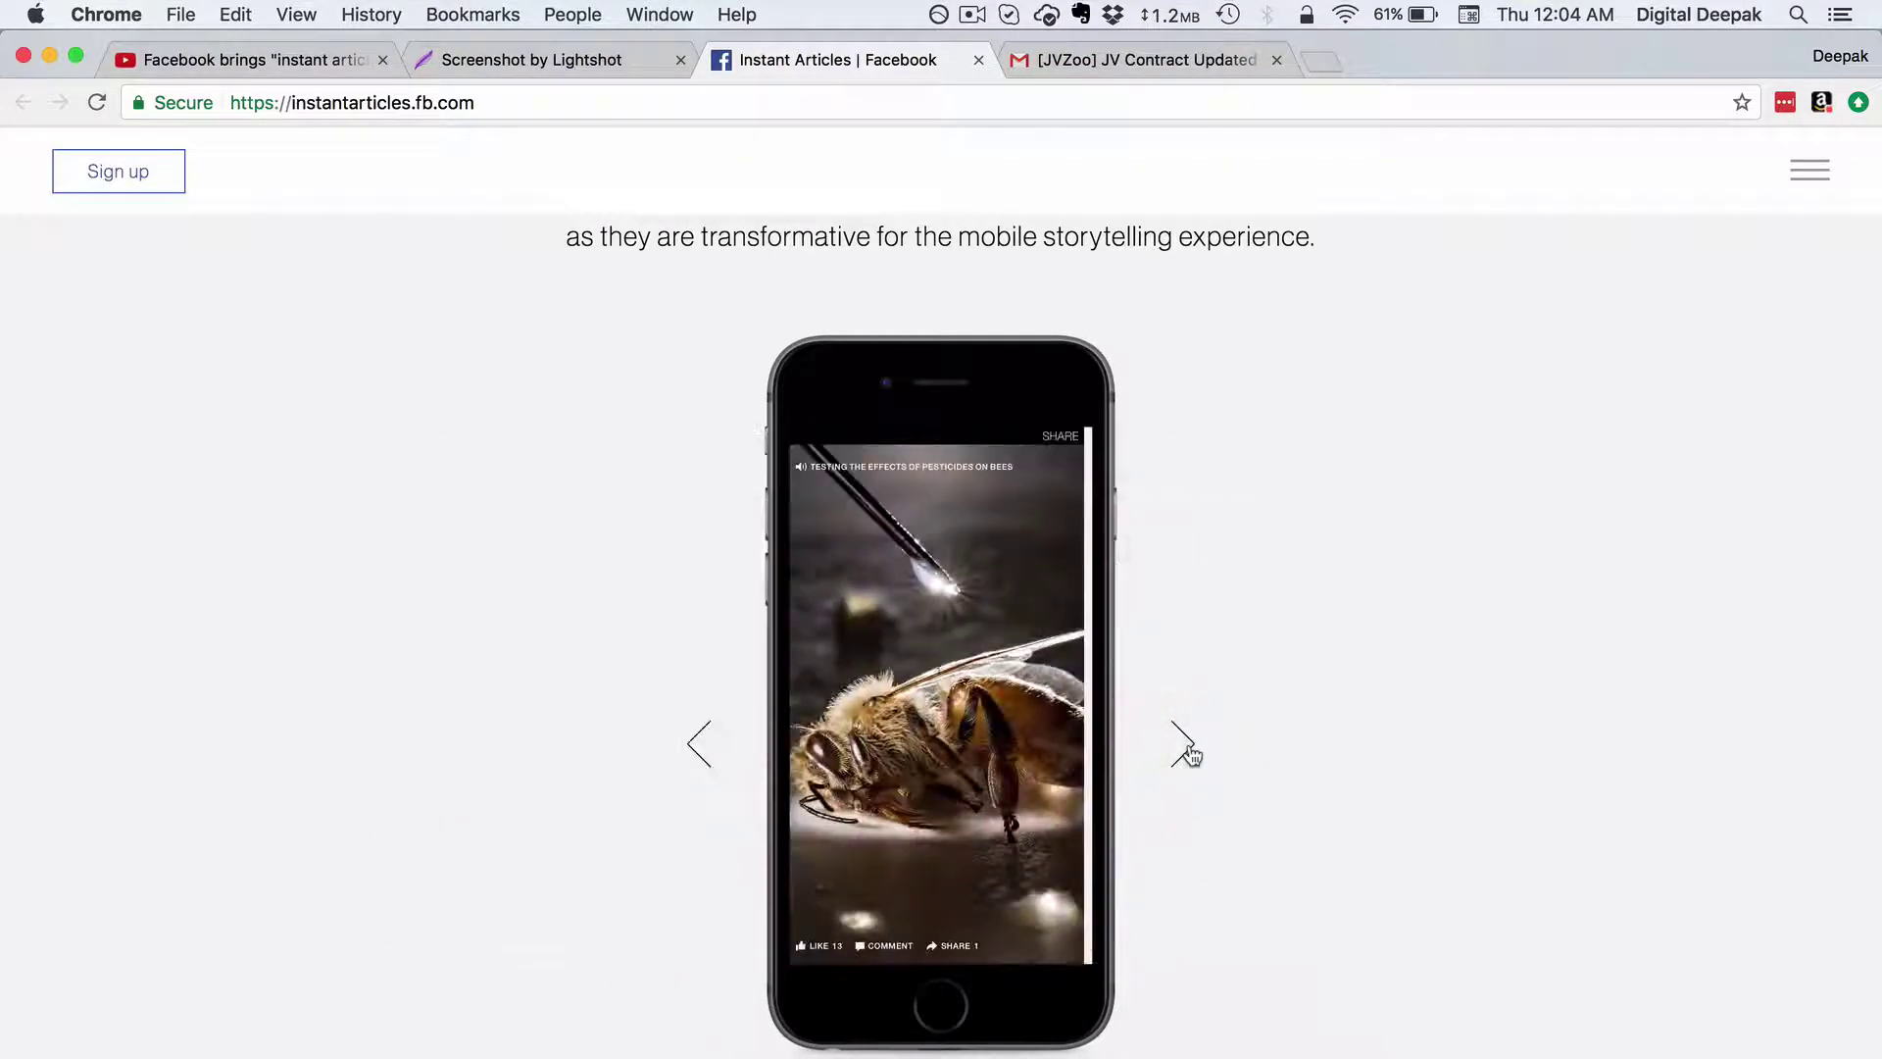
left_click(1188, 749)
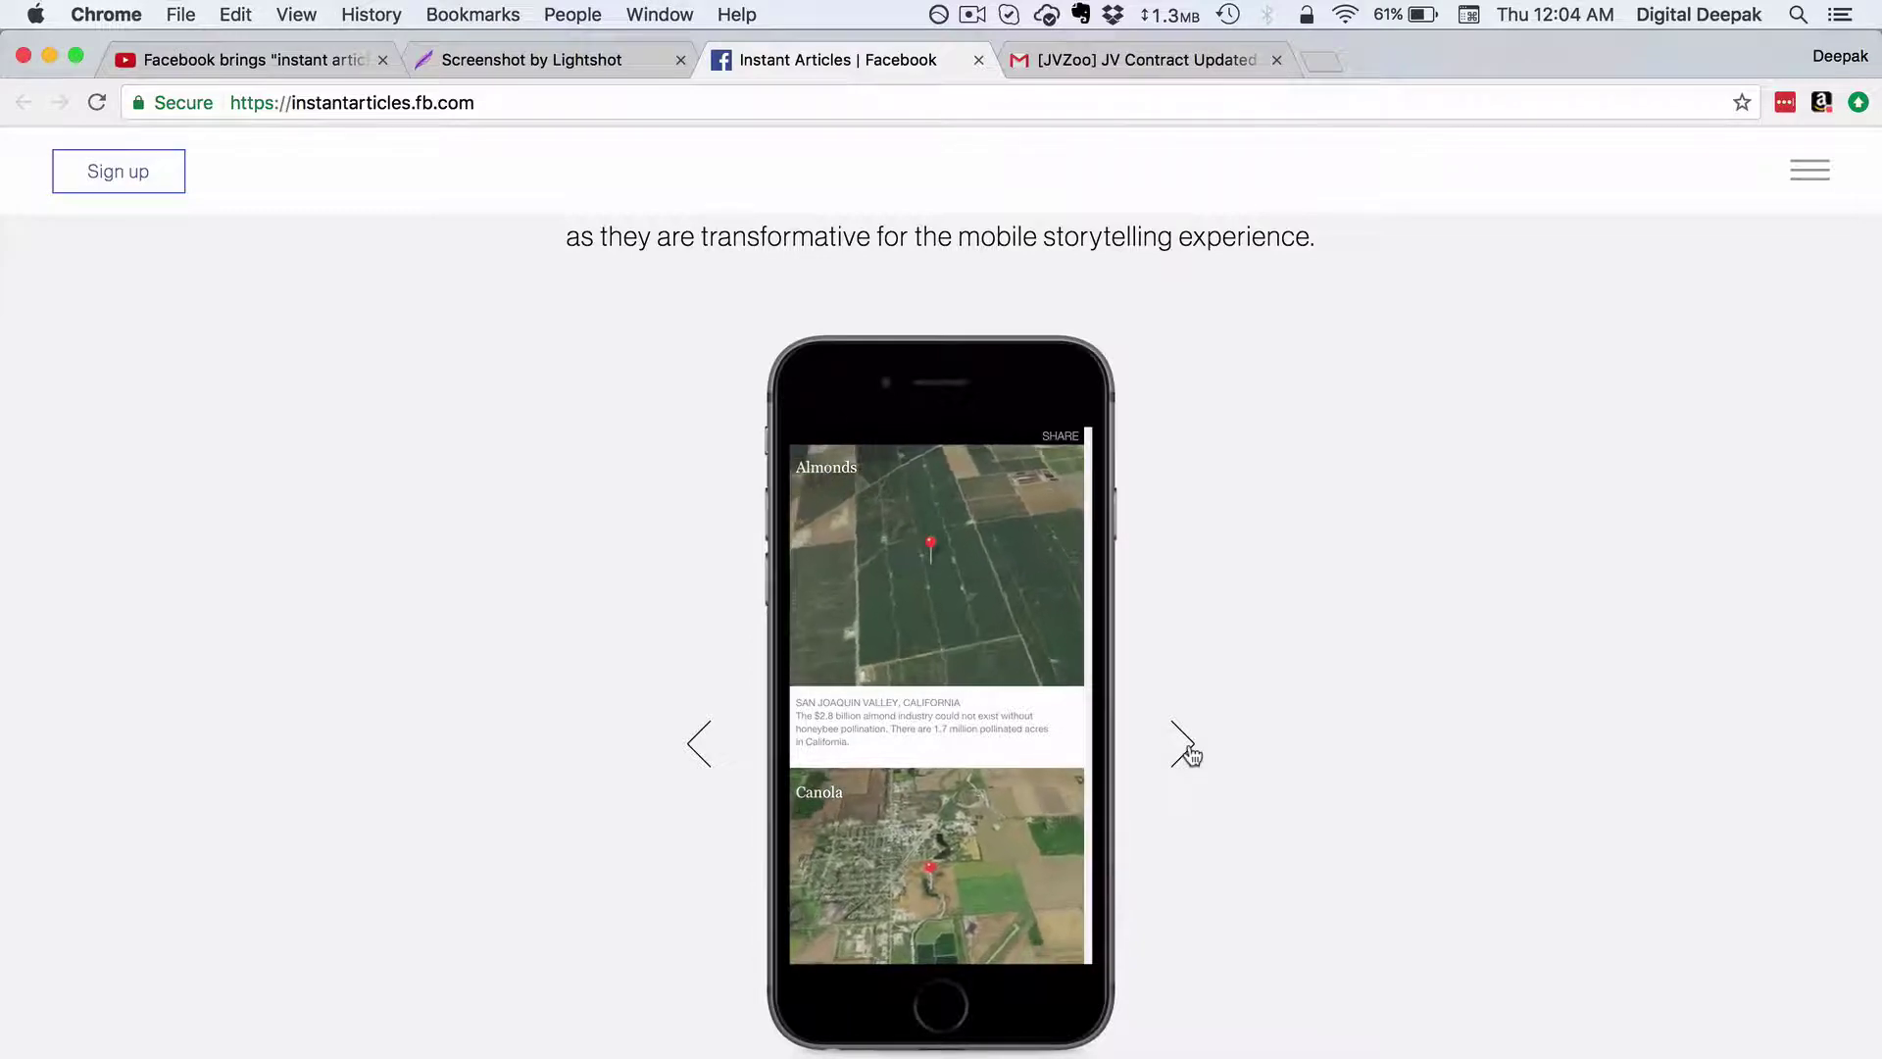
scroll(1191, 735, "down", 15)
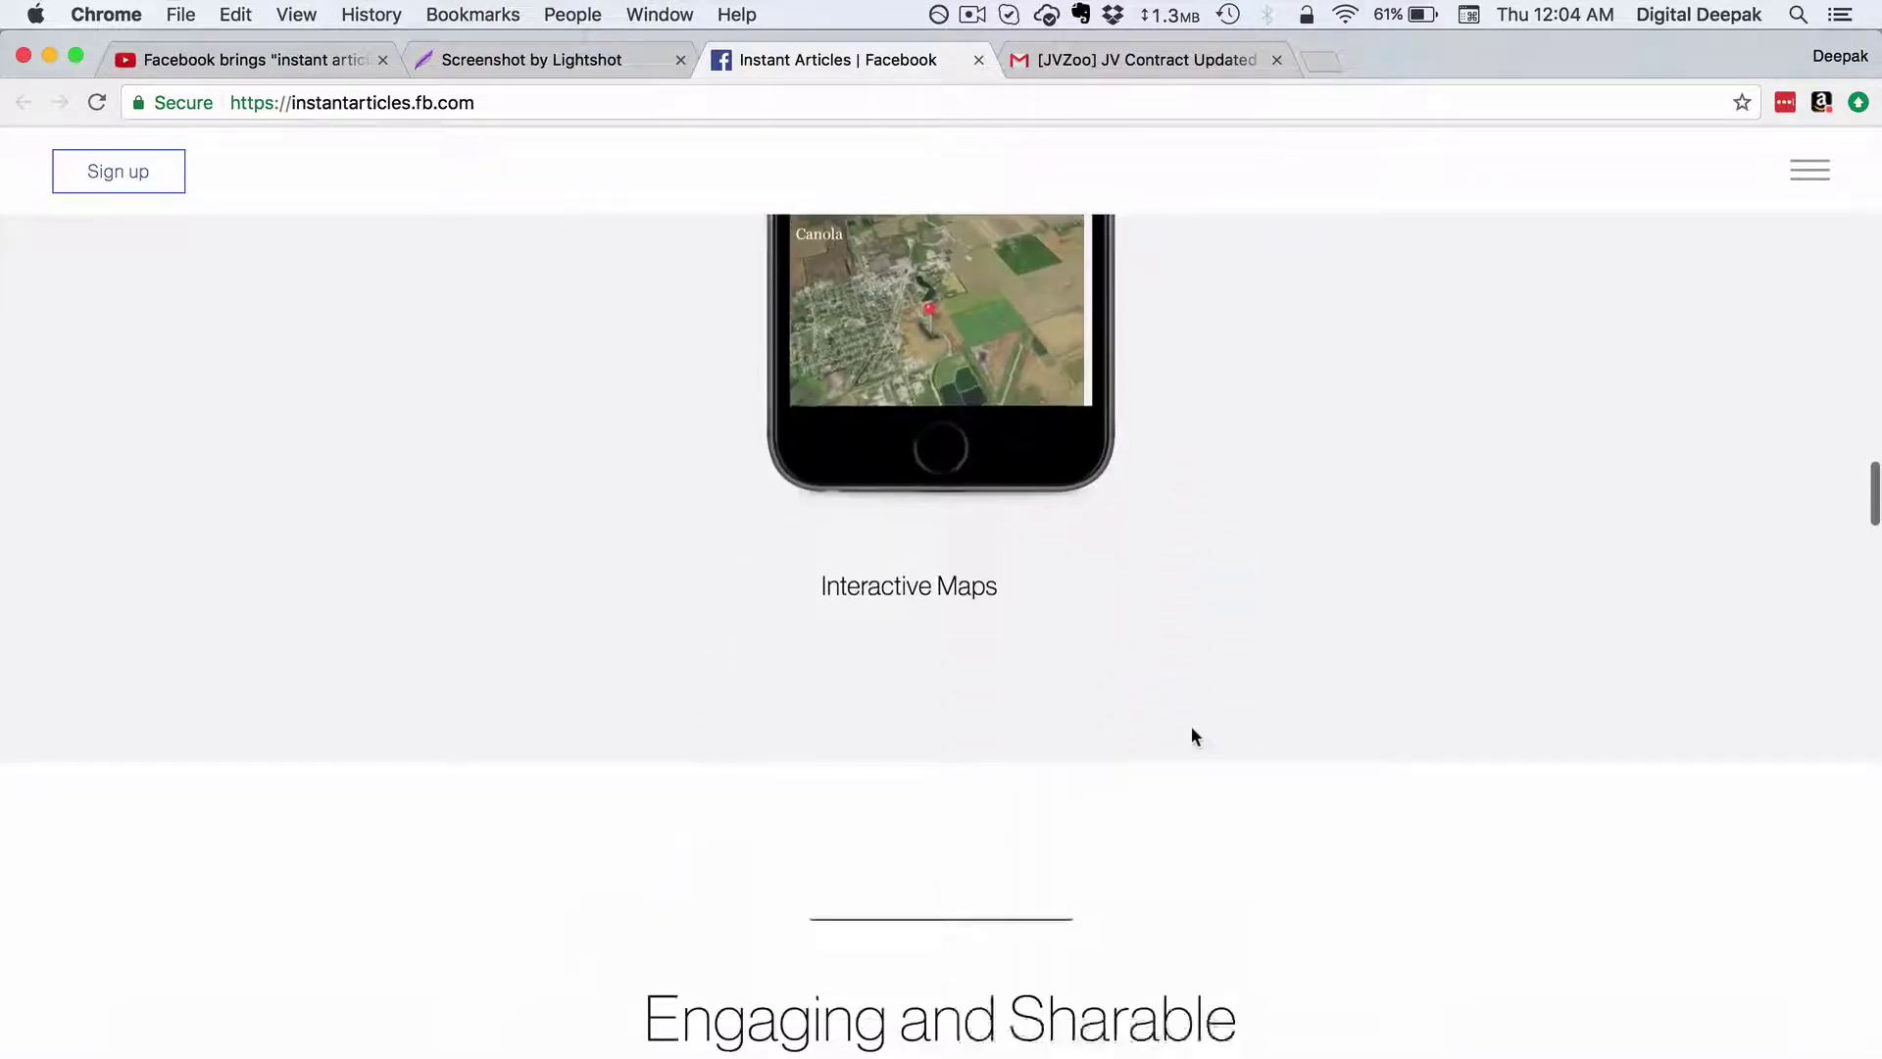
scroll(1191, 735, "up", 20)
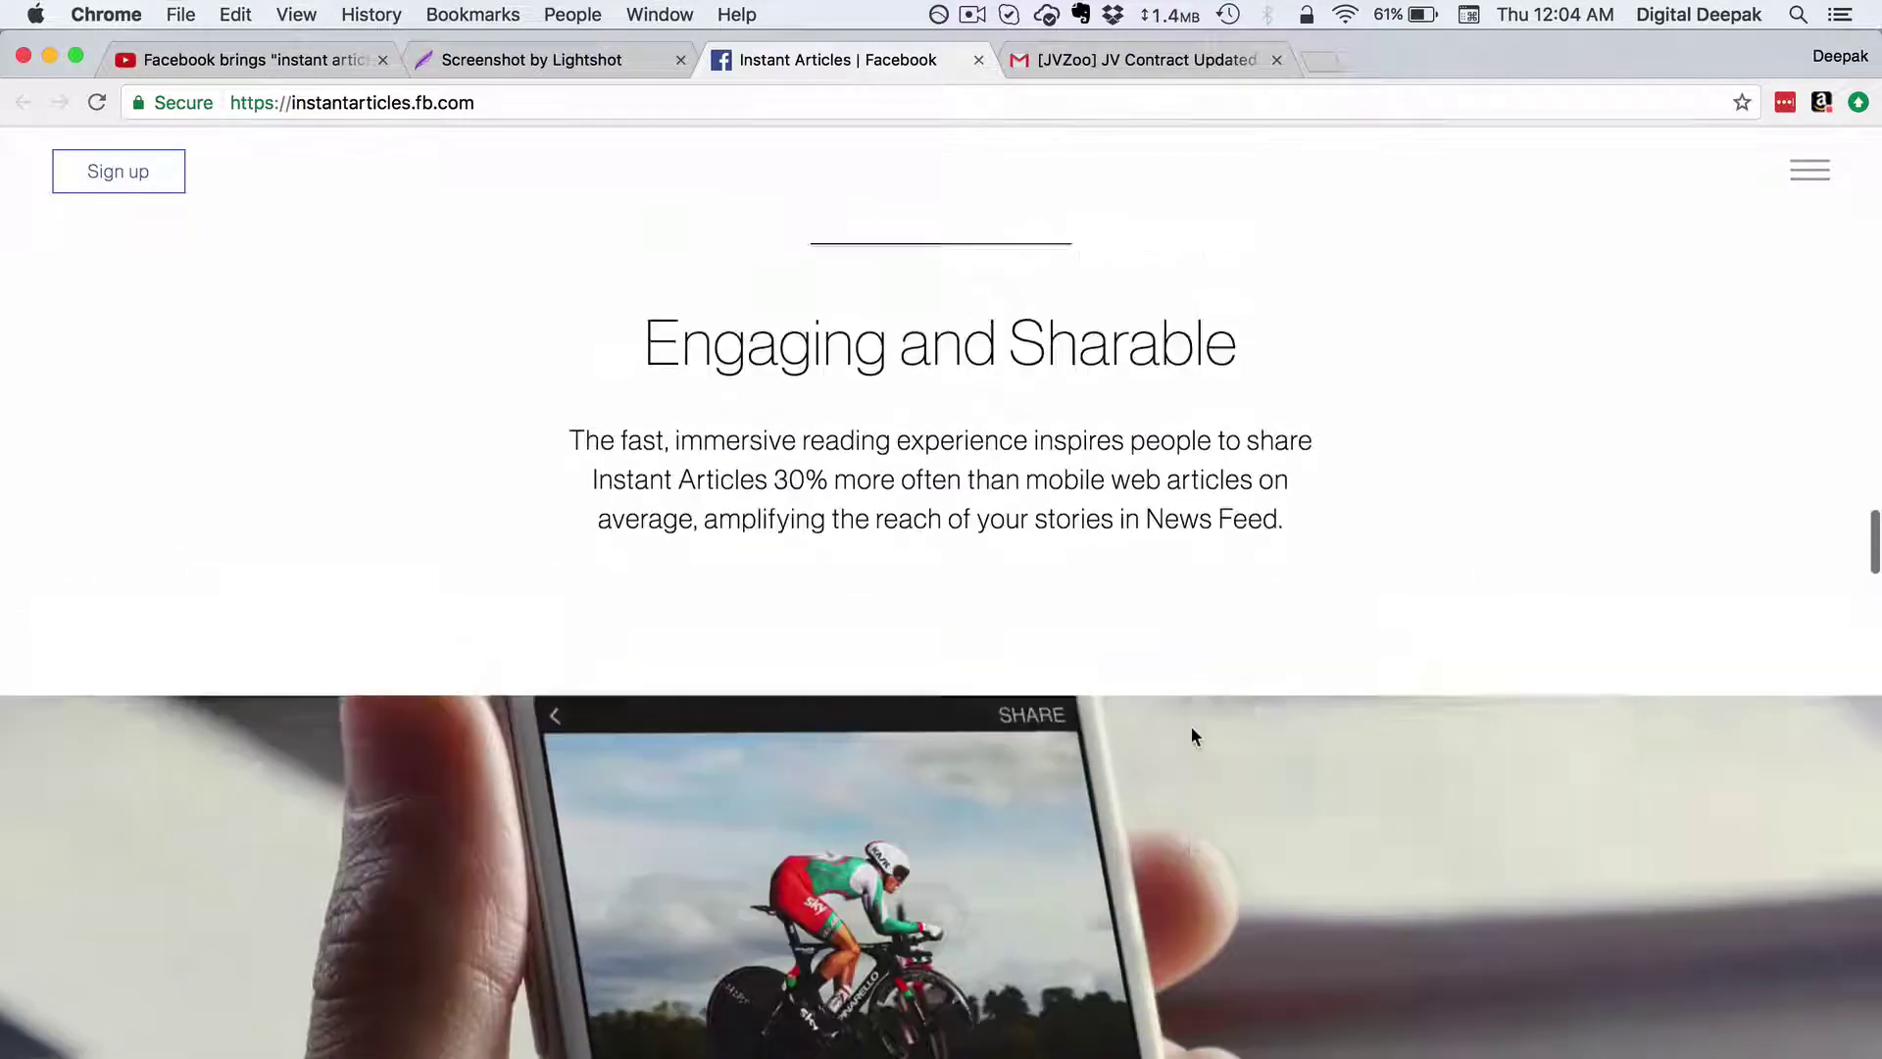
scroll(1193, 735, "up", 15)
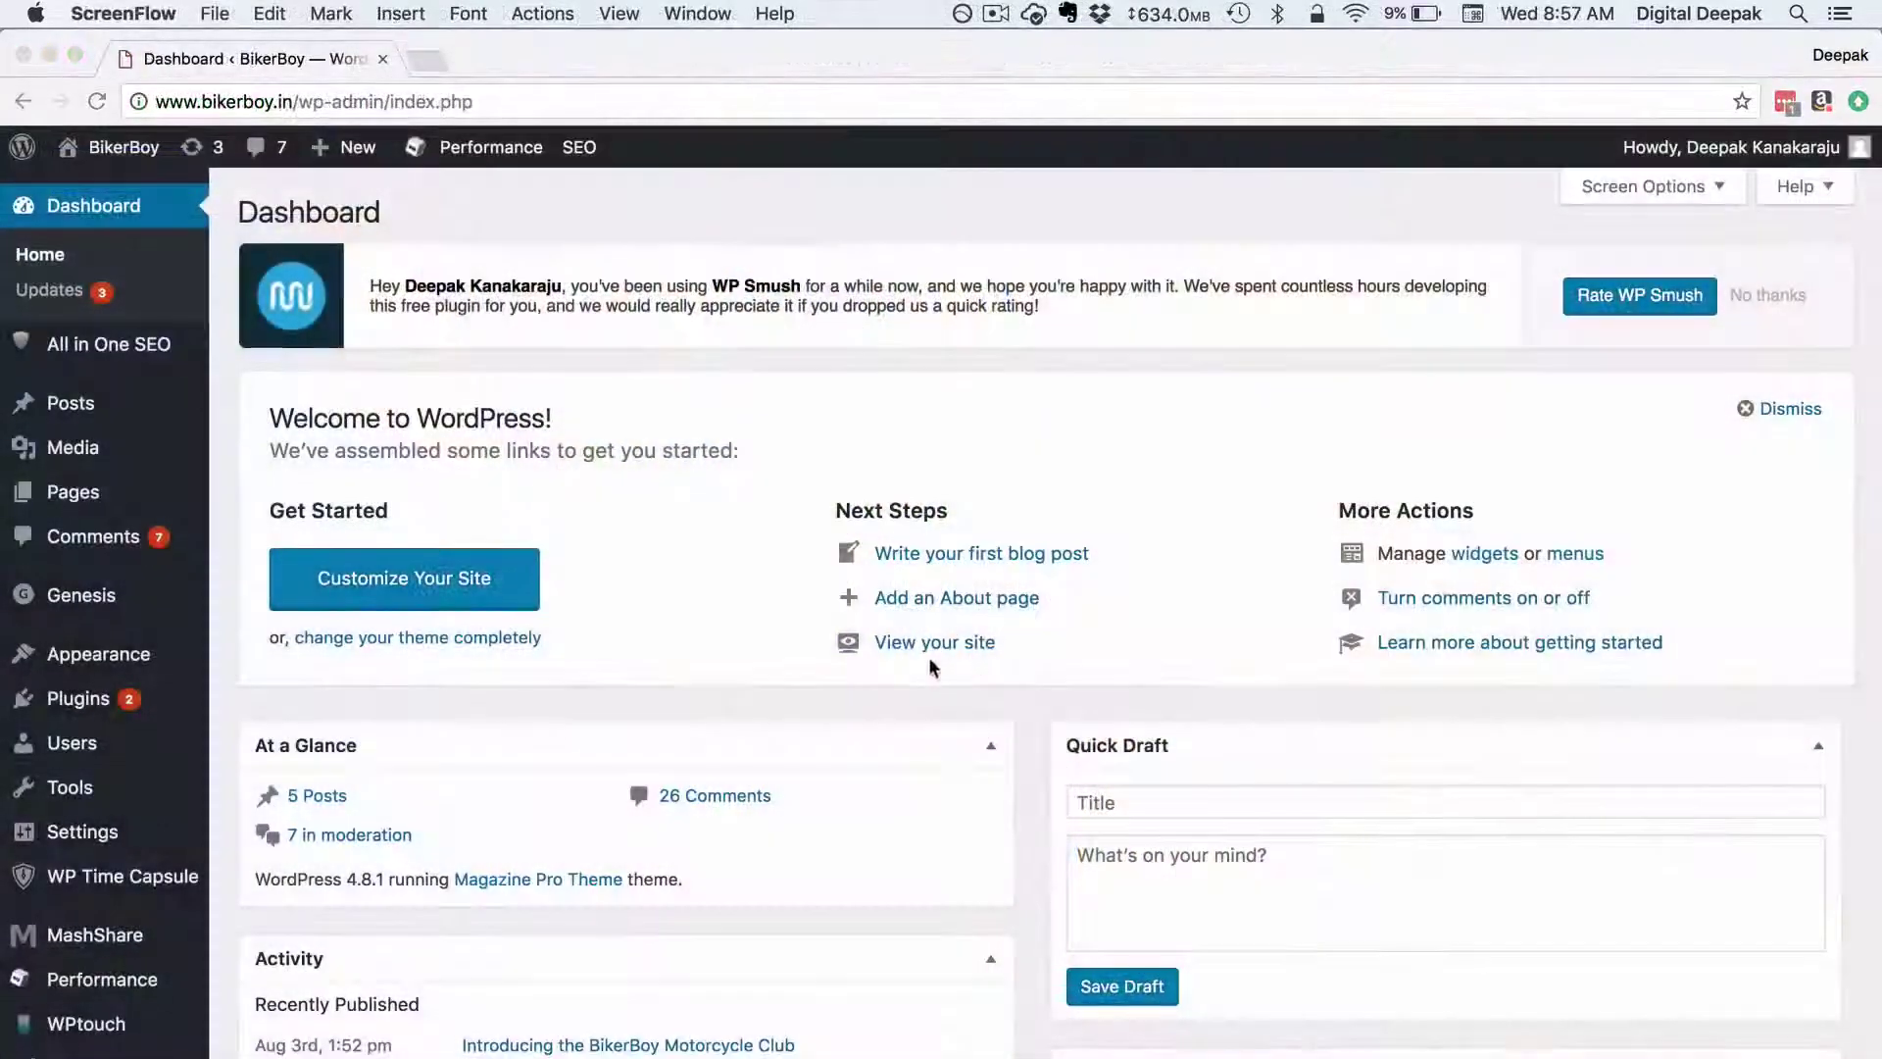
Search for new plugins on the BikerBoy WordPress site with the keyword "facebook instant".
left_click(718, 705)
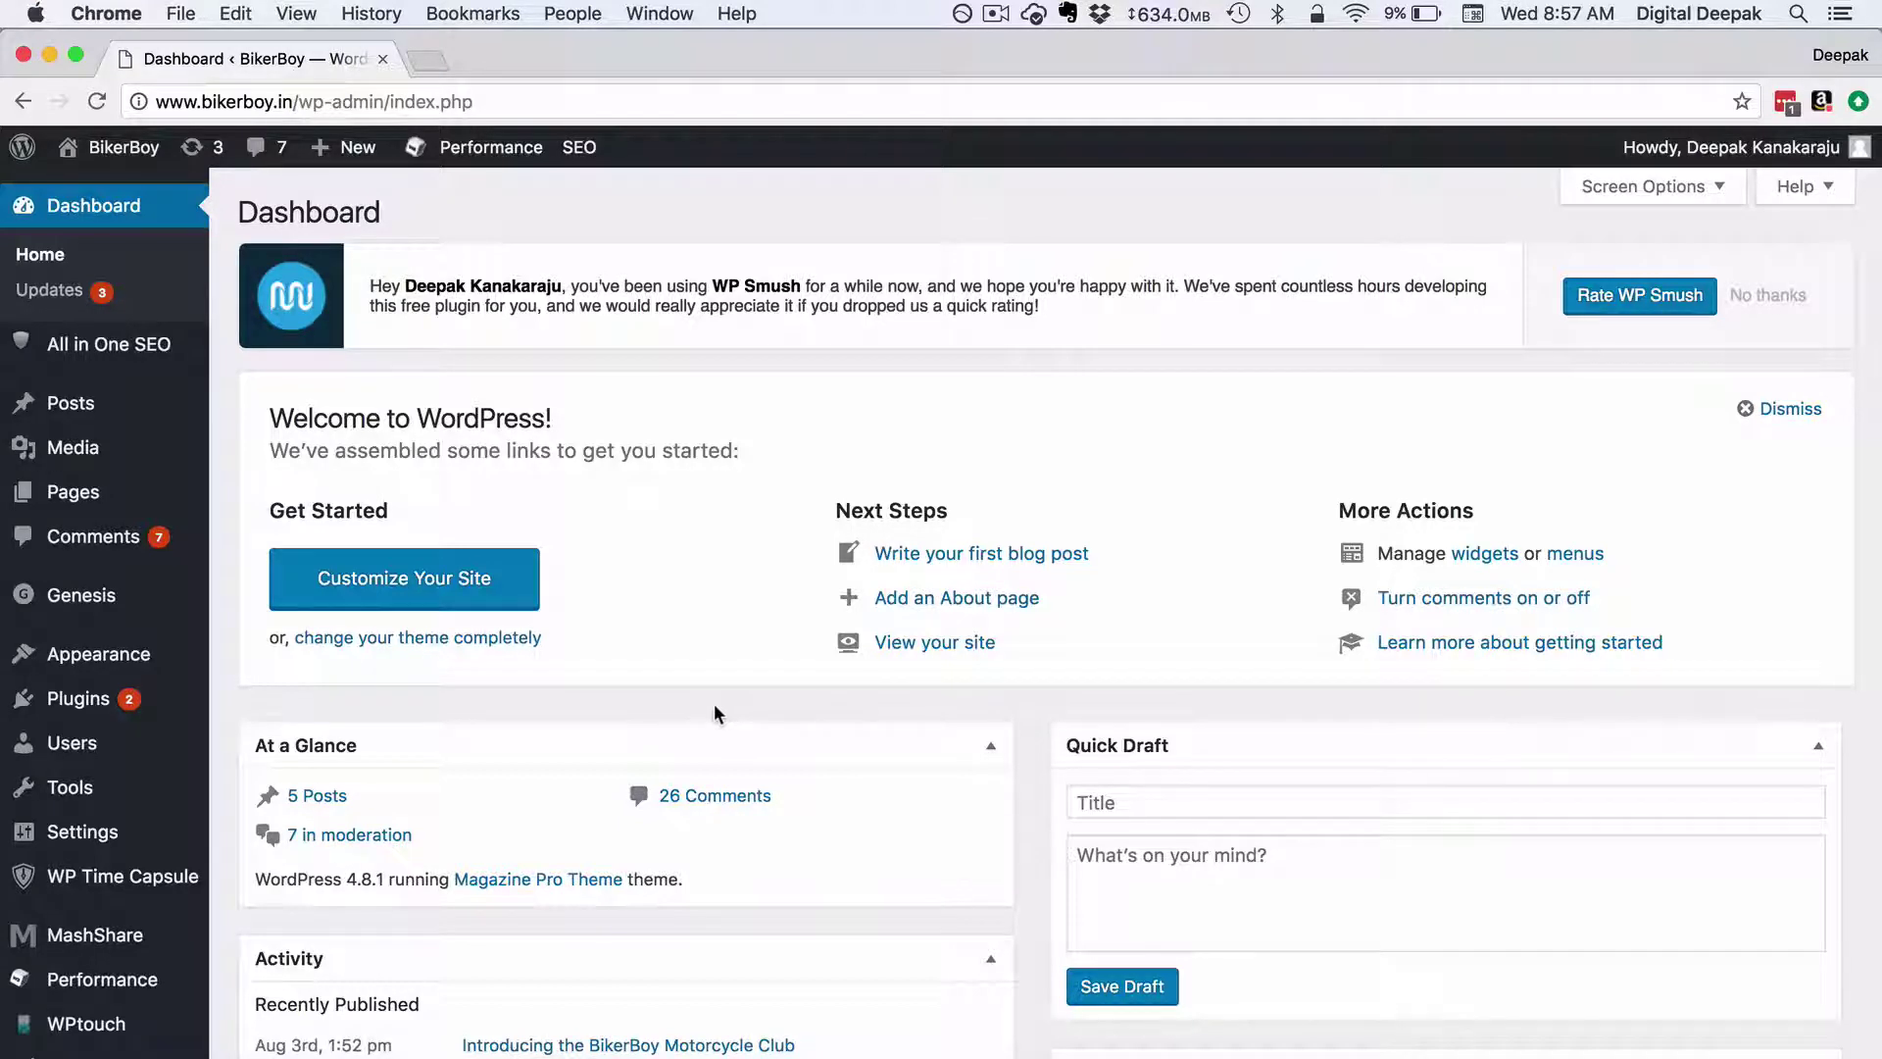
mouse_move(147, 703)
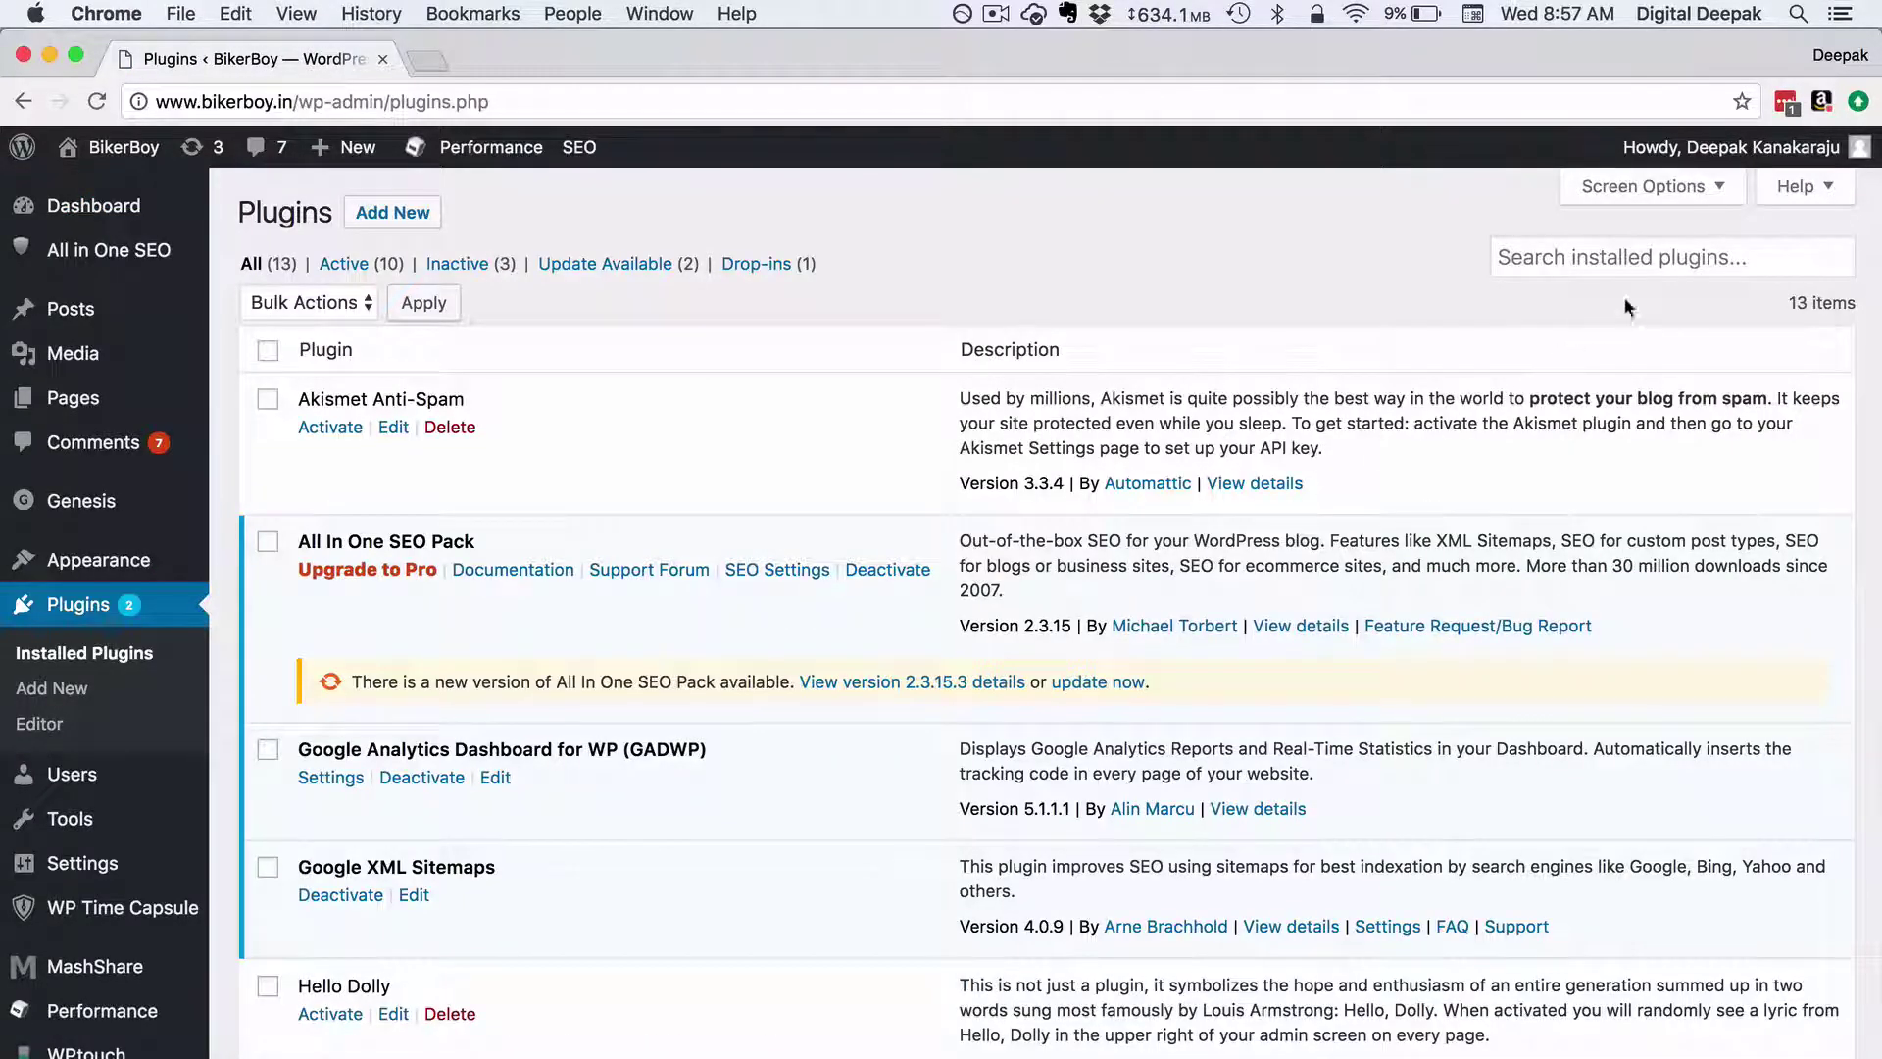
left_click(393, 213)
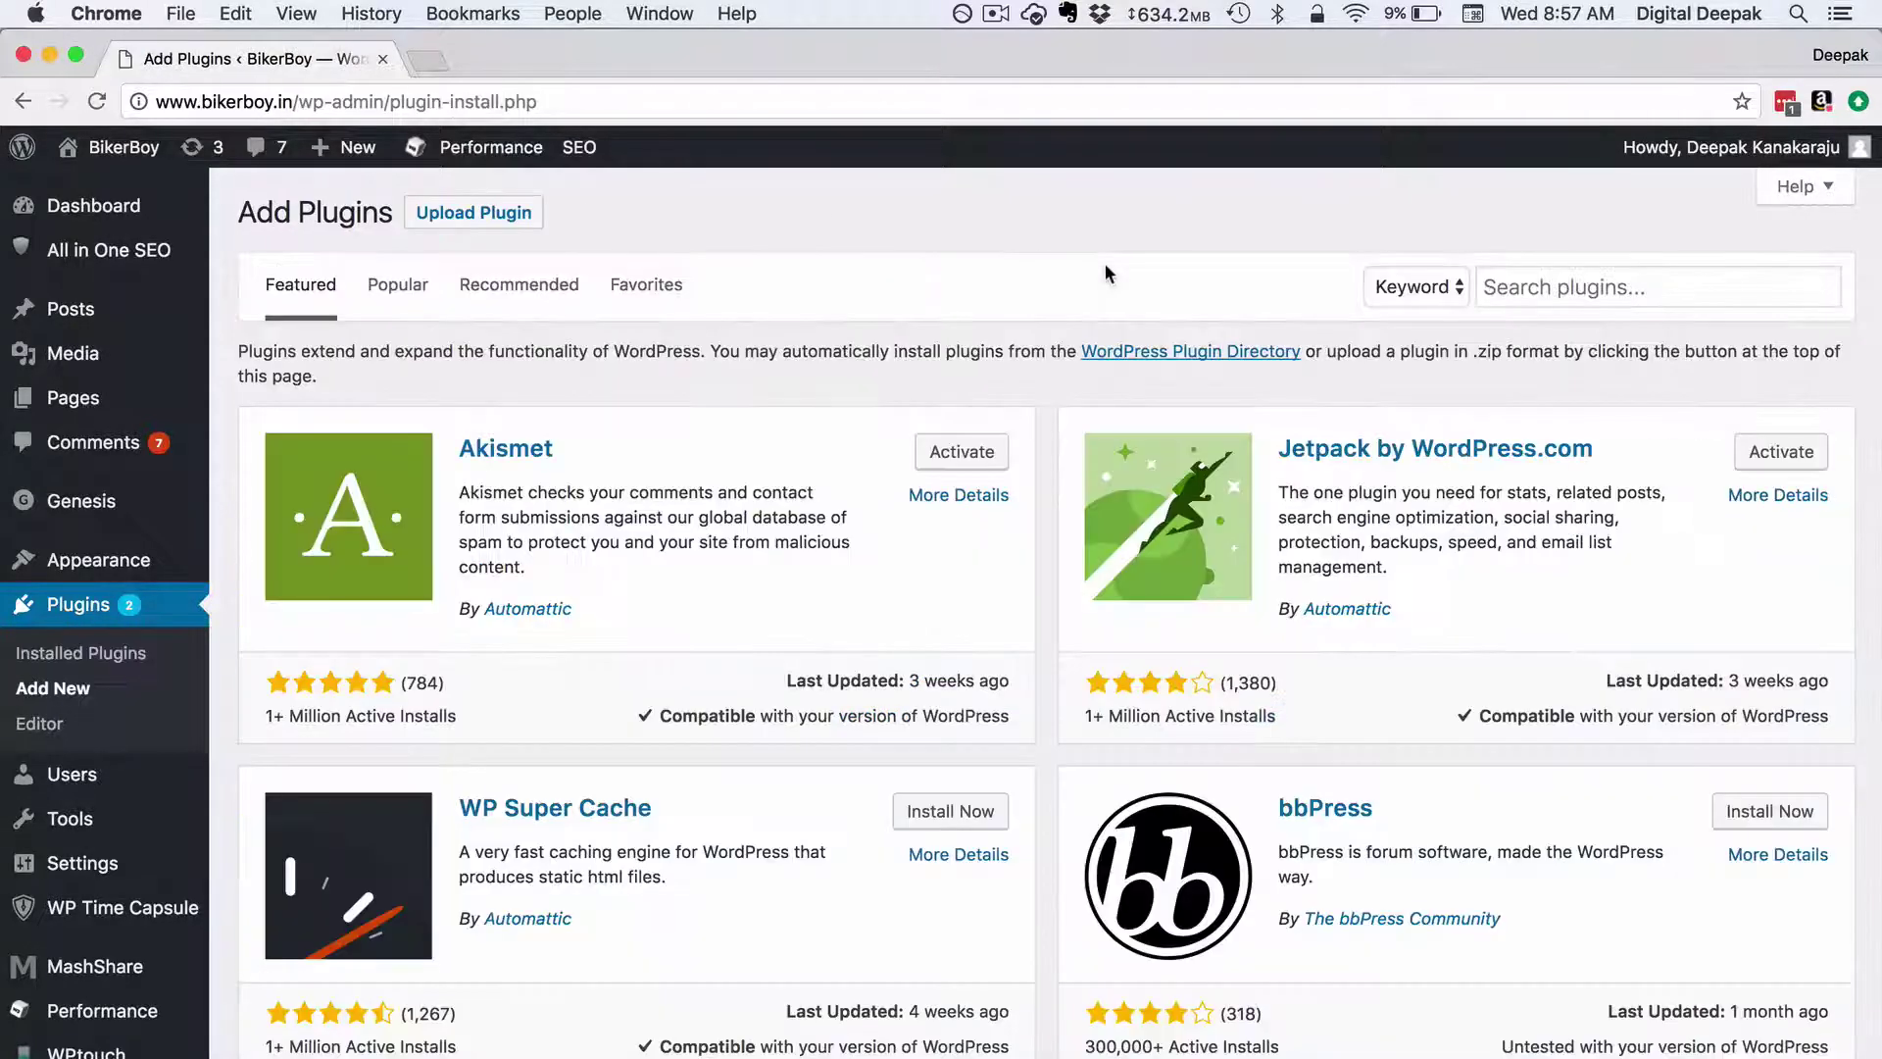
left_click(1545, 294)
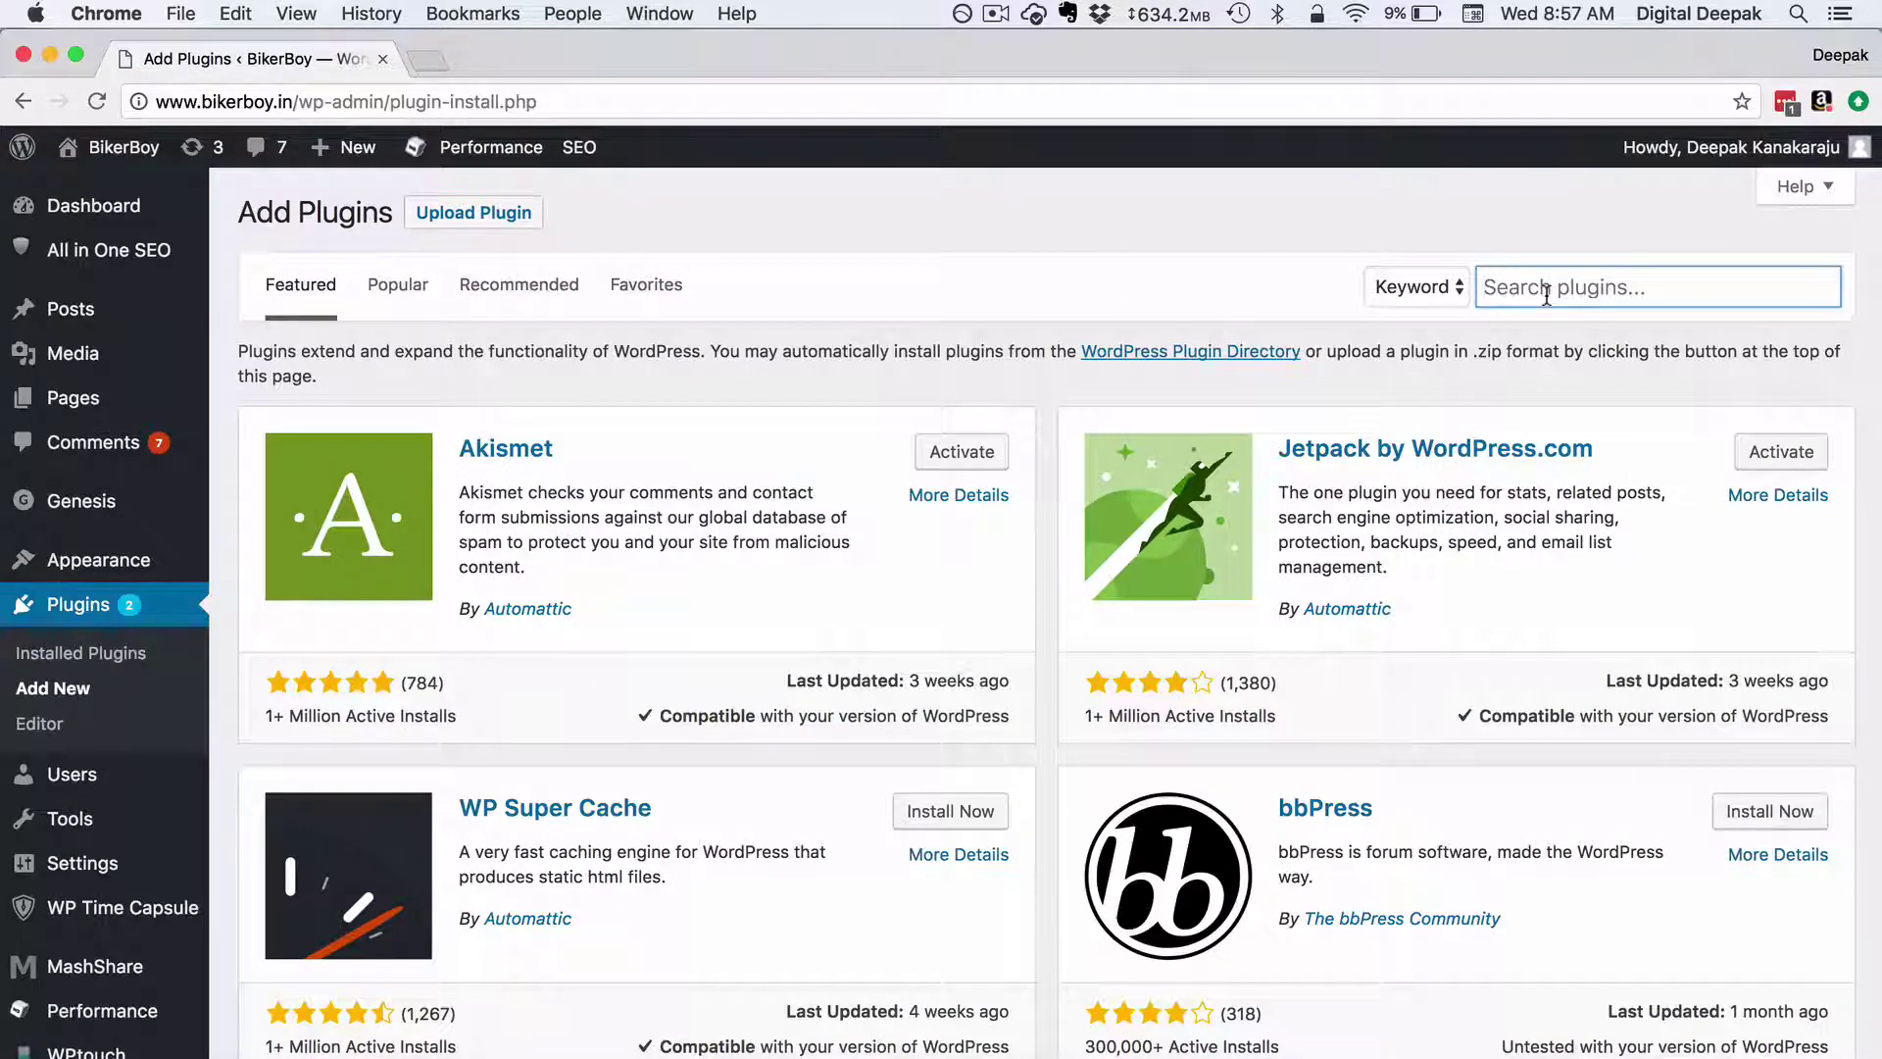
type("faceboo")
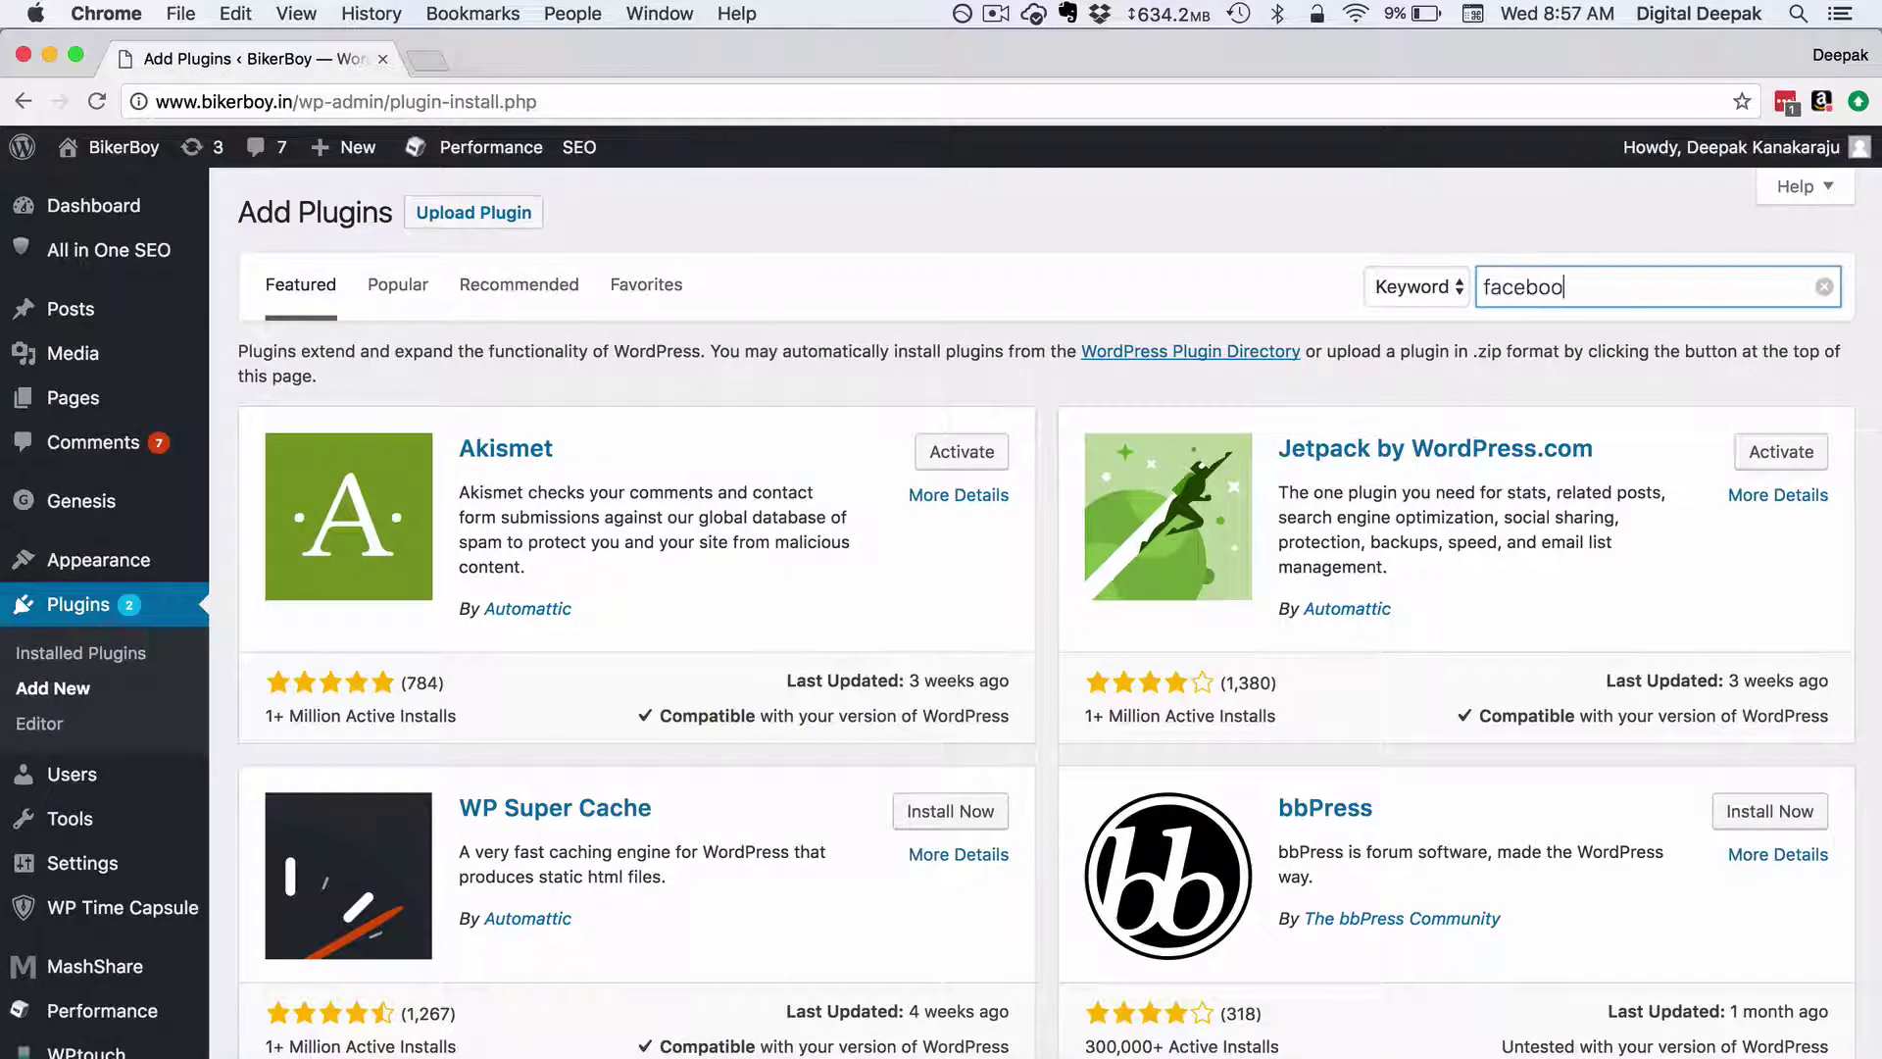
type("k instant")
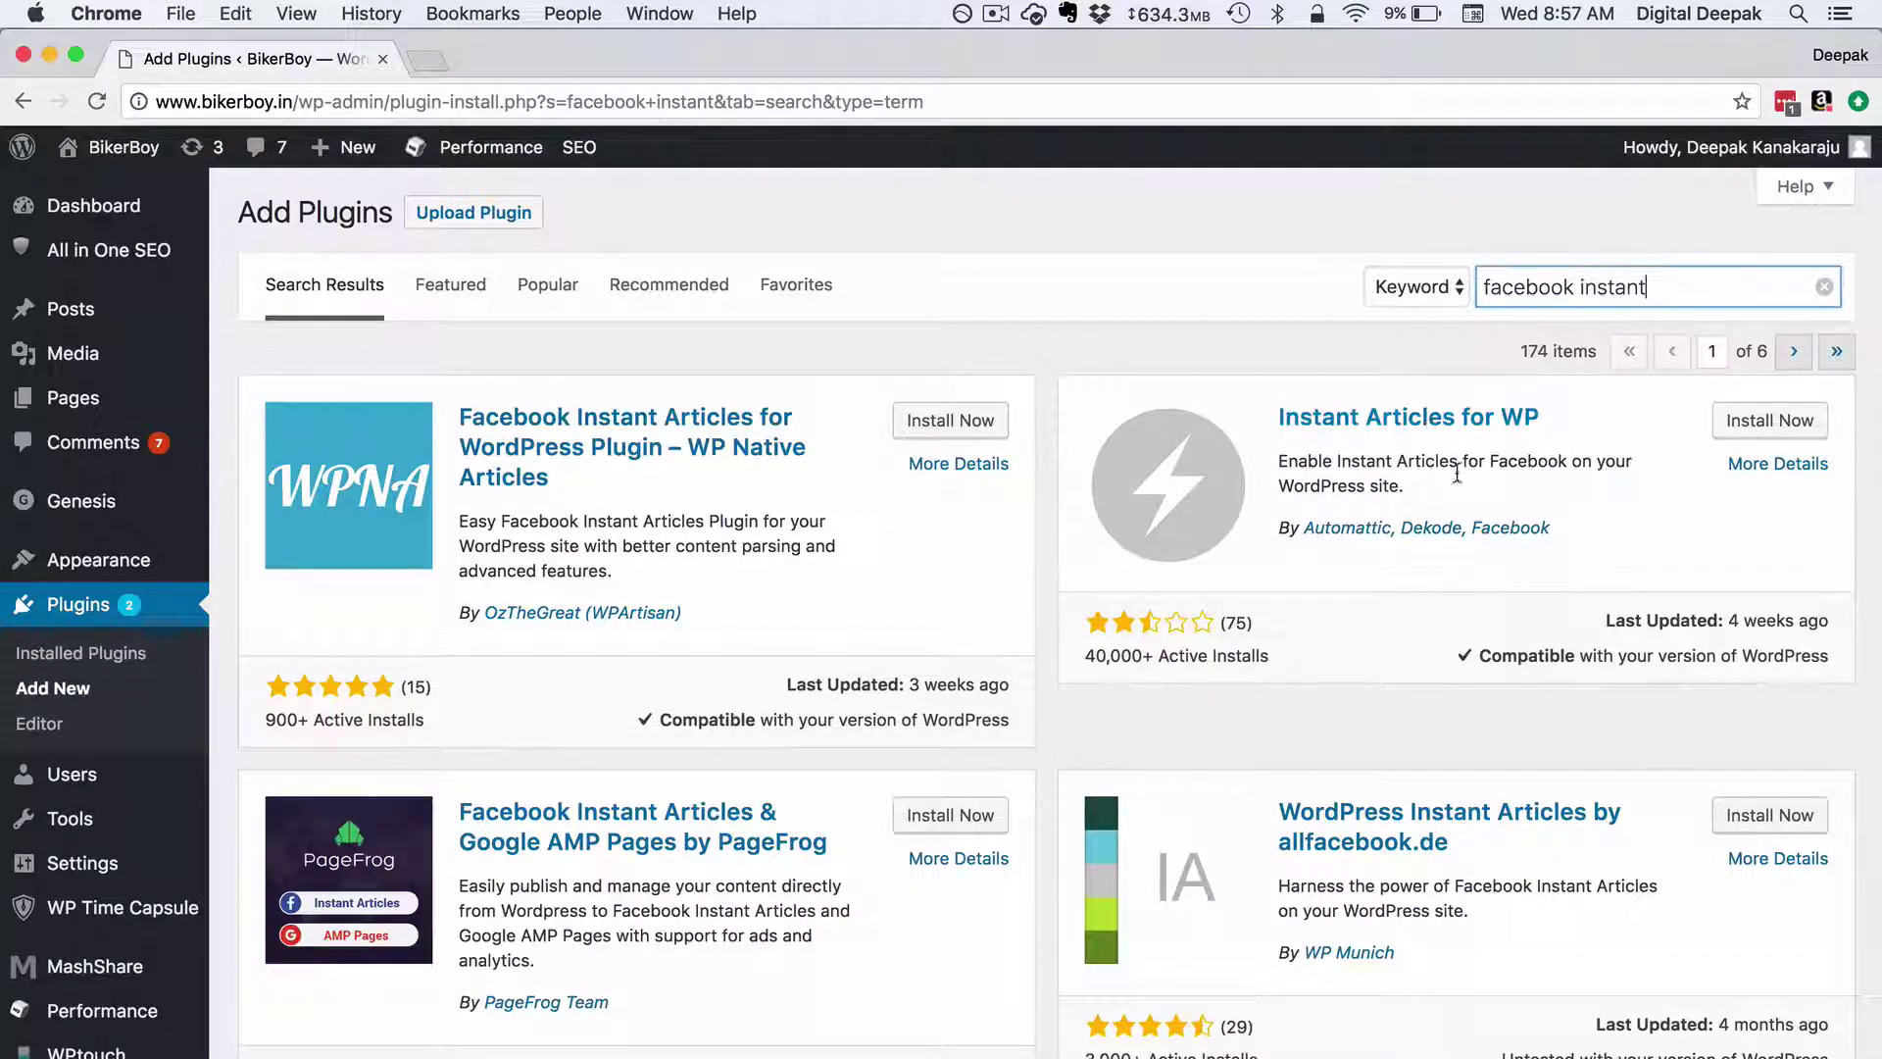
Install and activate the Instant Articles for WP plugin by Automattic, Dekode and Facebook.
left_click_drag(1561, 526, 1332, 528)
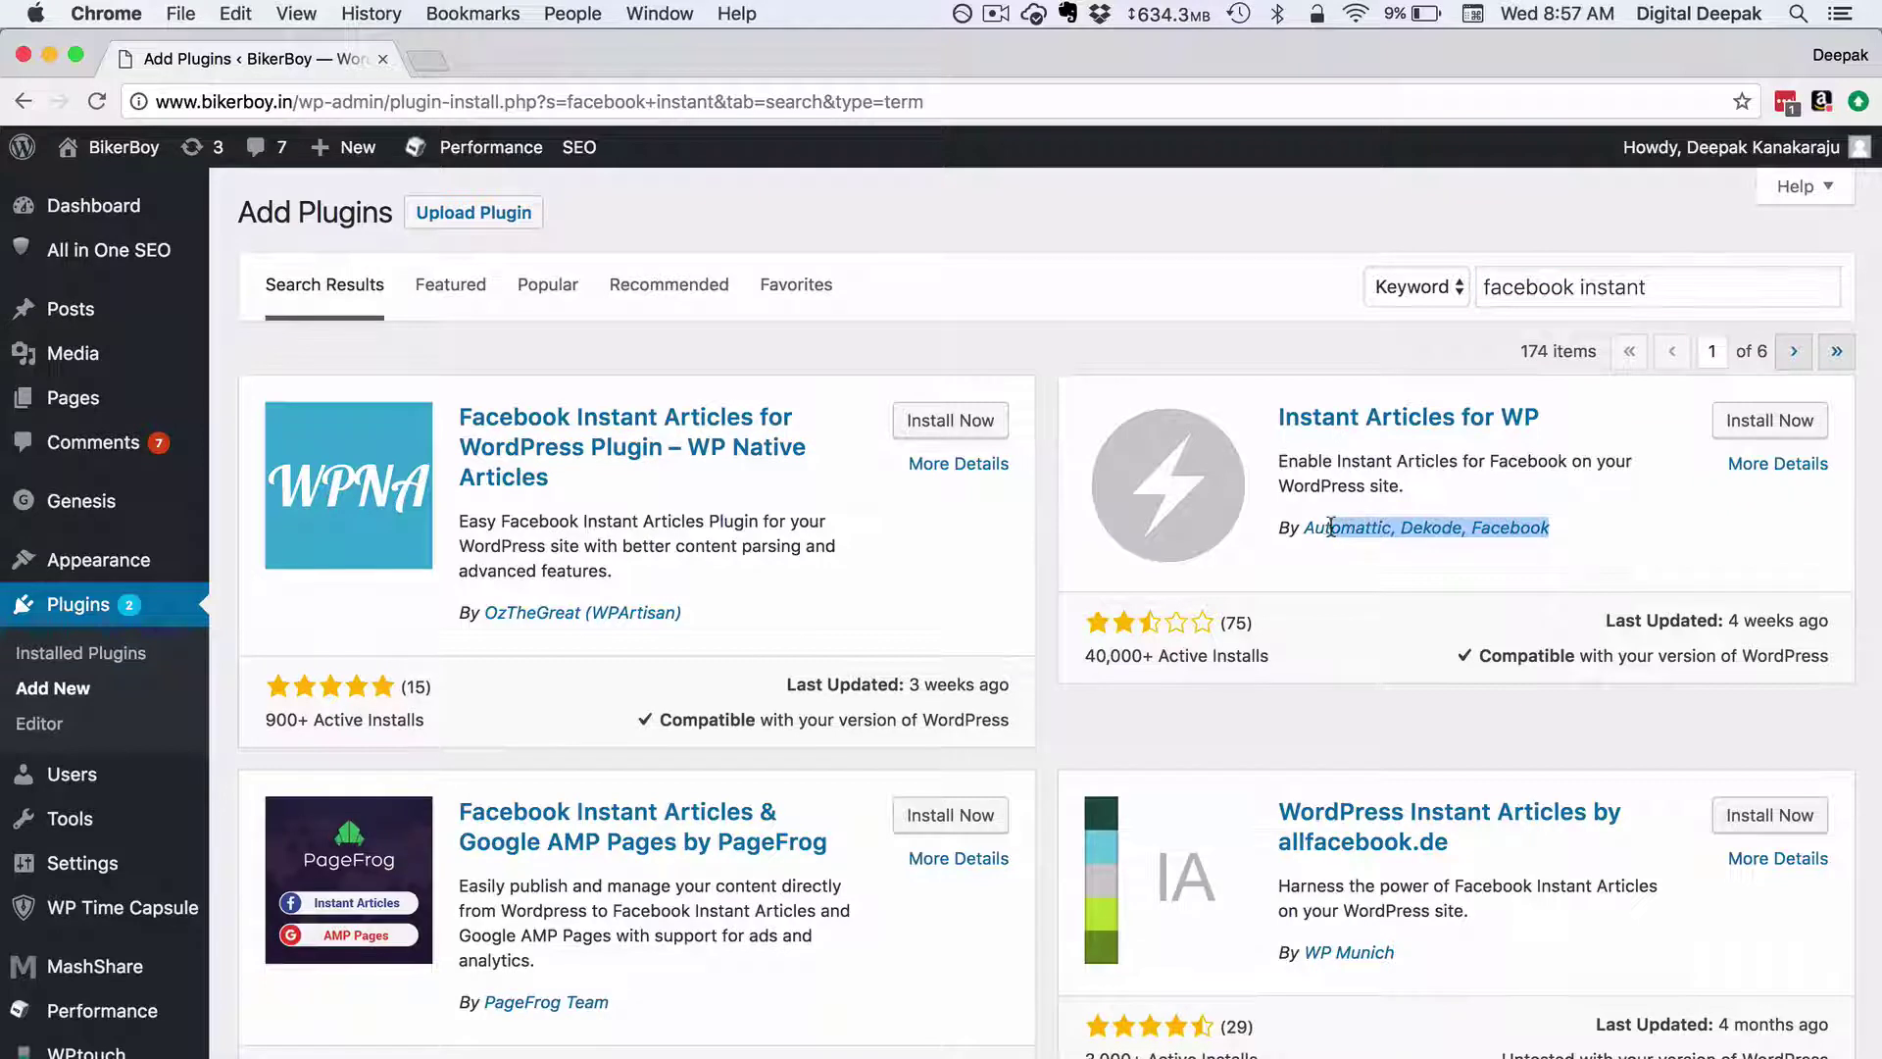
left_click(1397, 594)
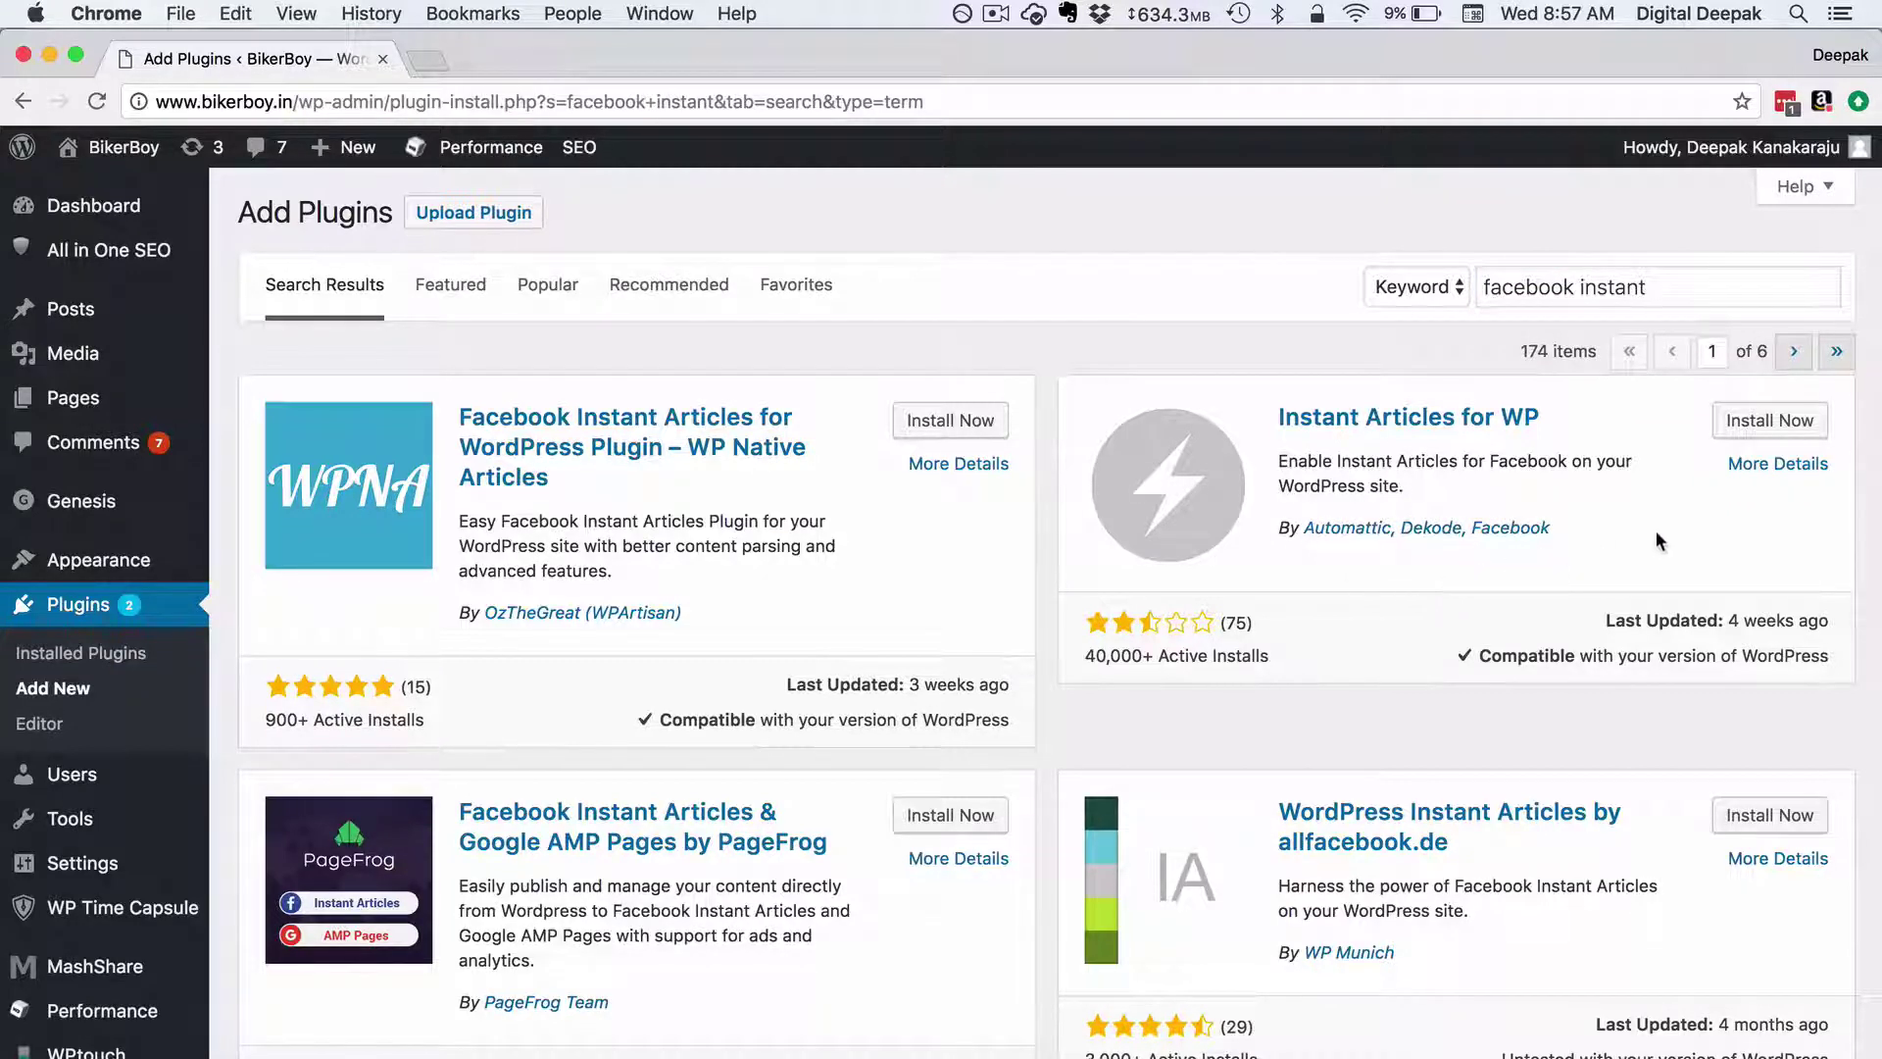
left_click(1770, 422)
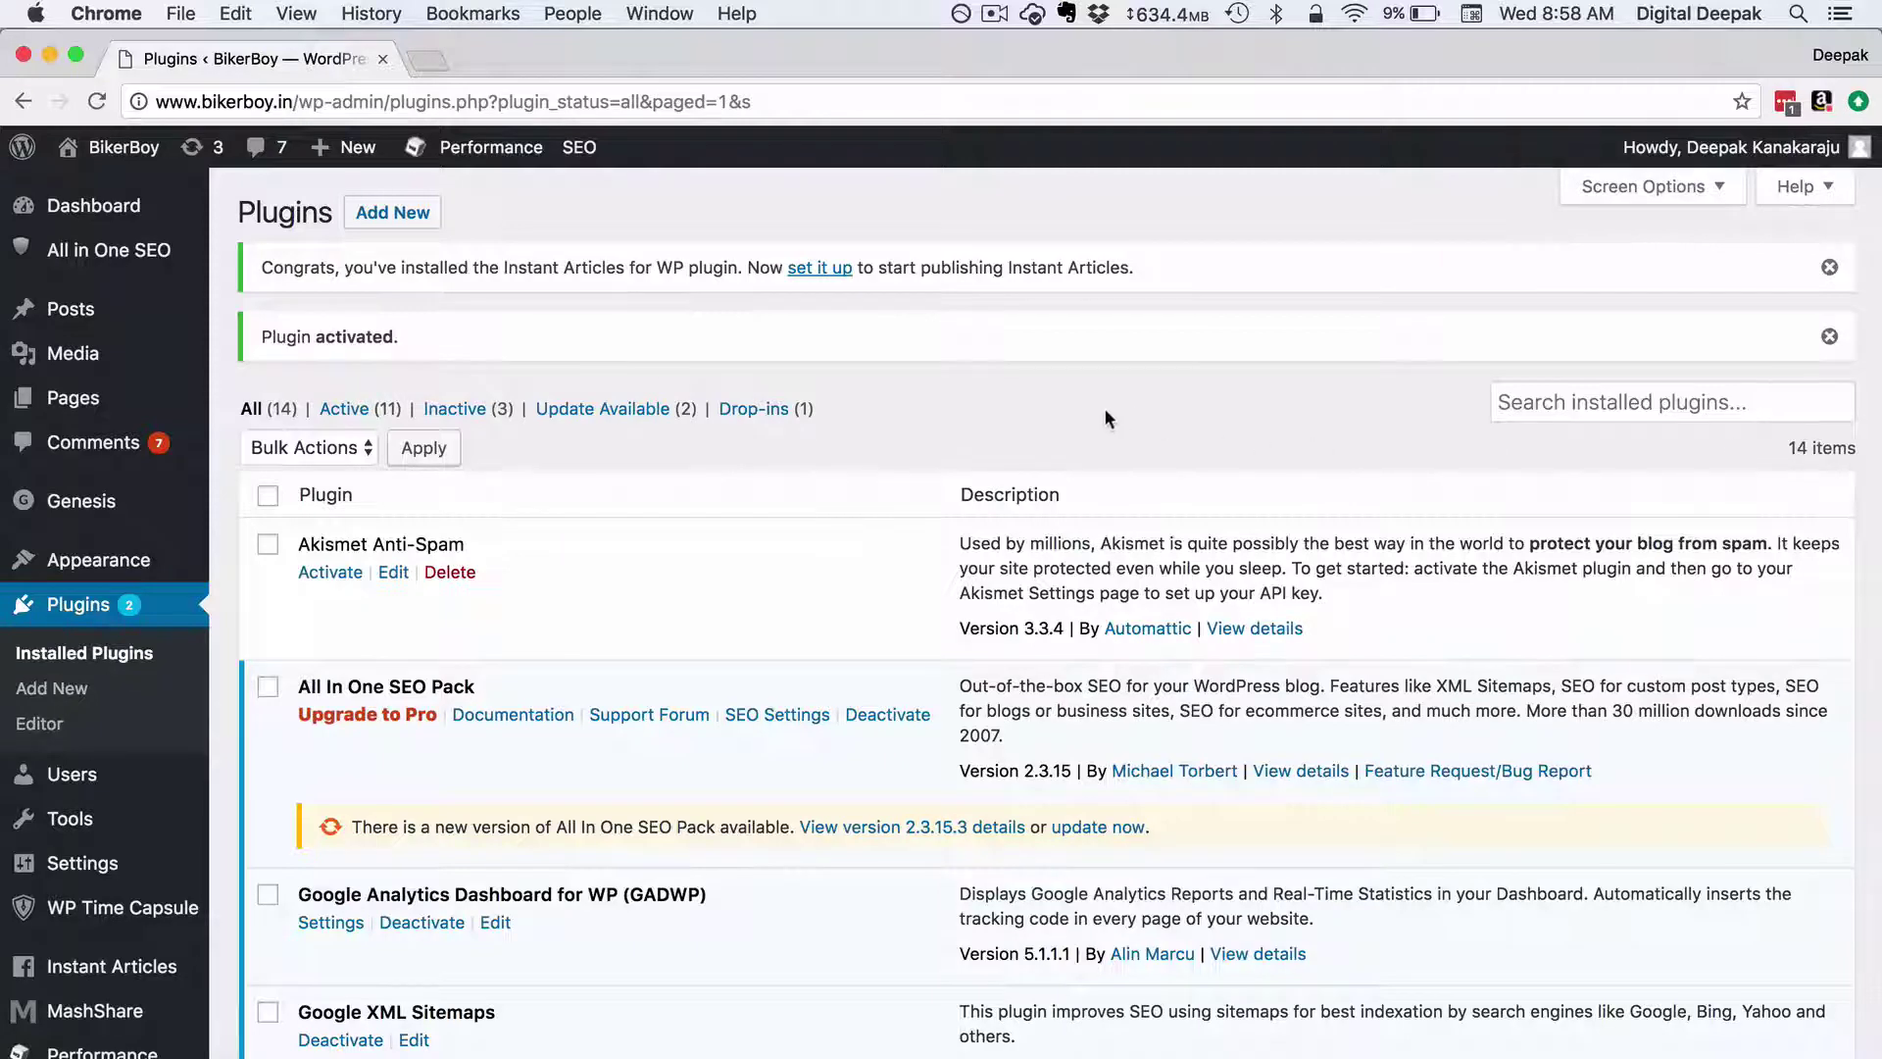
Open the Instant Articles plugin settings and review the options from Facebook Page ID down to AMP Markup Generation.
scroll(118, 775, "down", 3)
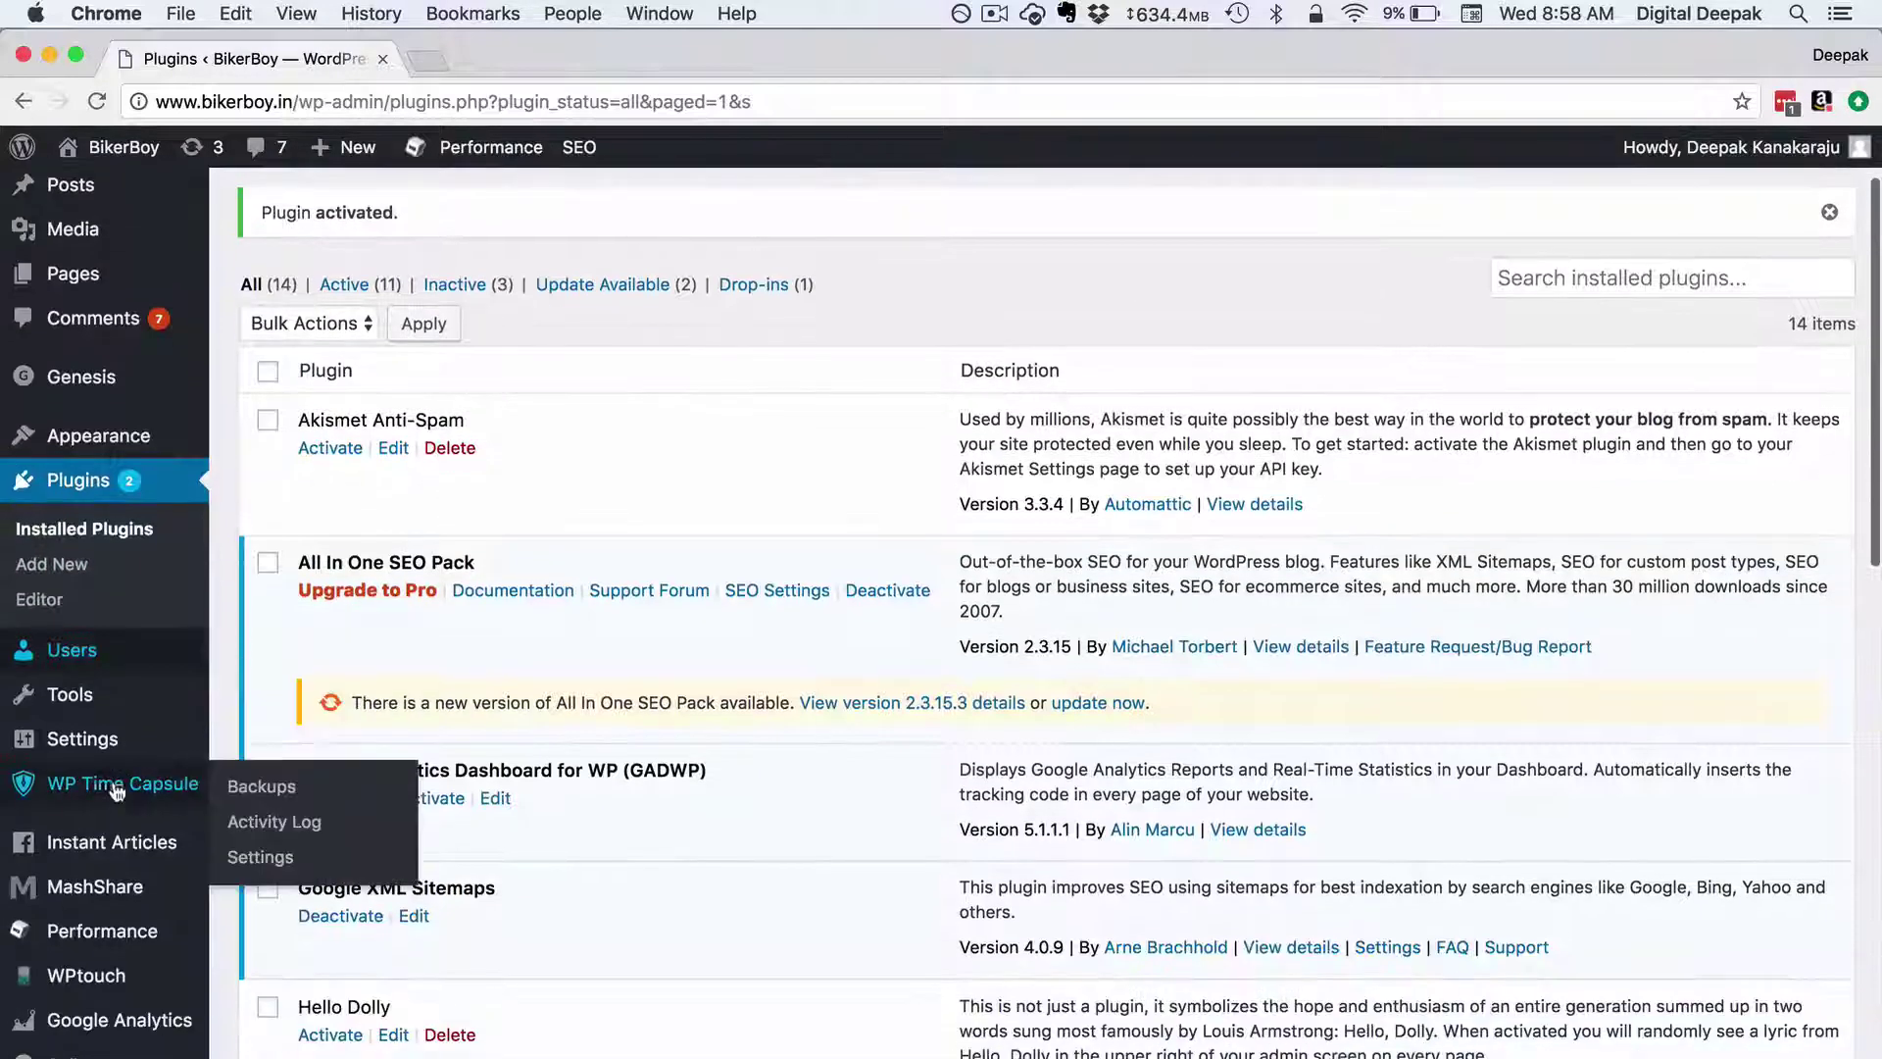
left_click(121, 854)
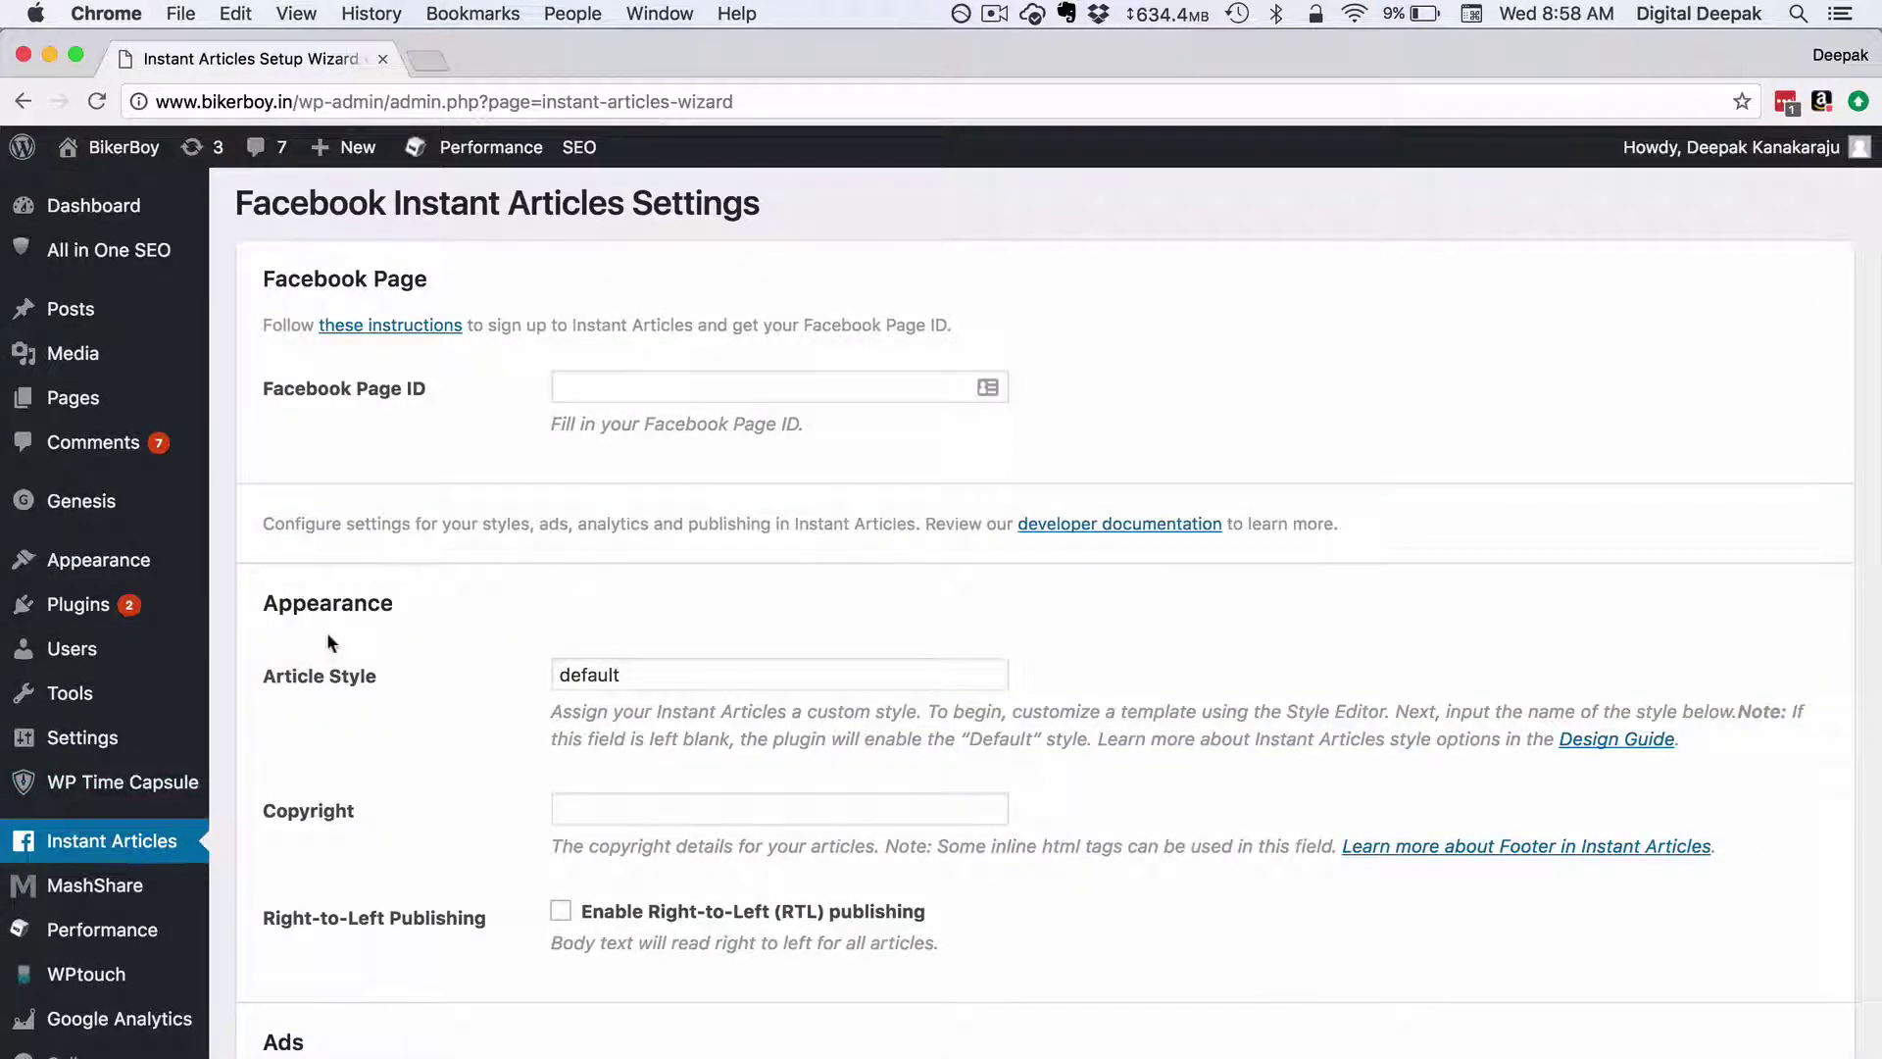
left_click(580, 397)
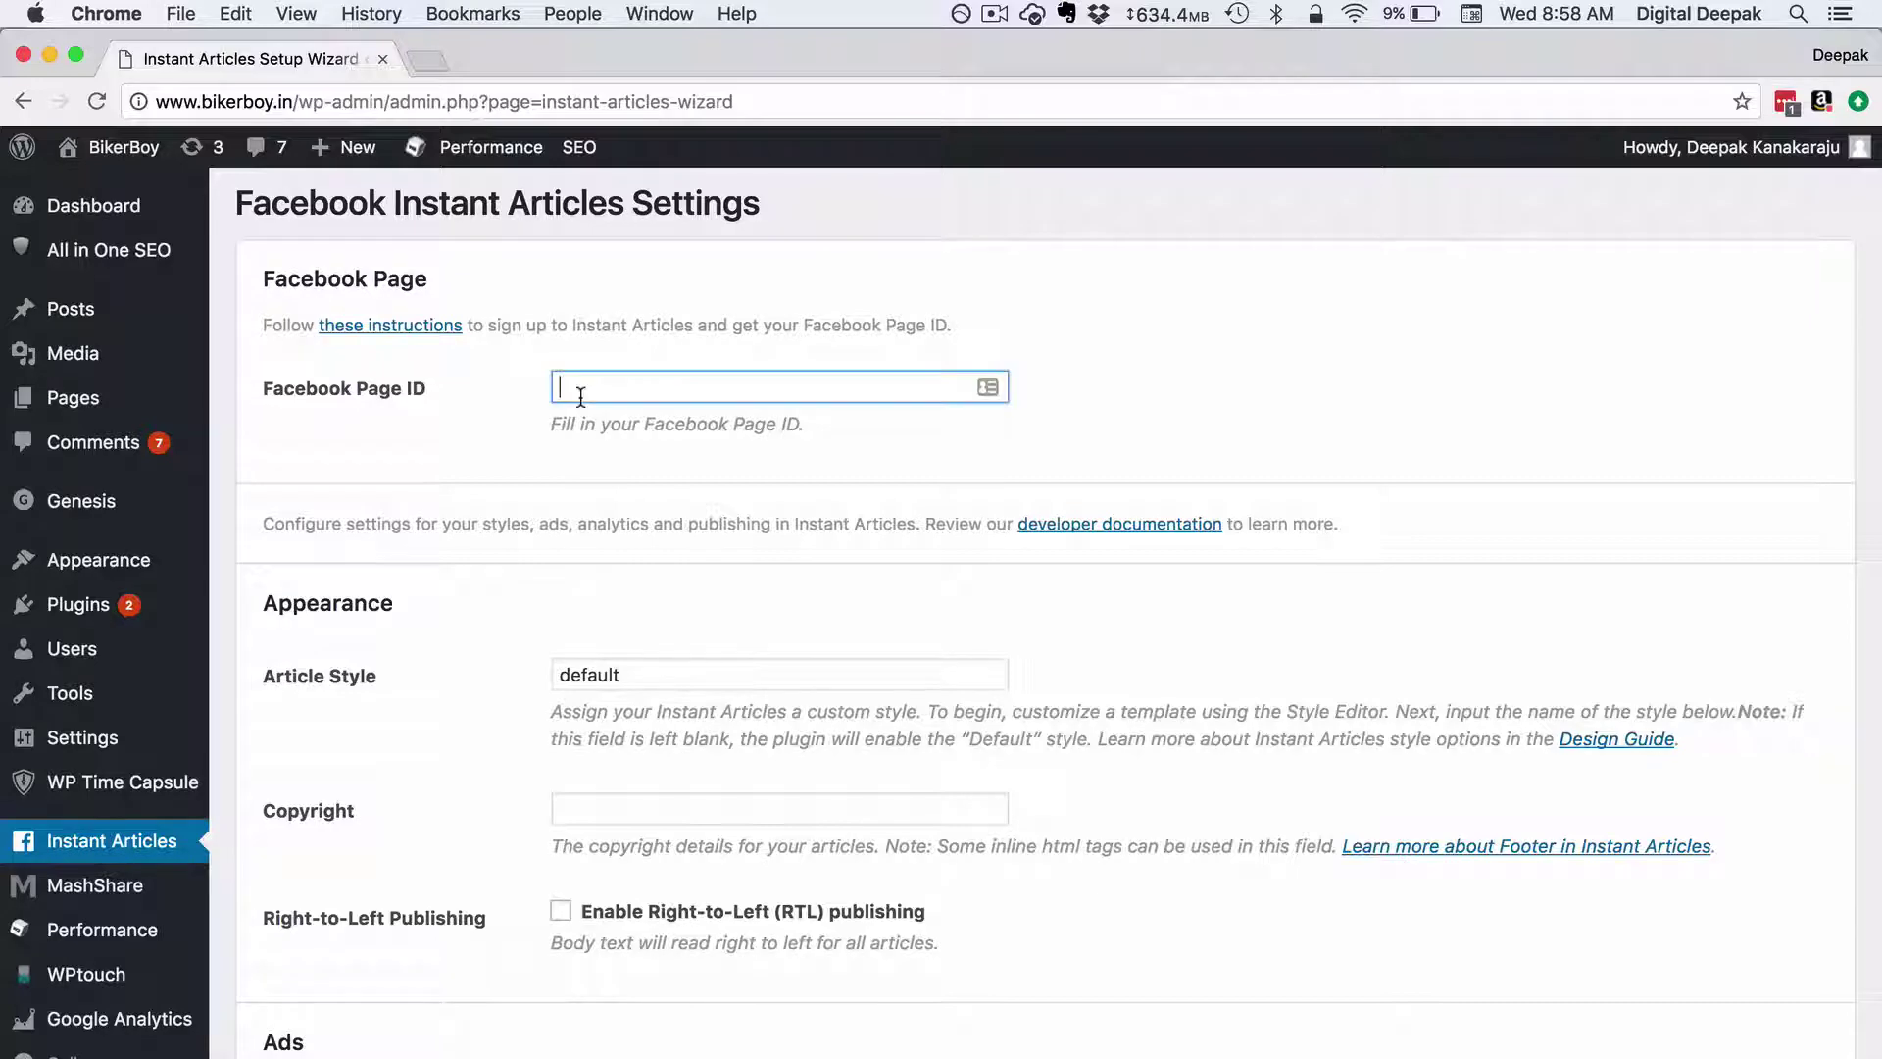
scroll(584, 603, "down", 5)
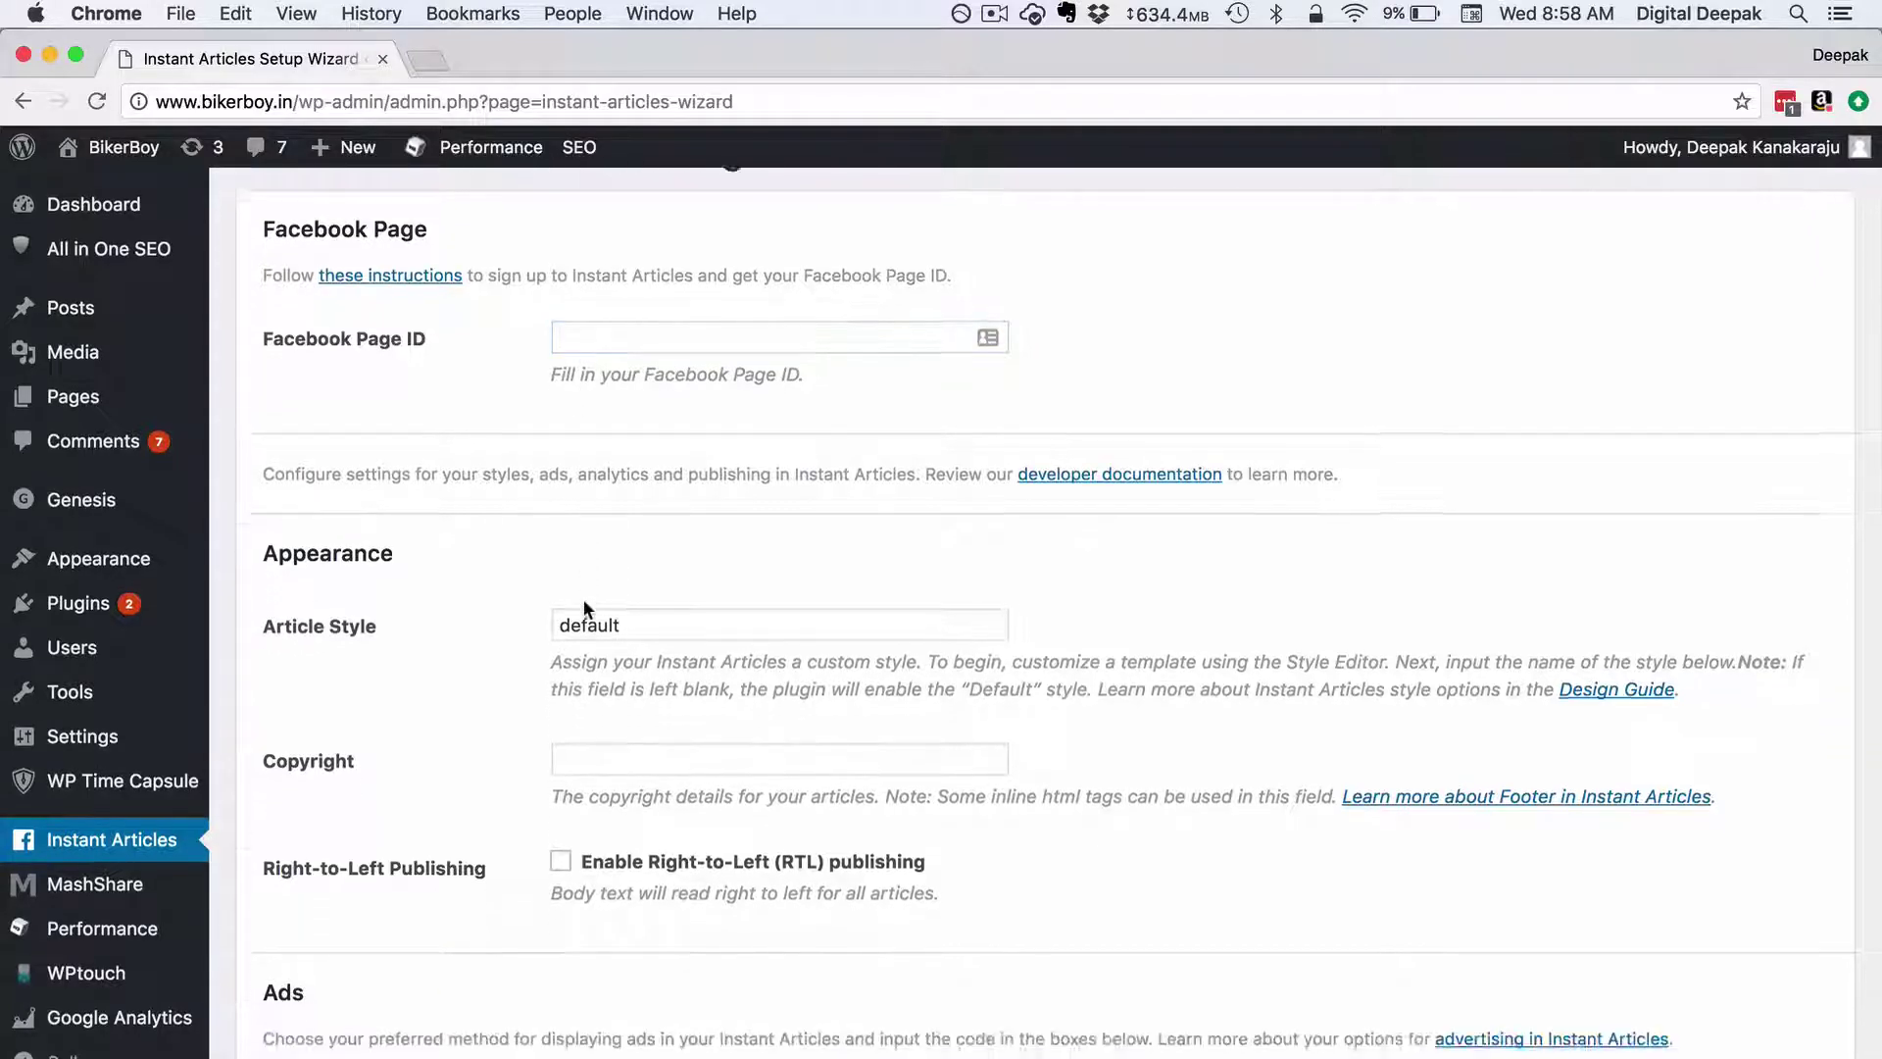
scroll(584, 608, "down", 5)
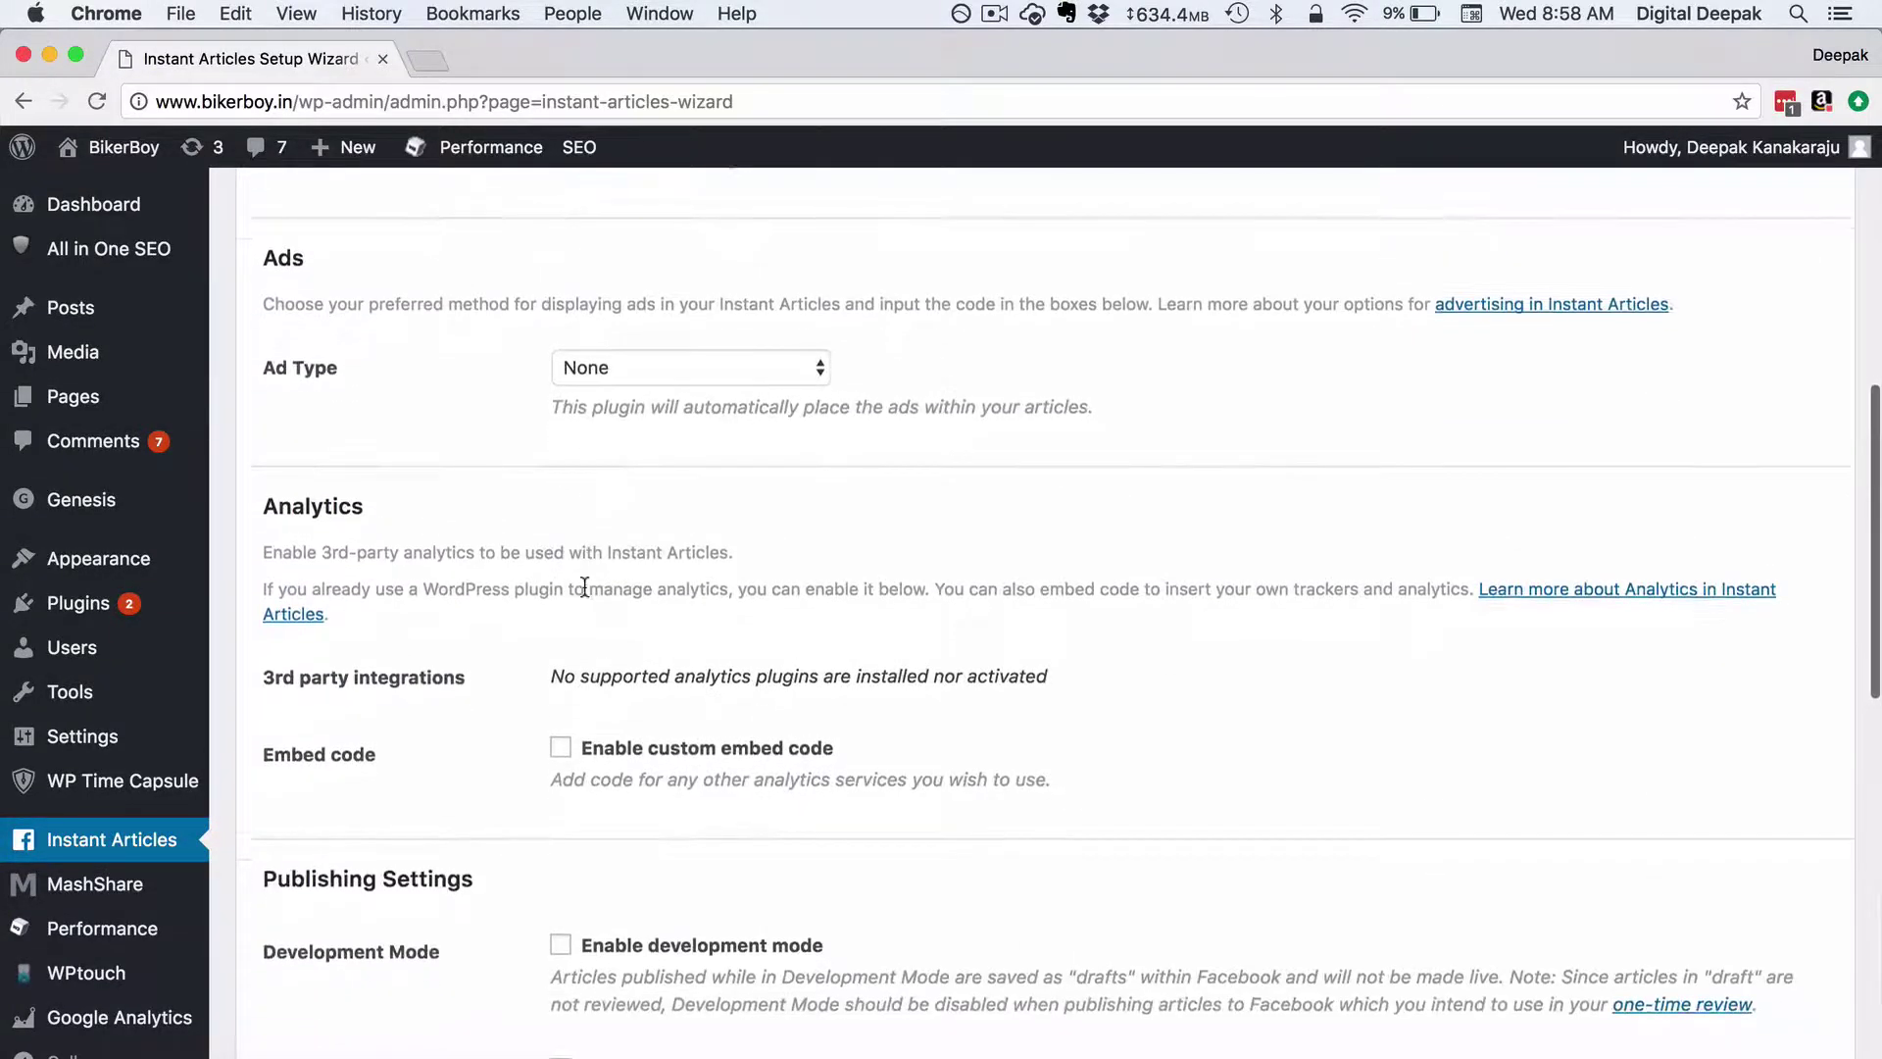
scroll(585, 586, "down", 6)
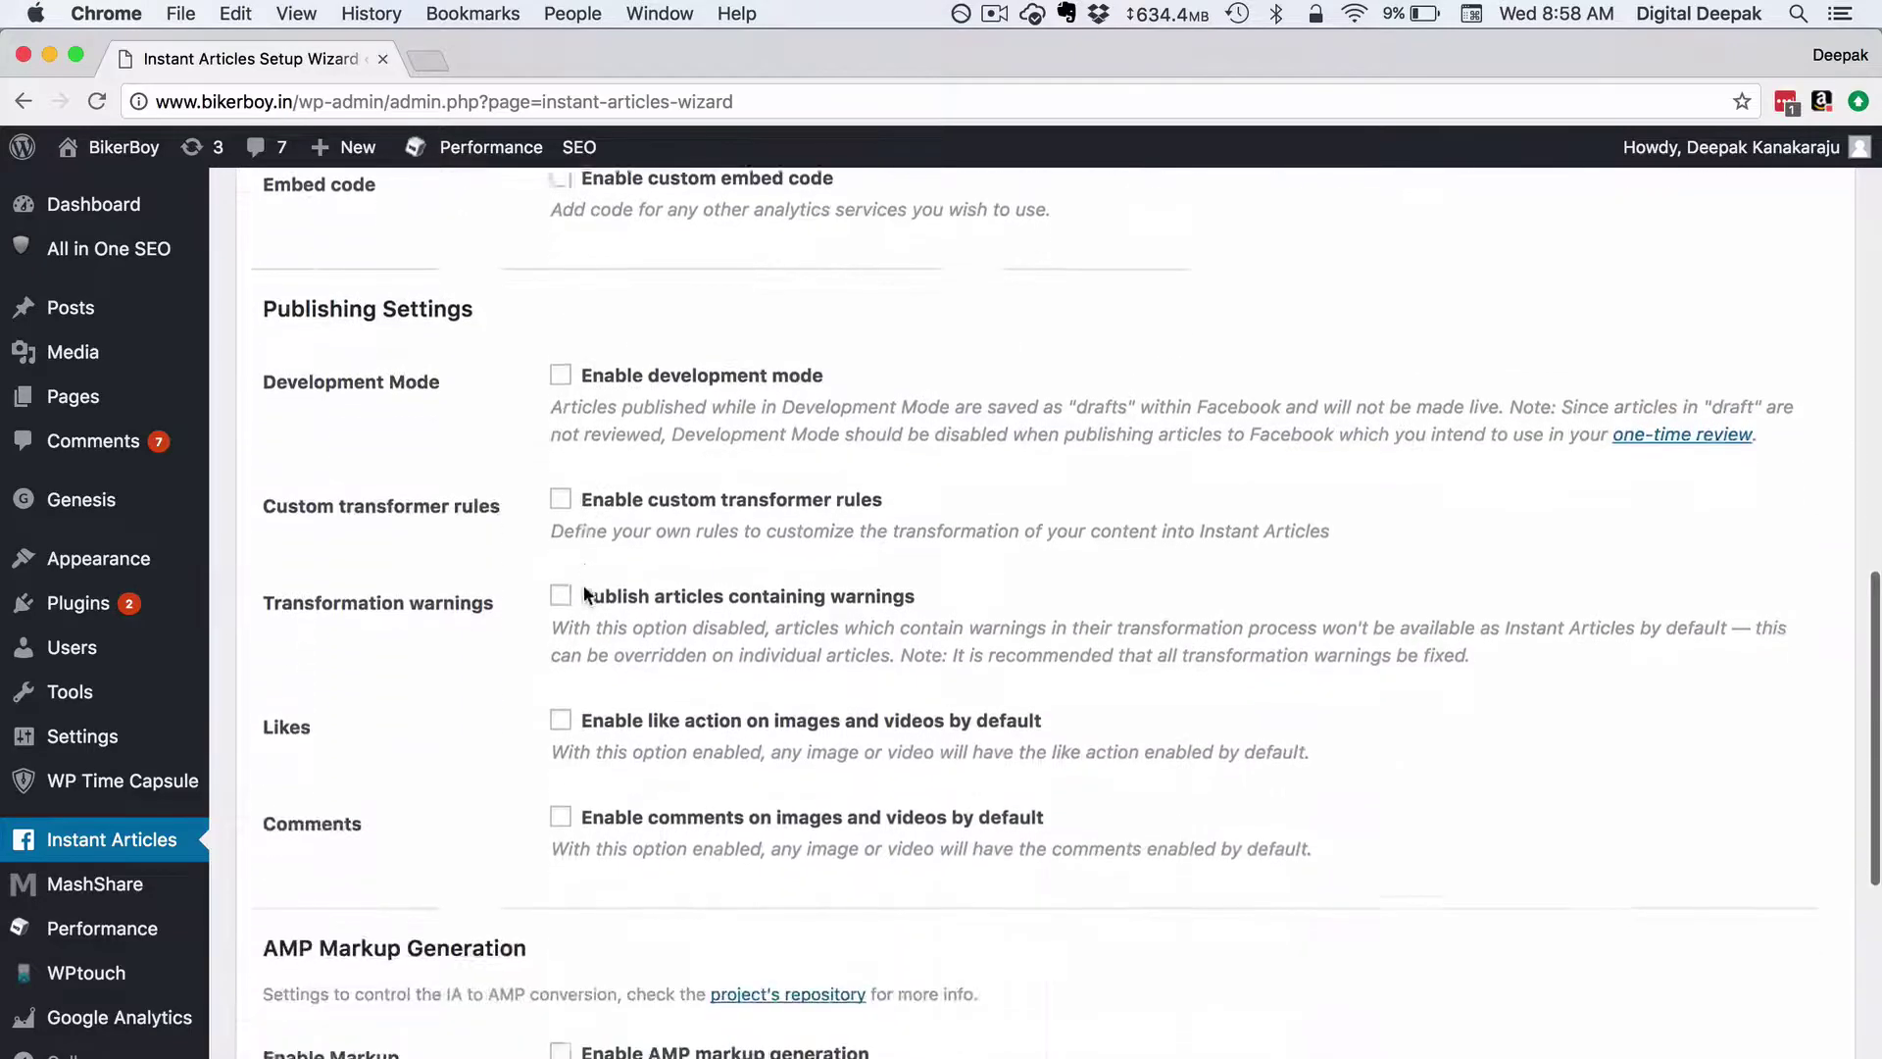
scroll(584, 594, "down", 6)
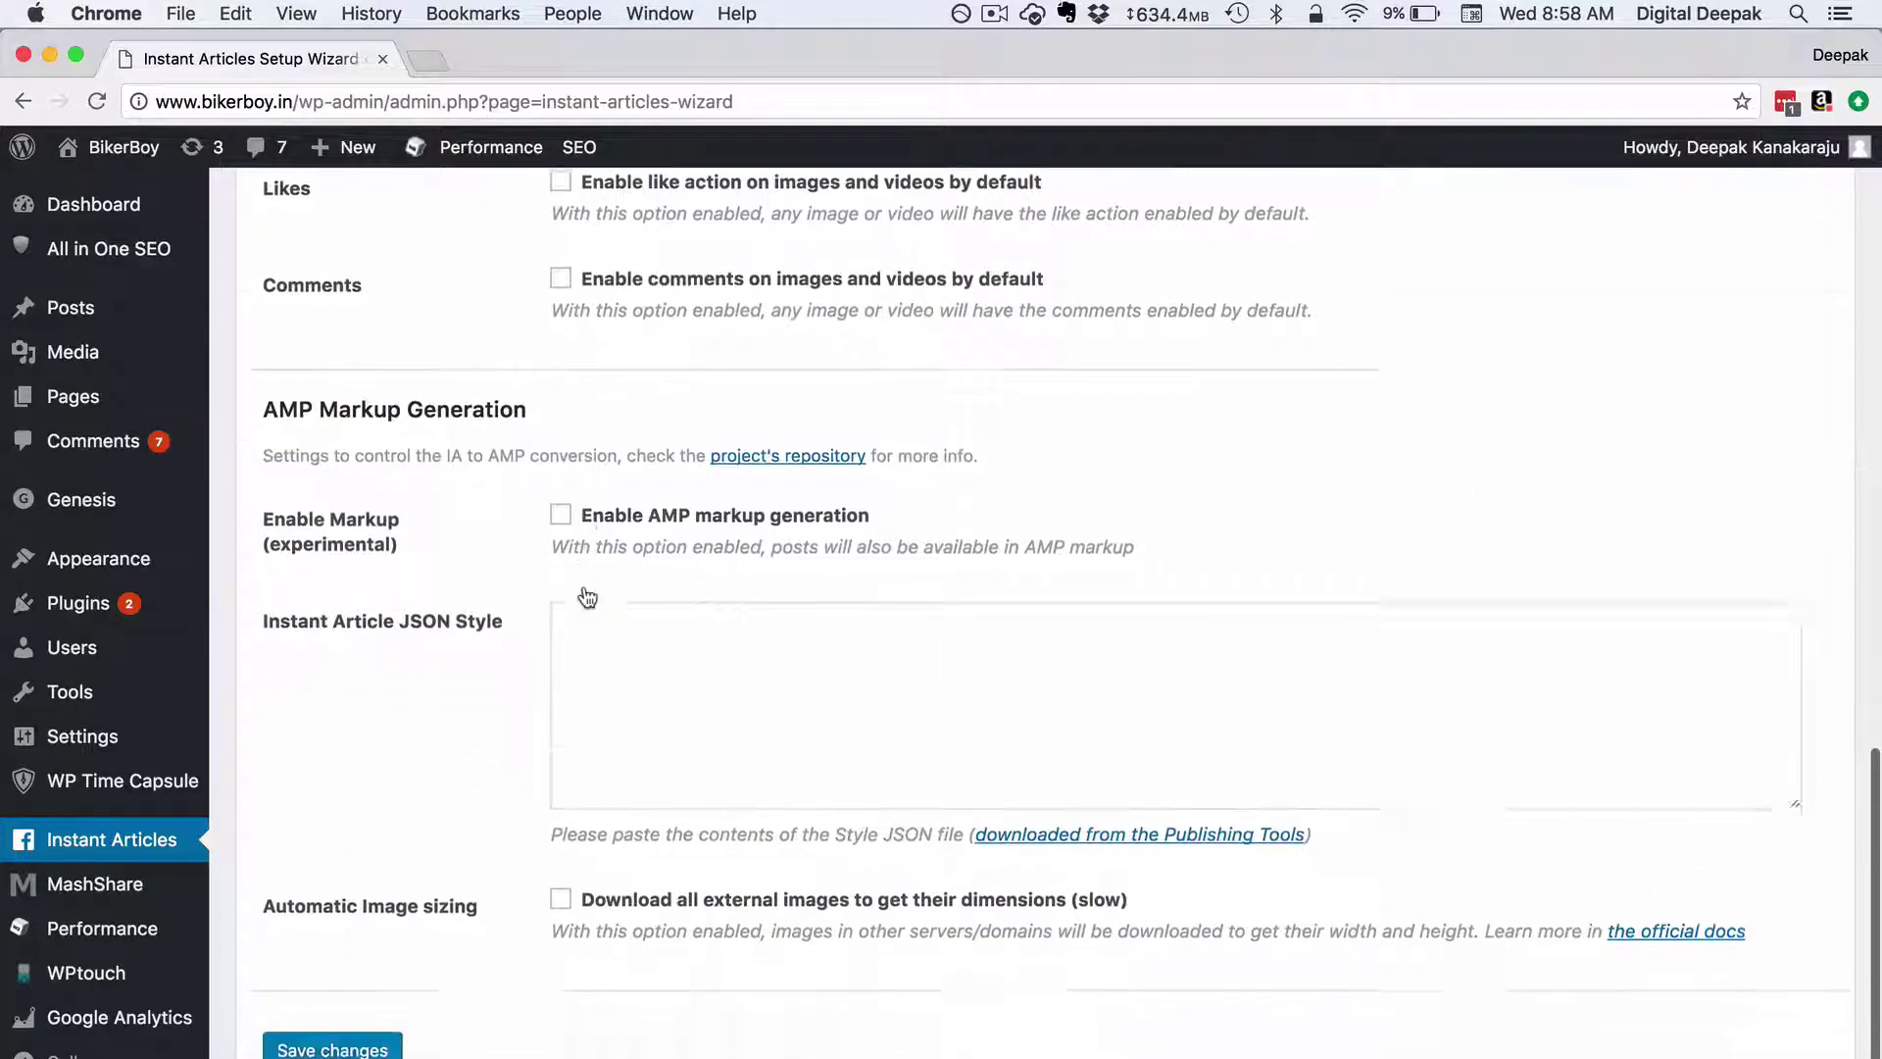
Open the linked instructions for signing up and getting the Facebook Page ID in a new browser tab.
scroll(587, 598, "up", 15)
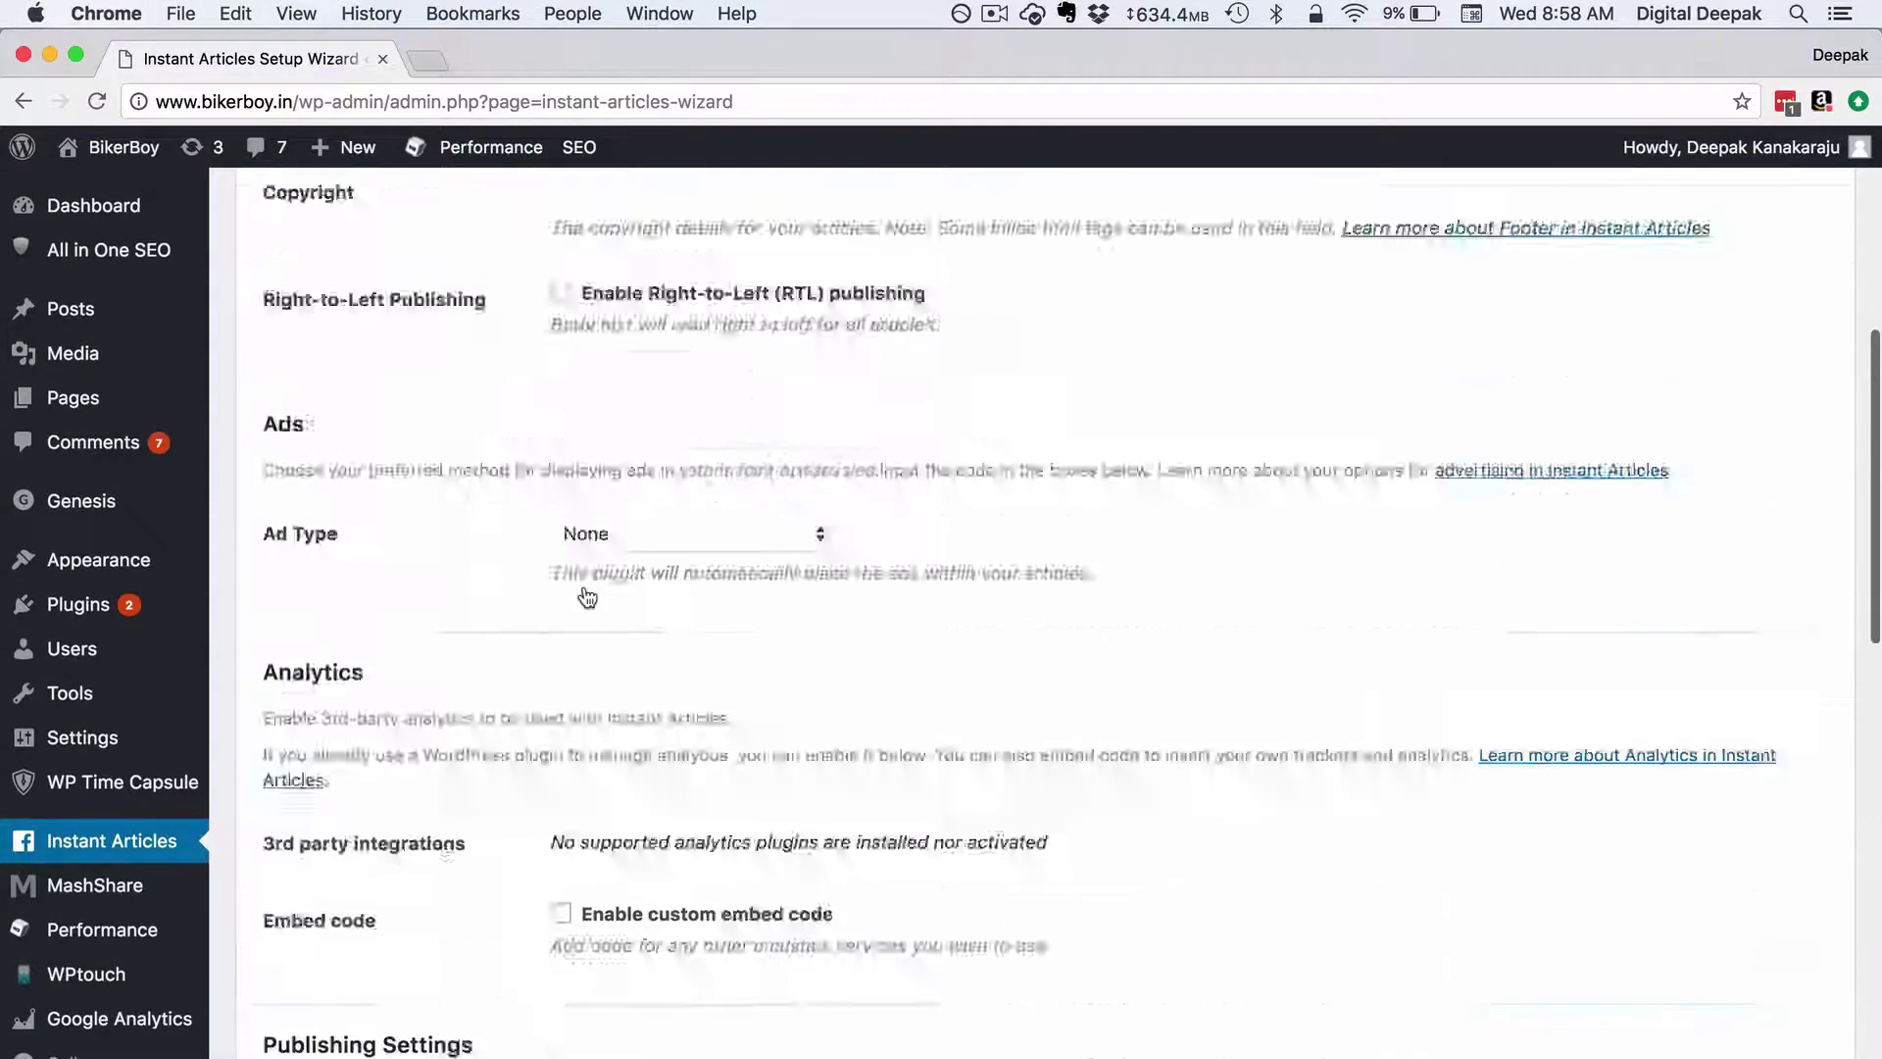
scroll(586, 598, "up", 3)
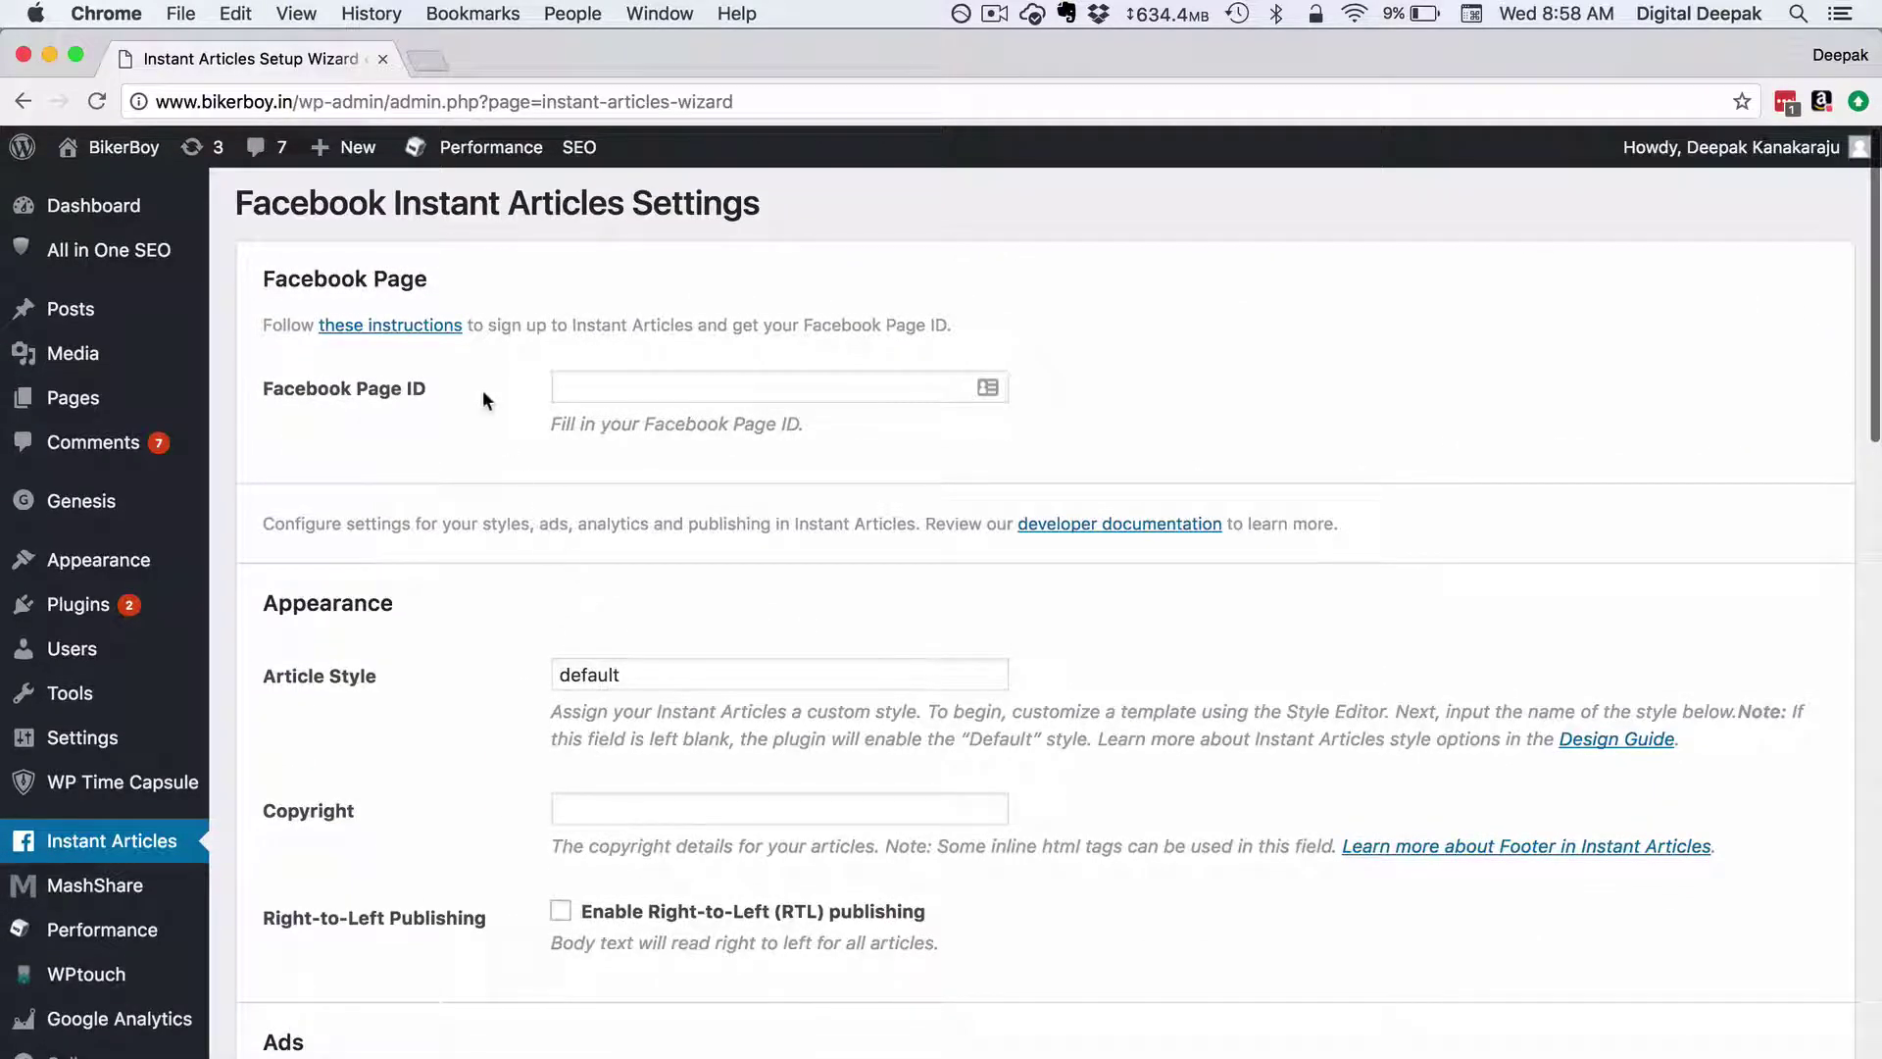
right_click(431, 337)
left_click(443, 341)
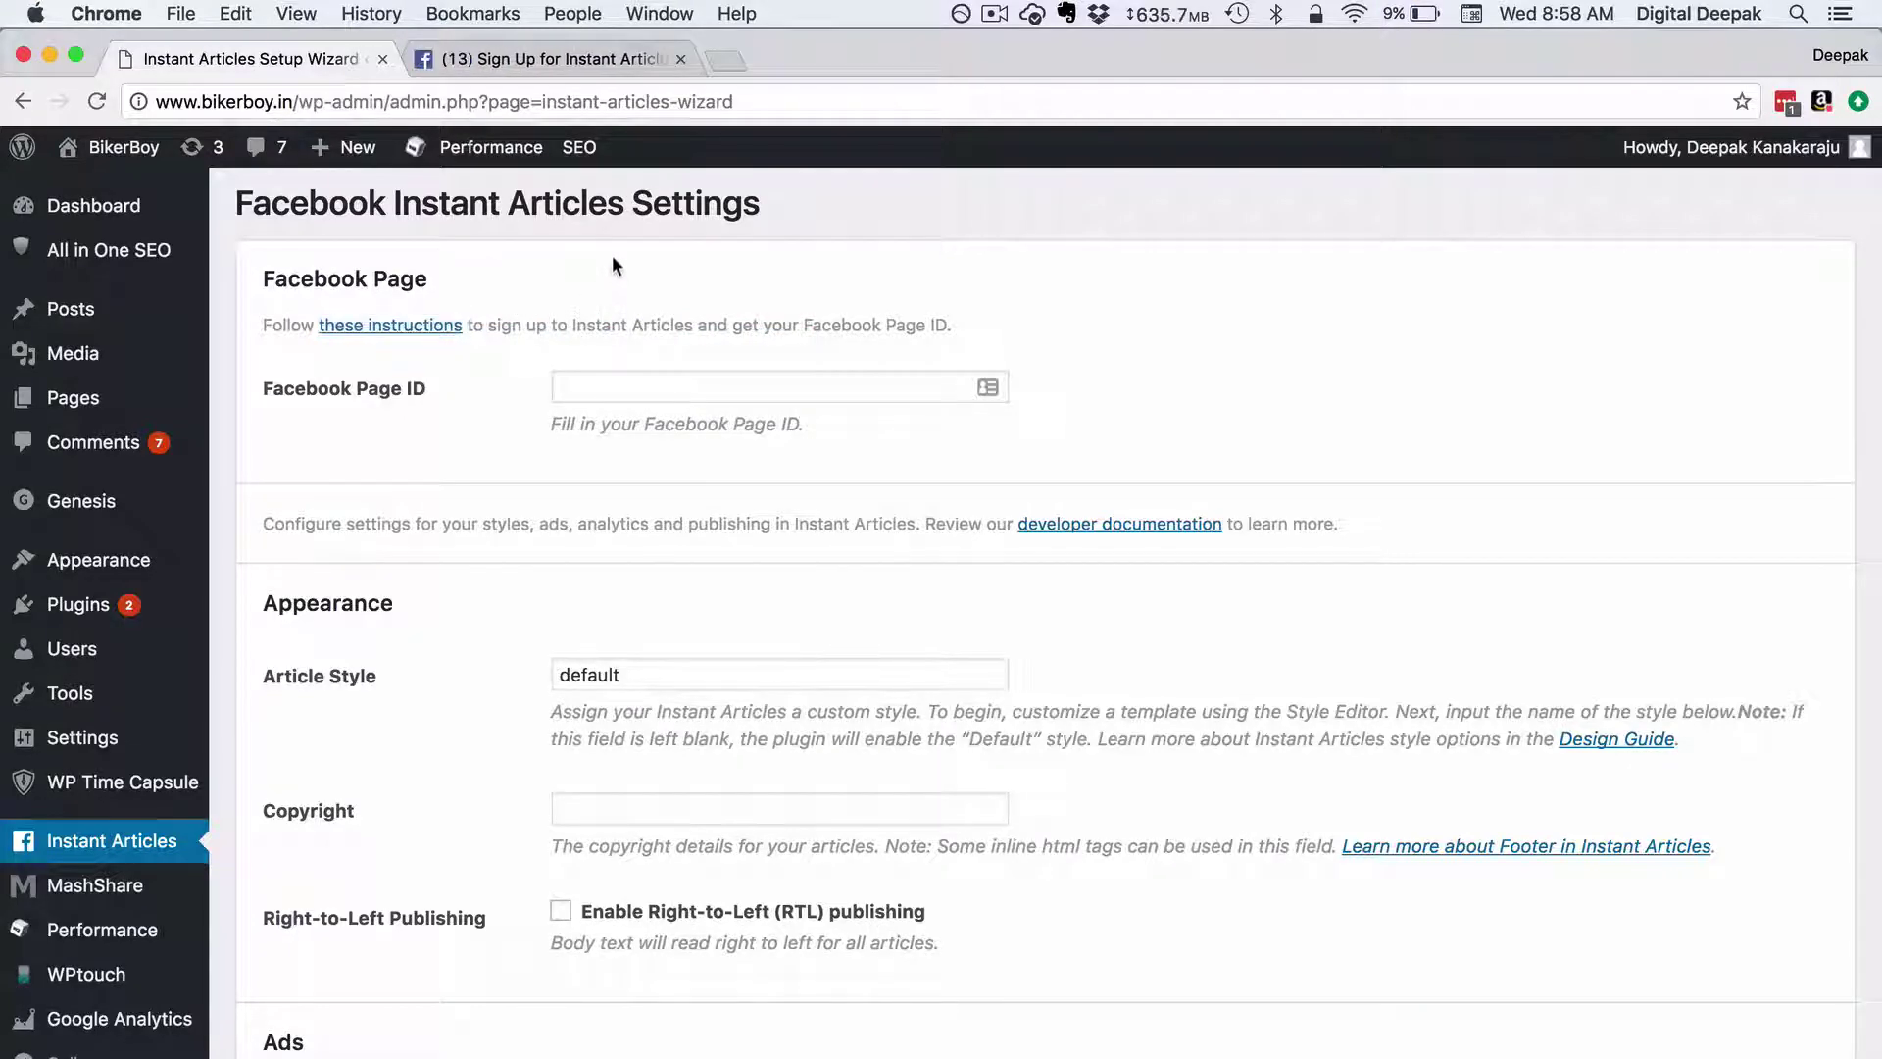
Choose the BikerBoy page for Instant Articles, accept the Instant Articles Terms and continue to its publishing tools.
left_click(602, 67)
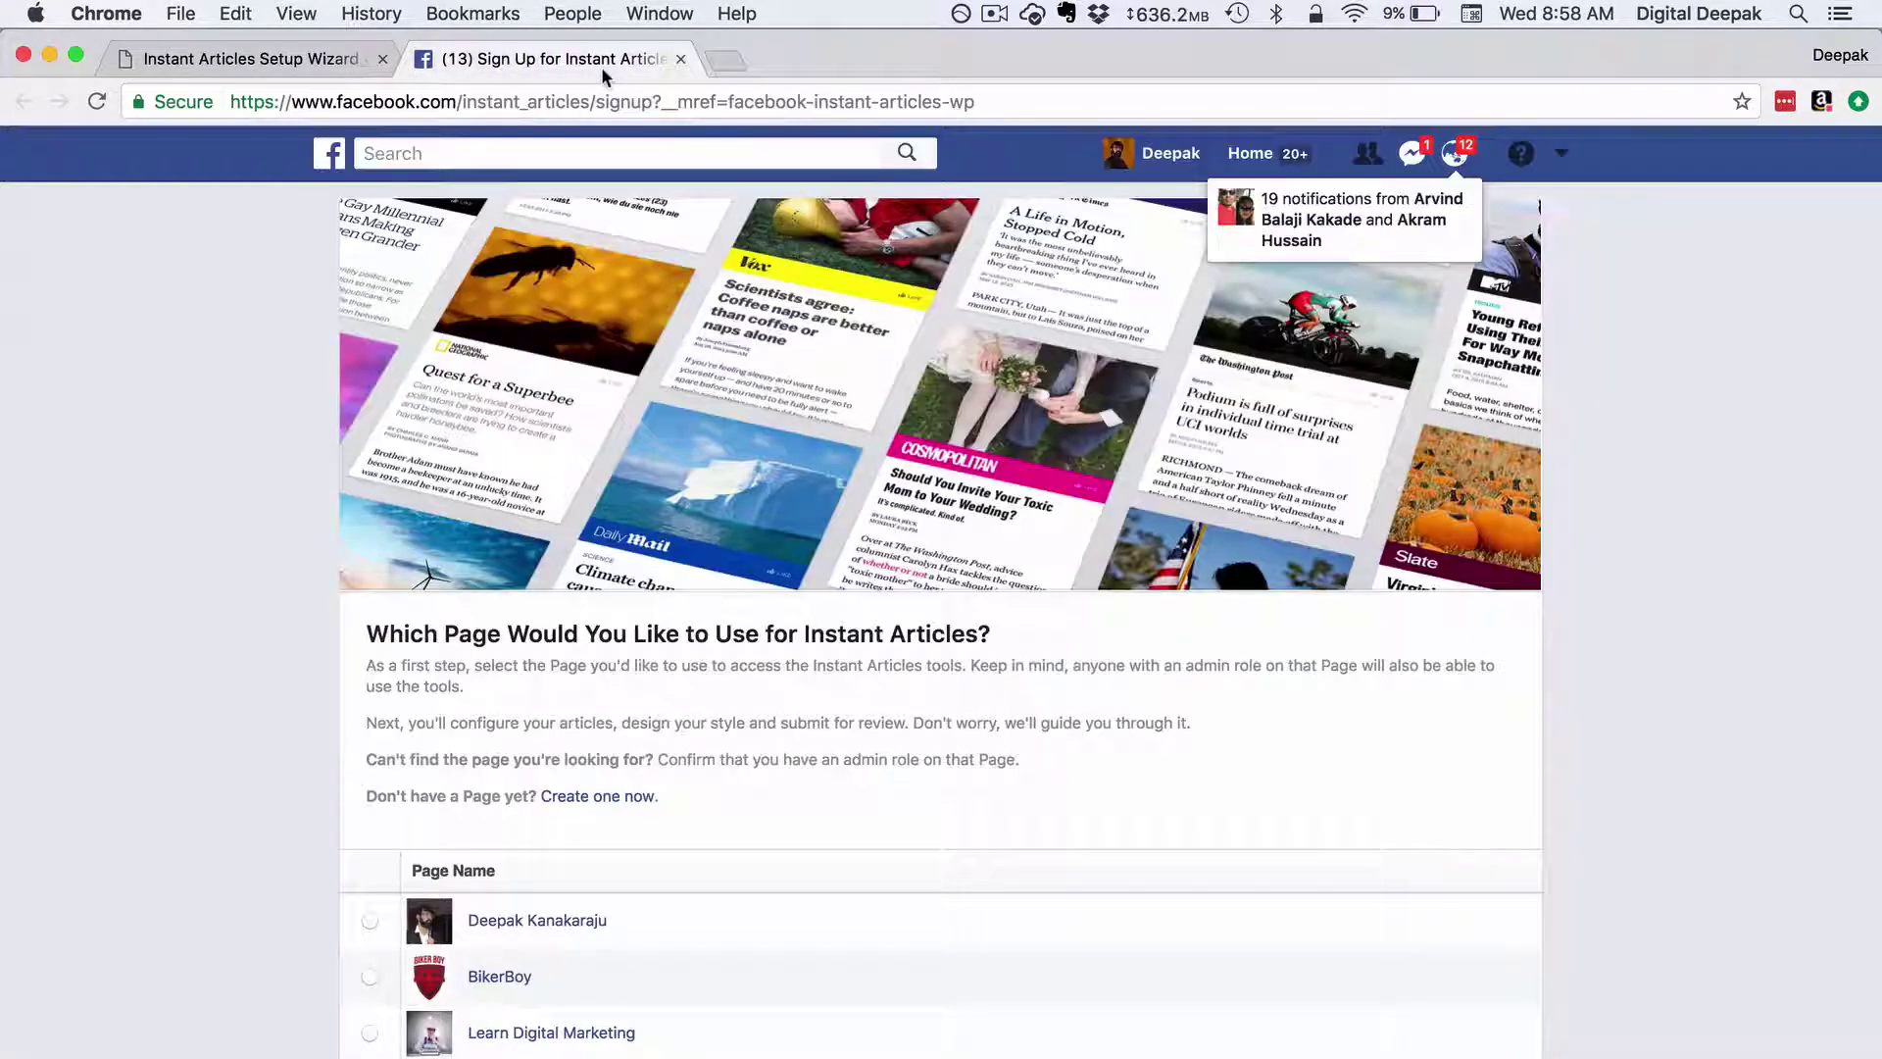
scroll(216, 449, "down", 2)
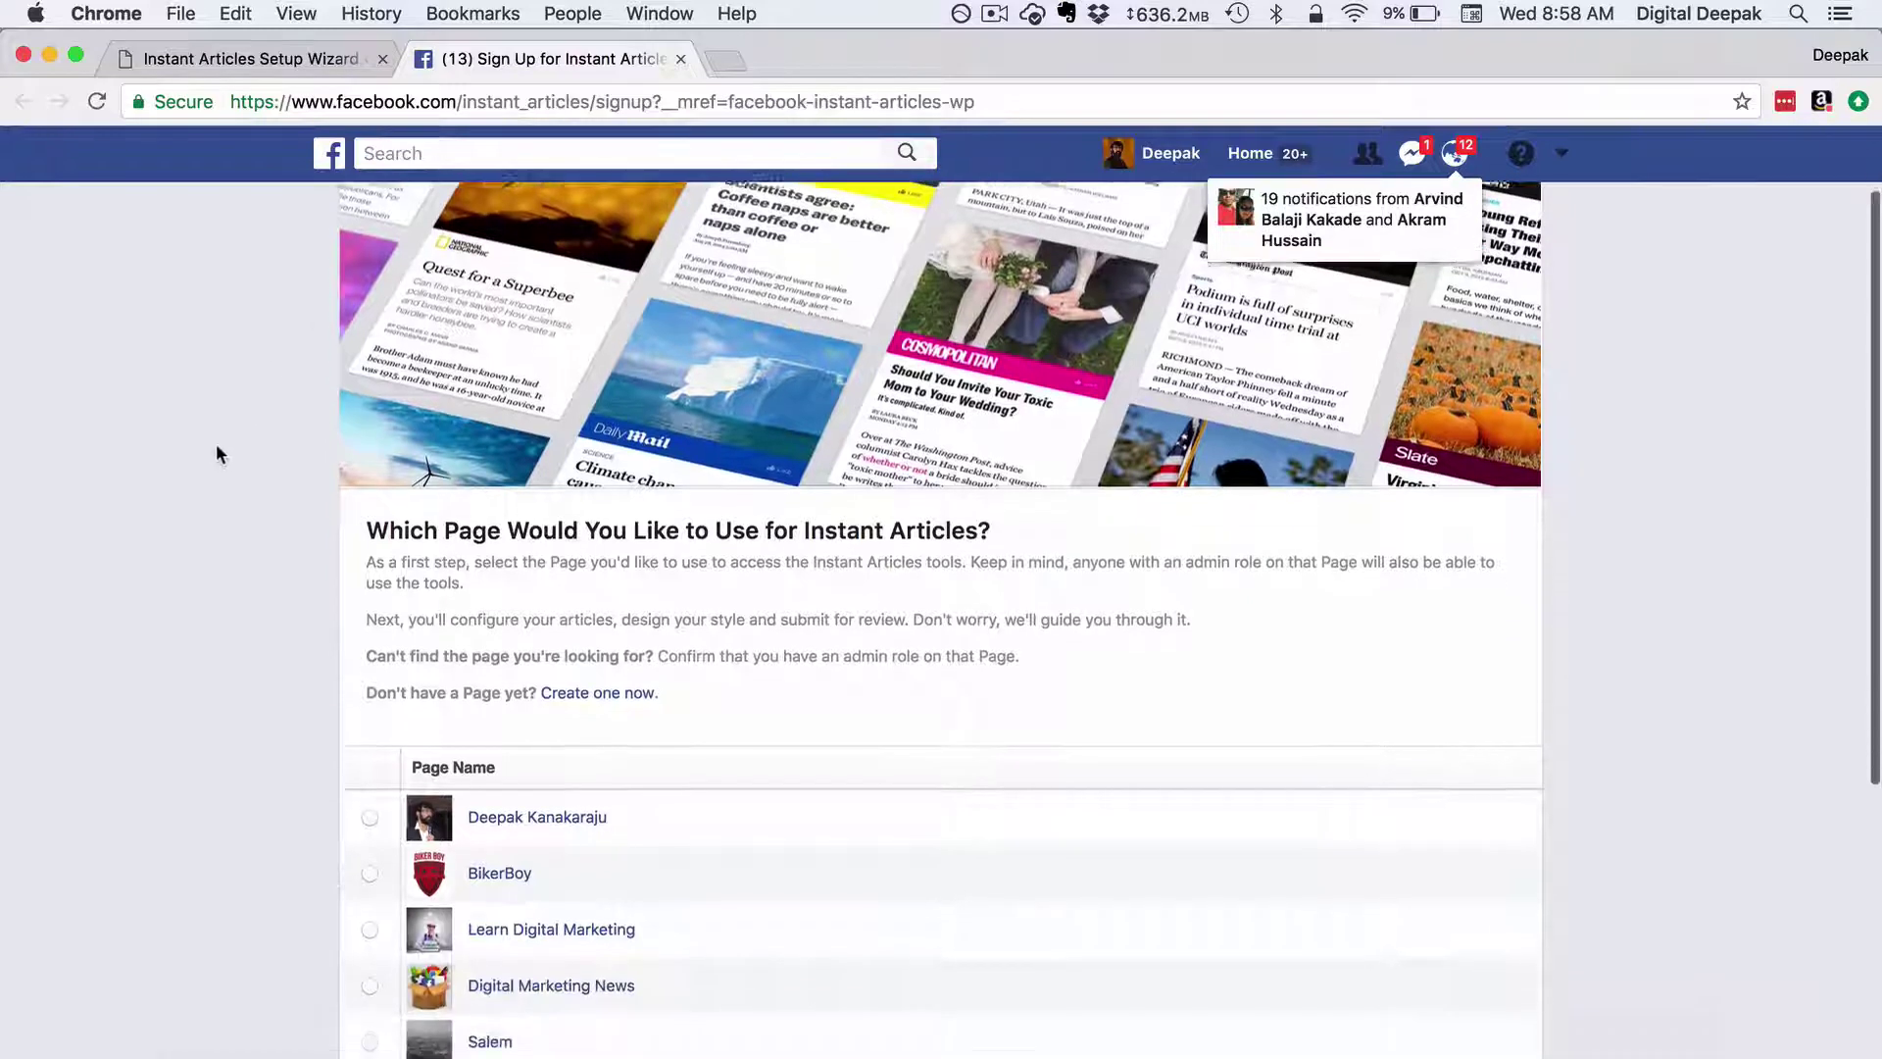
scroll(217, 453, "down", 4)
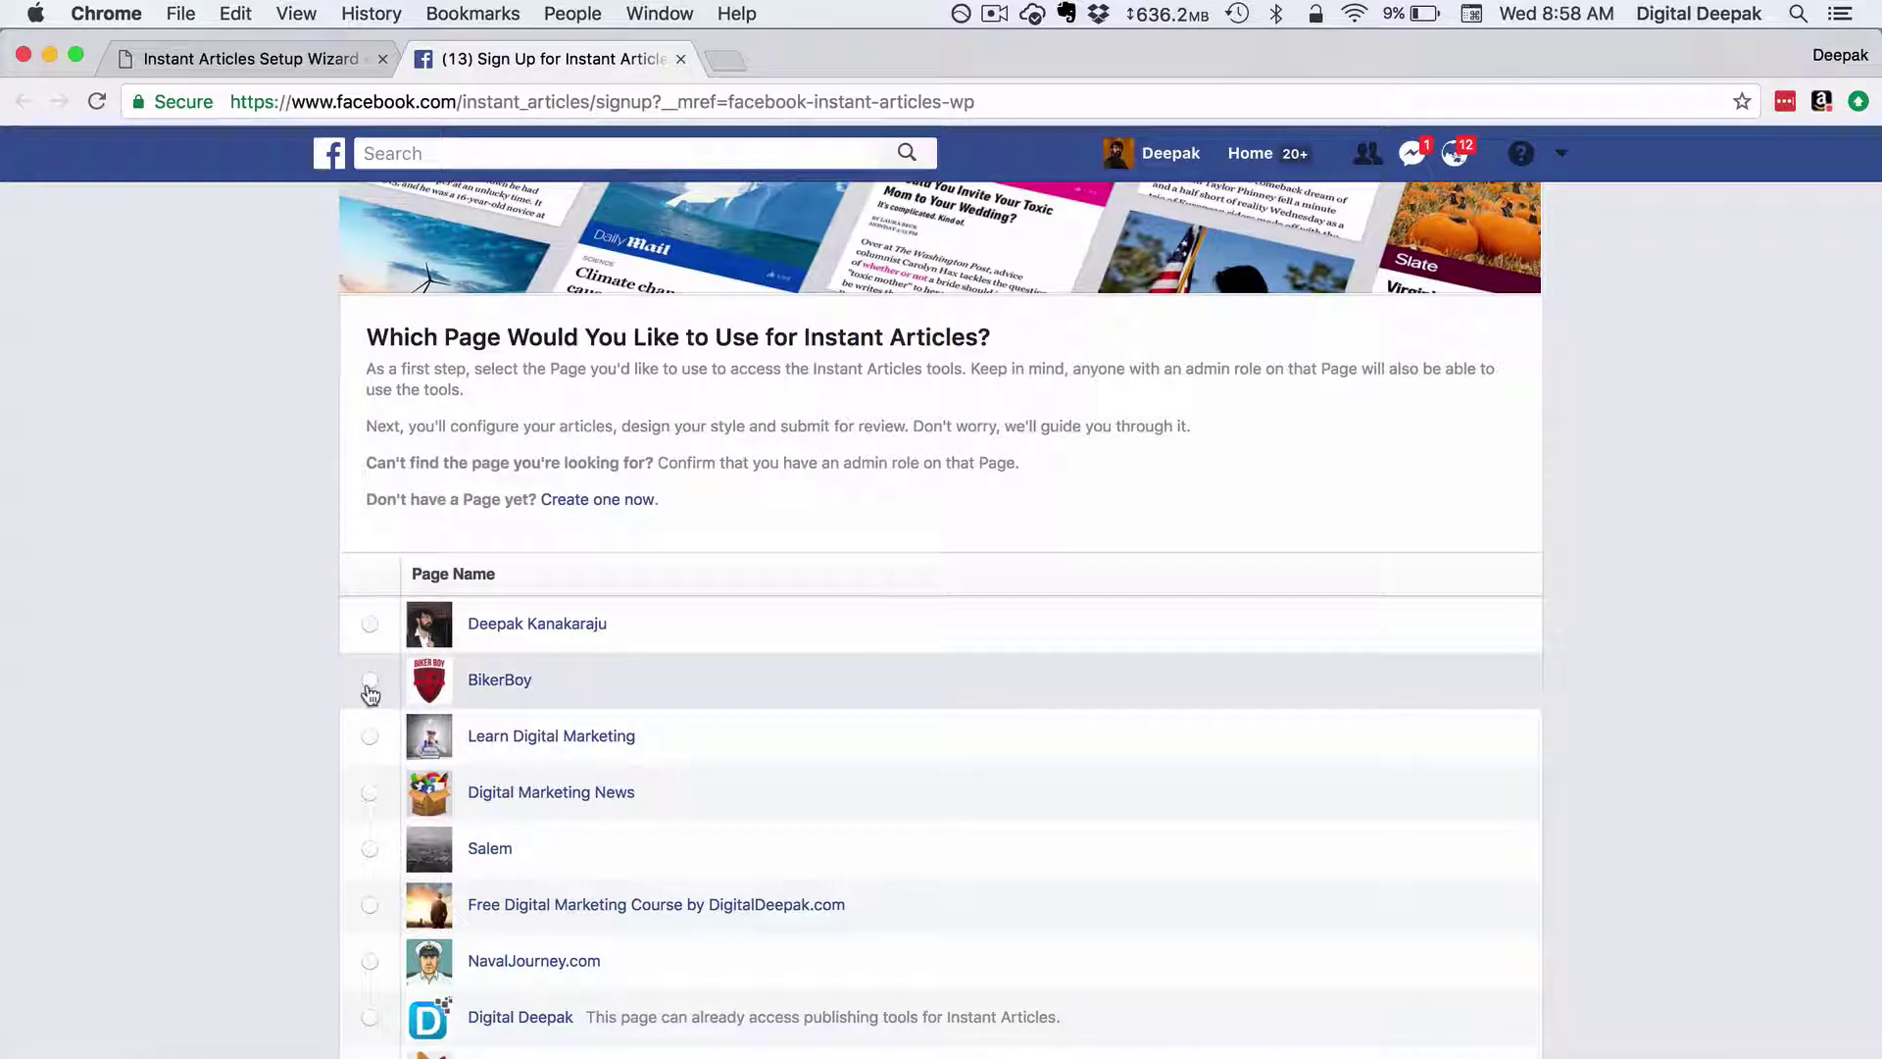
scroll(757, 520, "up", 6)
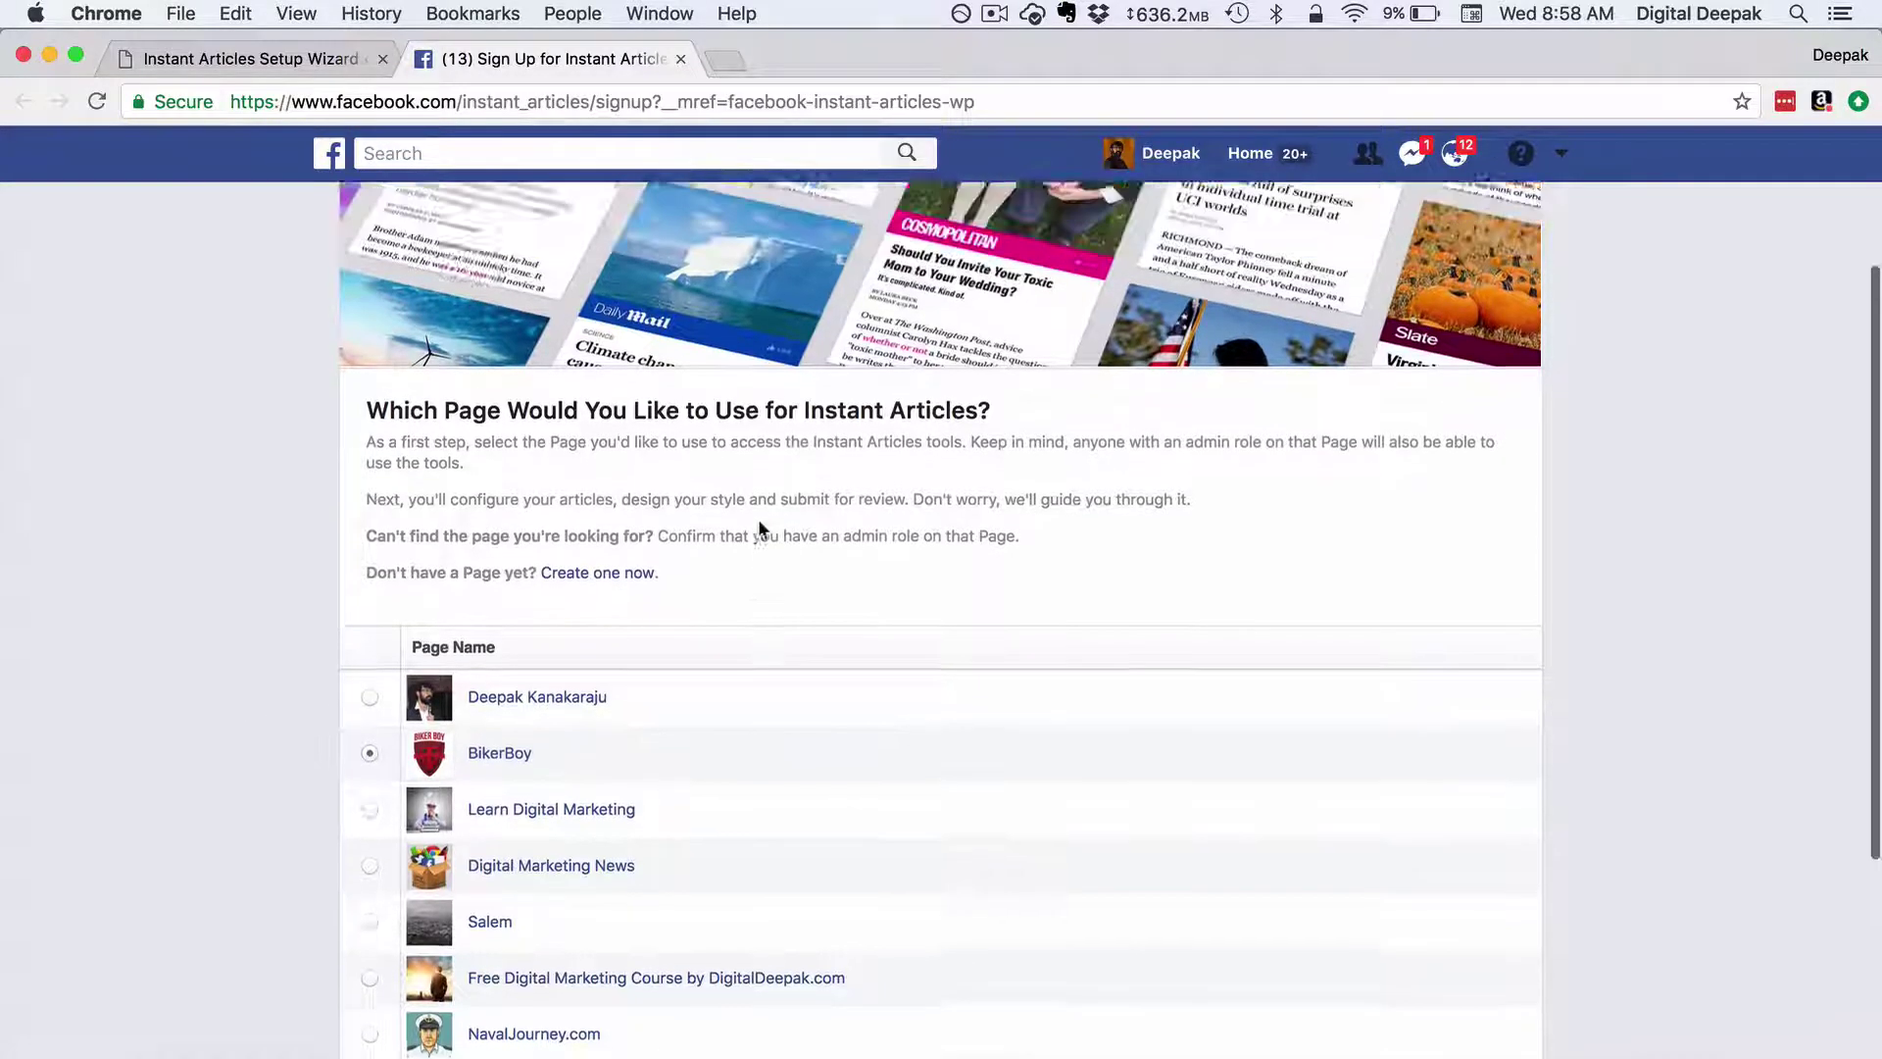
scroll(760, 527, "down", 10)
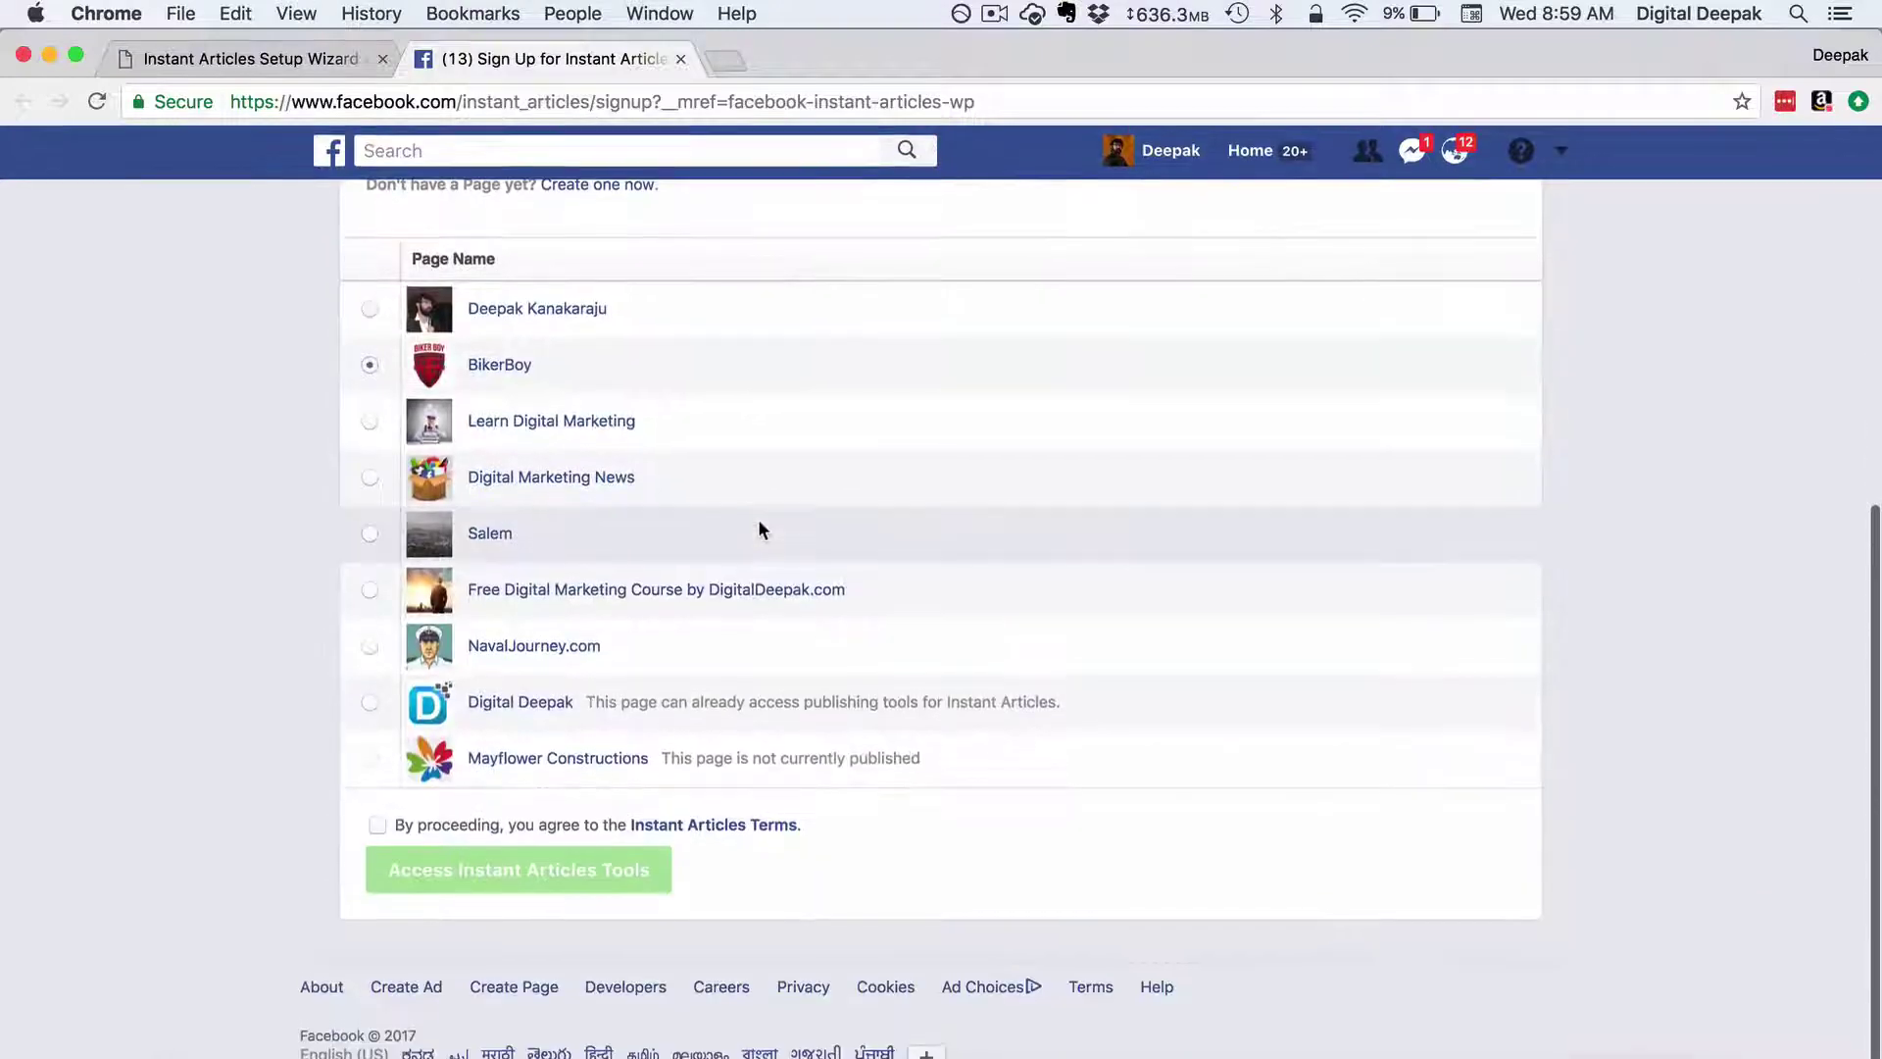
left_click(376, 829)
left_click(417, 877)
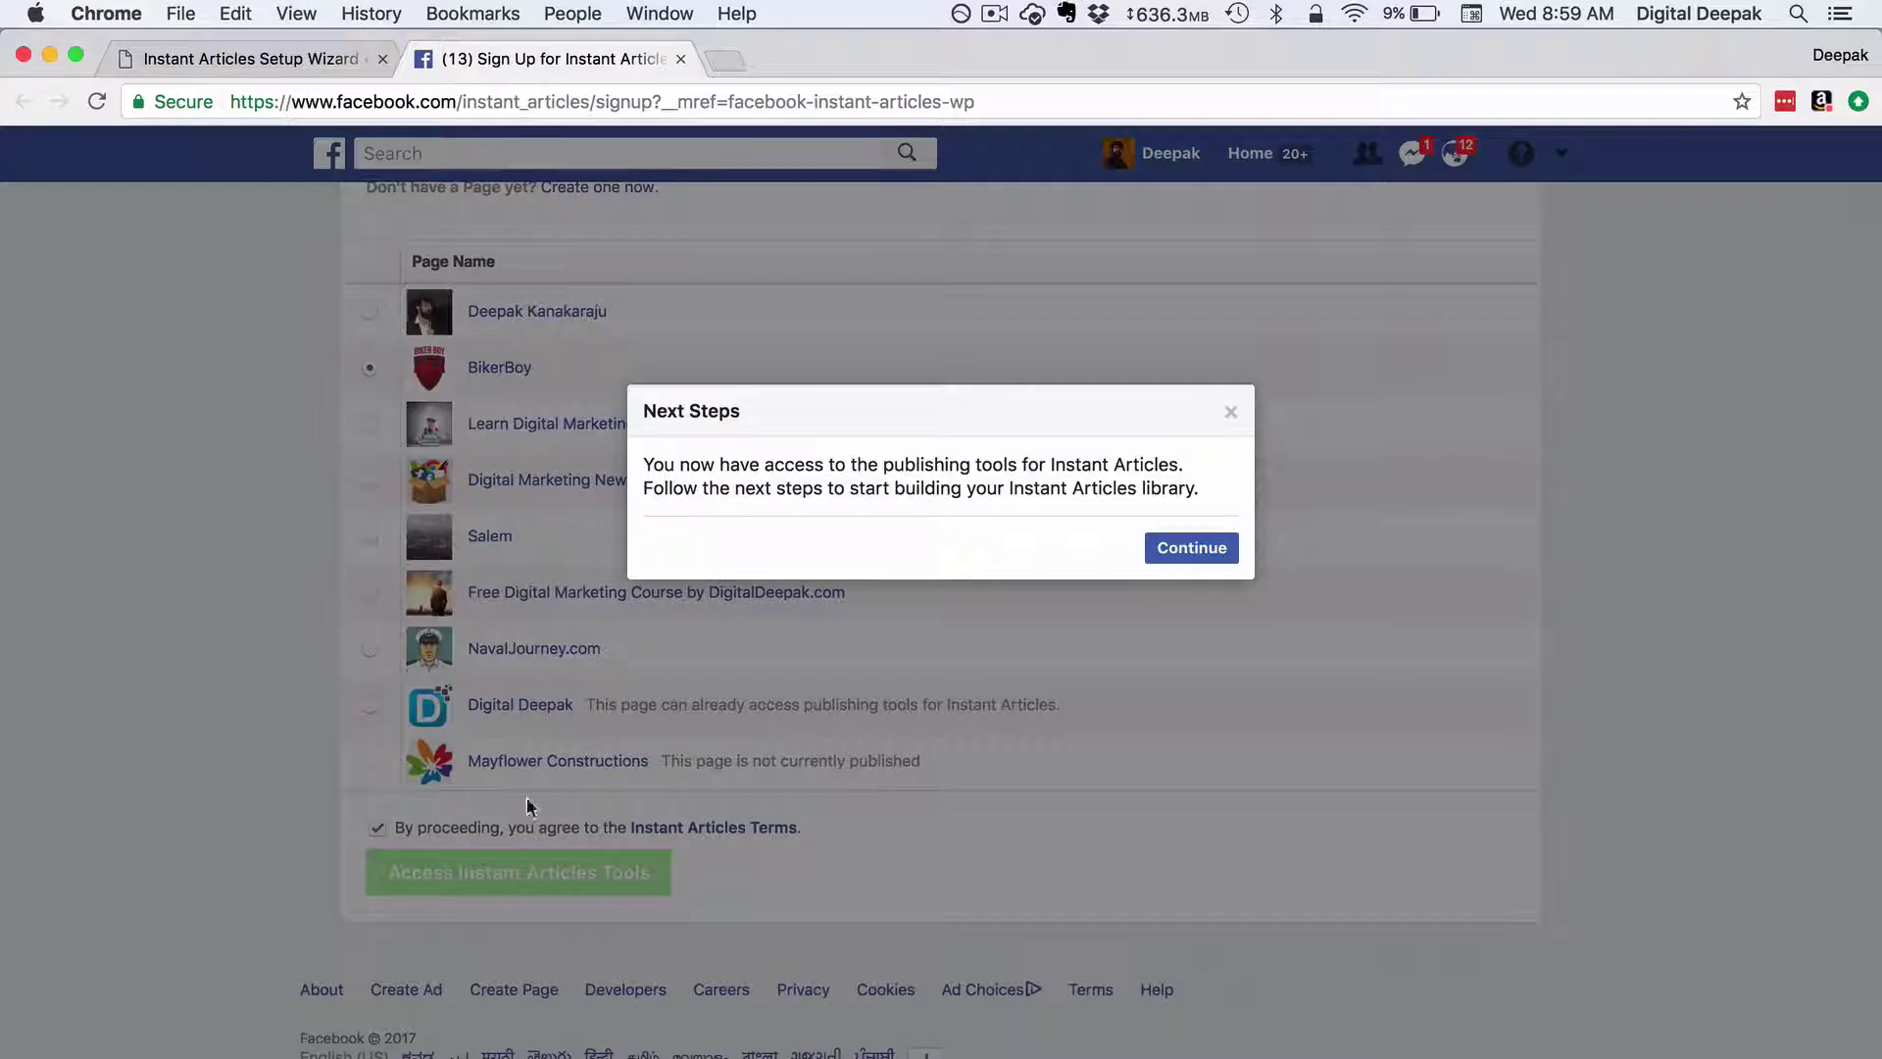
left_click(1173, 556)
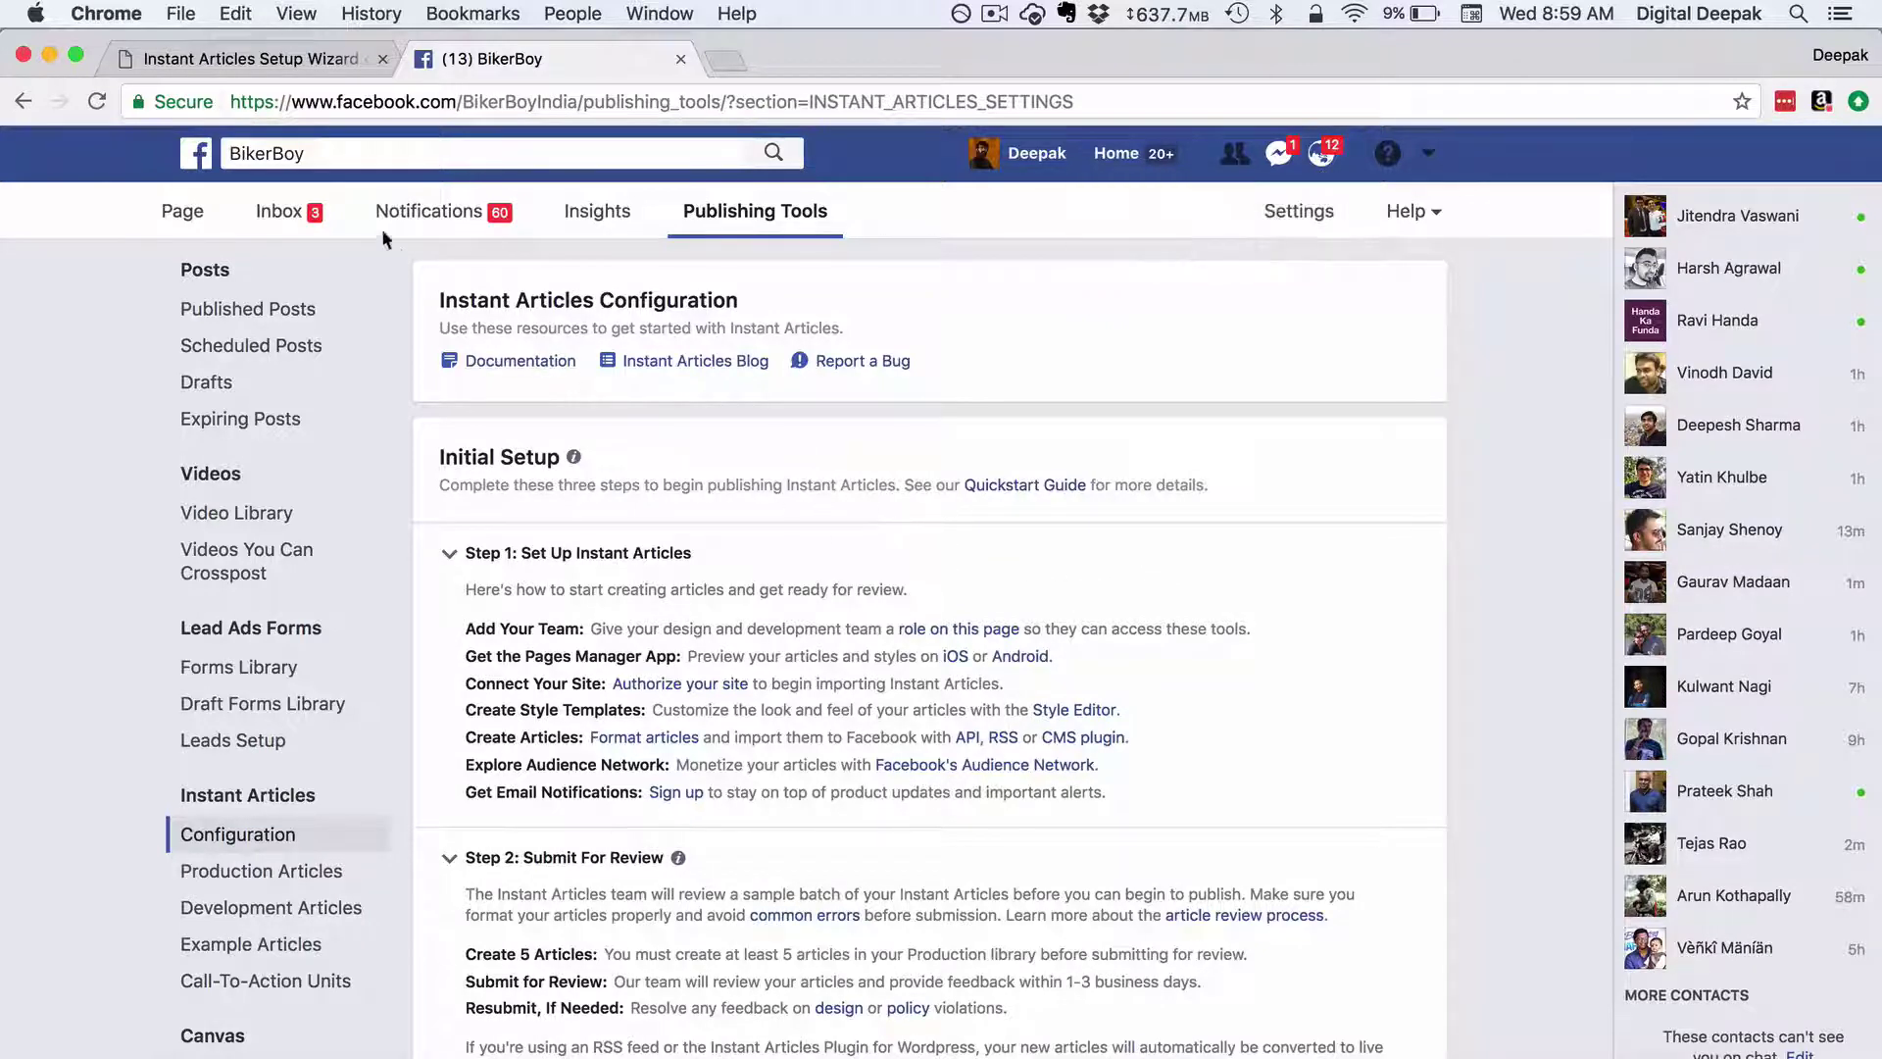
Look for the required Facebook Page ID in BikerBoy's Instant Articles configuration, from Initial Setup down to Tools.
left_click(263, 60)
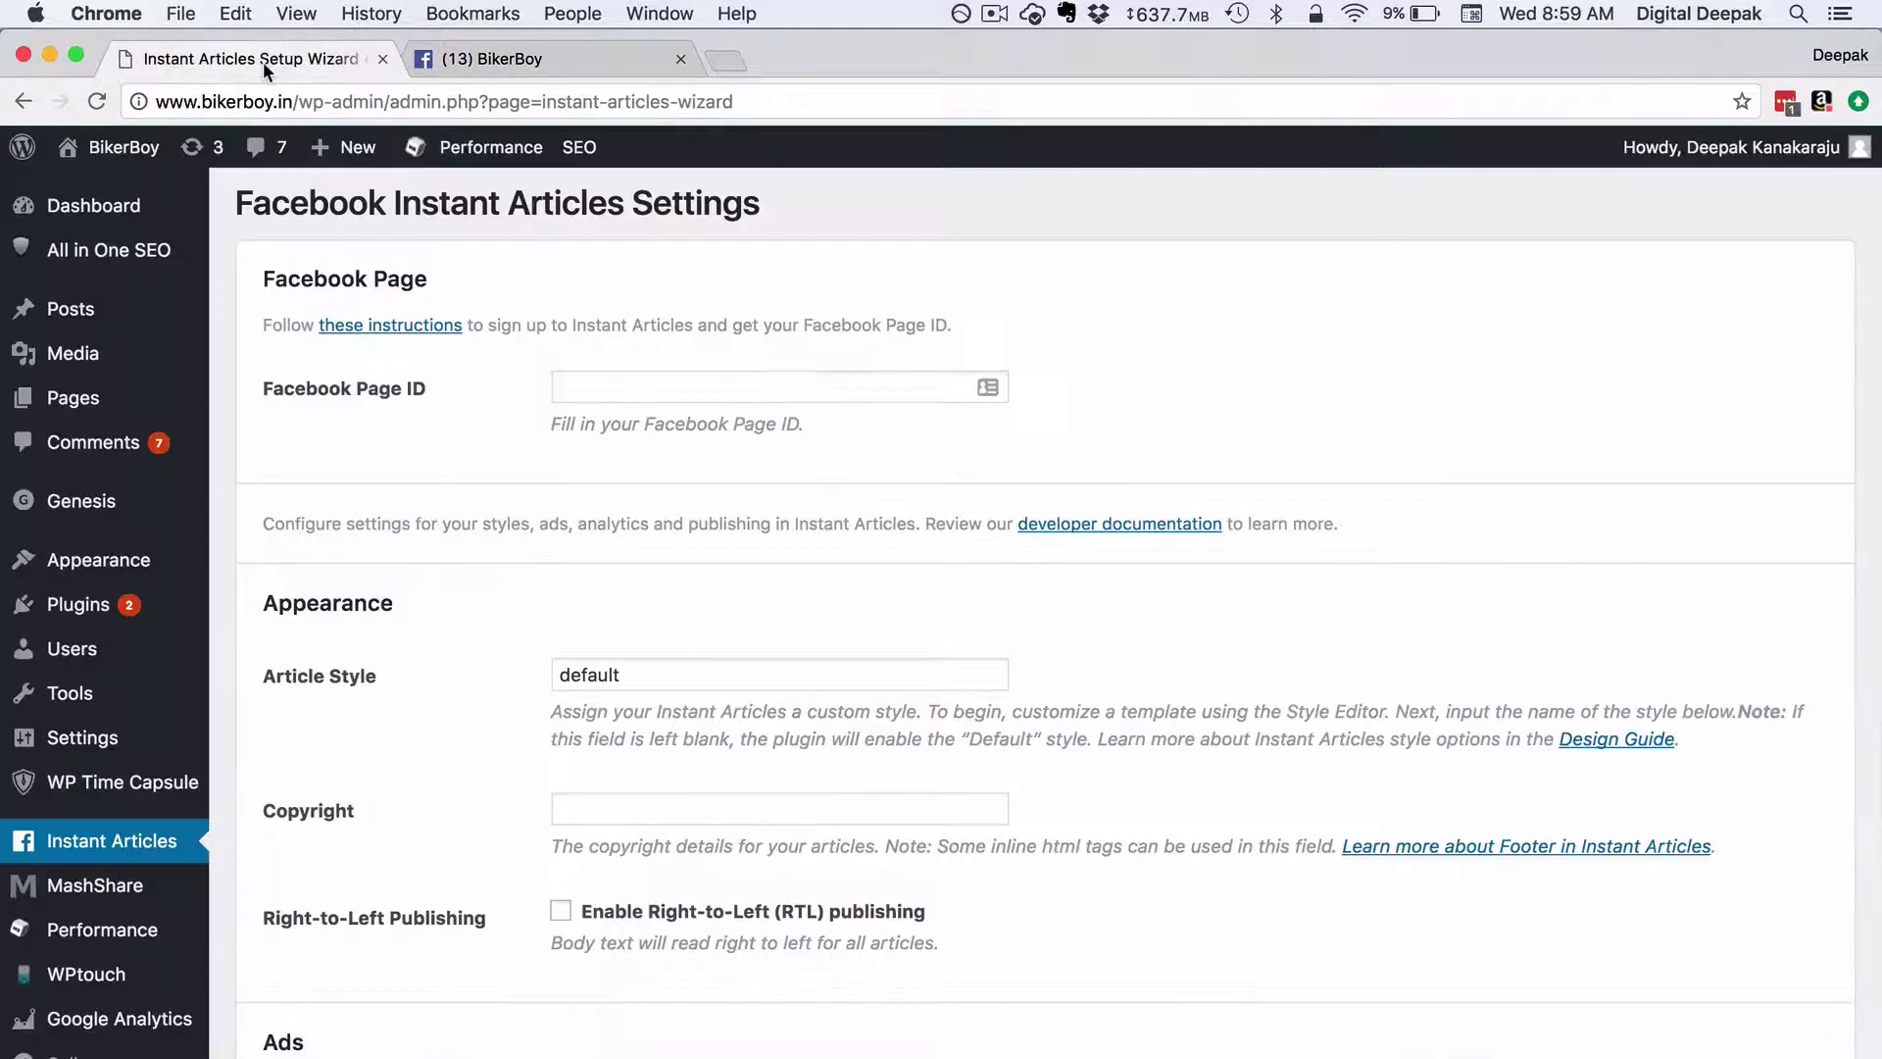
left_click(631, 385)
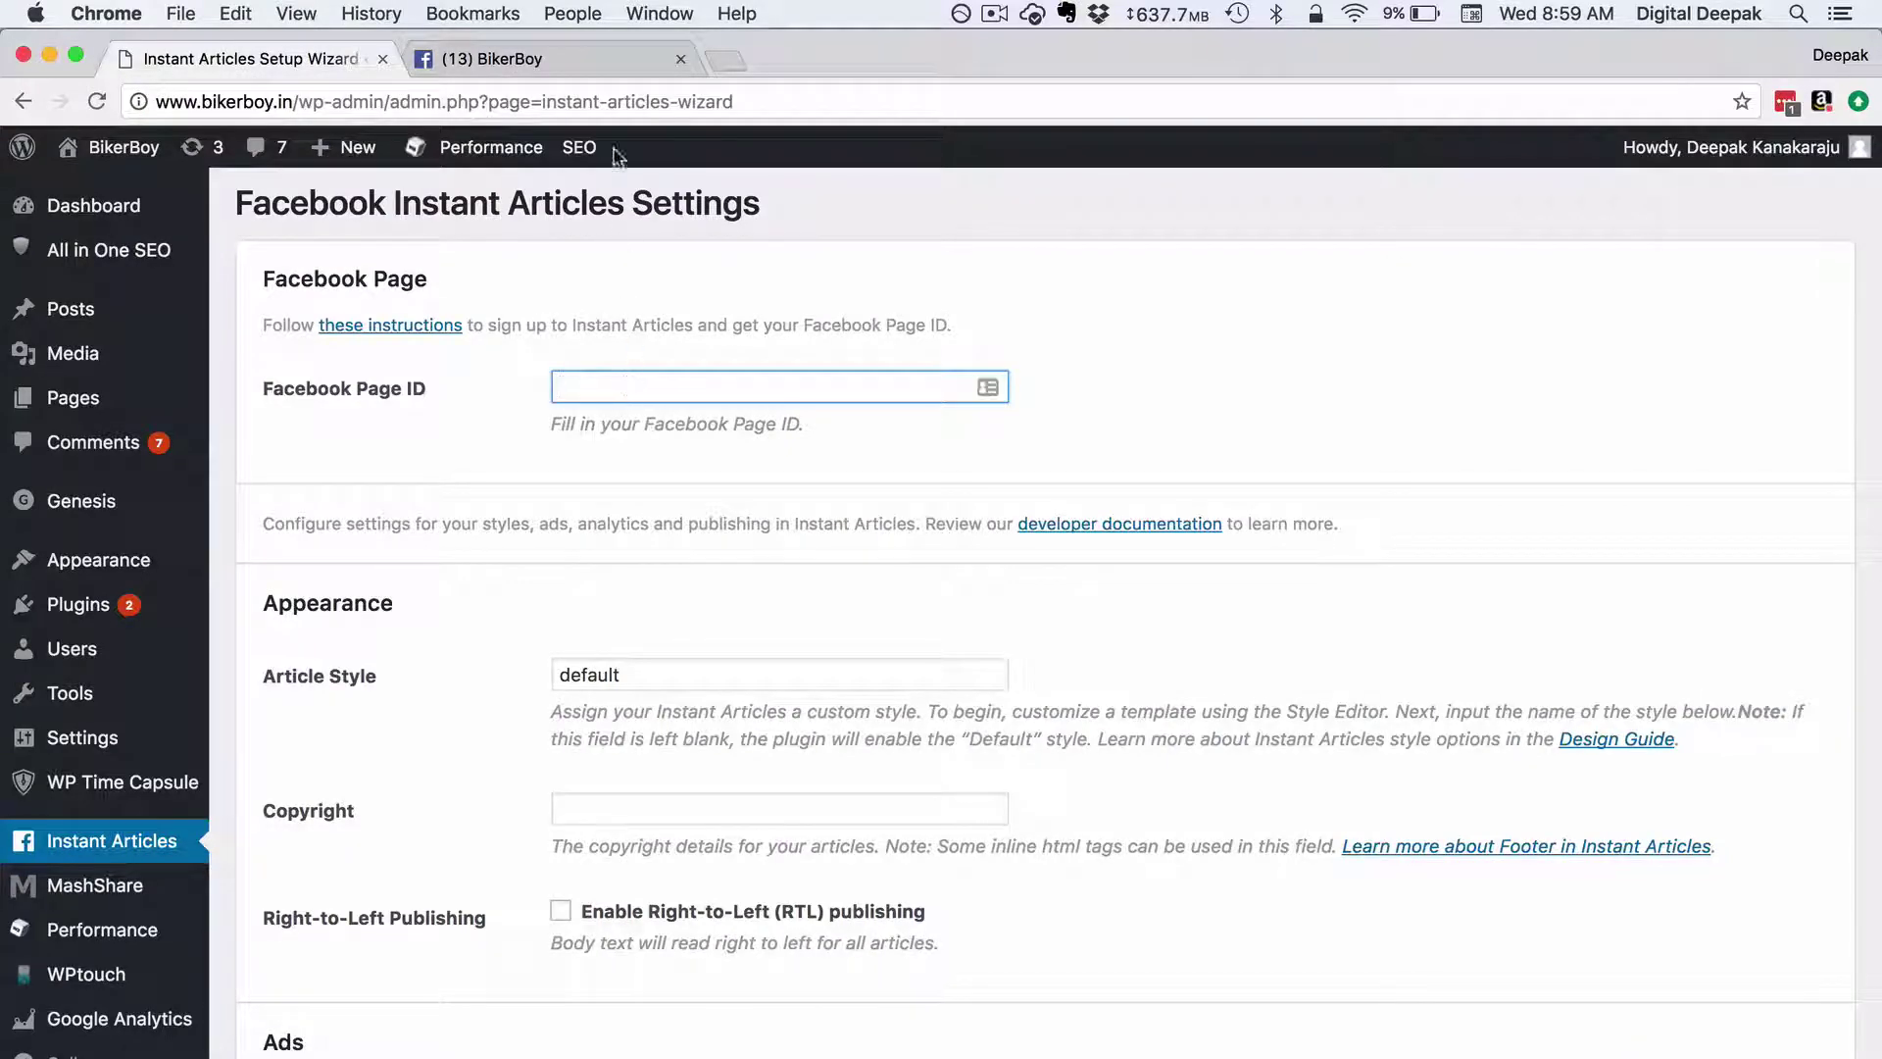
left_click(608, 68)
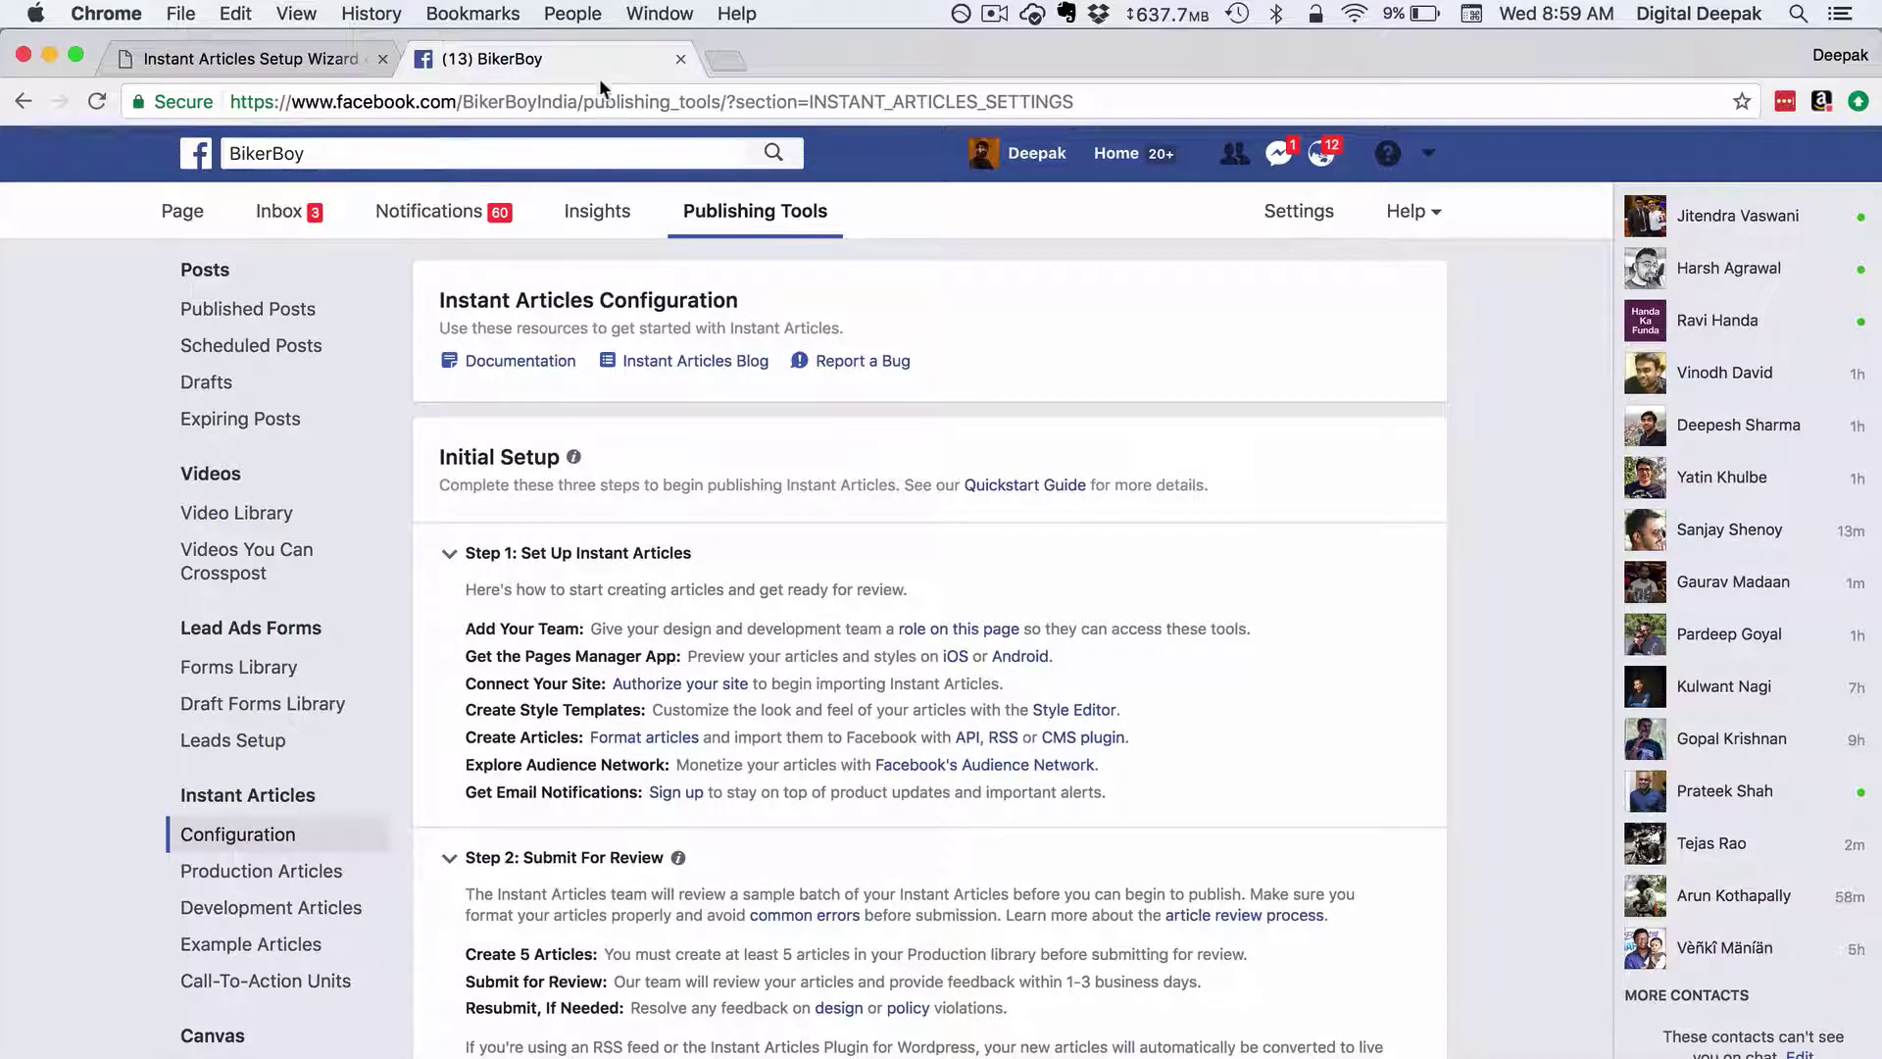
scroll(459, 440, "down", 3)
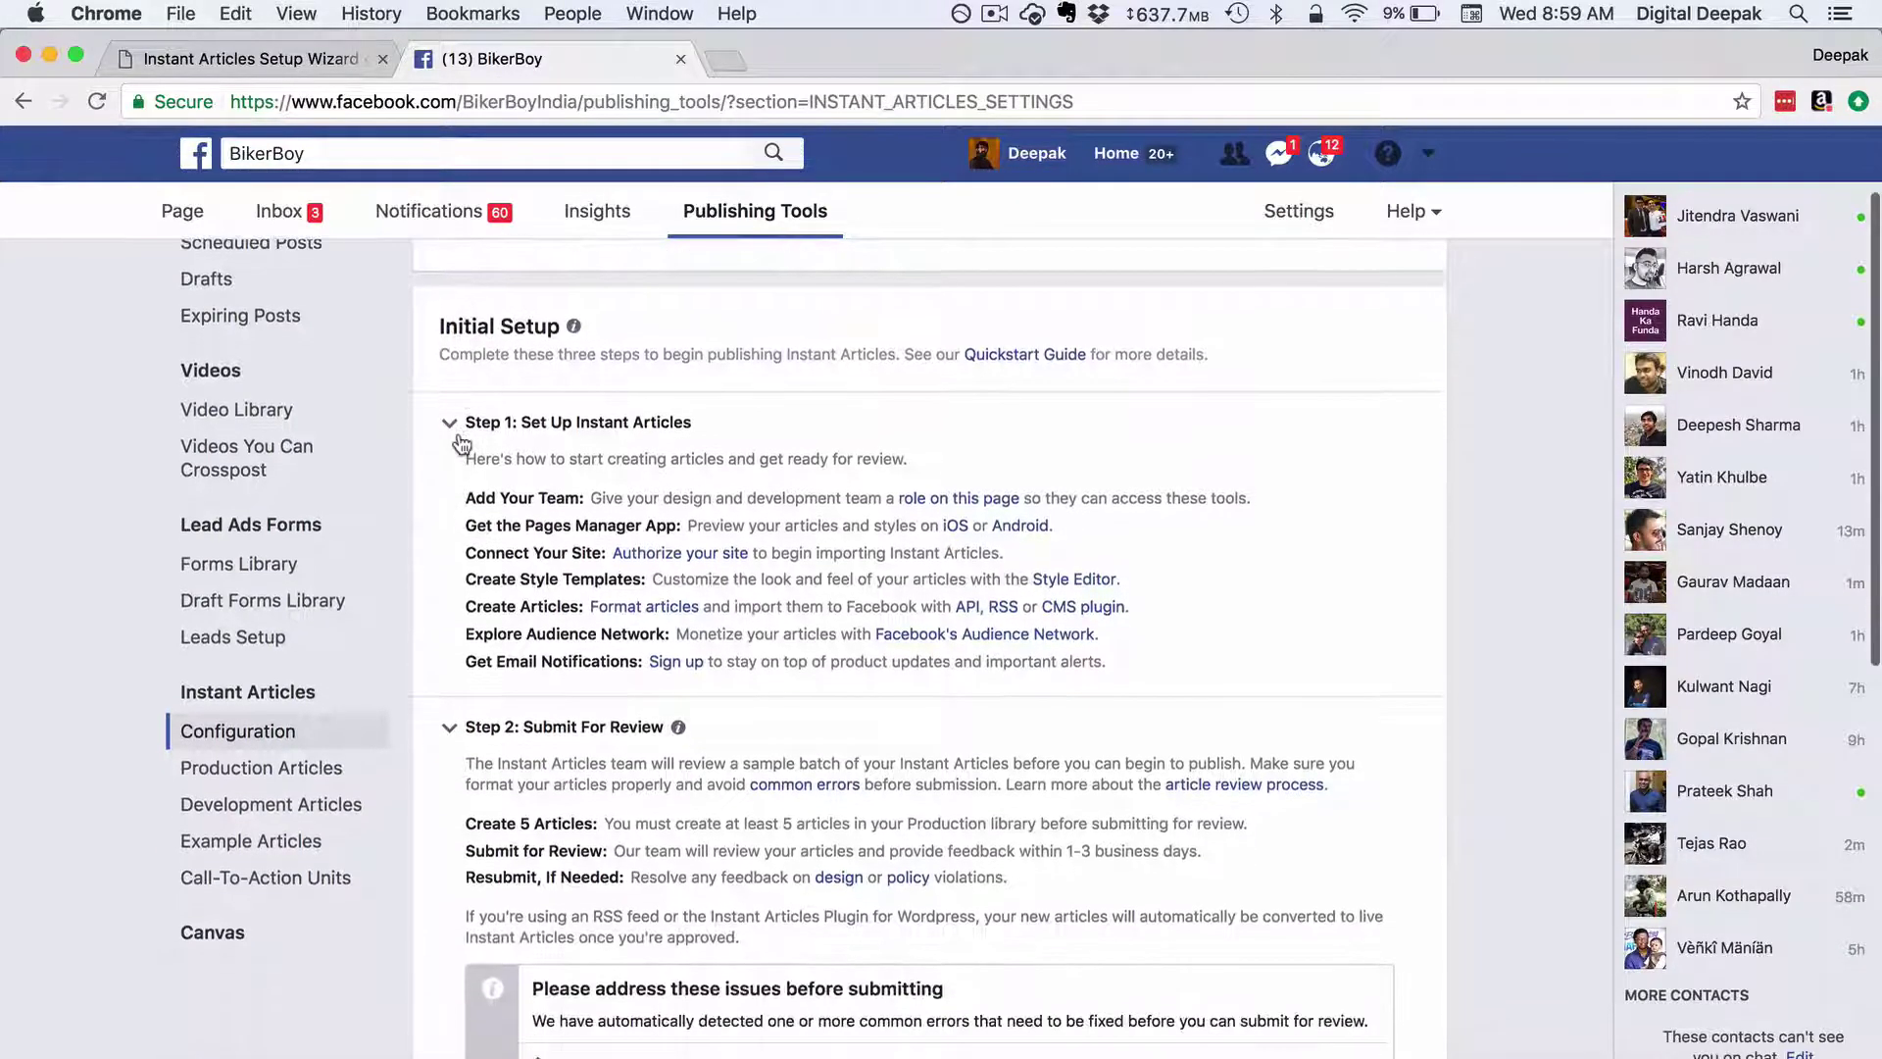
scroll(495, 392, "down", 5)
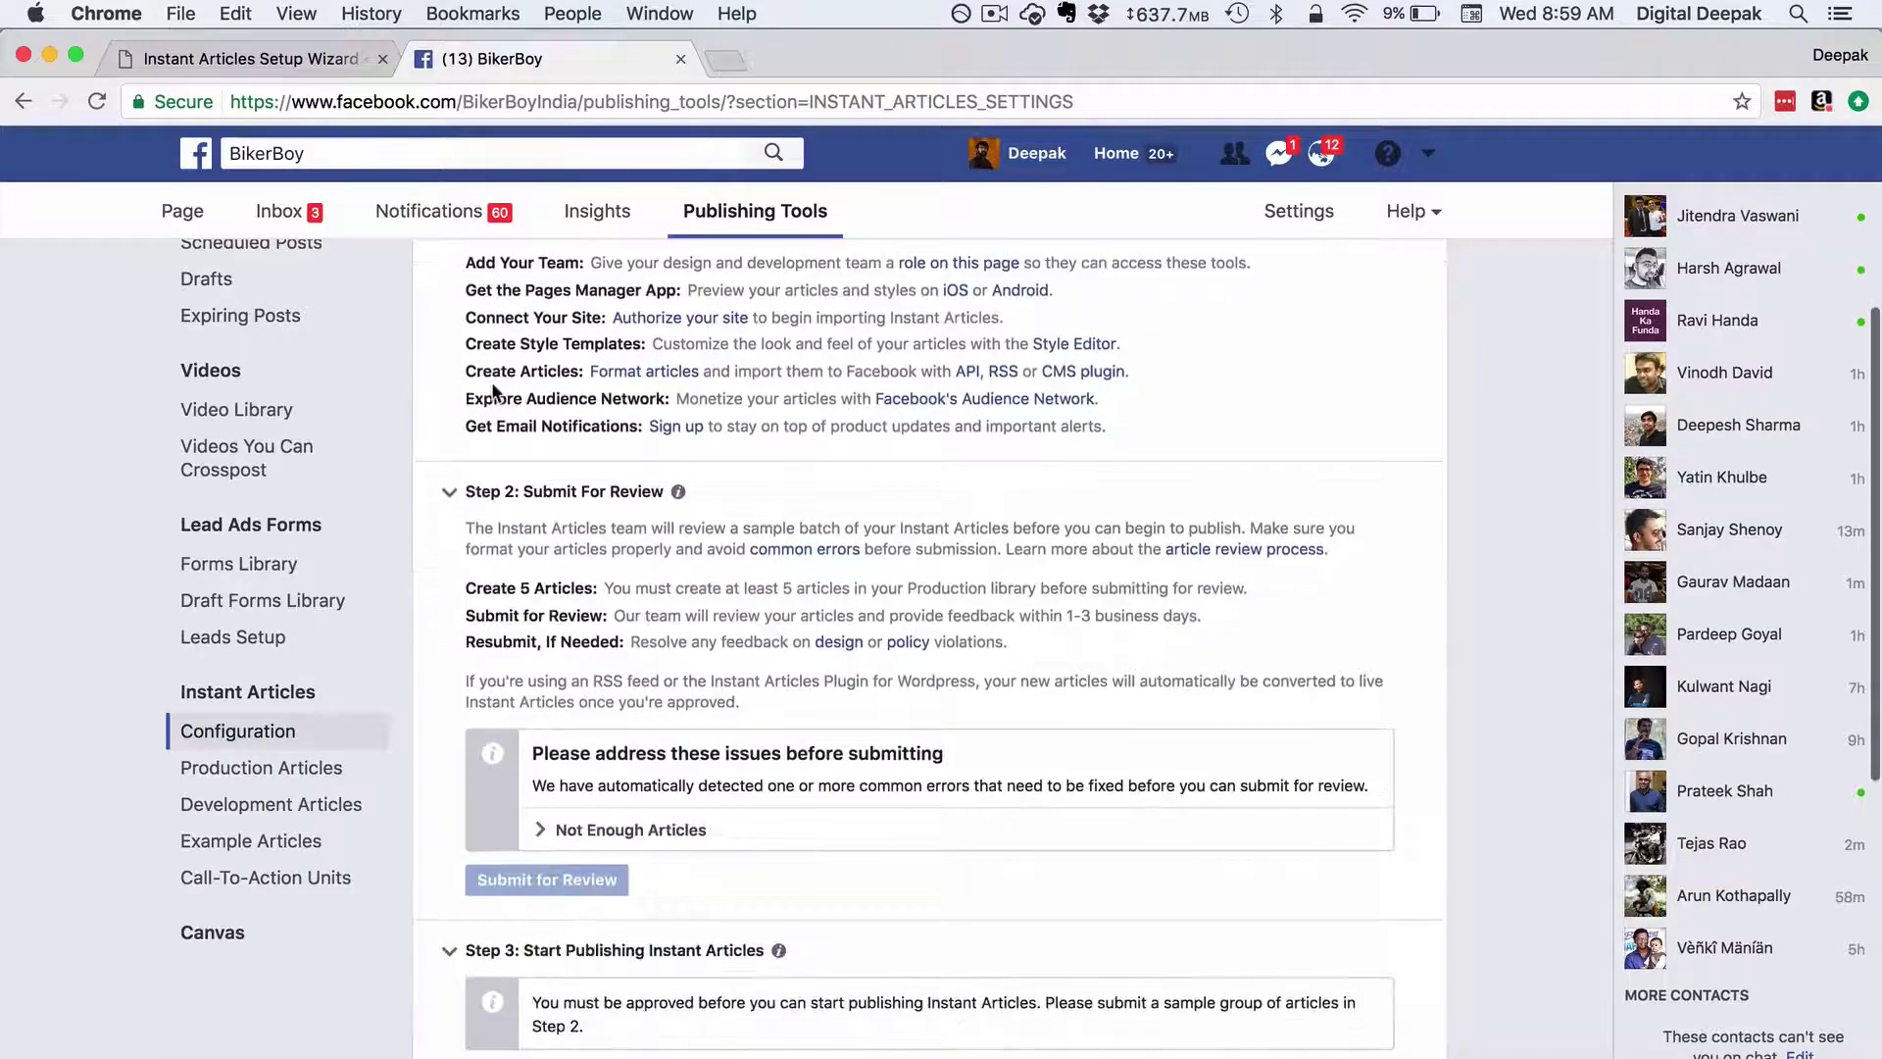
scroll(495, 392, "down", 3)
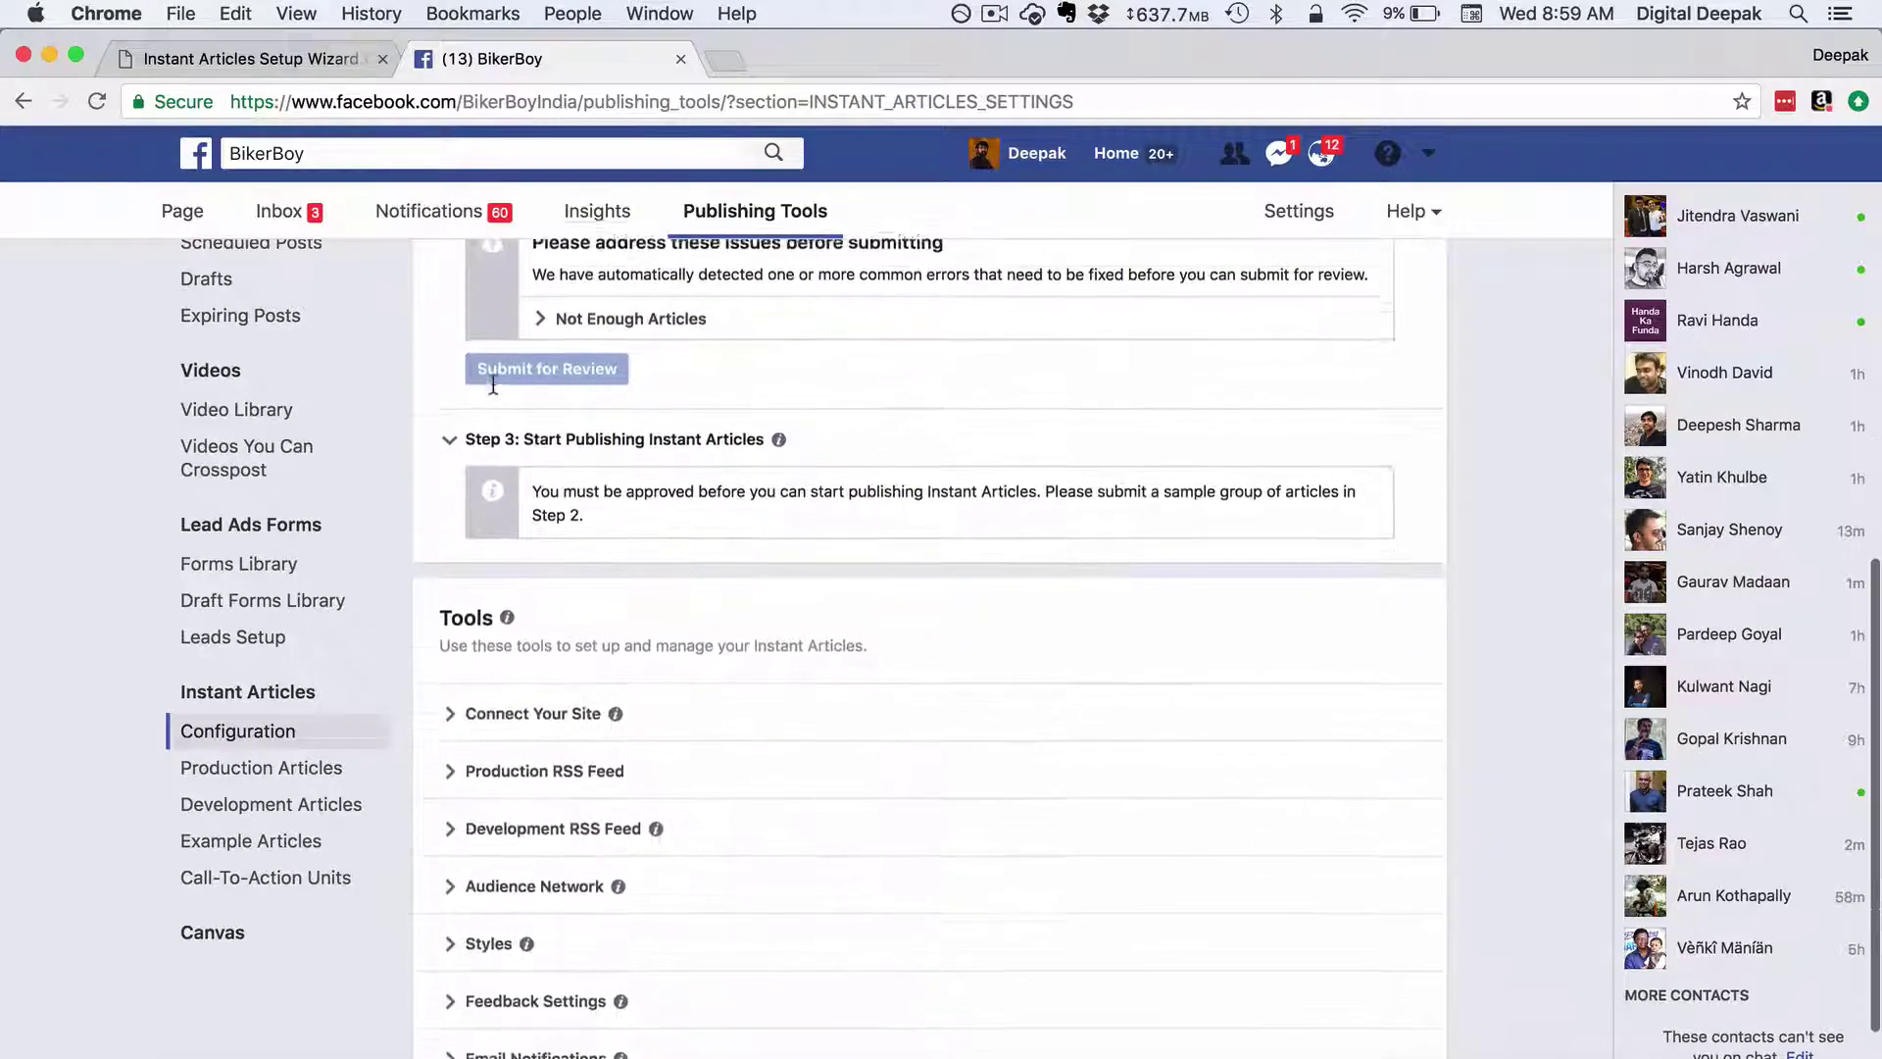
scroll(495, 392, "up", 6)
scroll(491, 380, "up", 4)
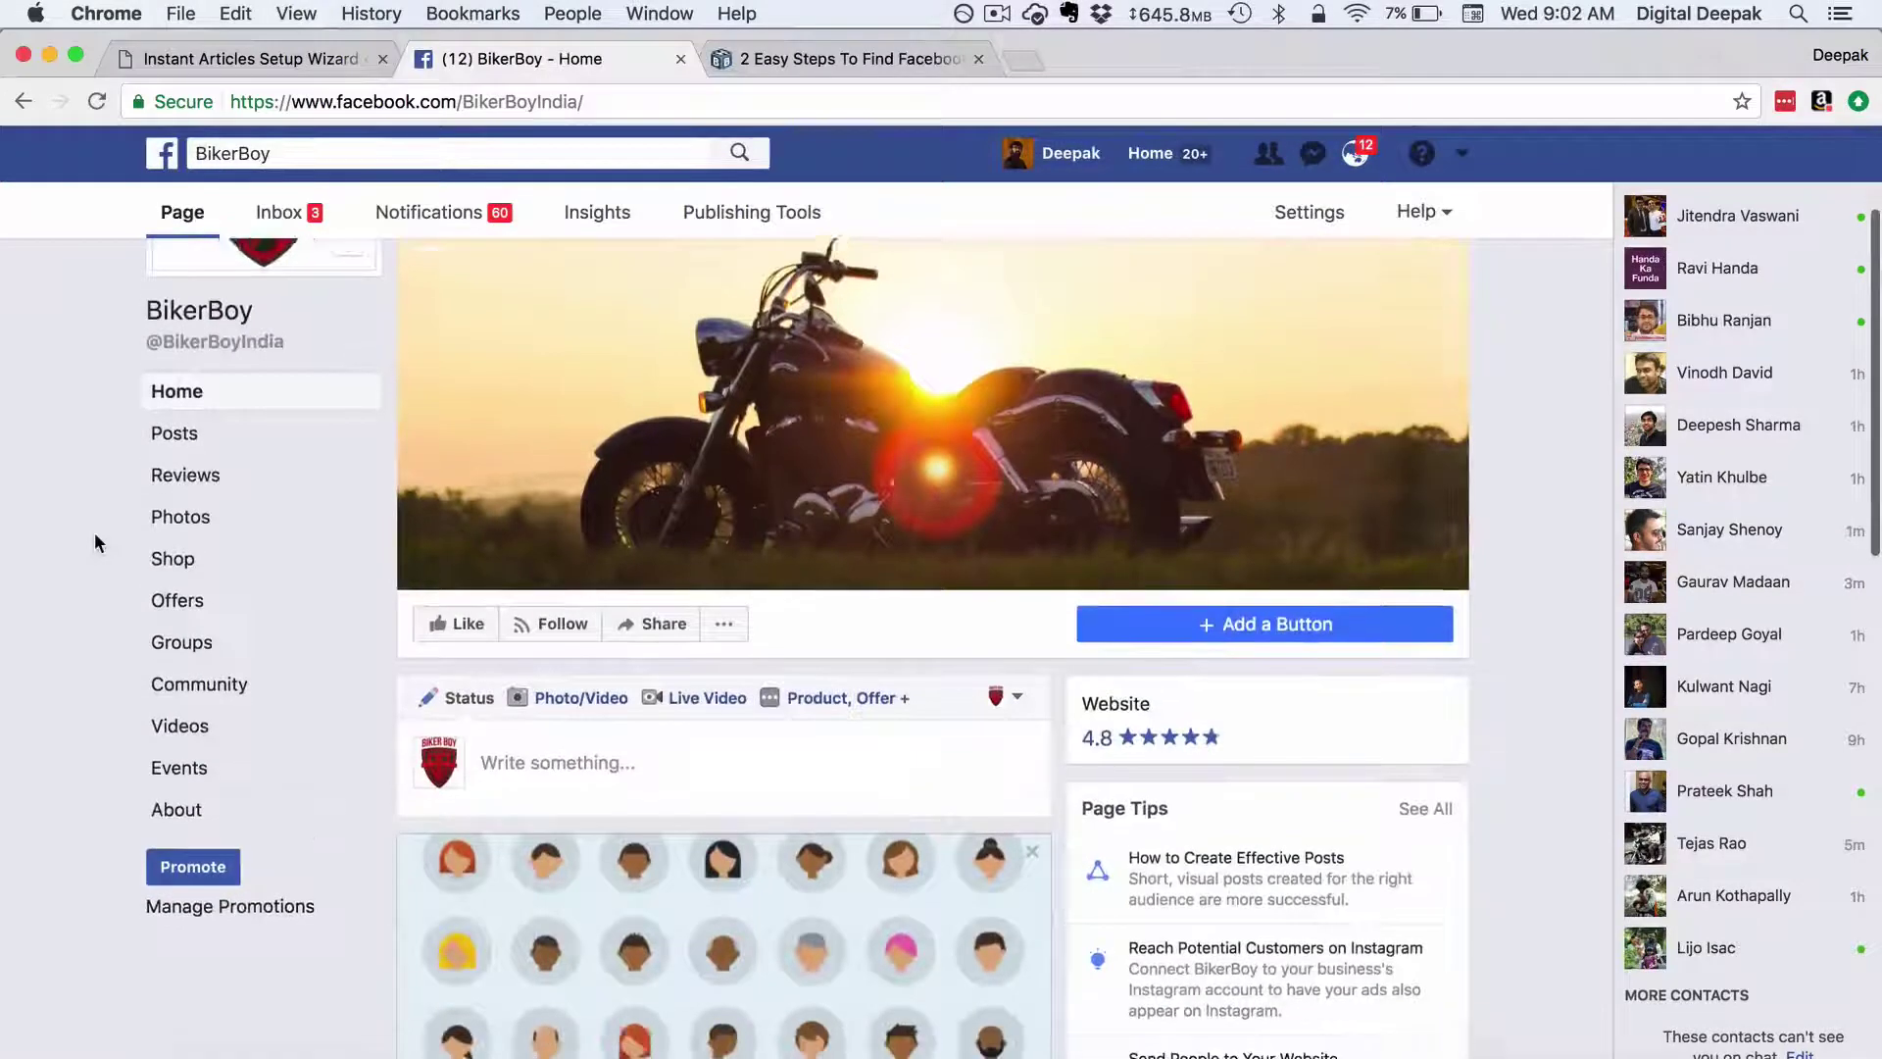
Open the About section of the BikerBoy Facebook page and copy the Page ID listed under More Info.
scroll(94, 532, "down", 4)
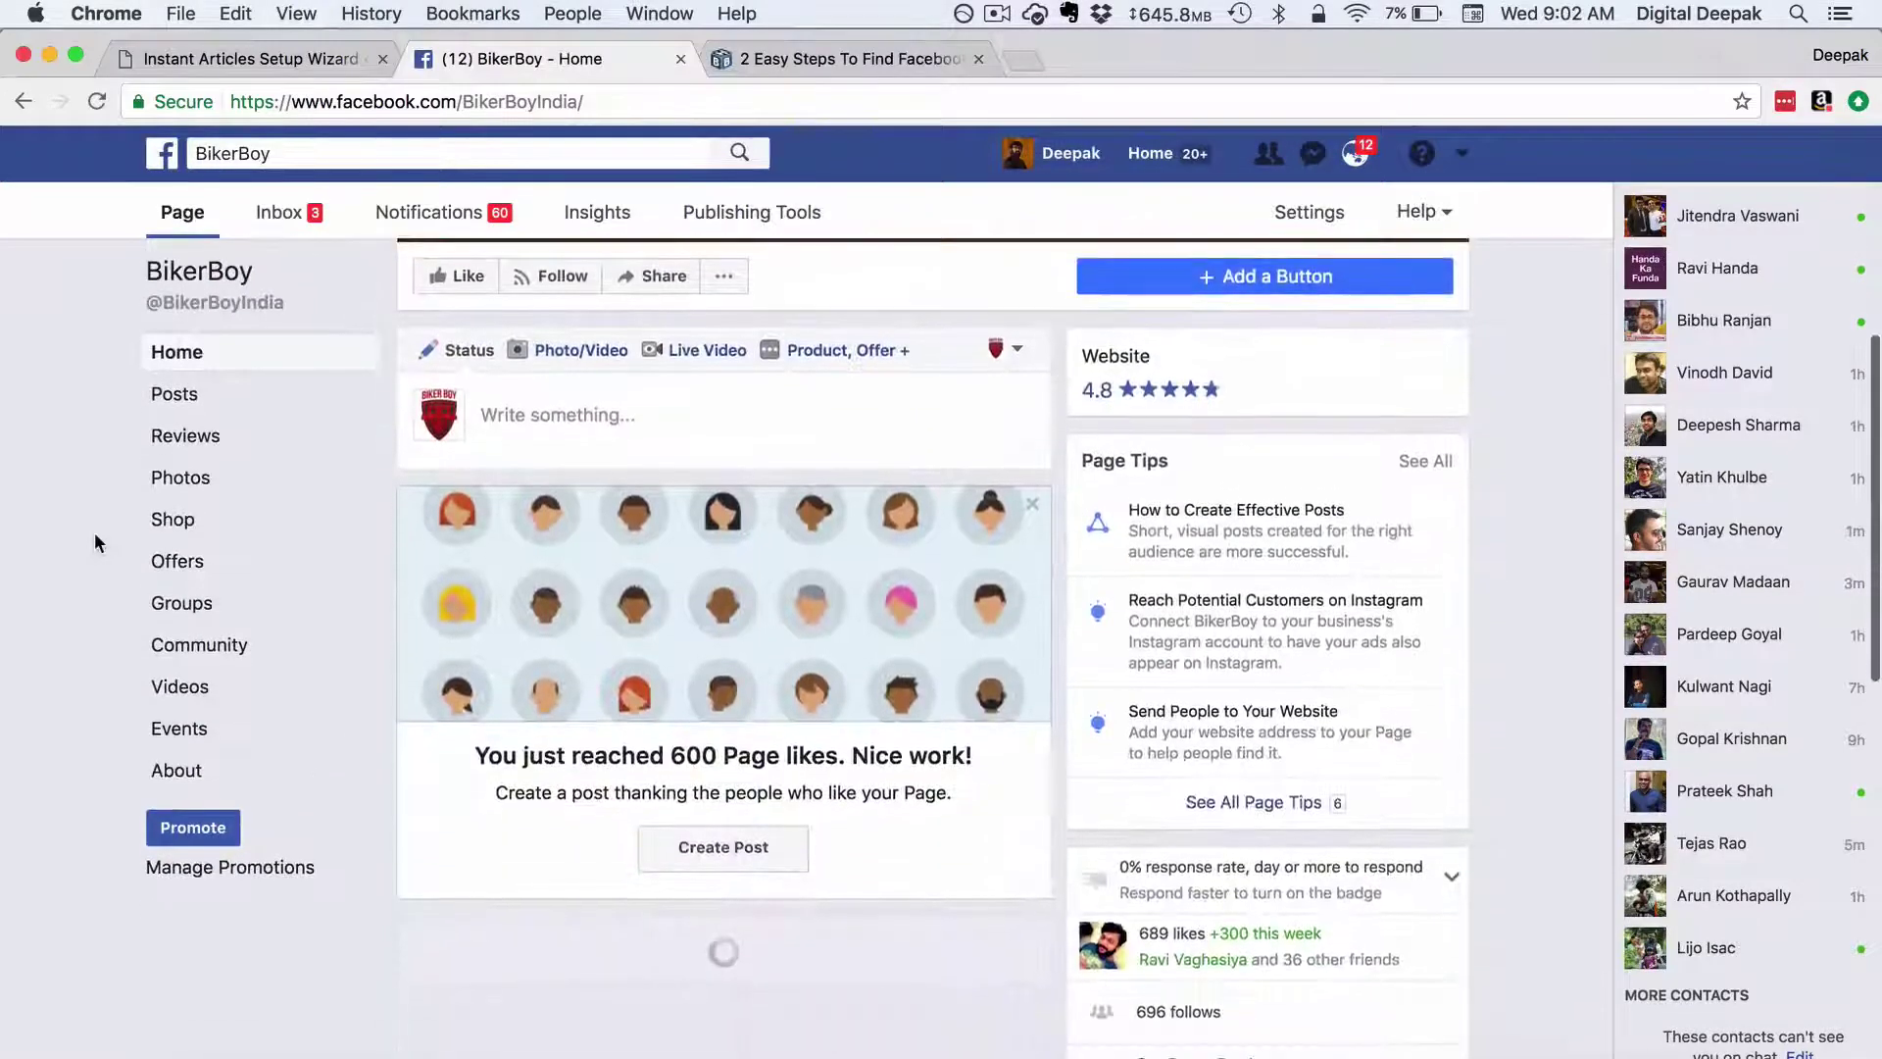
left_click(174, 774)
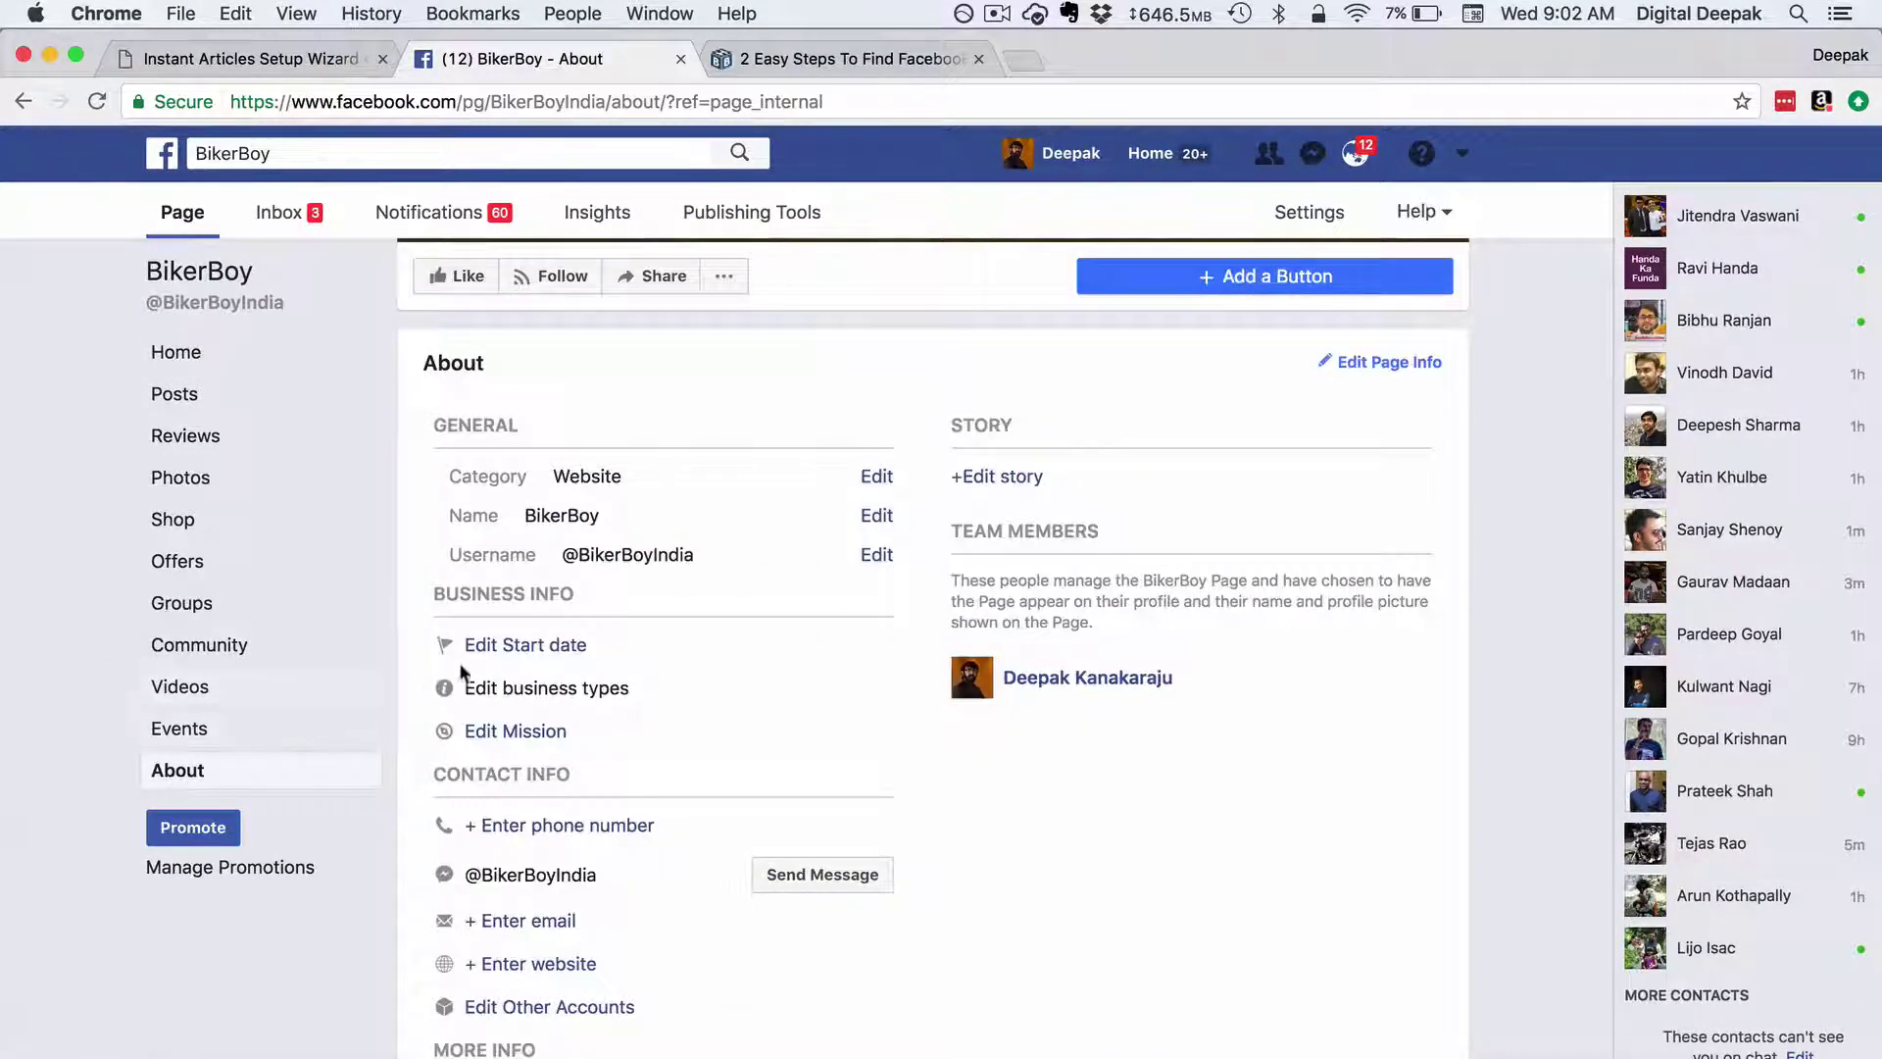
scroll(480, 657, "down", 5)
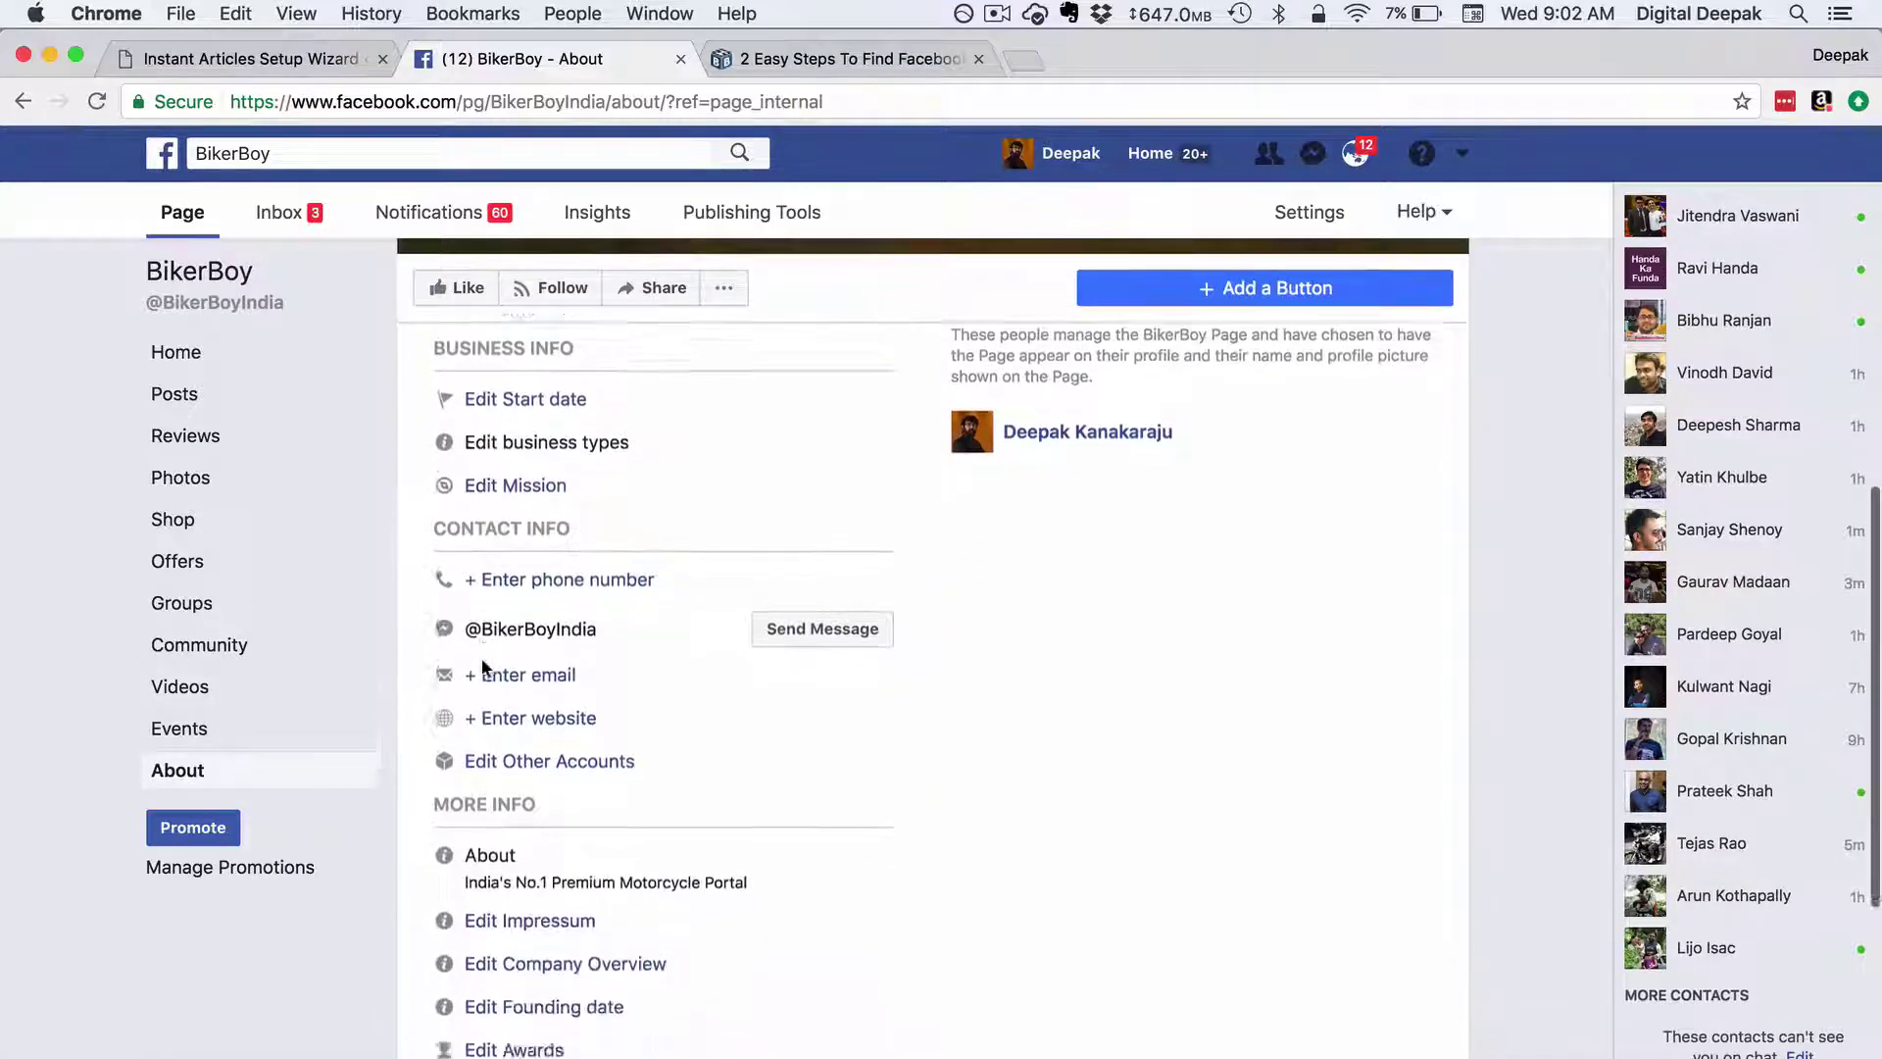
scroll(480, 667, "down", 2)
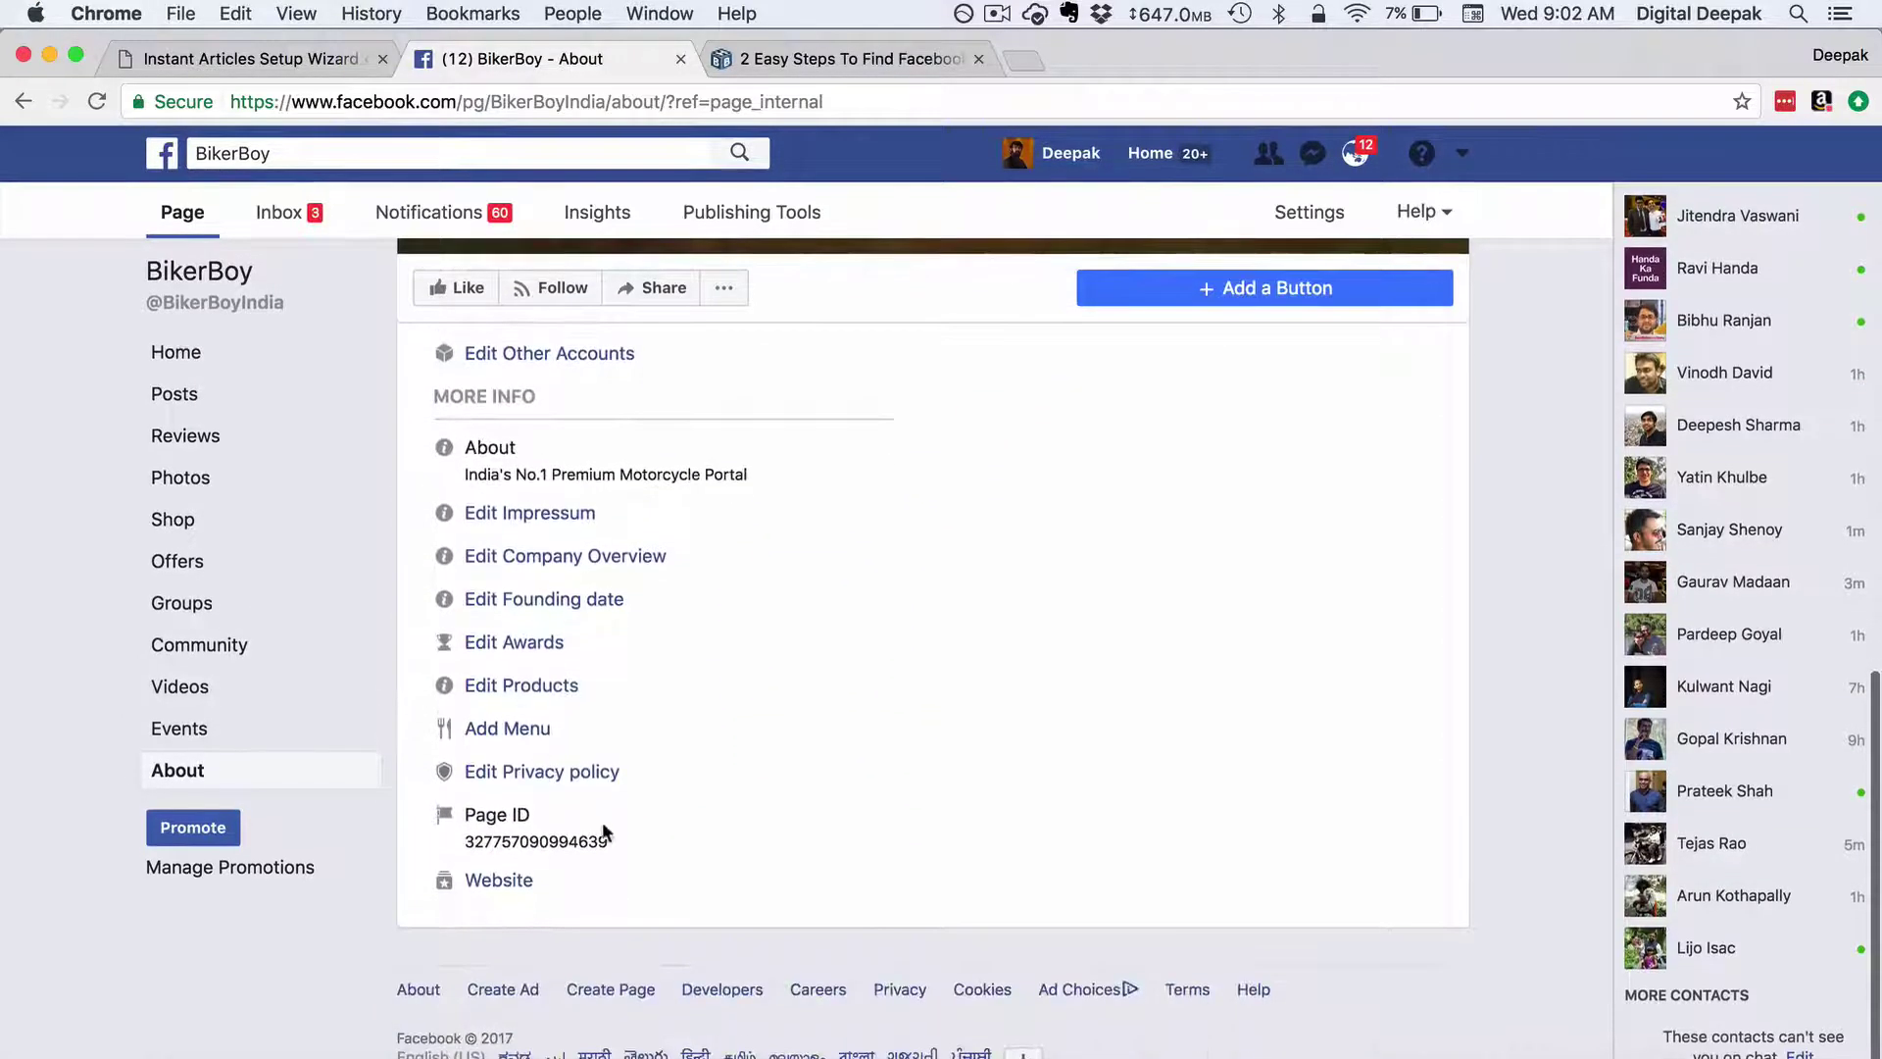
left_click_drag(638, 833, 466, 833)
key("super+c")
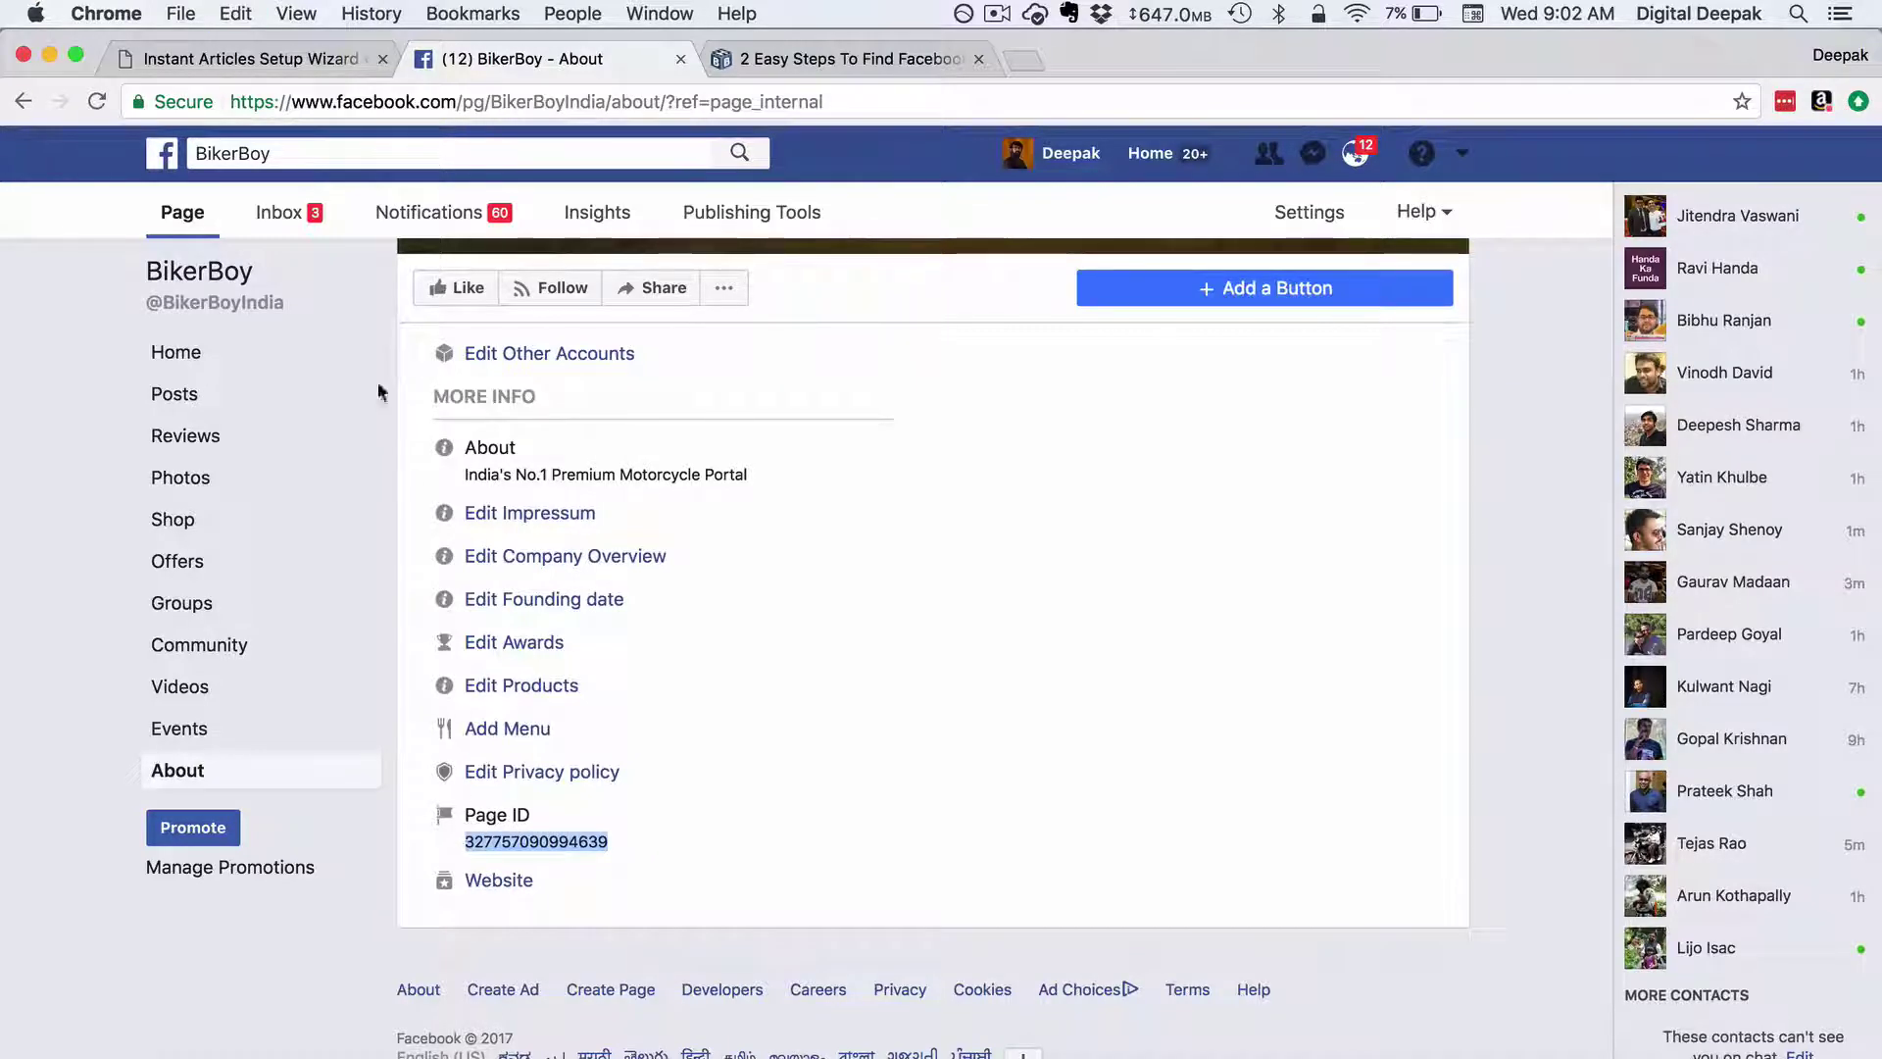
Paste the copied ID into the Facebook Page ID field of the WordPress Instant Articles settings.
left_click(316, 70)
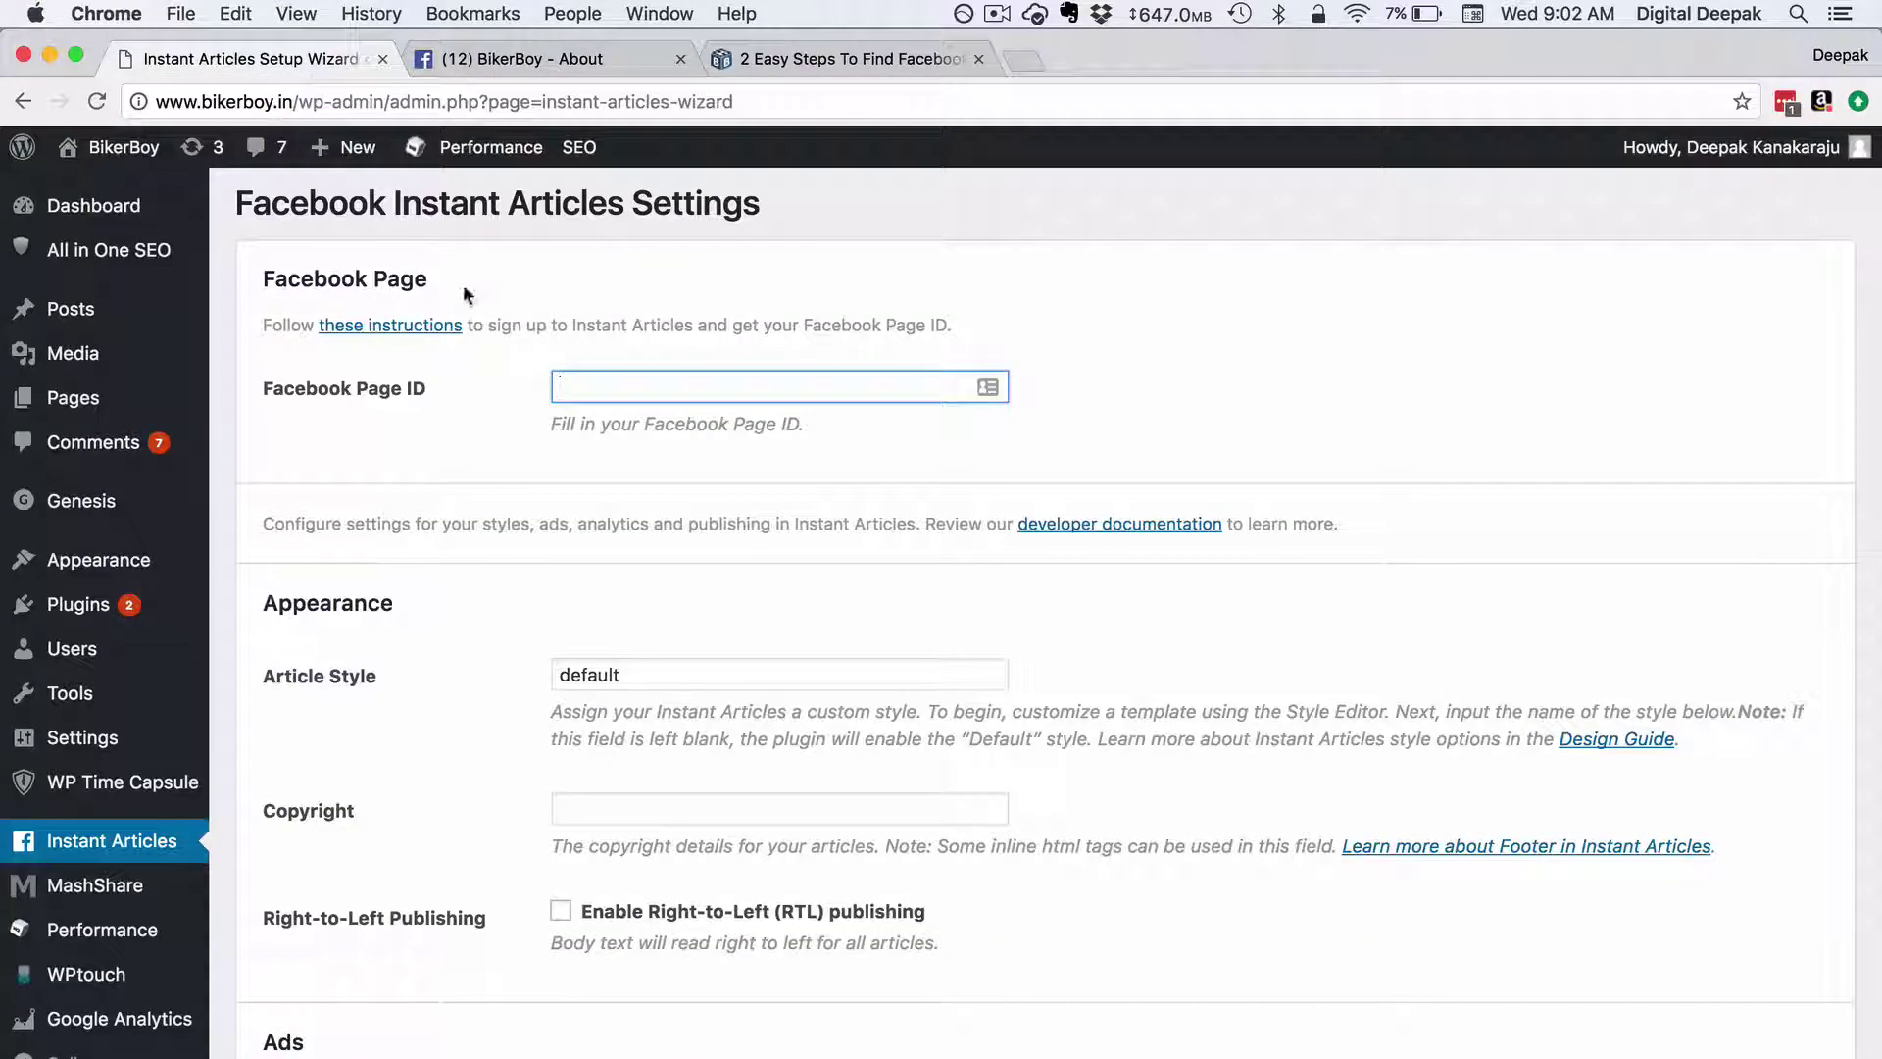
left_click(600, 392)
key("super+v")
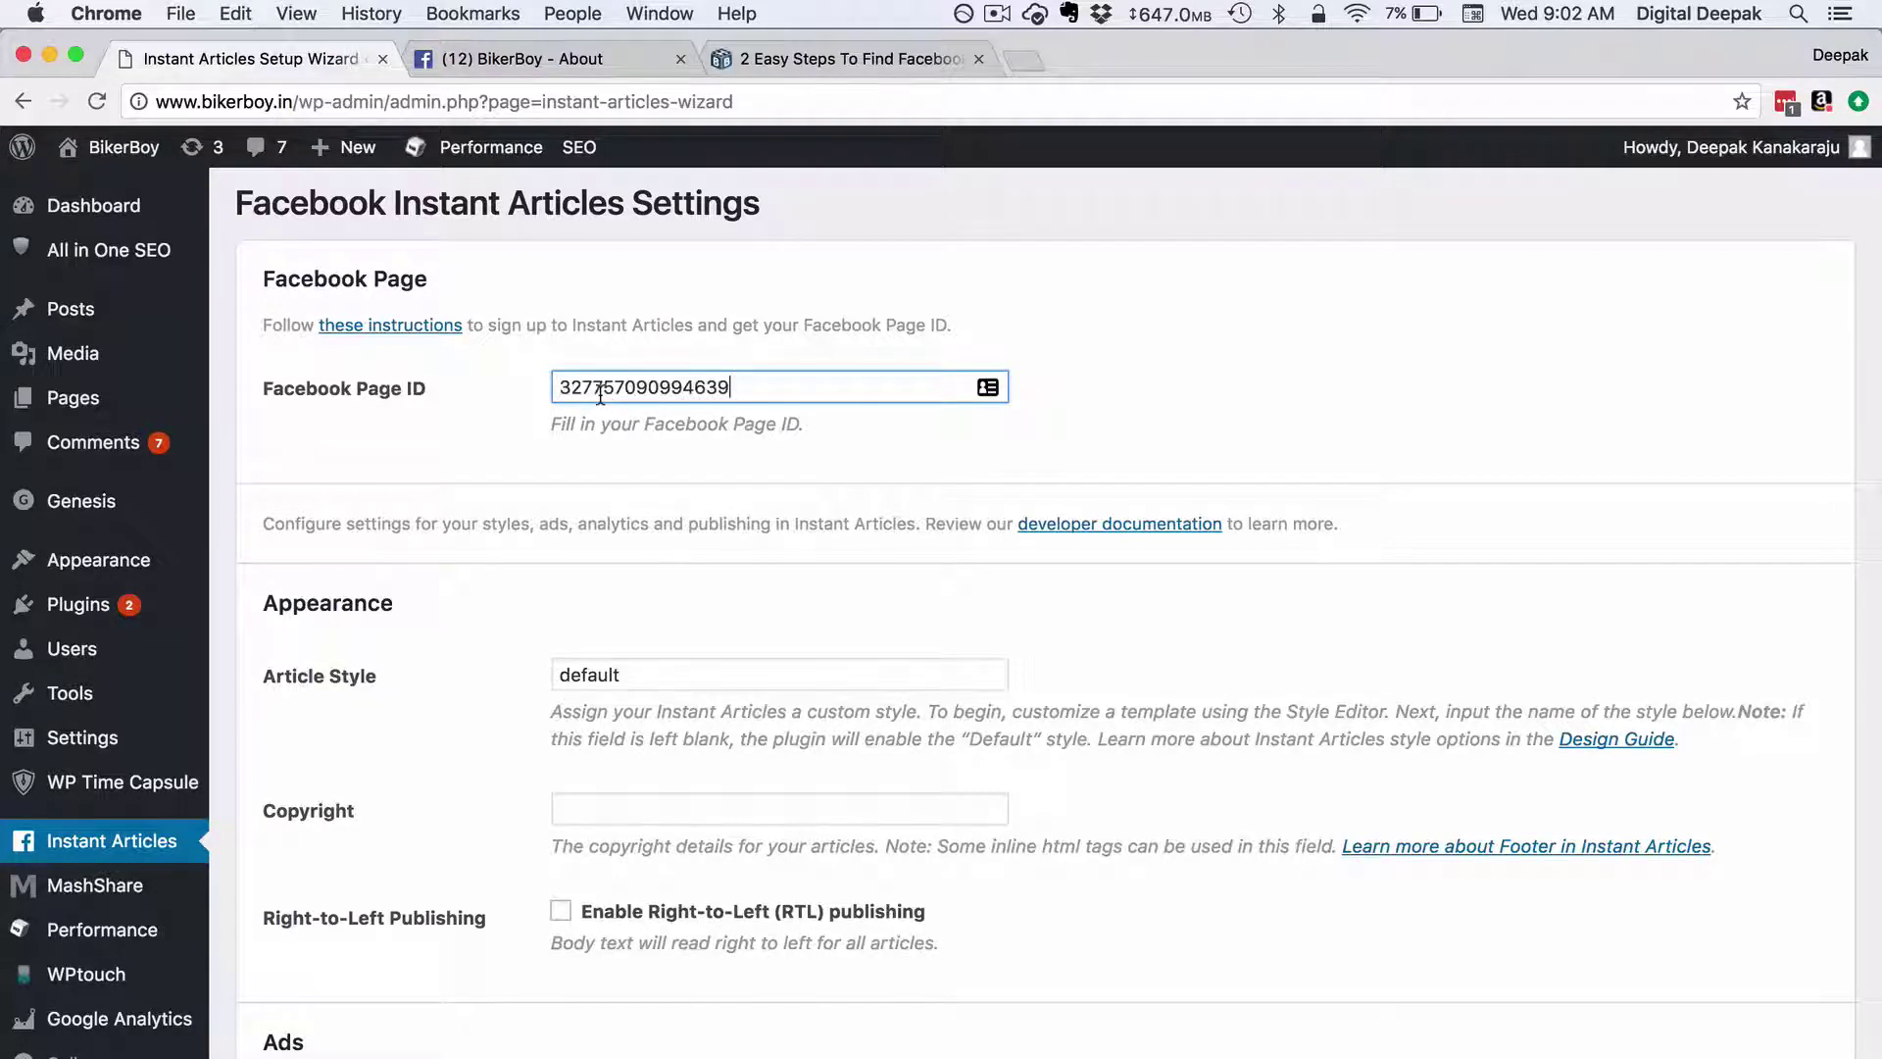
left_click(537, 686)
Review the Appearance settings, including right-to-left publishing, and the available Ad Type options.
scroll(538, 686, "down", 3)
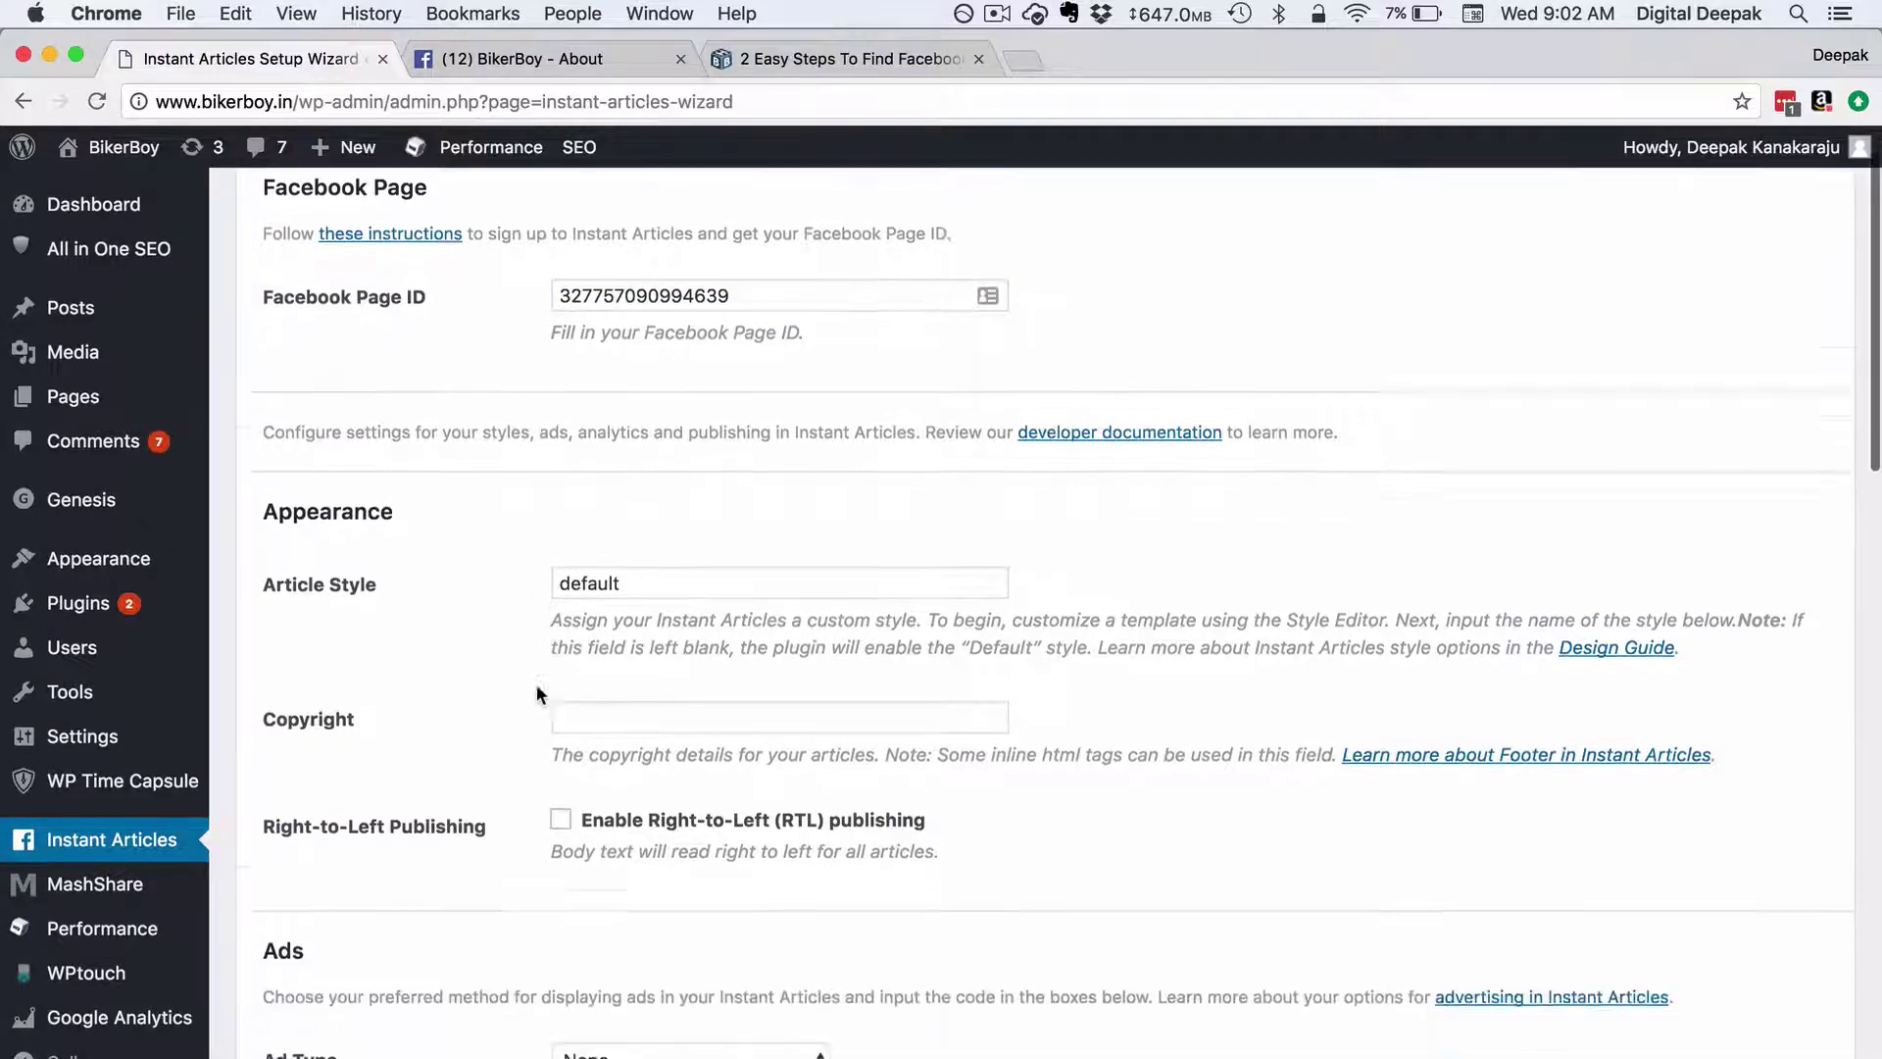
scroll(537, 692, "down", 1)
scroll(537, 685, "down", 3)
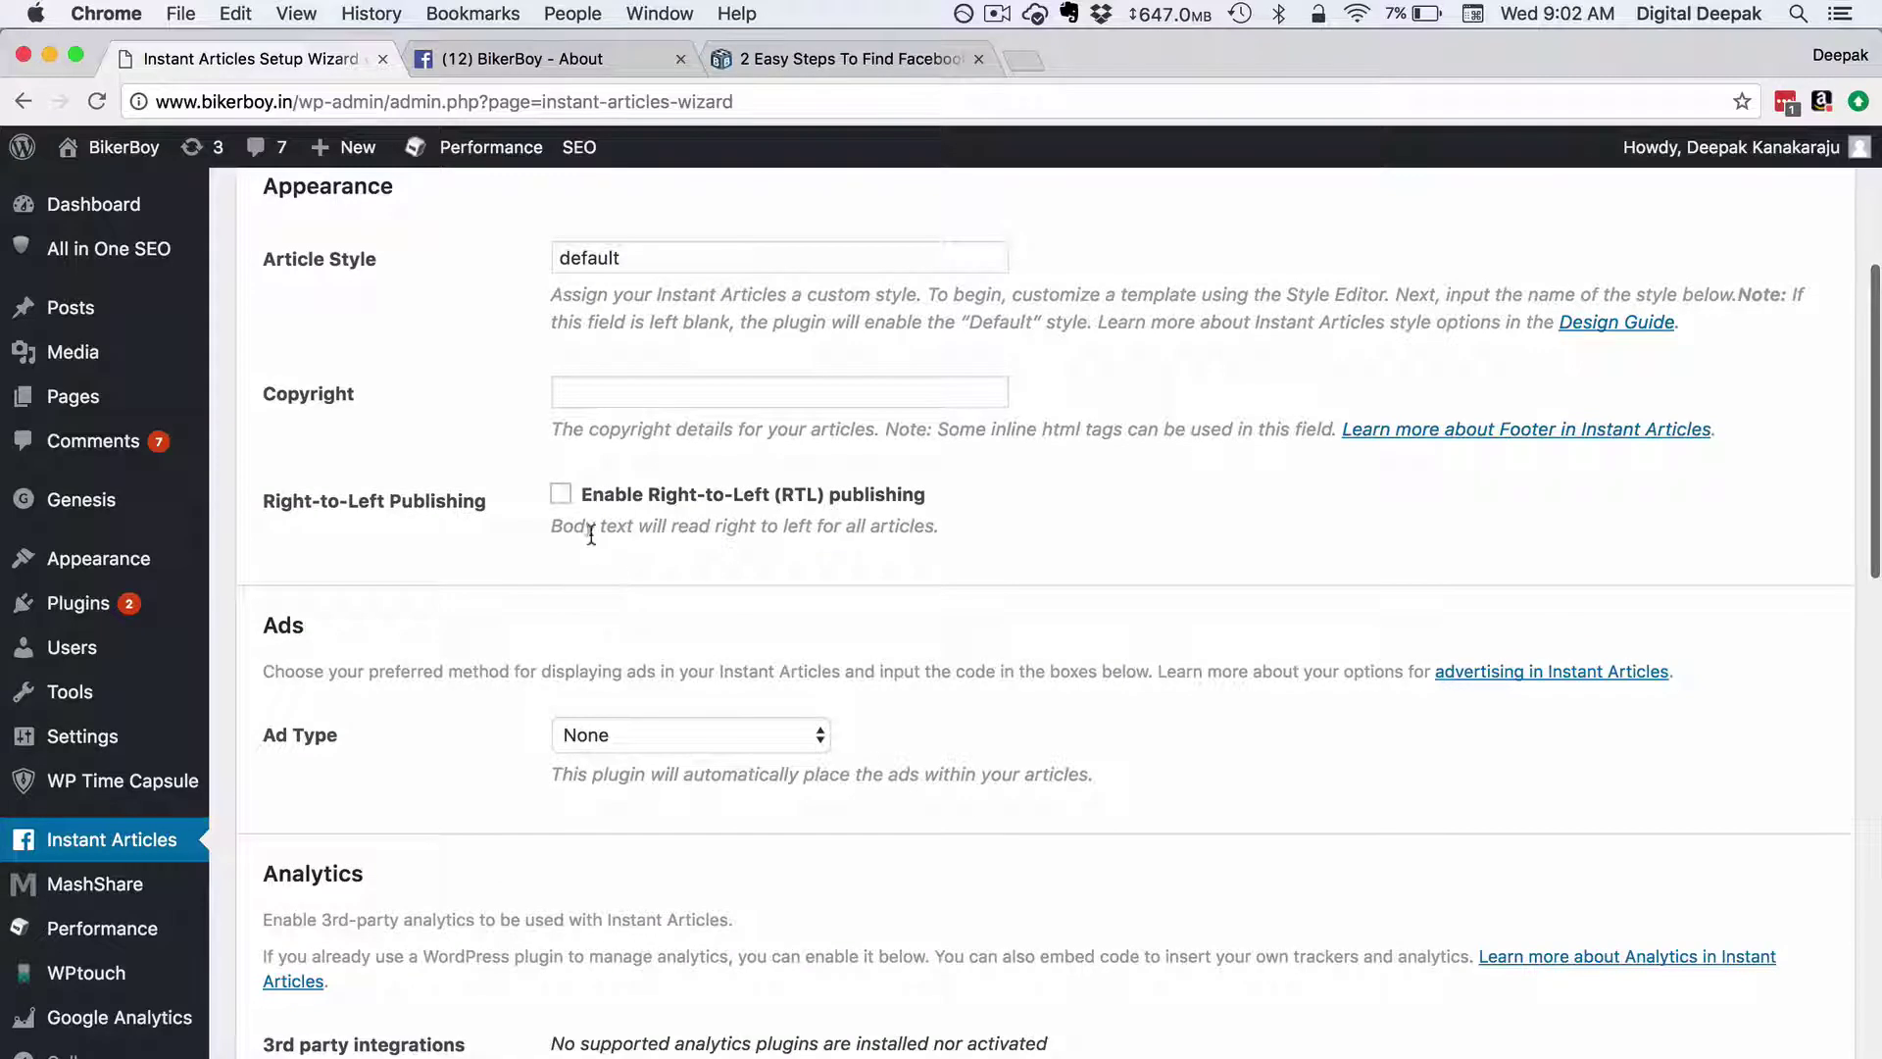
left_click_drag(955, 531, 546, 526)
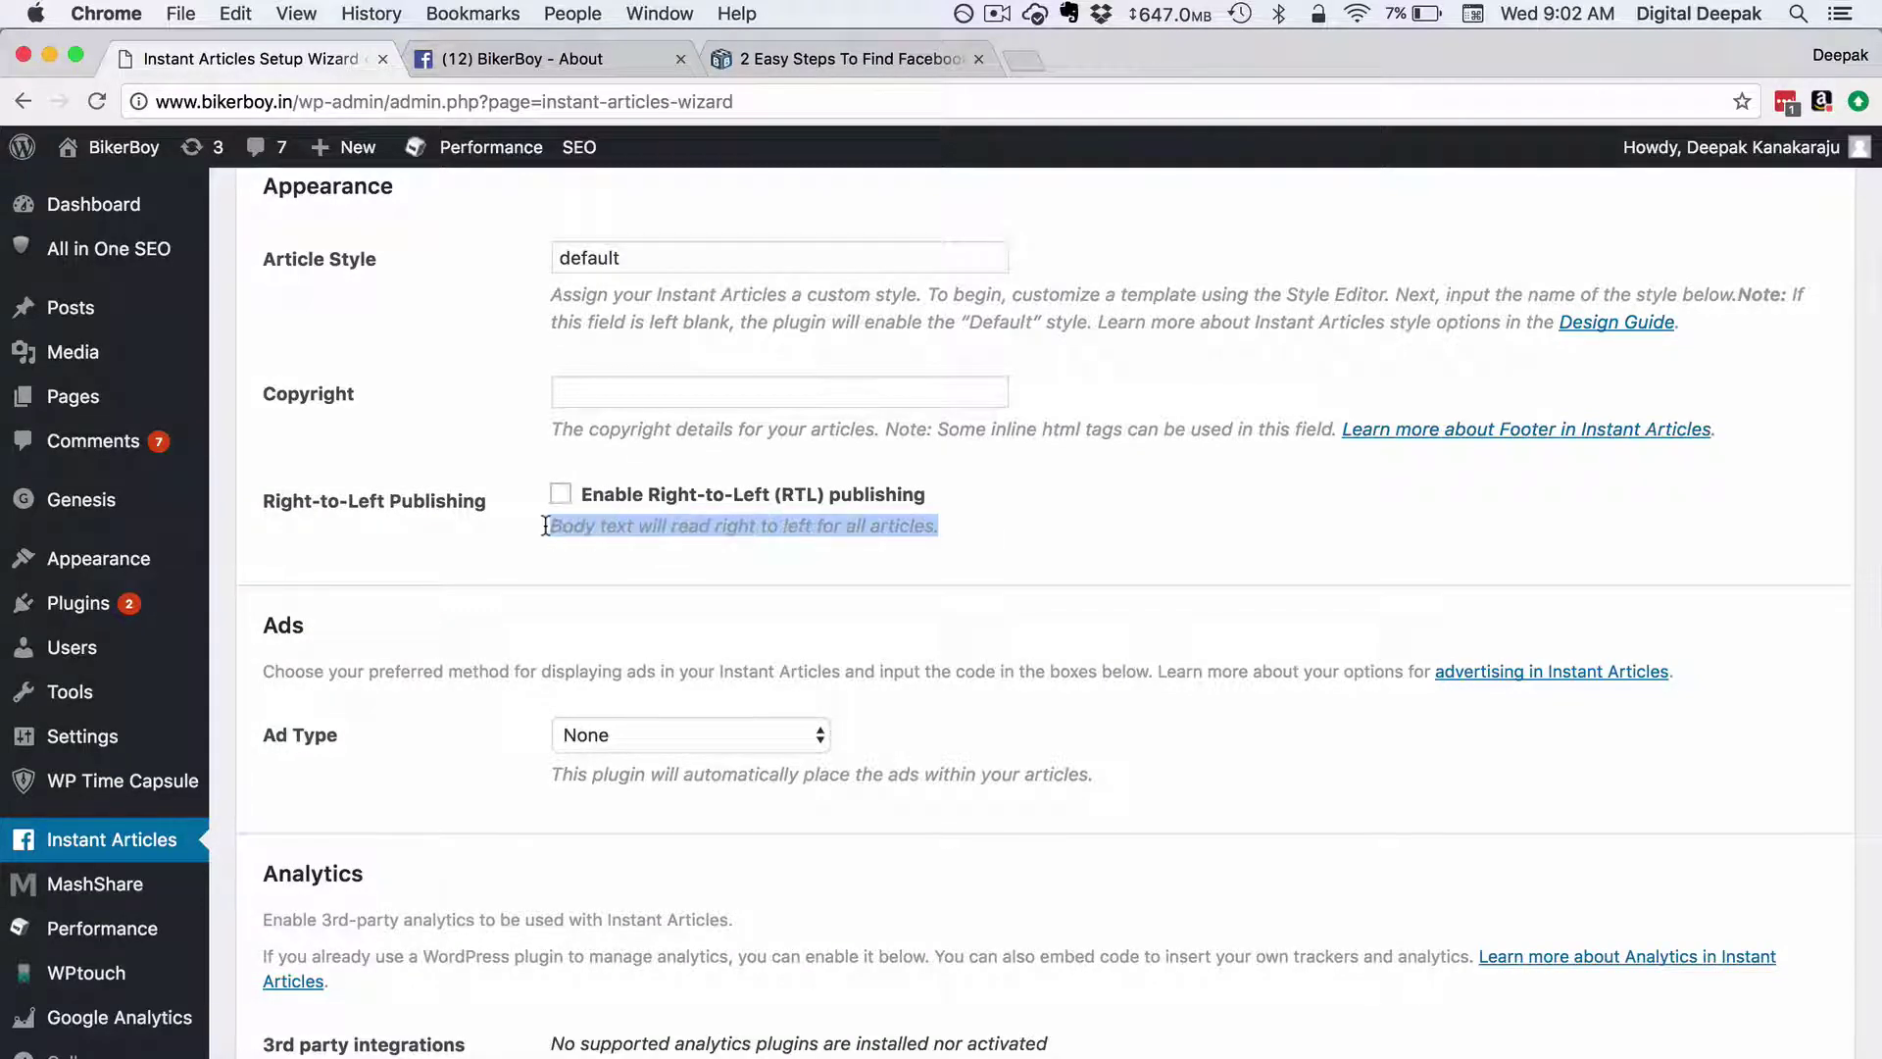
left_click(594, 594)
scroll(594, 594, "down", 4)
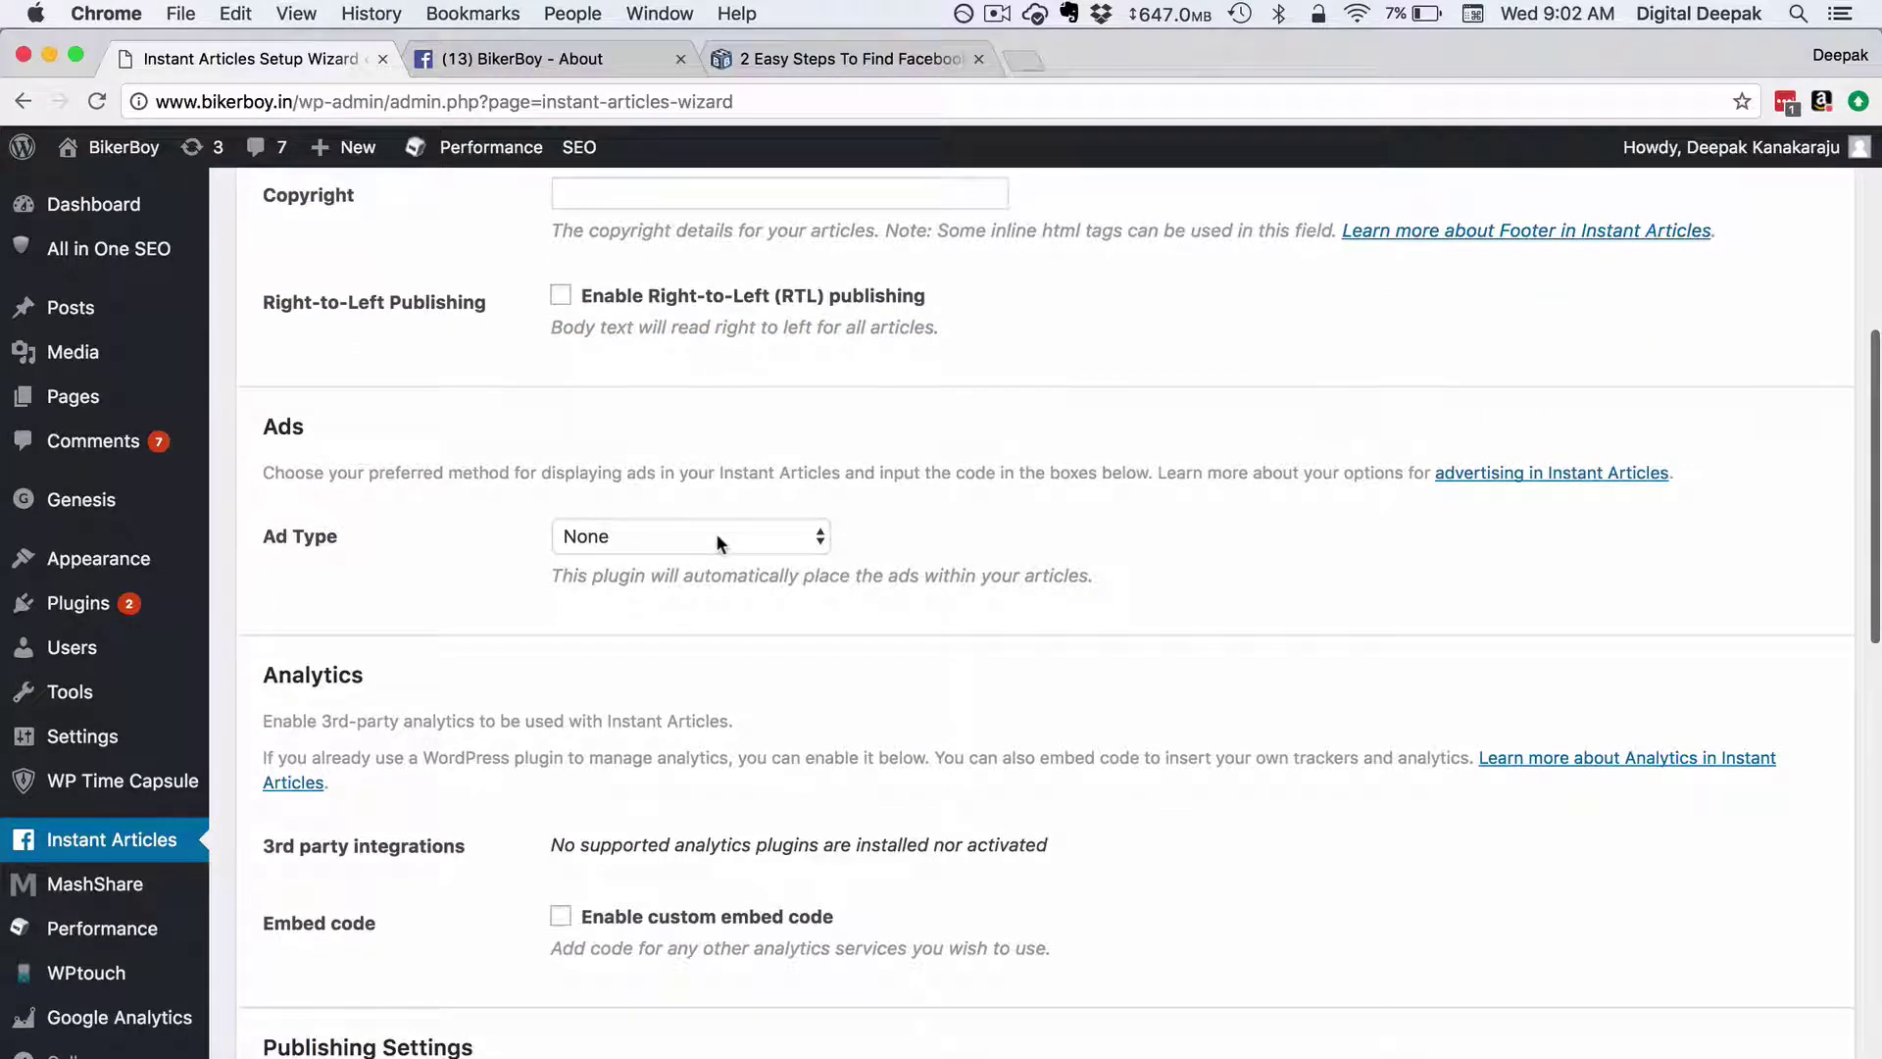
left_click(715, 543)
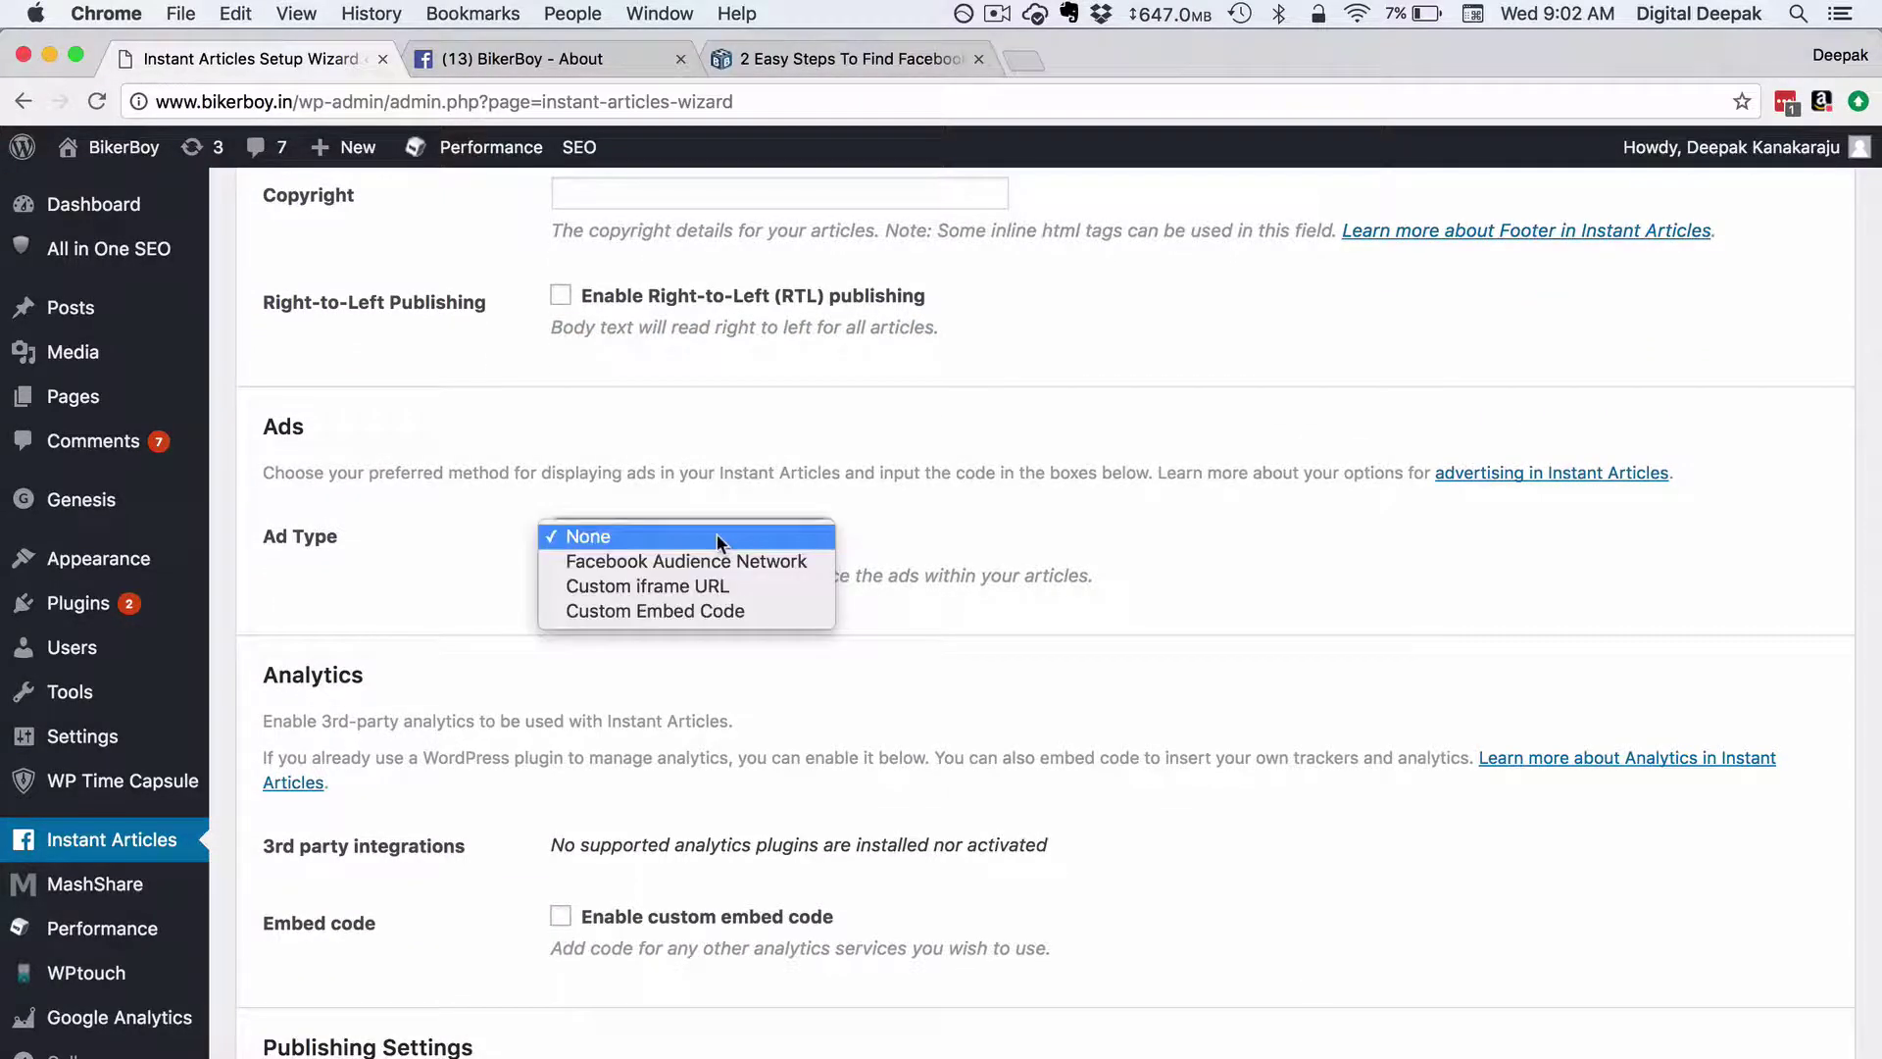
left_click(760, 474)
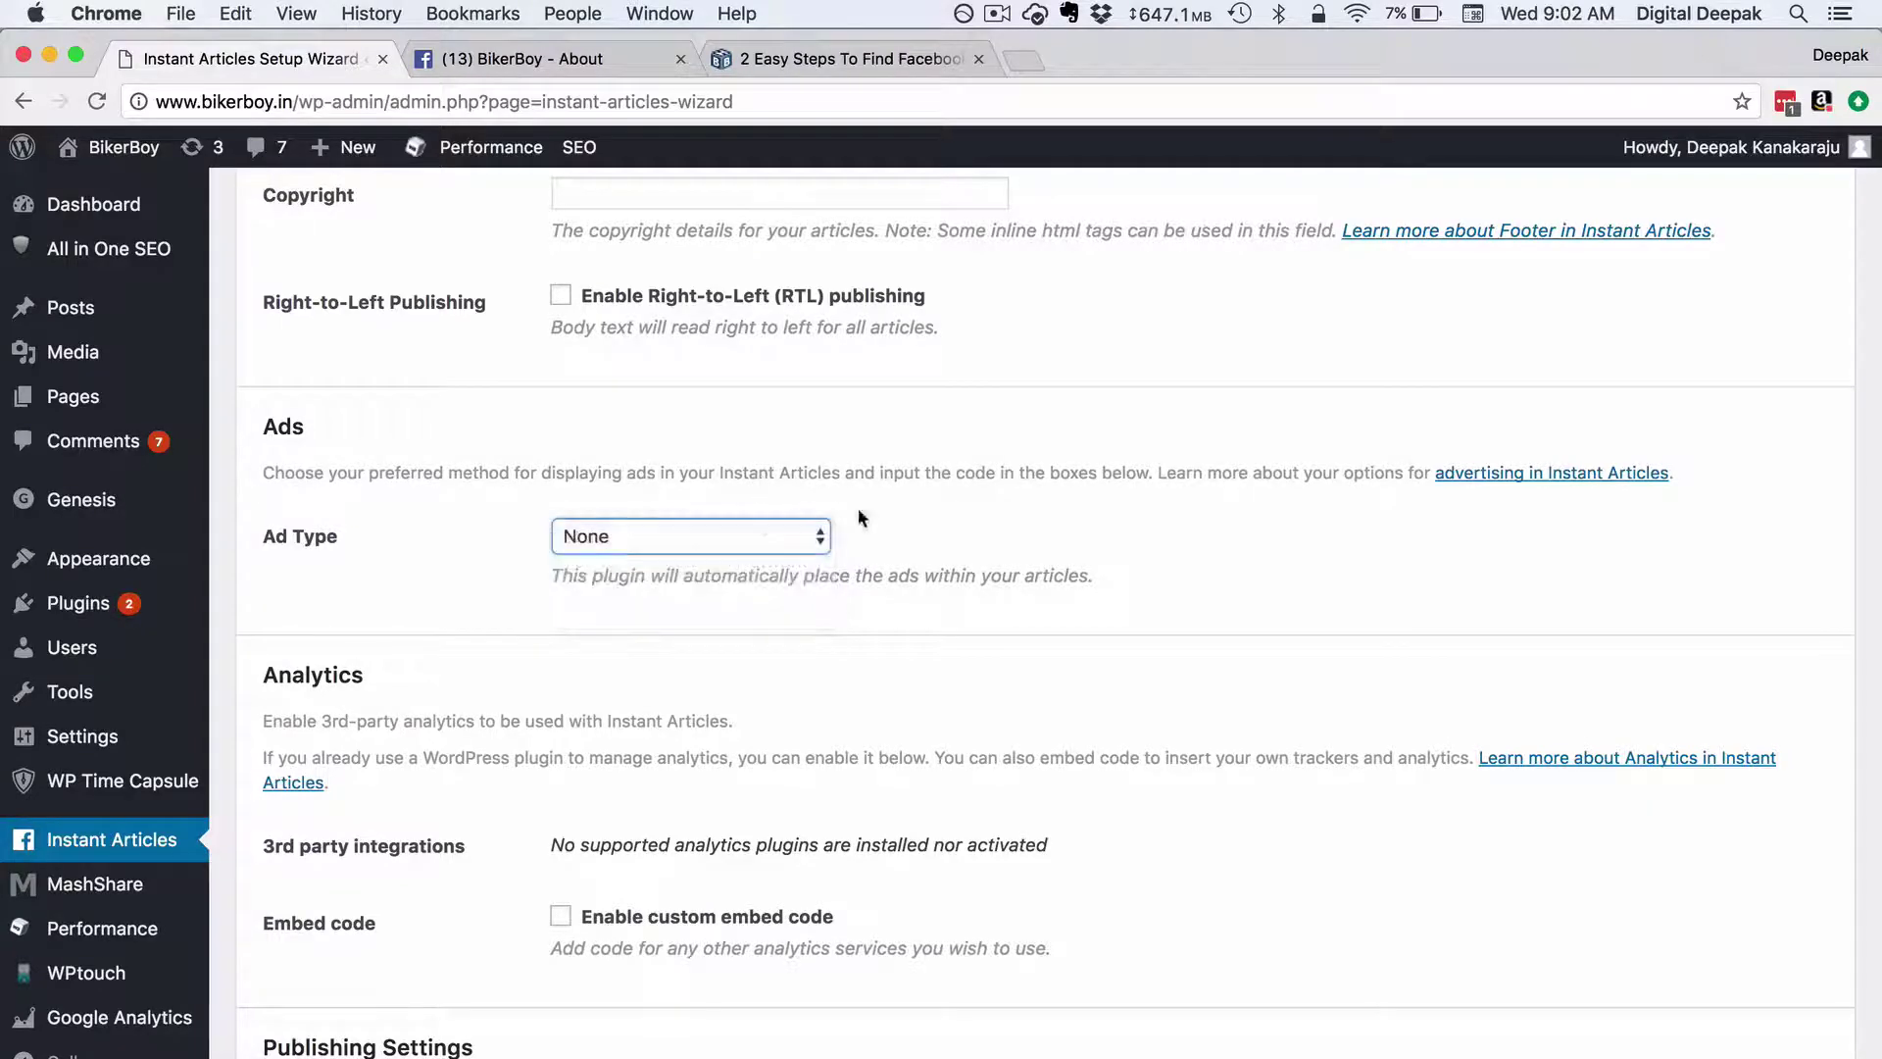
Review the Analytics, Publishing Settings and AMP Markup Generation options, and save the changes to the Instant Articles settings.
scroll(933, 534, "down", 5)
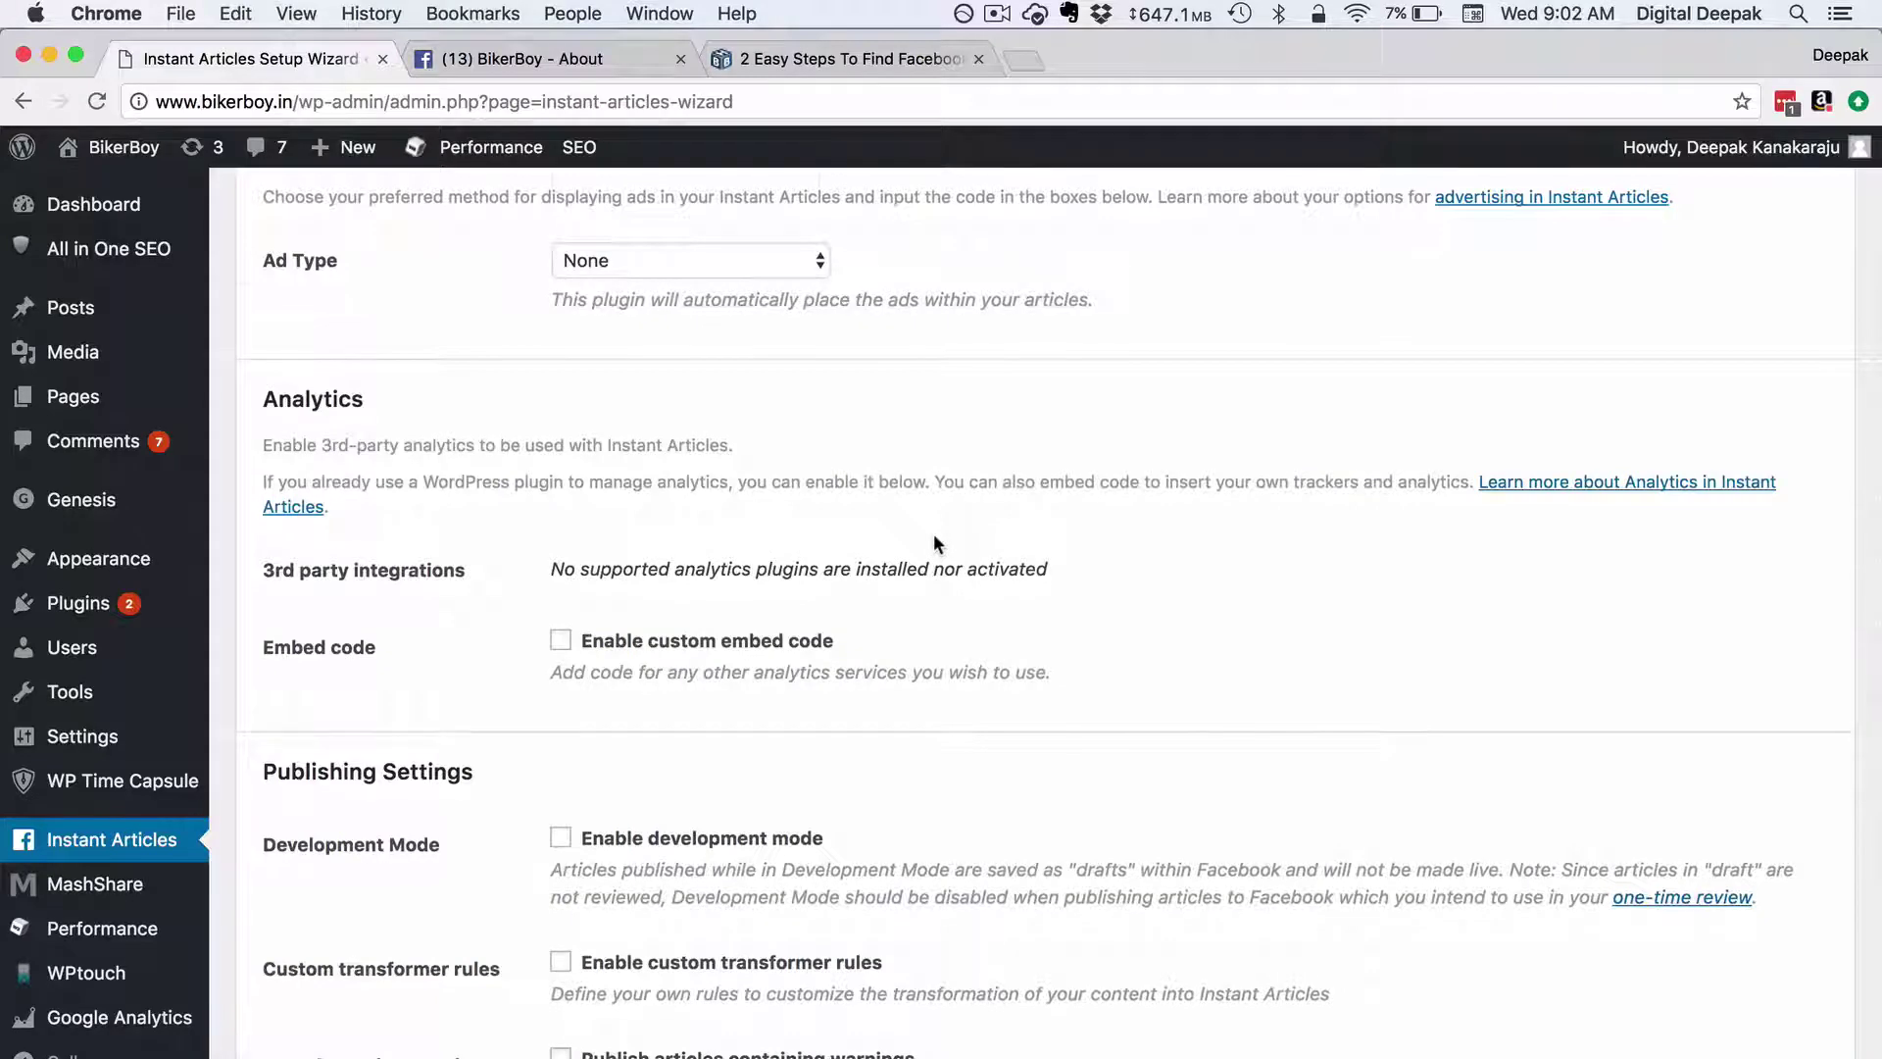
scroll(934, 536, "down", 4)
scroll(933, 535, "down", 6)
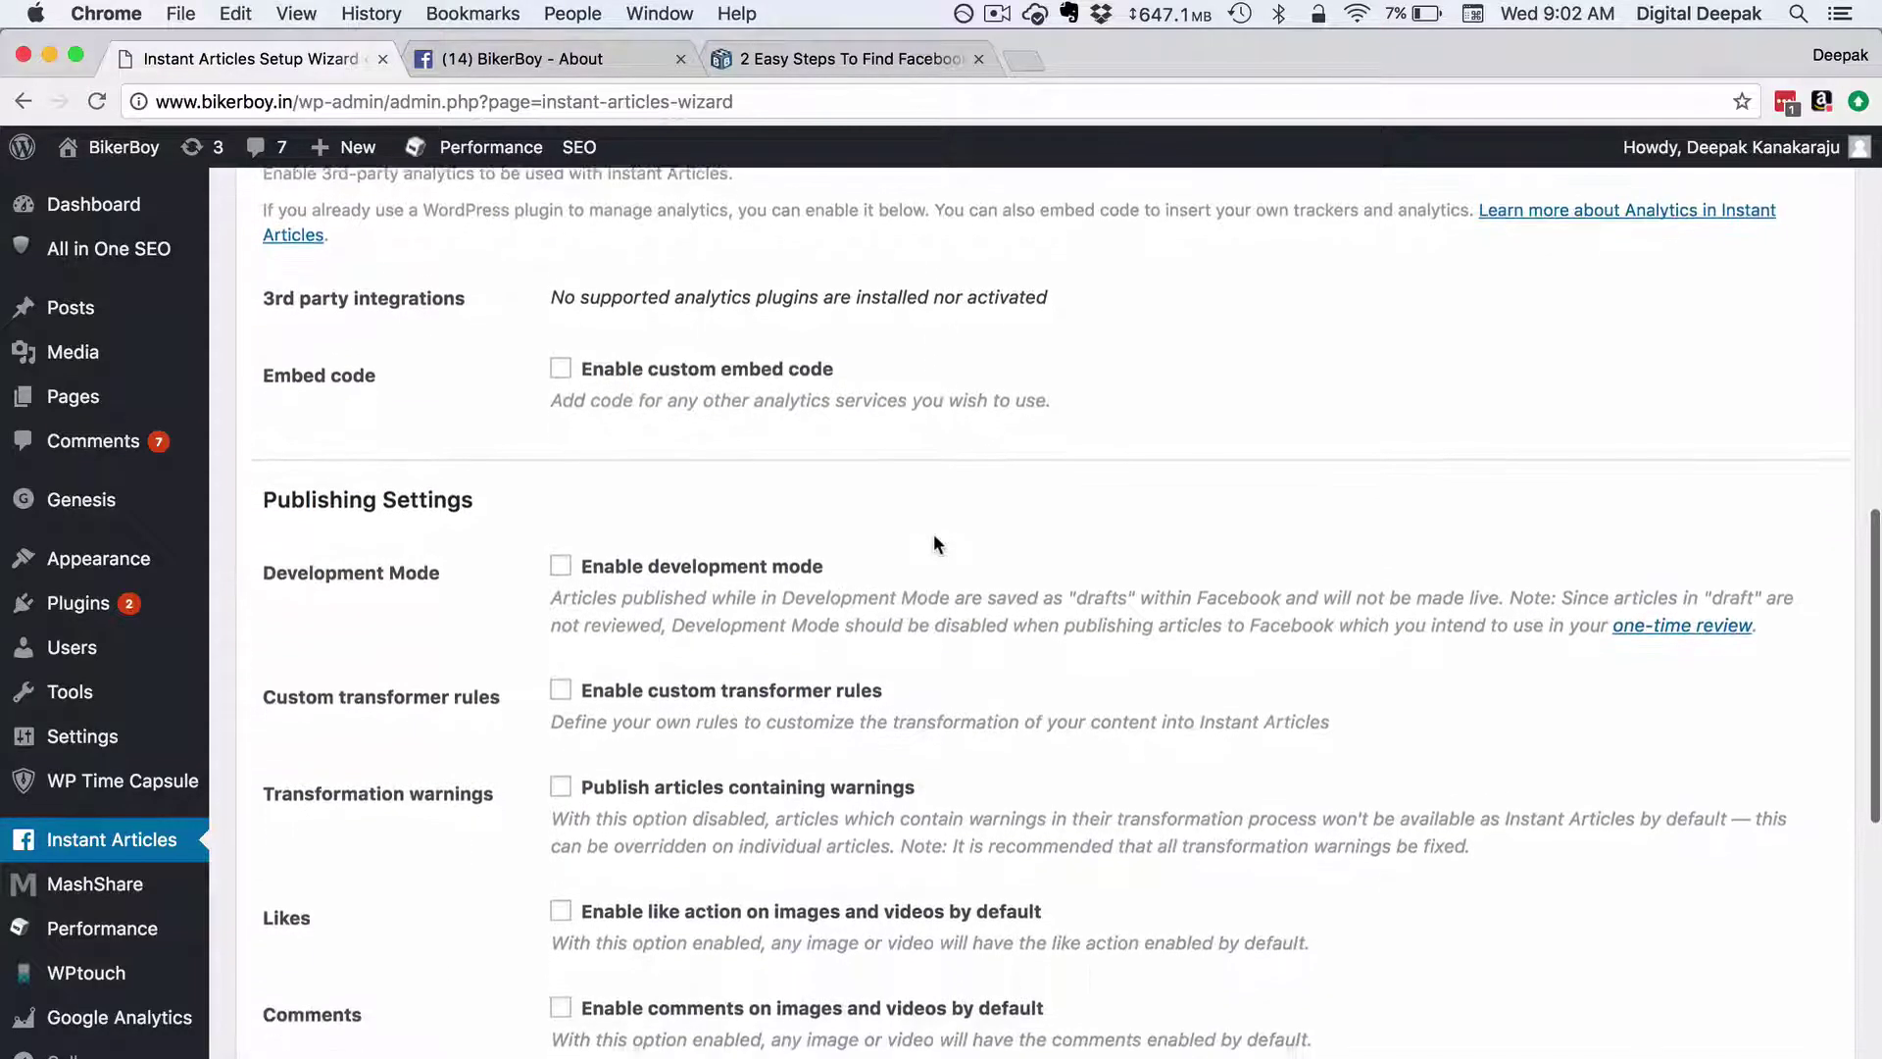
scroll(933, 543, "down", 4)
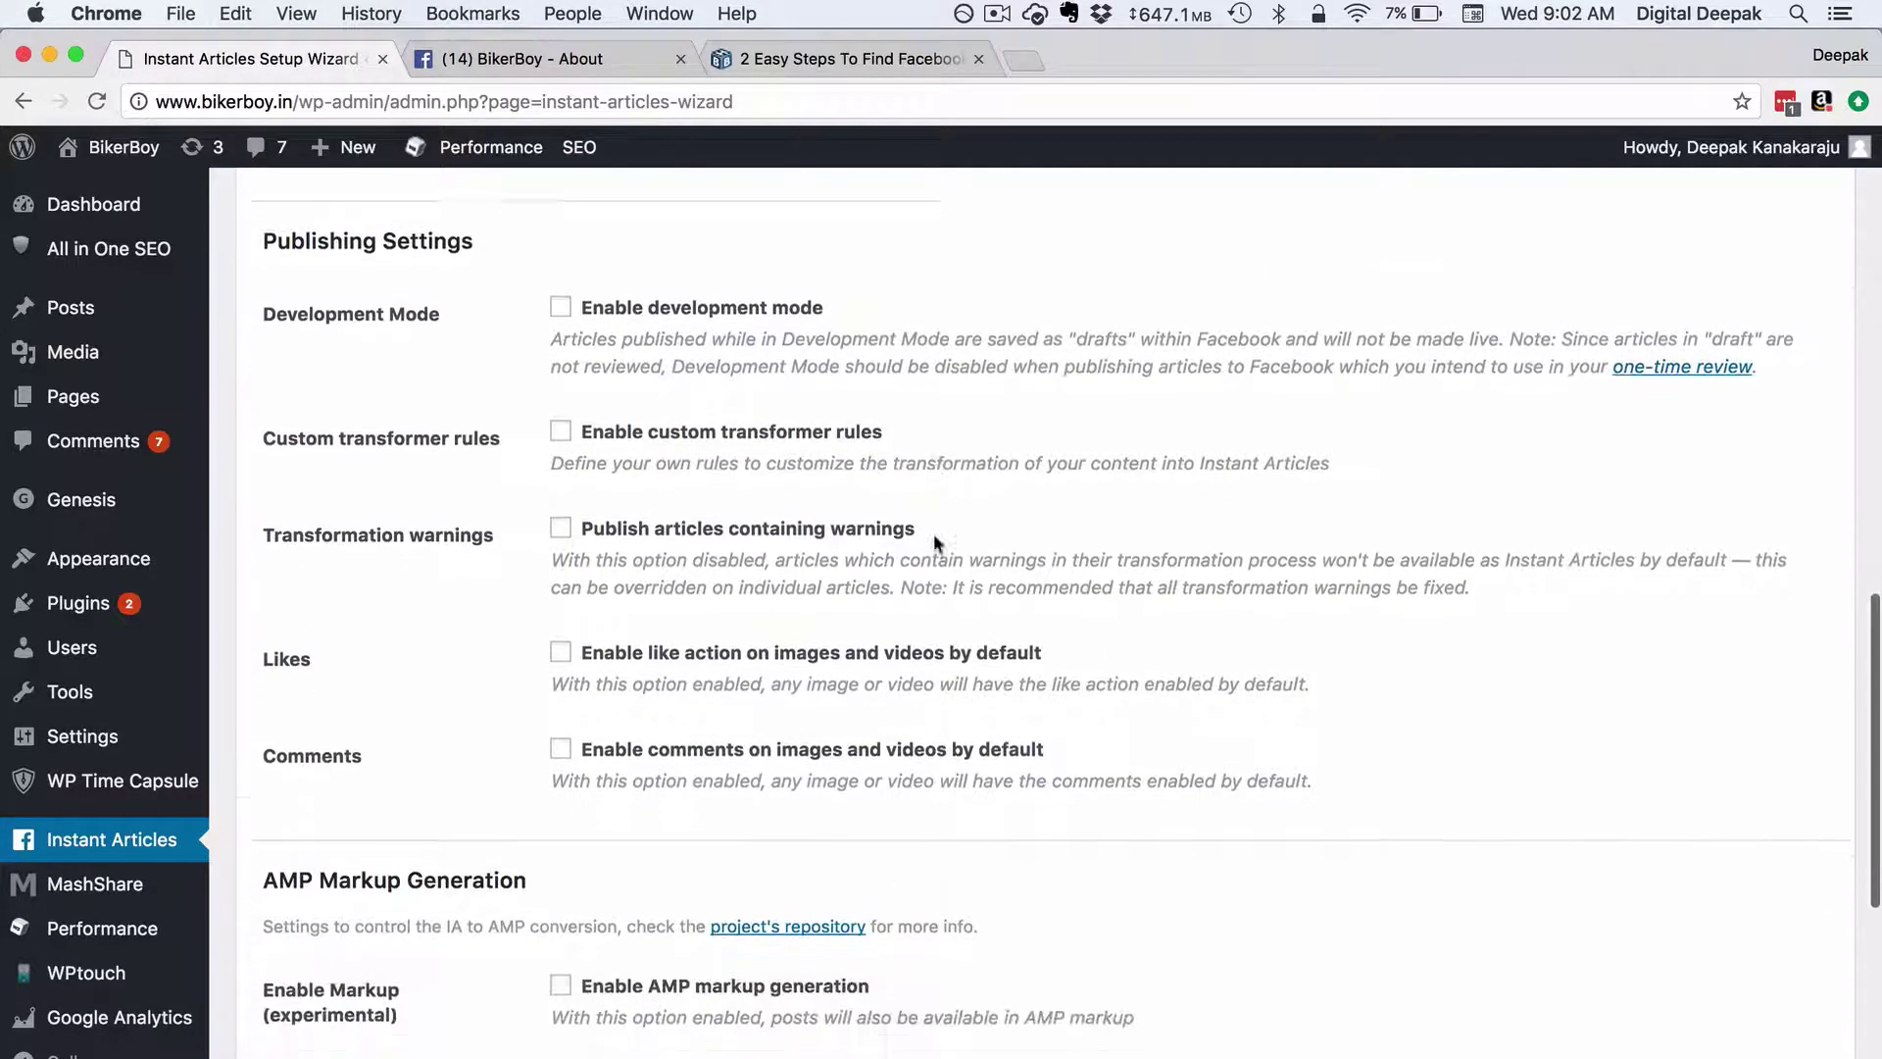
scroll(934, 542, "down", 3)
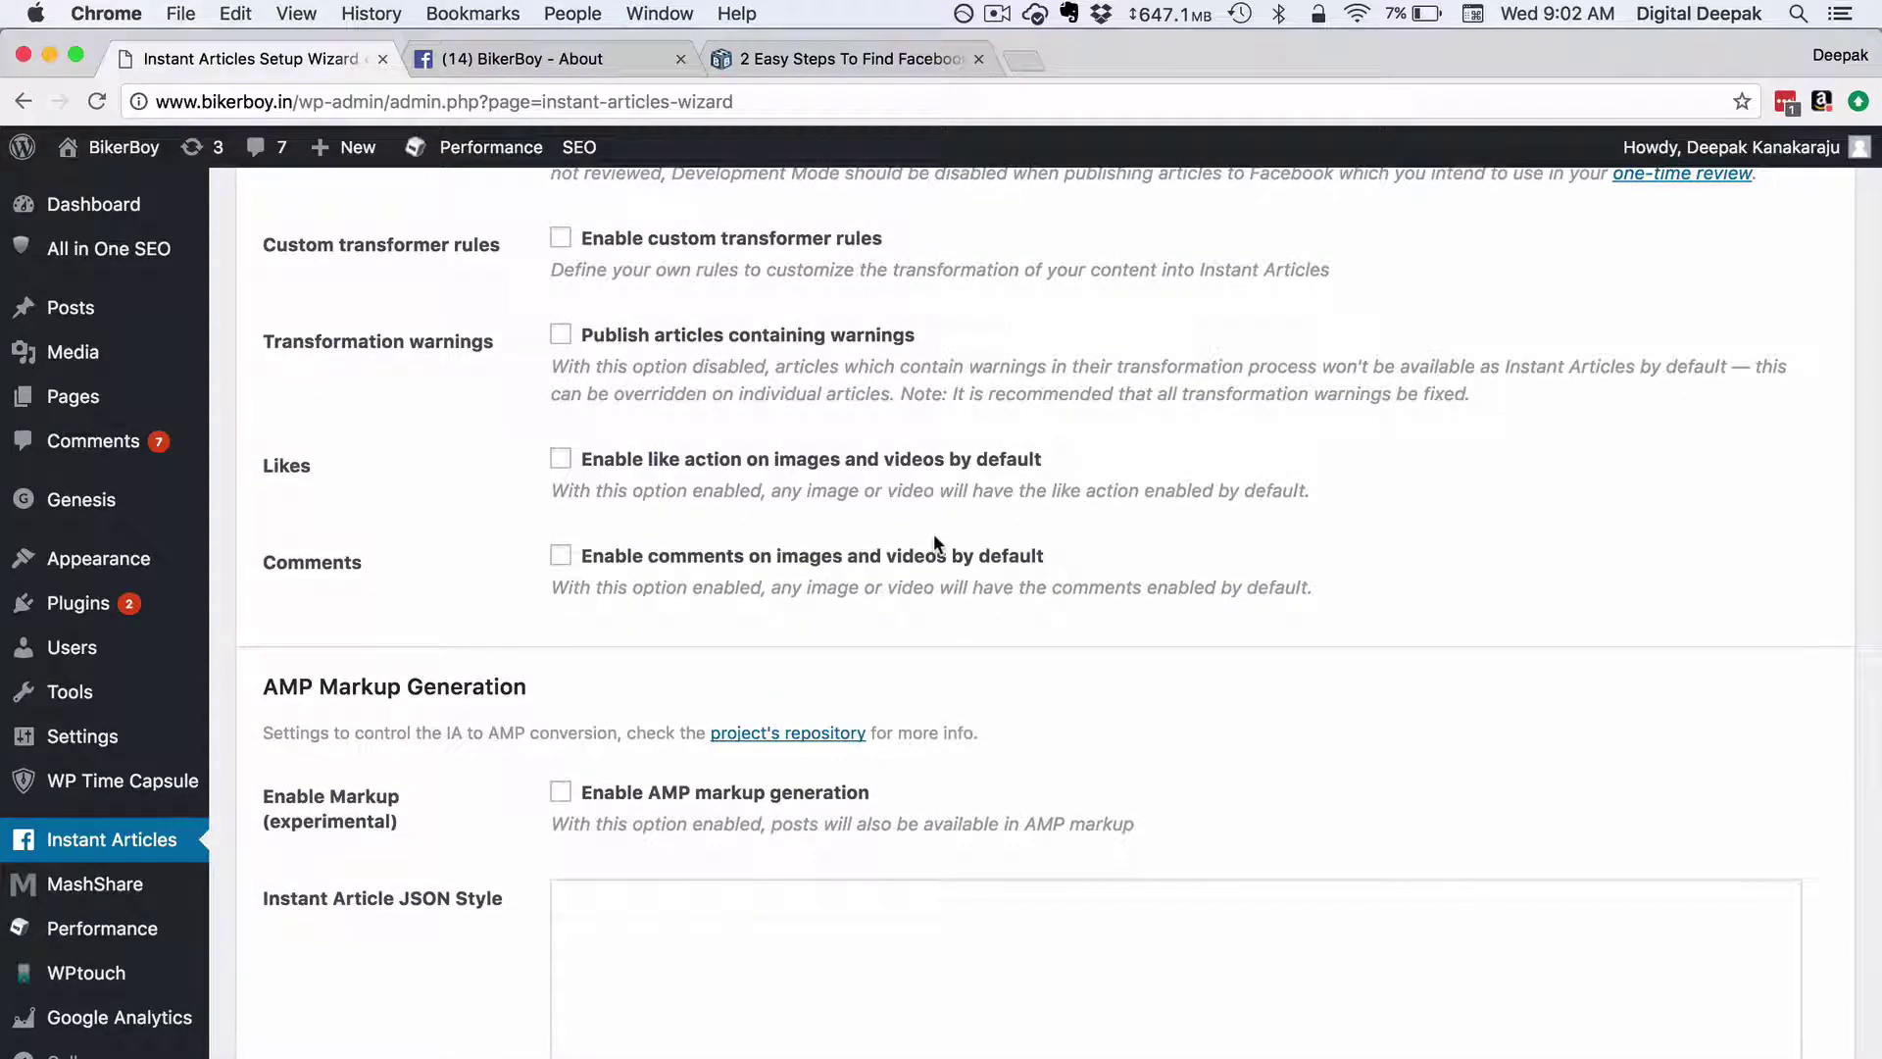
scroll(934, 544, "up", 1)
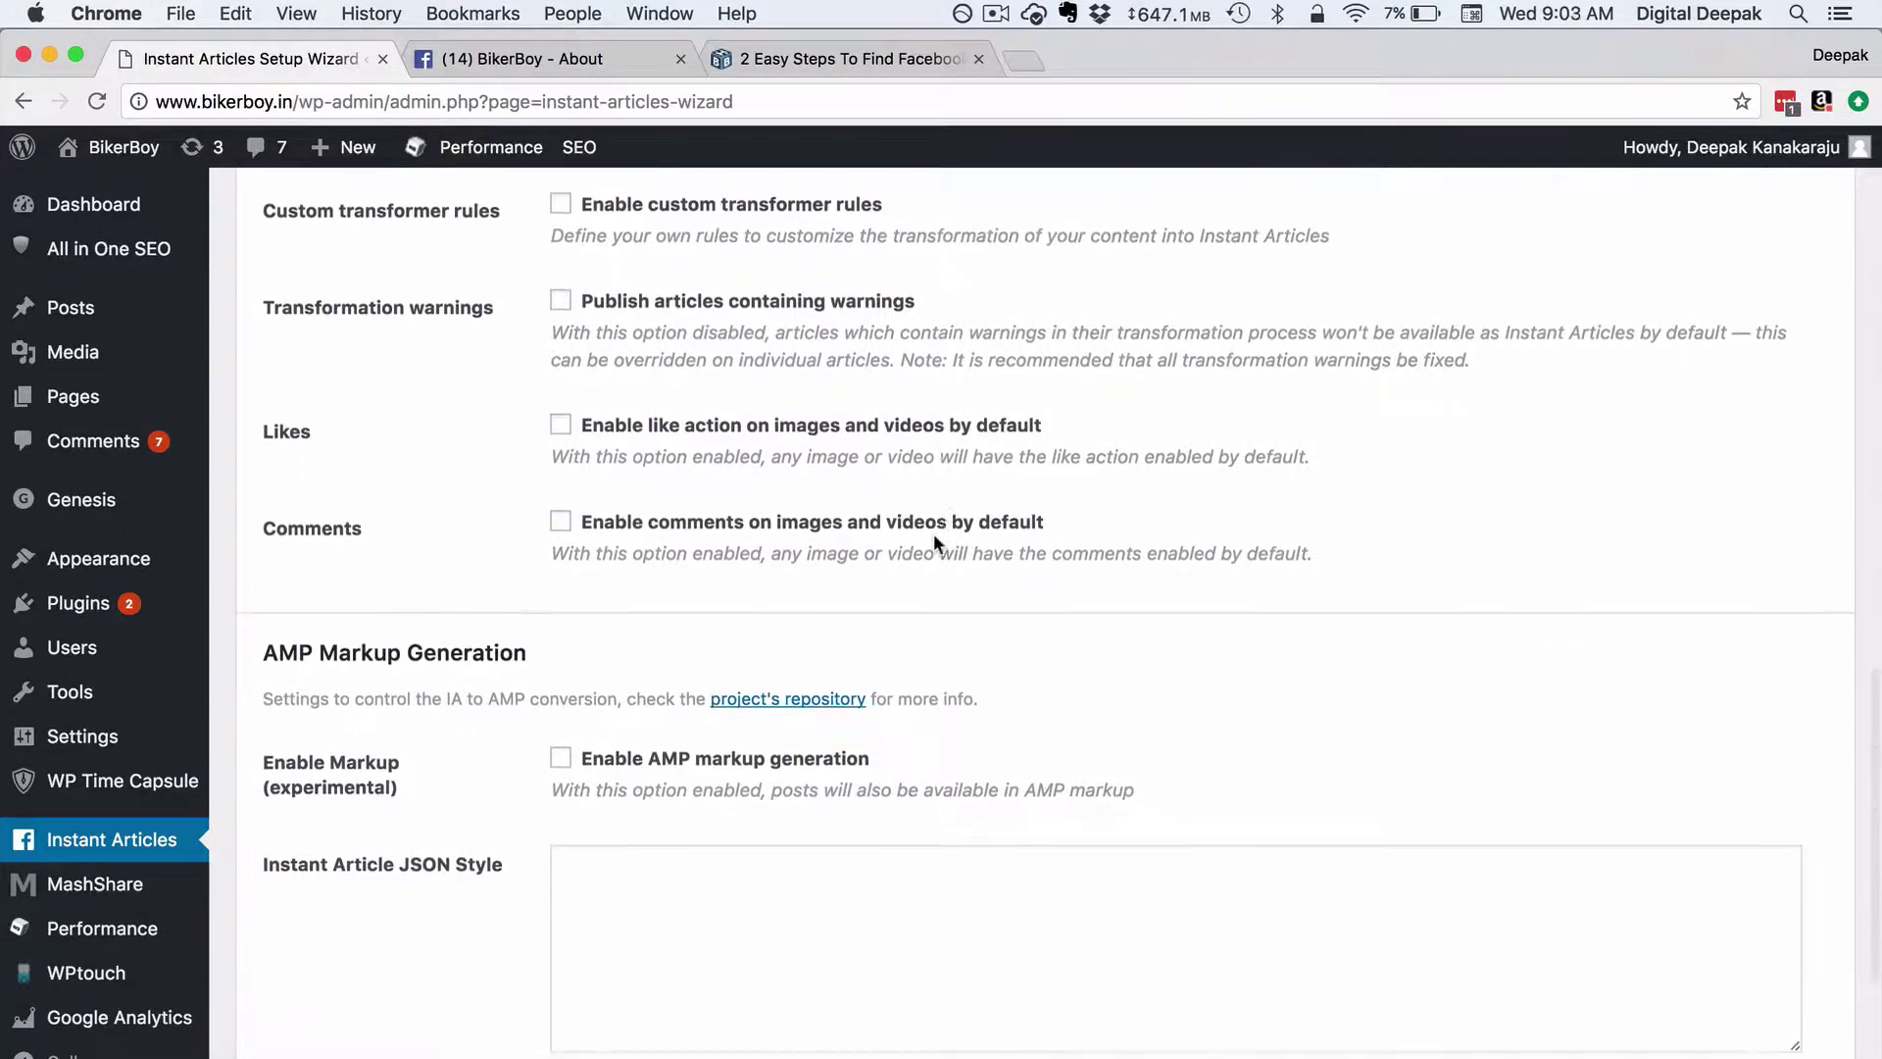
scroll(933, 533, "up", 1)
scroll(934, 532, "down", 6)
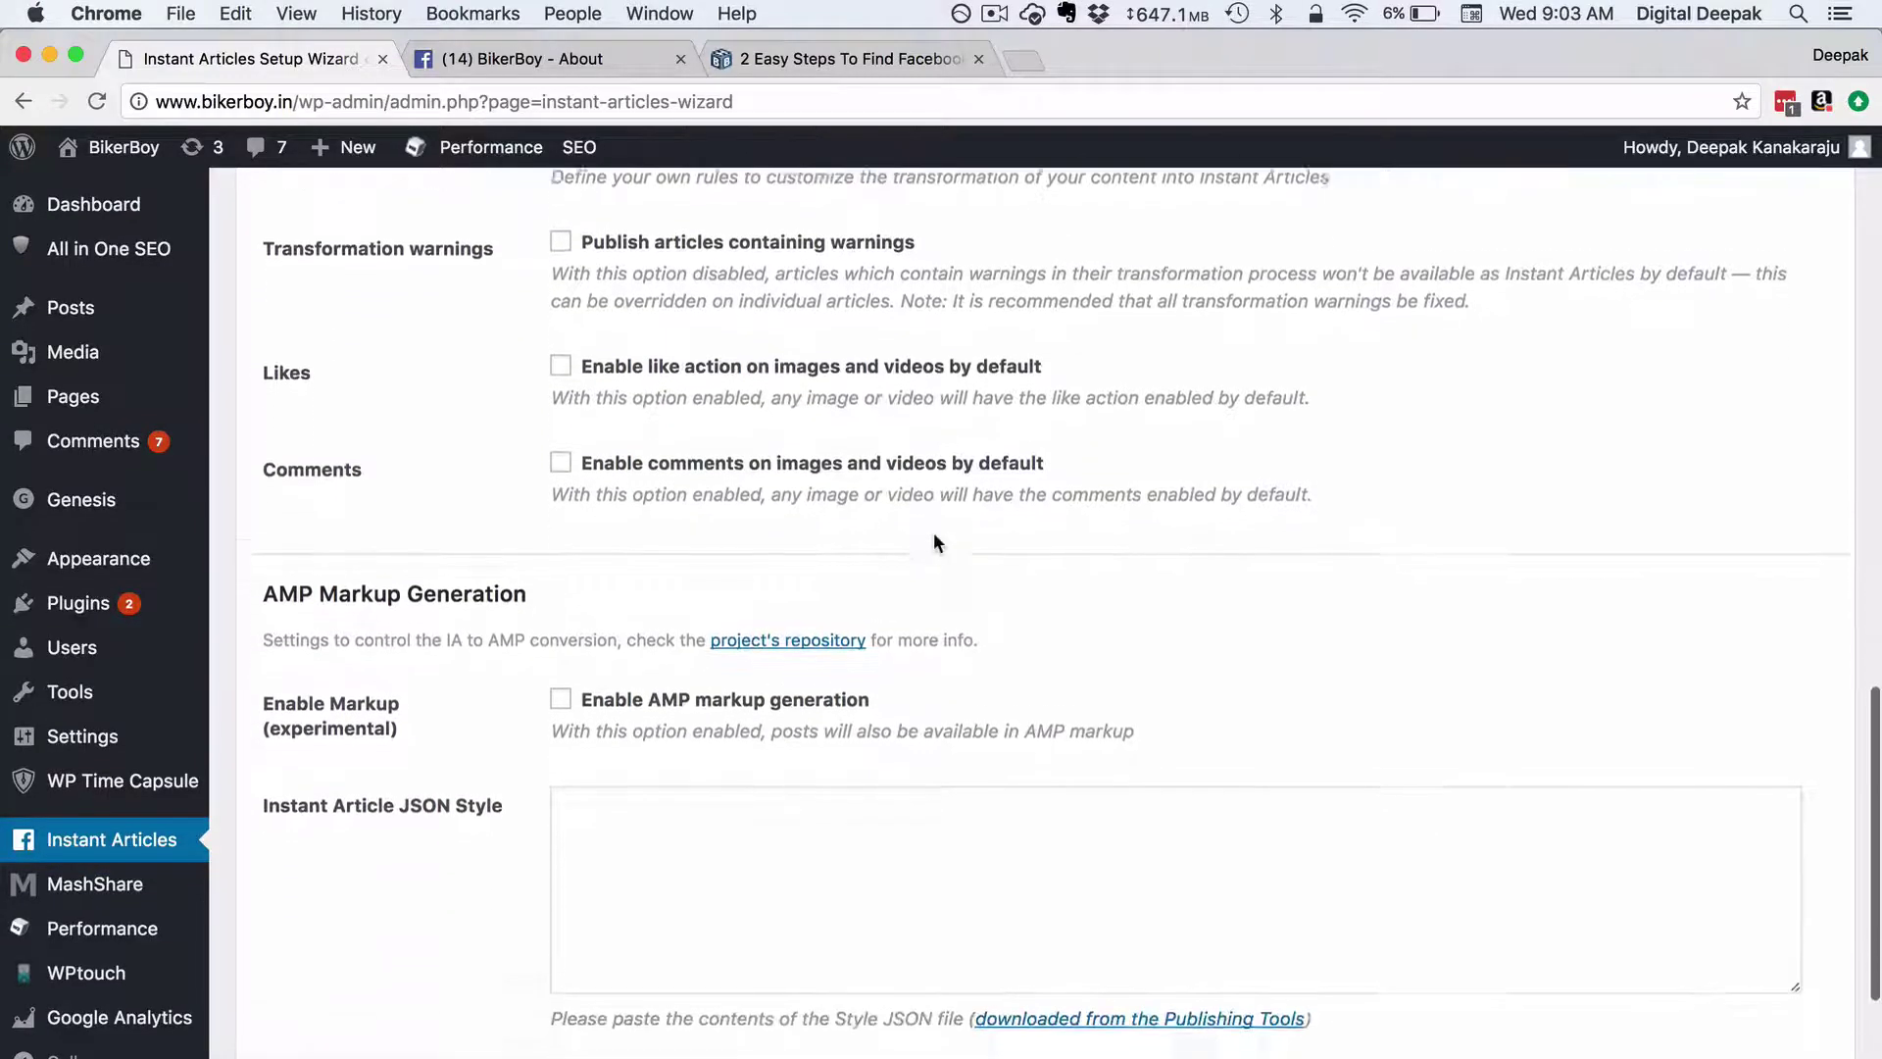
scroll(934, 533, "down", 4)
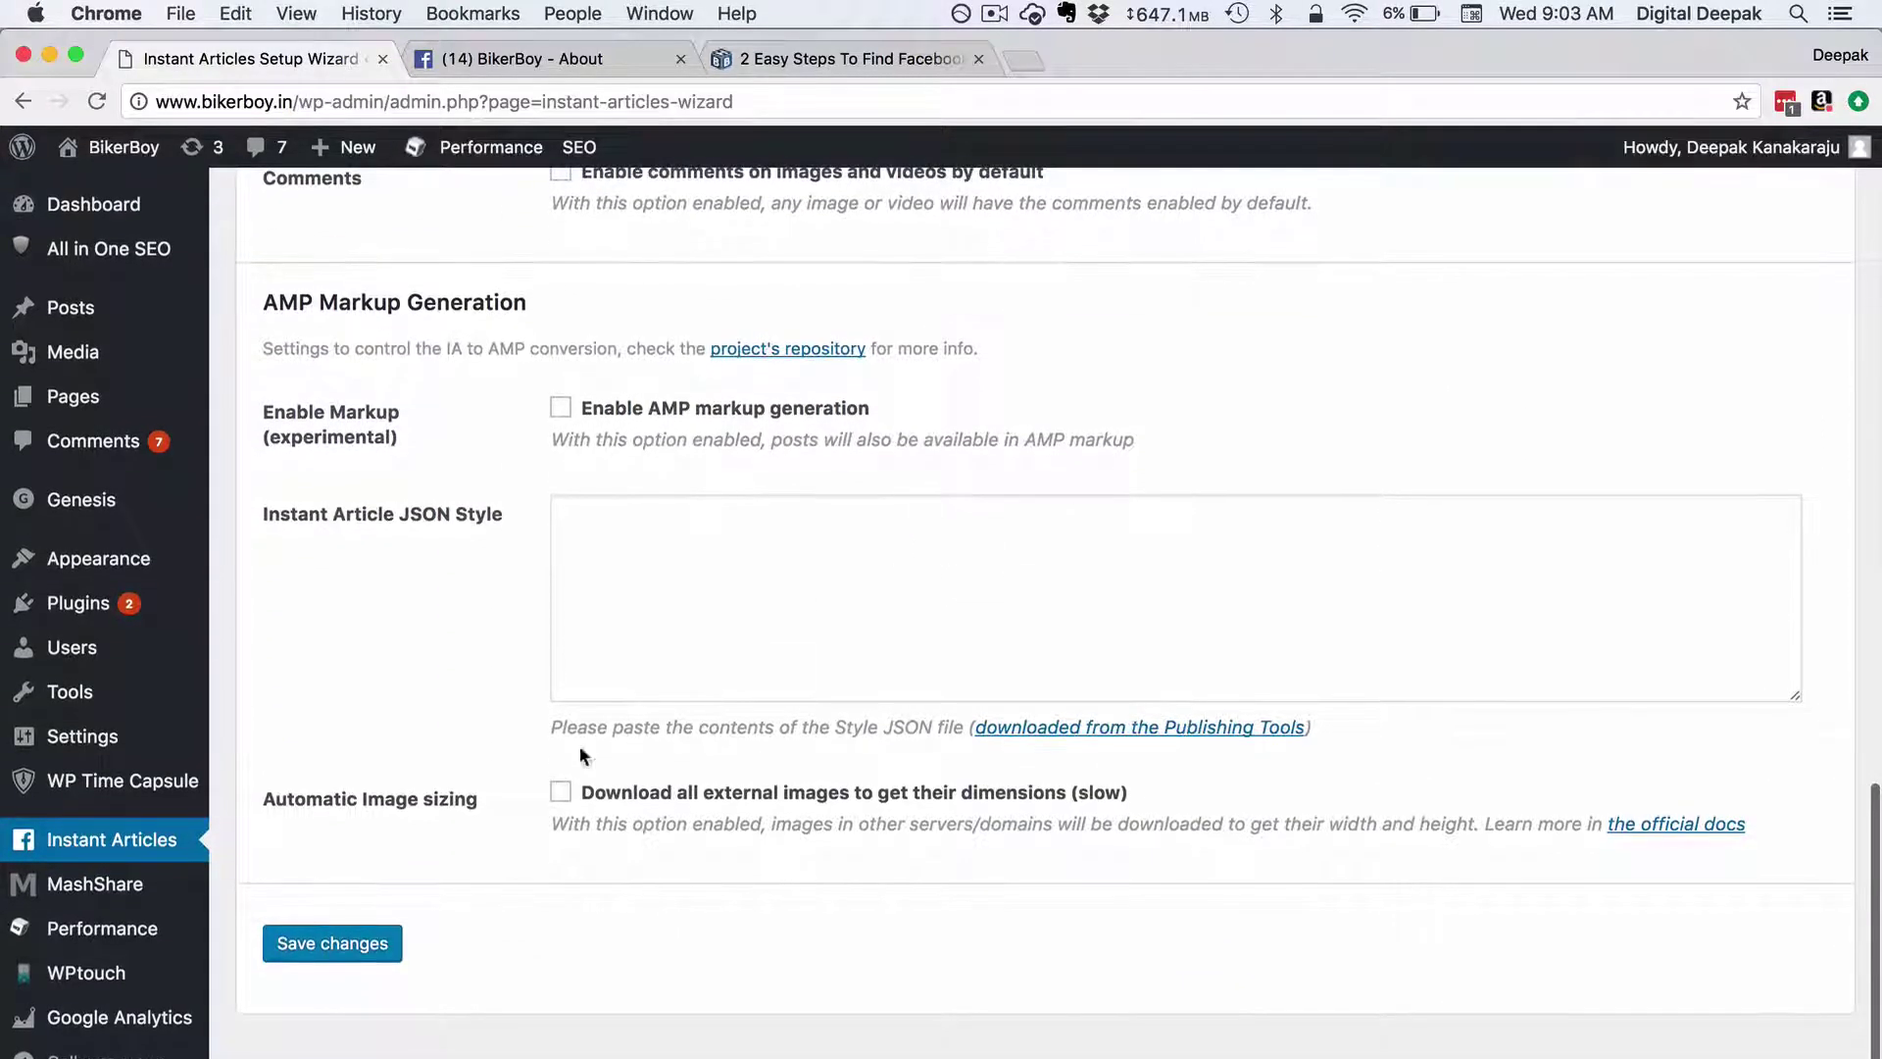
left_click(383, 952)
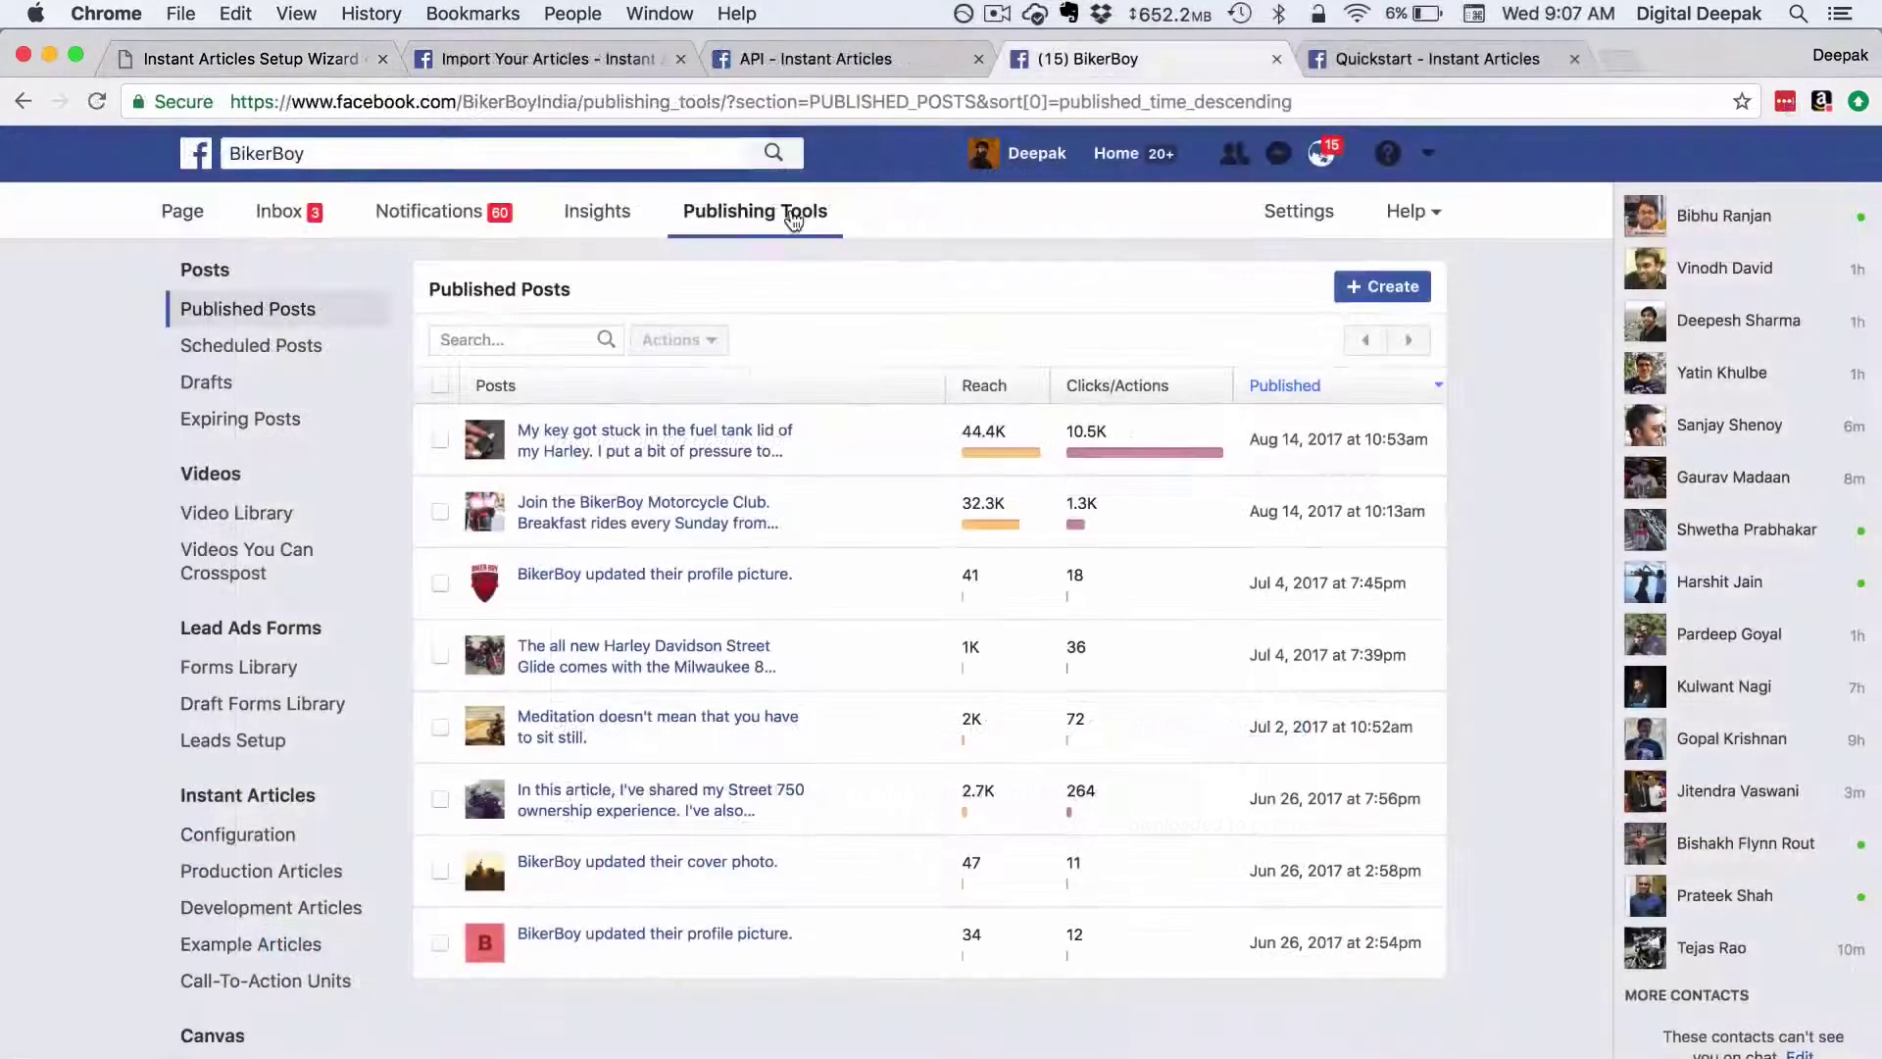
Open the Instant Articles configuration of the BikerBoy page and go to the Connect Your Site tool through the site authorization link.
left_click(322, 817)
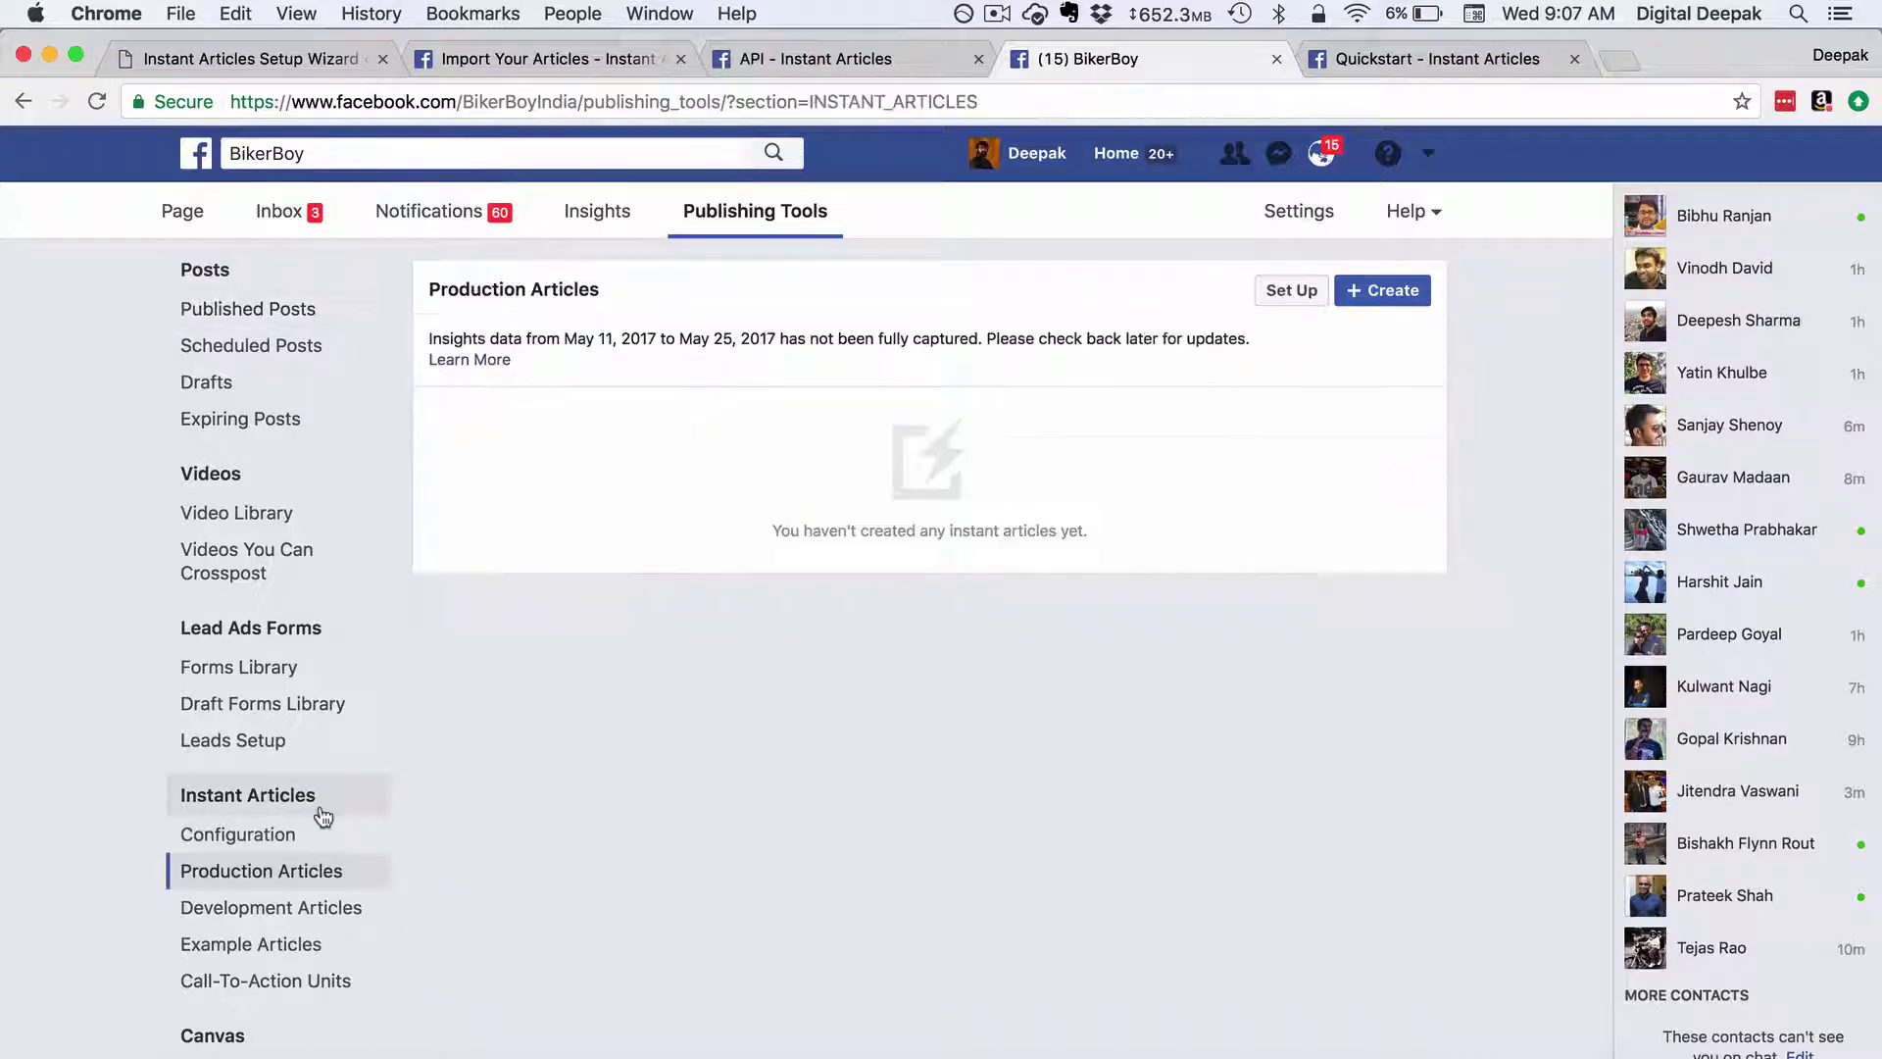
left_click(319, 832)
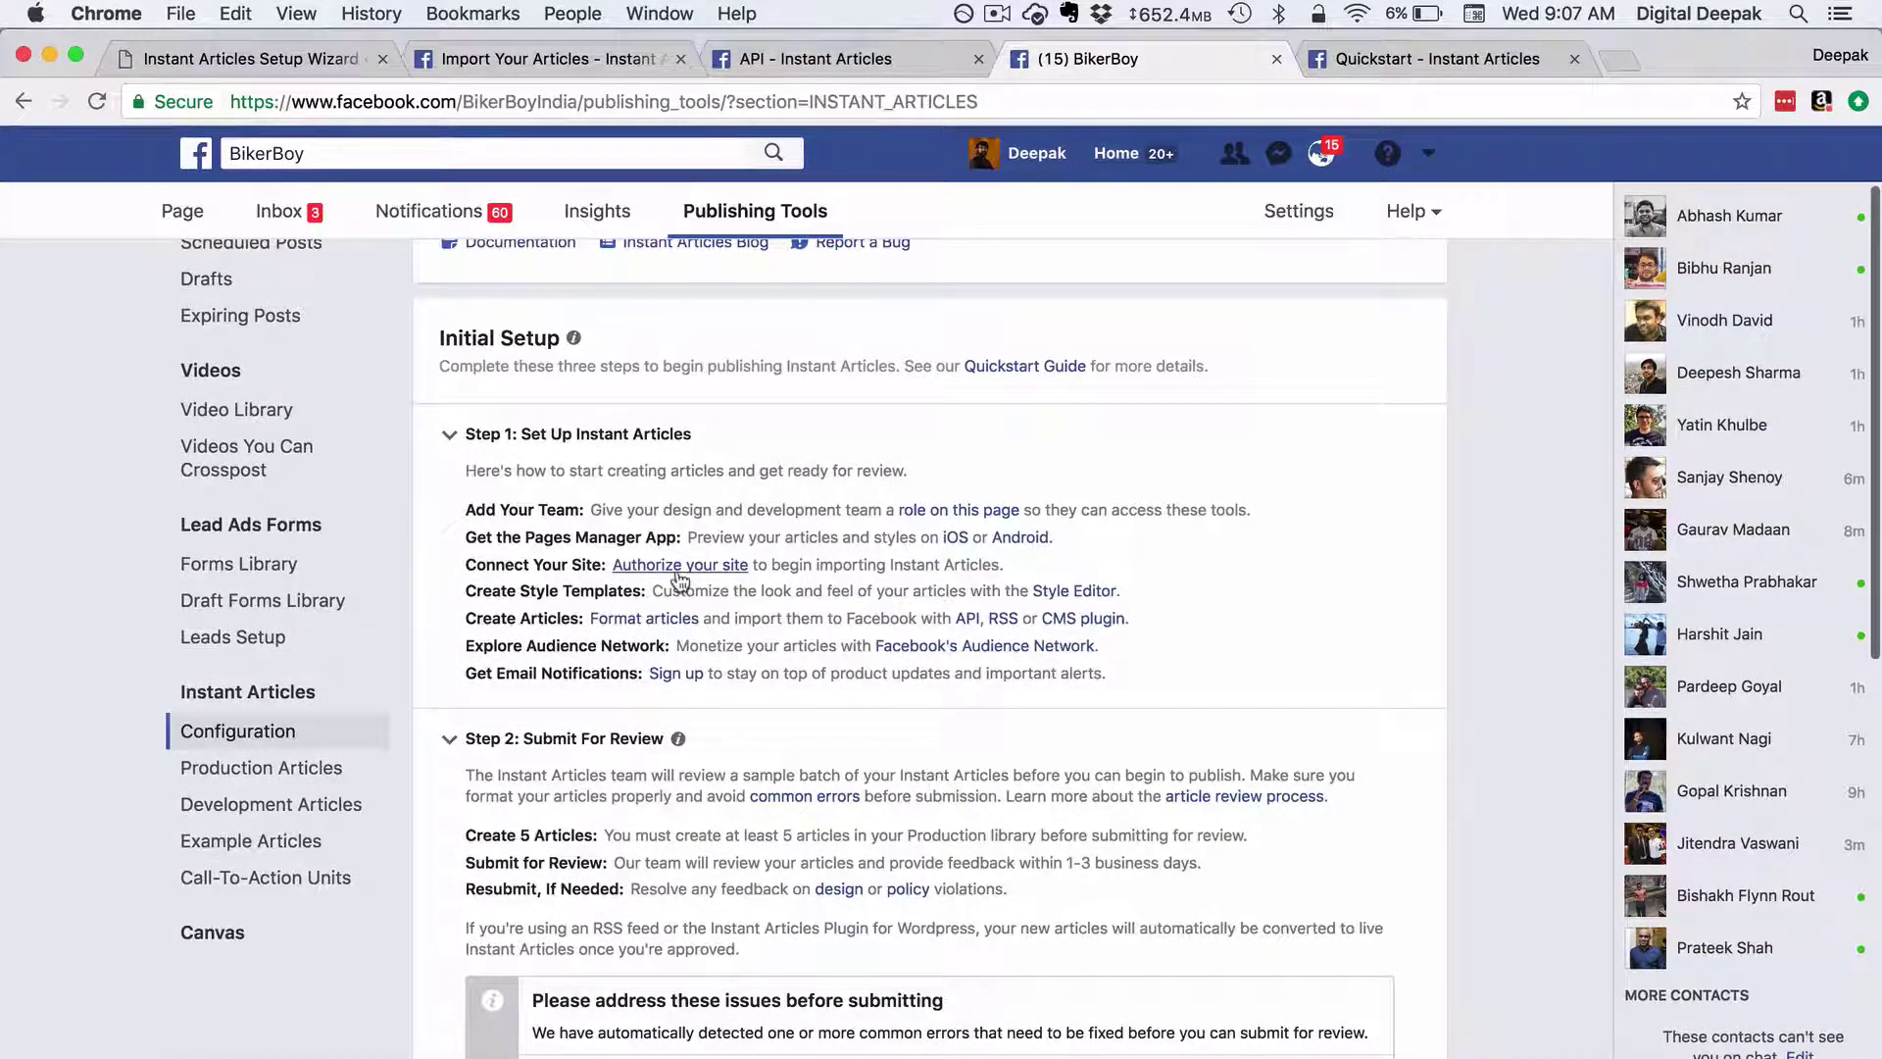
left_click(676, 569)
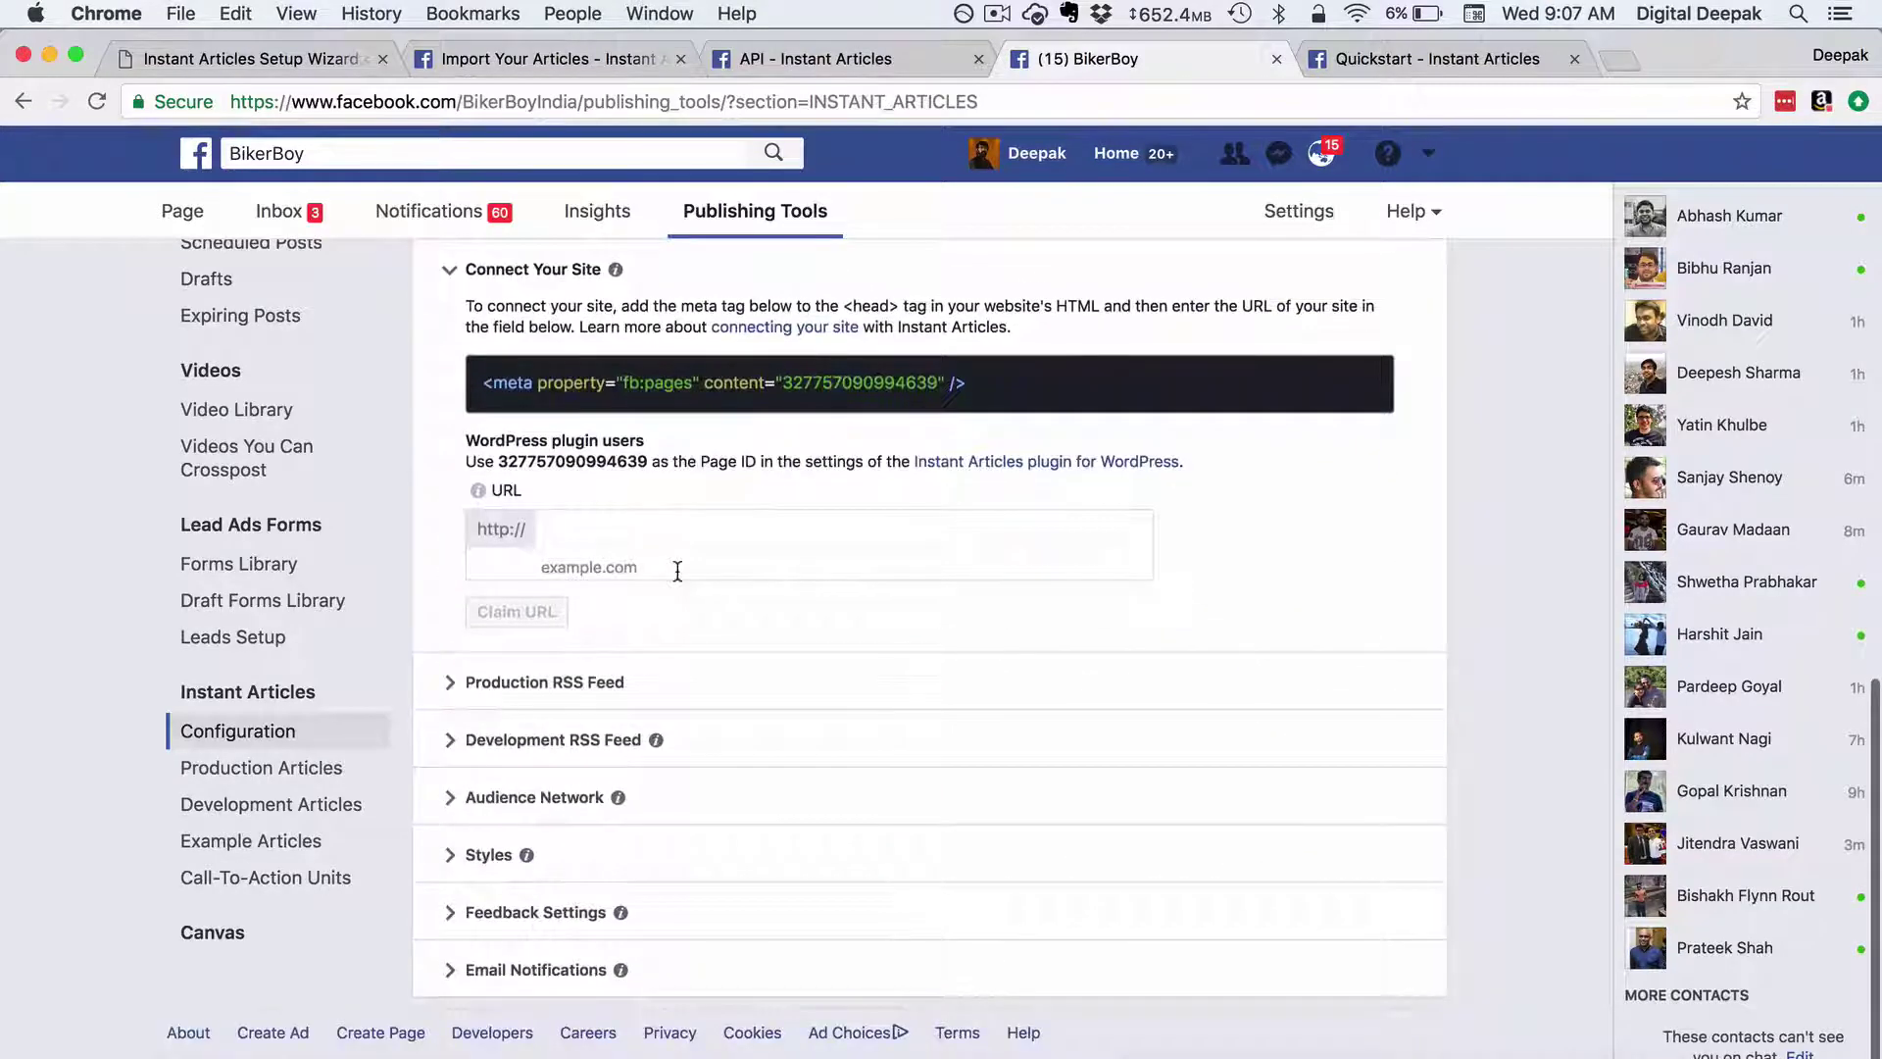
scroll(677, 577, "up", 1)
scroll(676, 579, "up", 2)
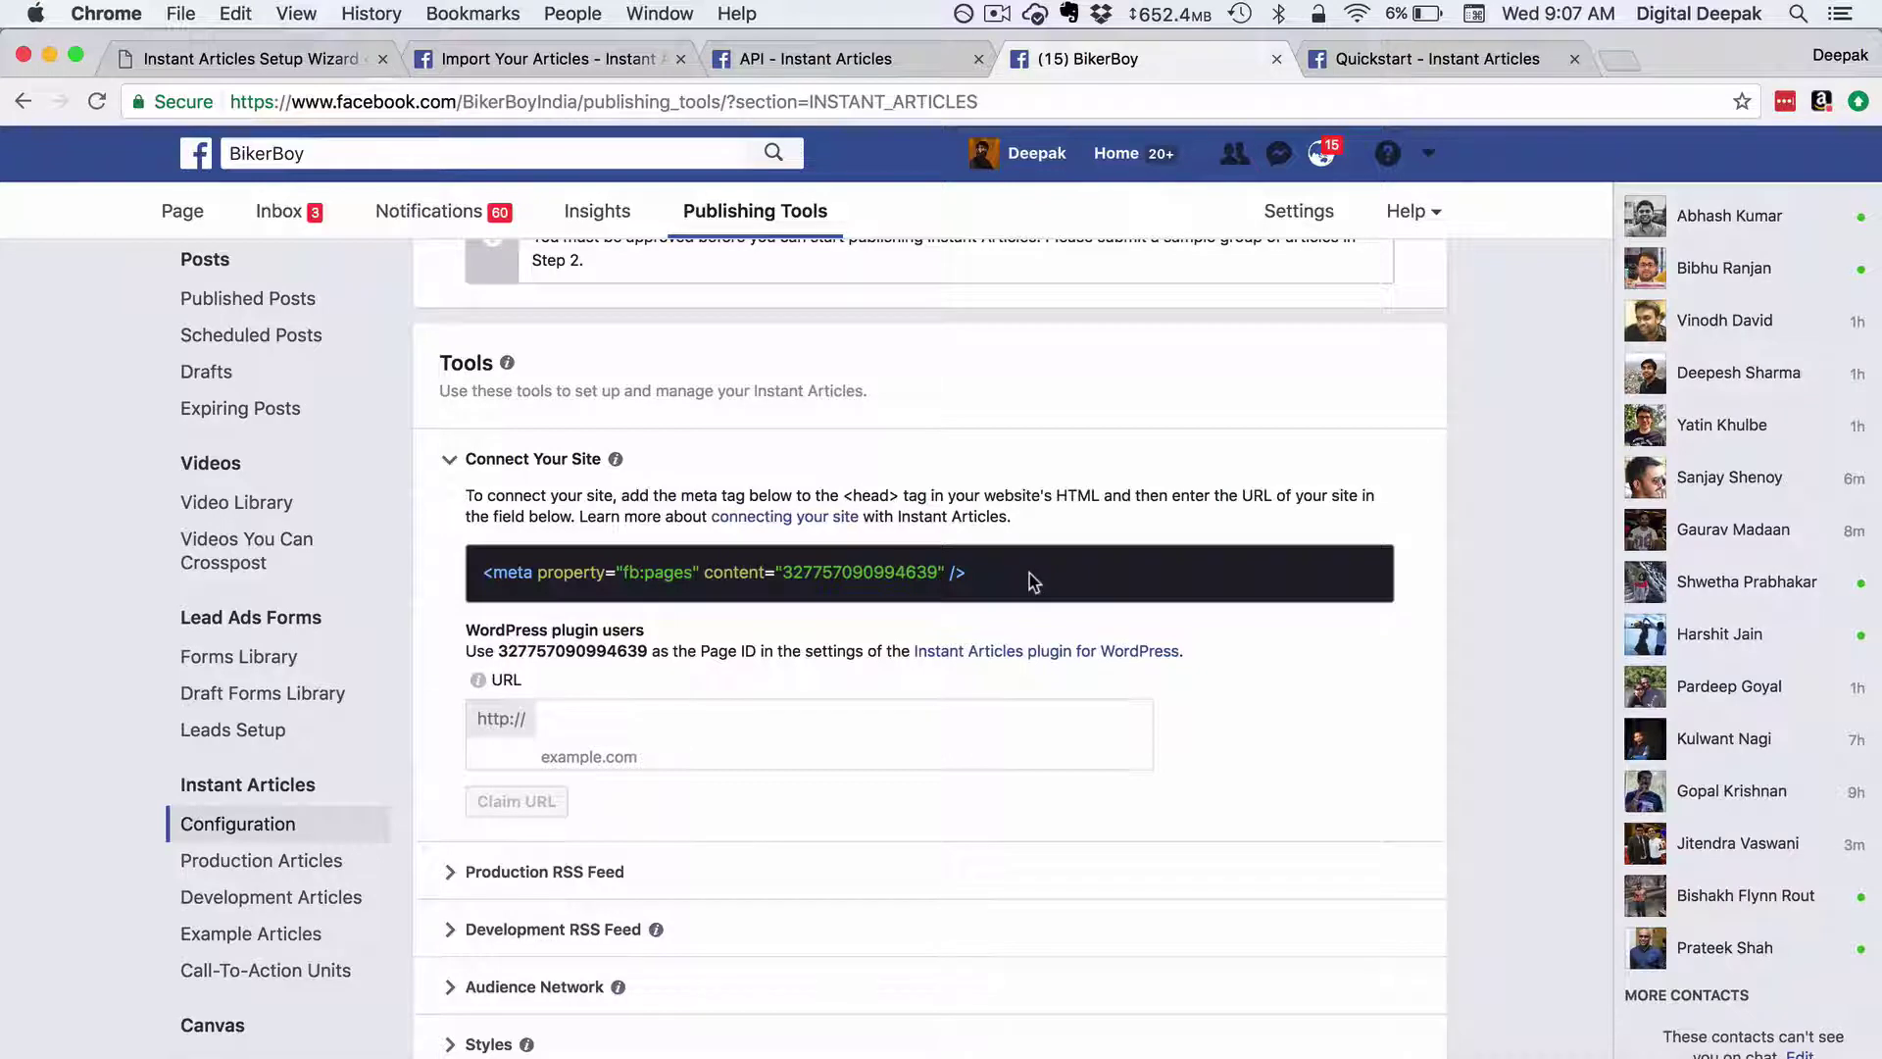
Copy the fb:pages meta tag under Connect Your Site and check the Page ID given for WordPress plugin users.
left_click_drag(1029, 574, 479, 572)
left_click(769, 586)
key("super+c")
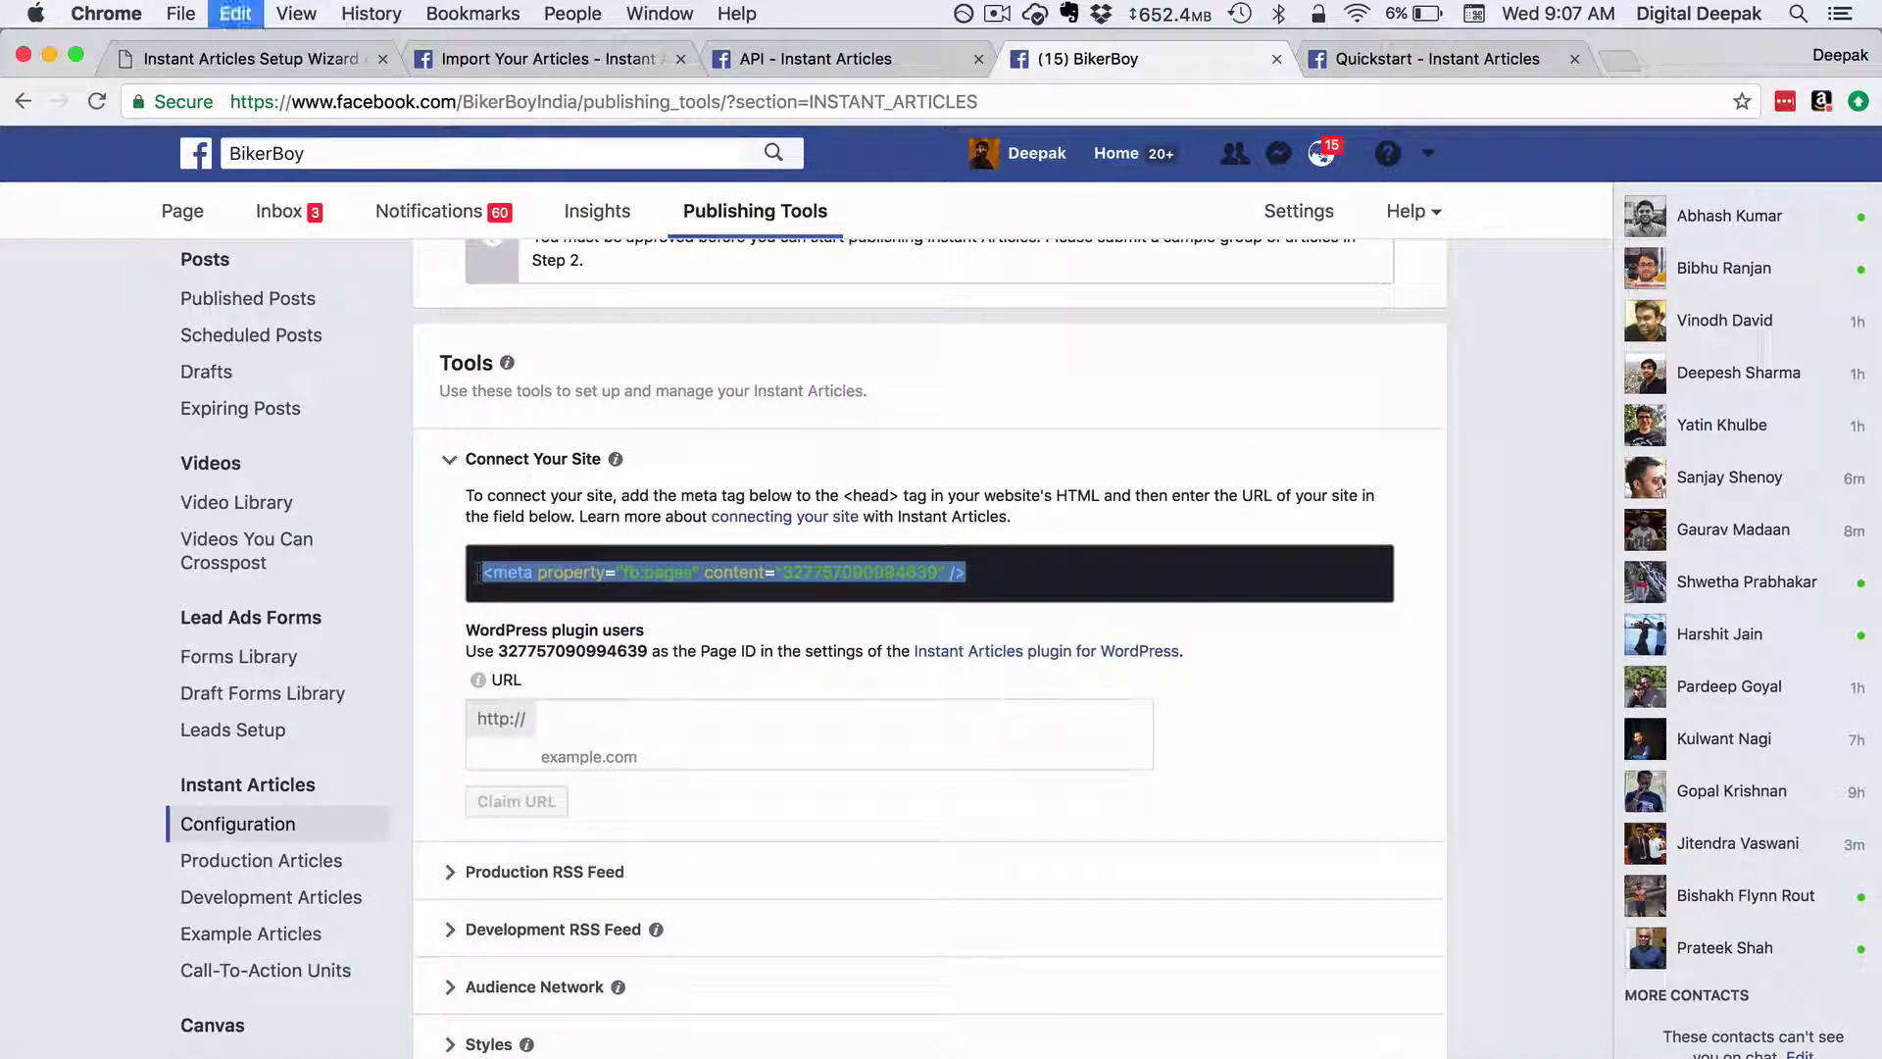
left_click(727, 628)
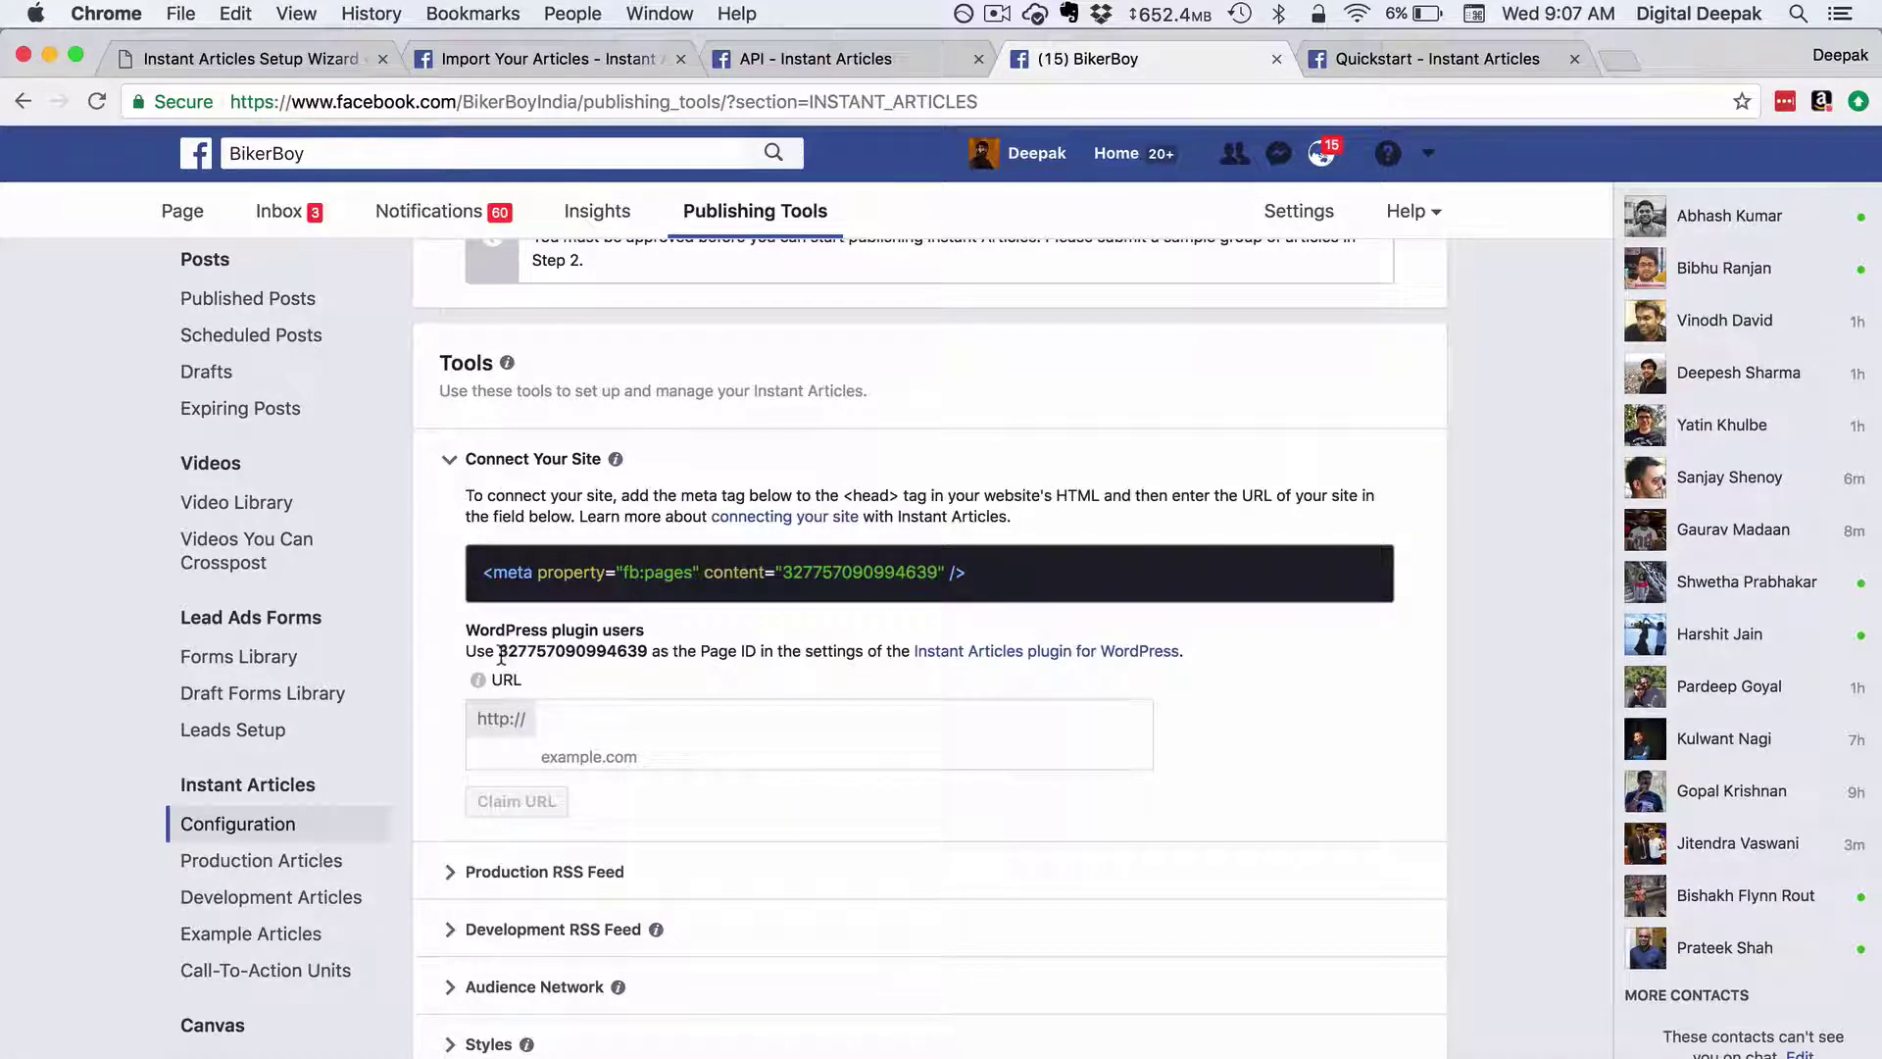
left_click_drag(501, 655, 657, 647)
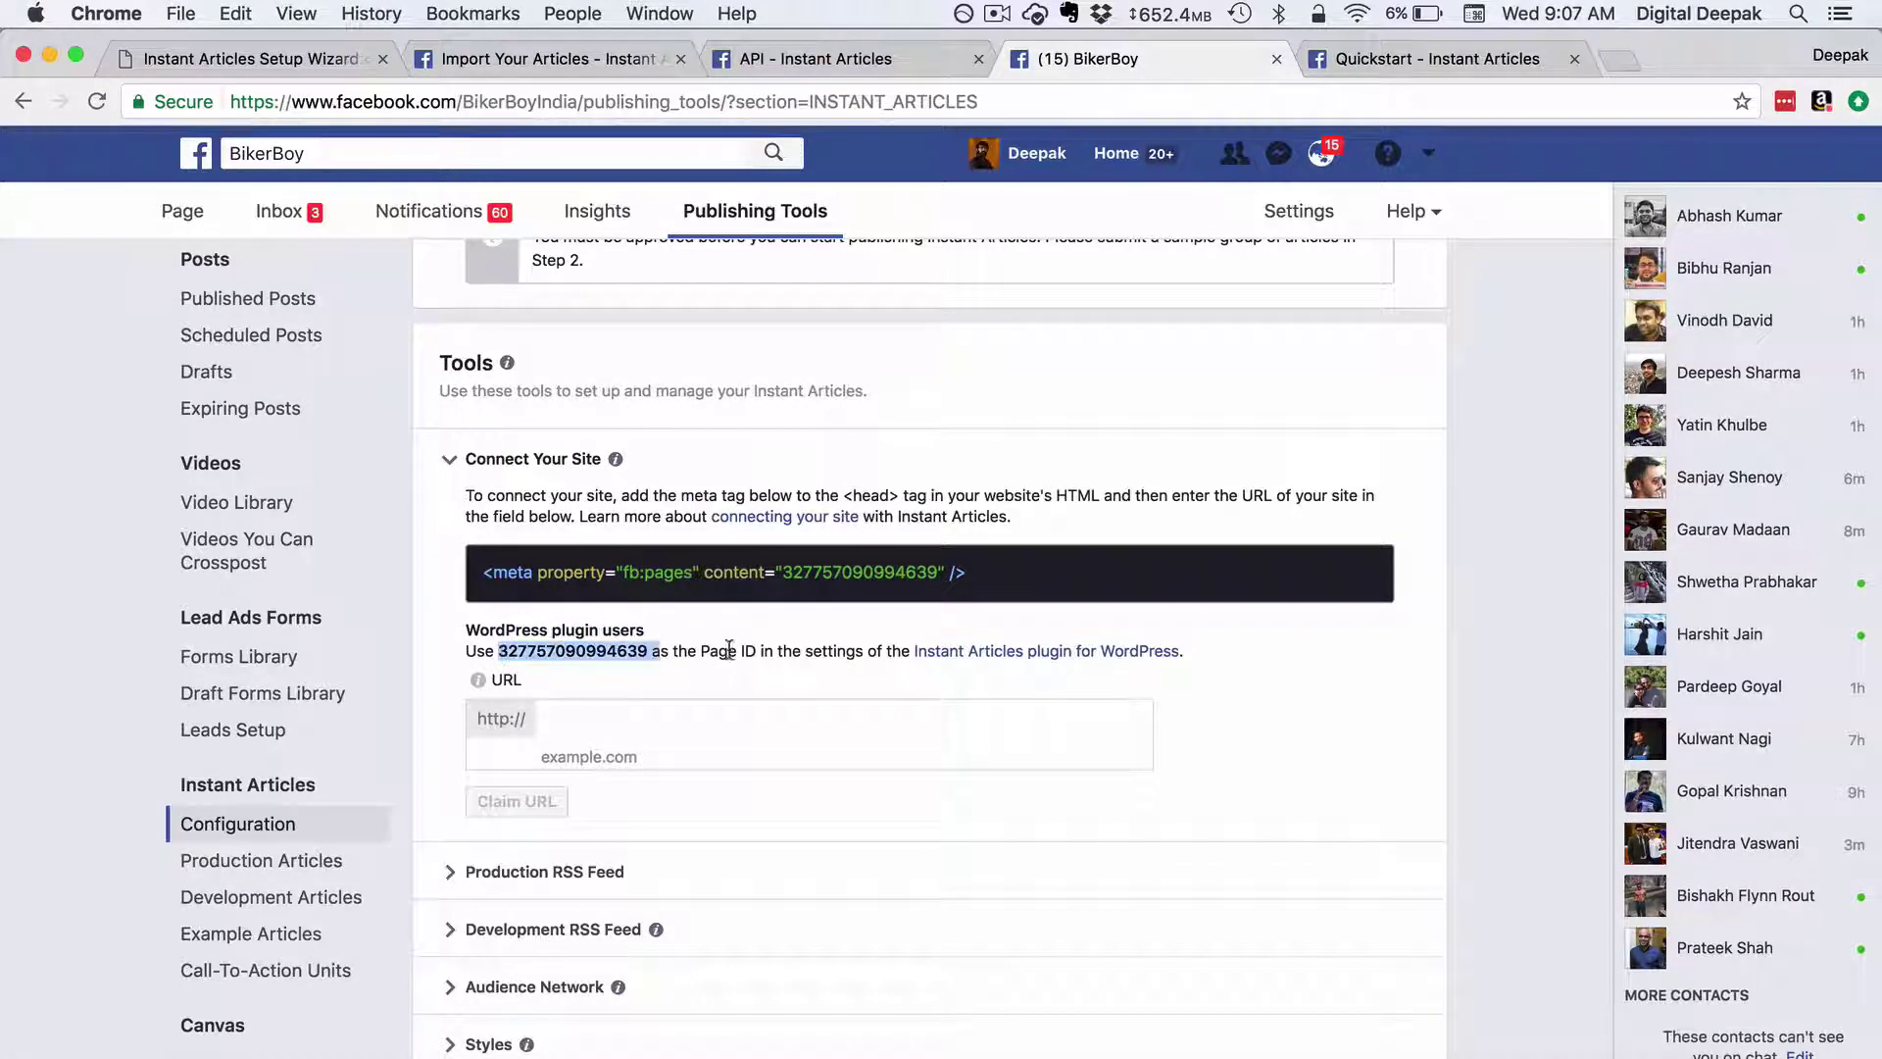
left_click(762, 657)
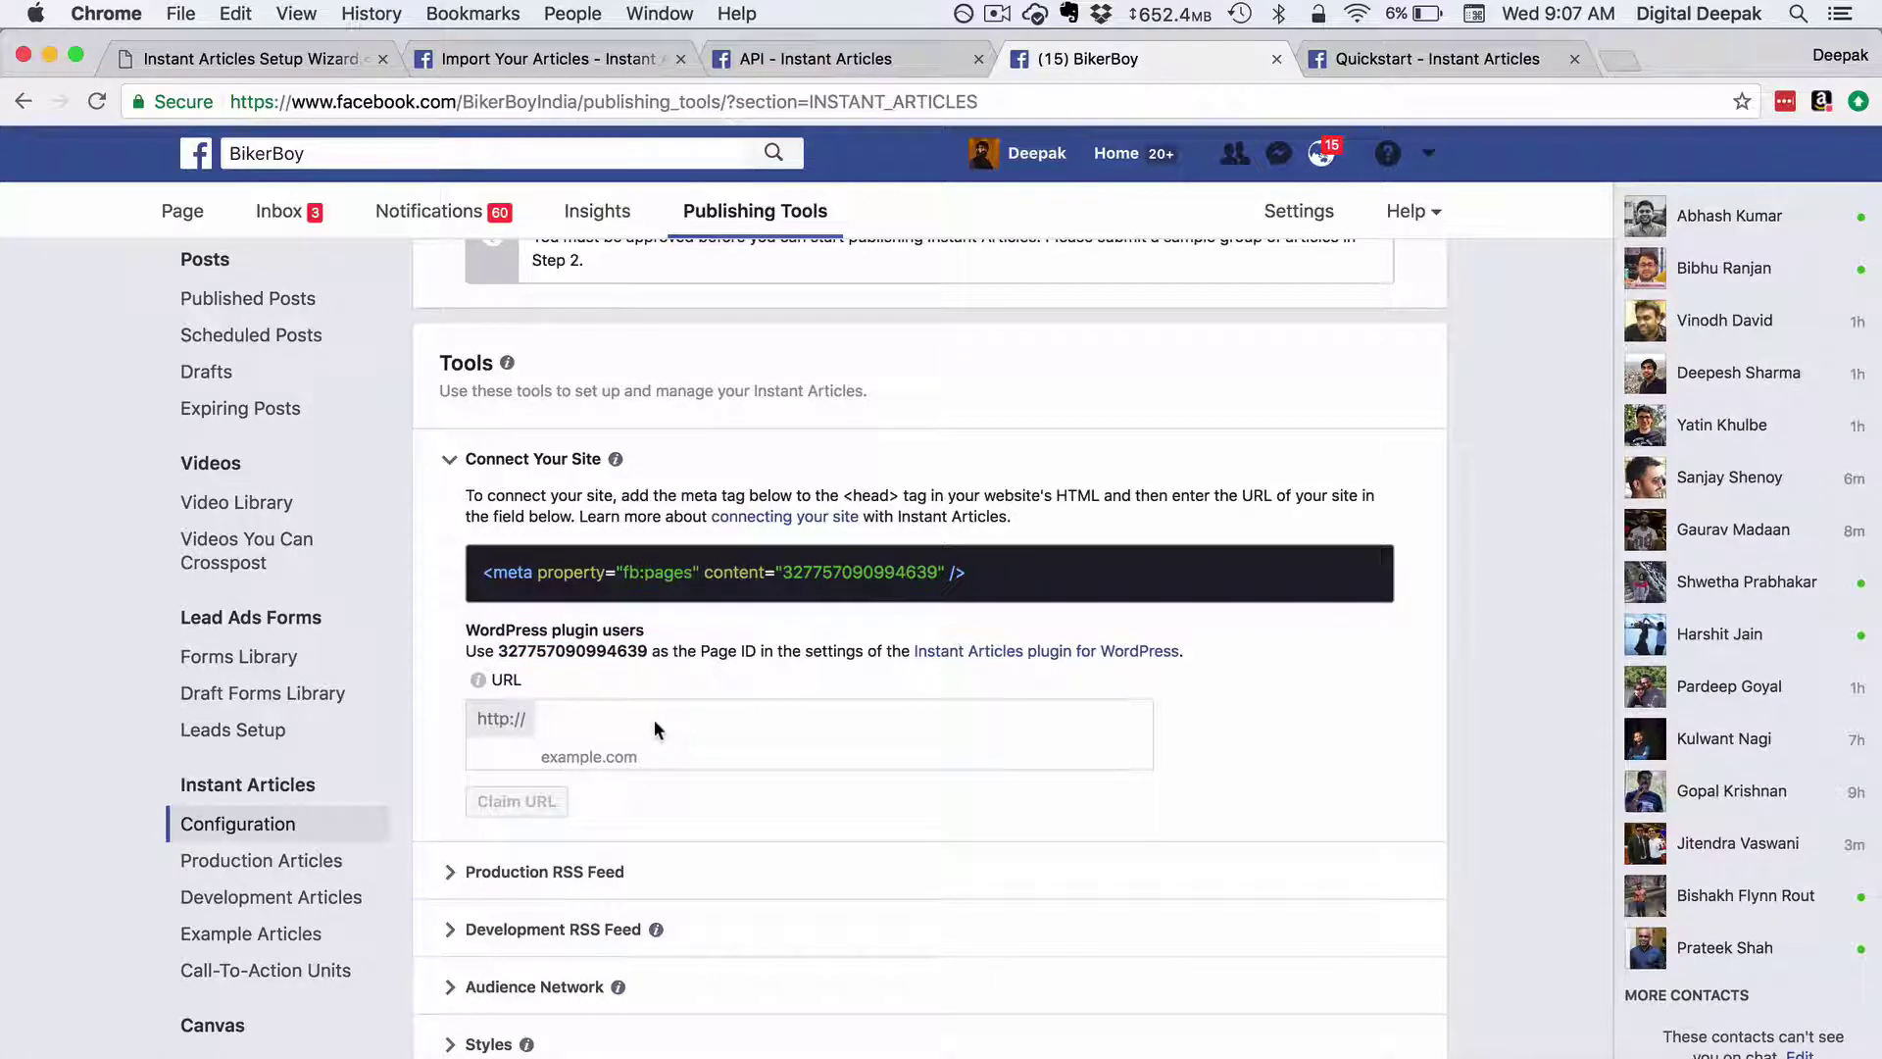
left_click(560, 749)
type("ww")
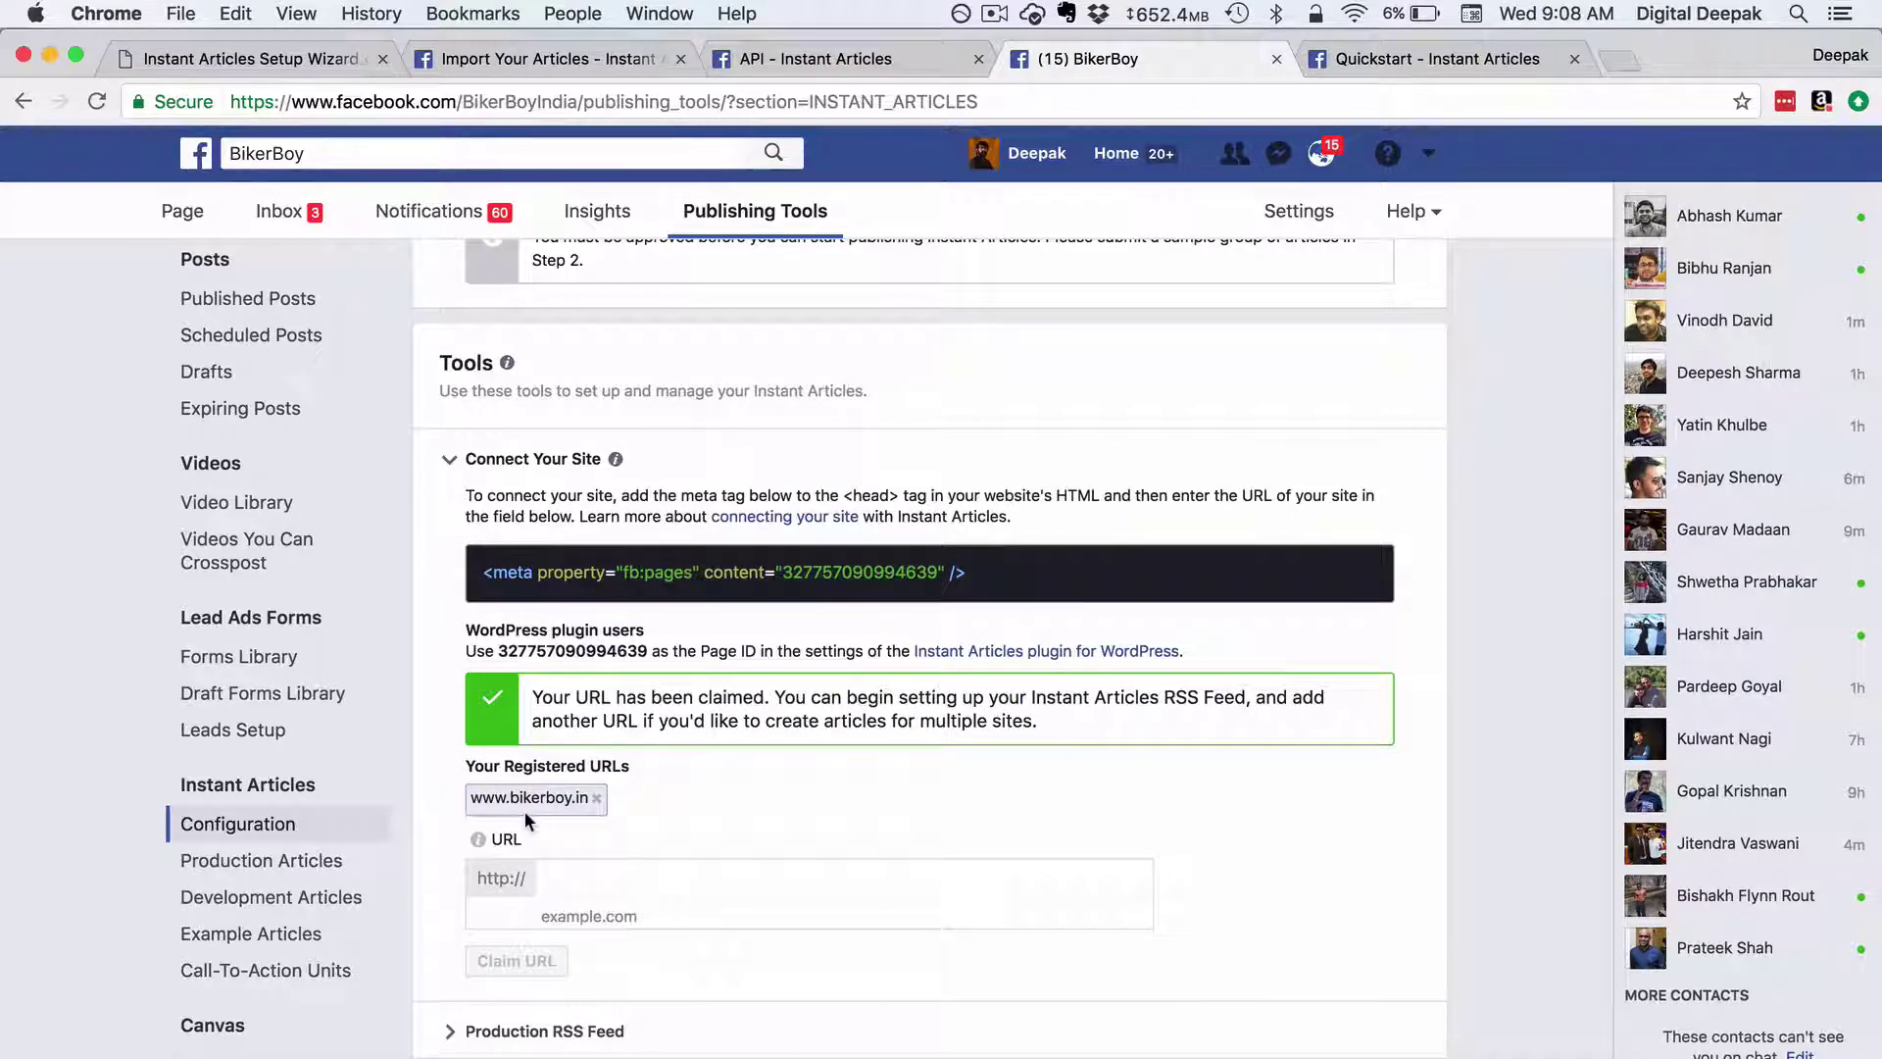
scroll(692, 761, "down", 1)
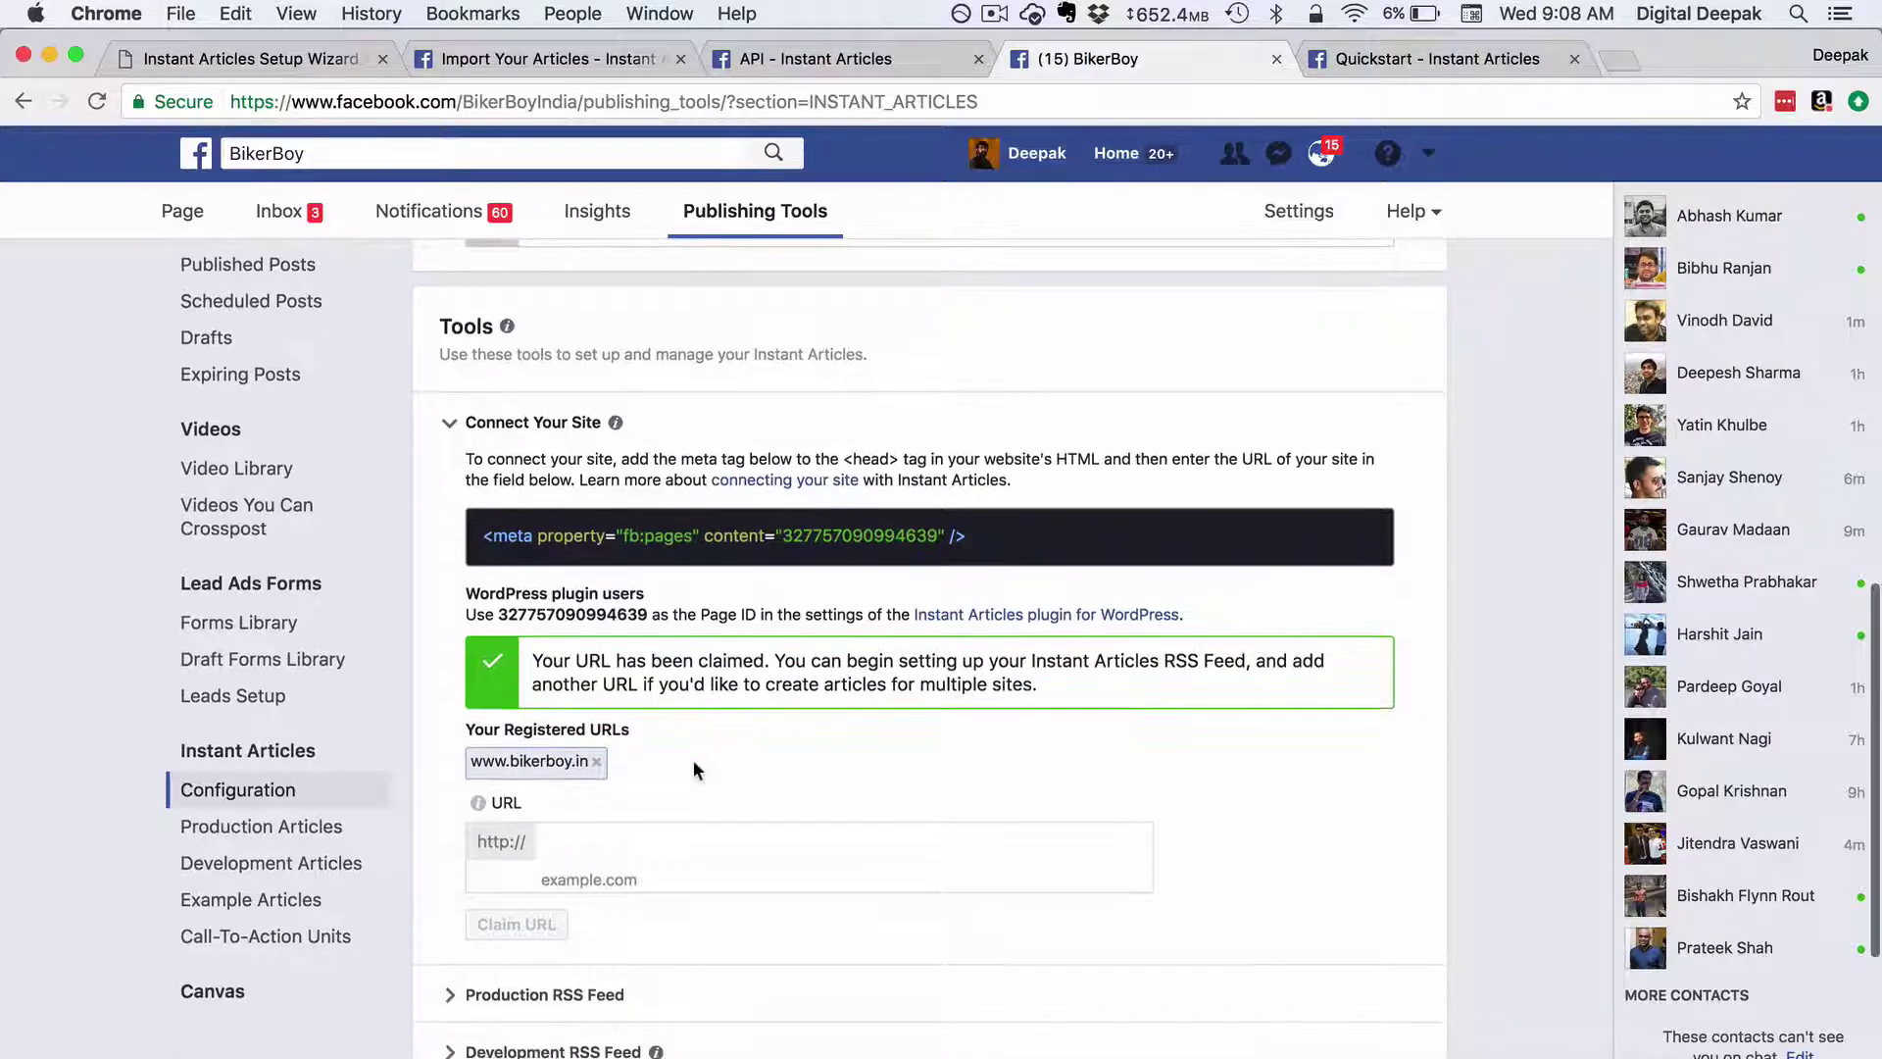
left_click(661, 883)
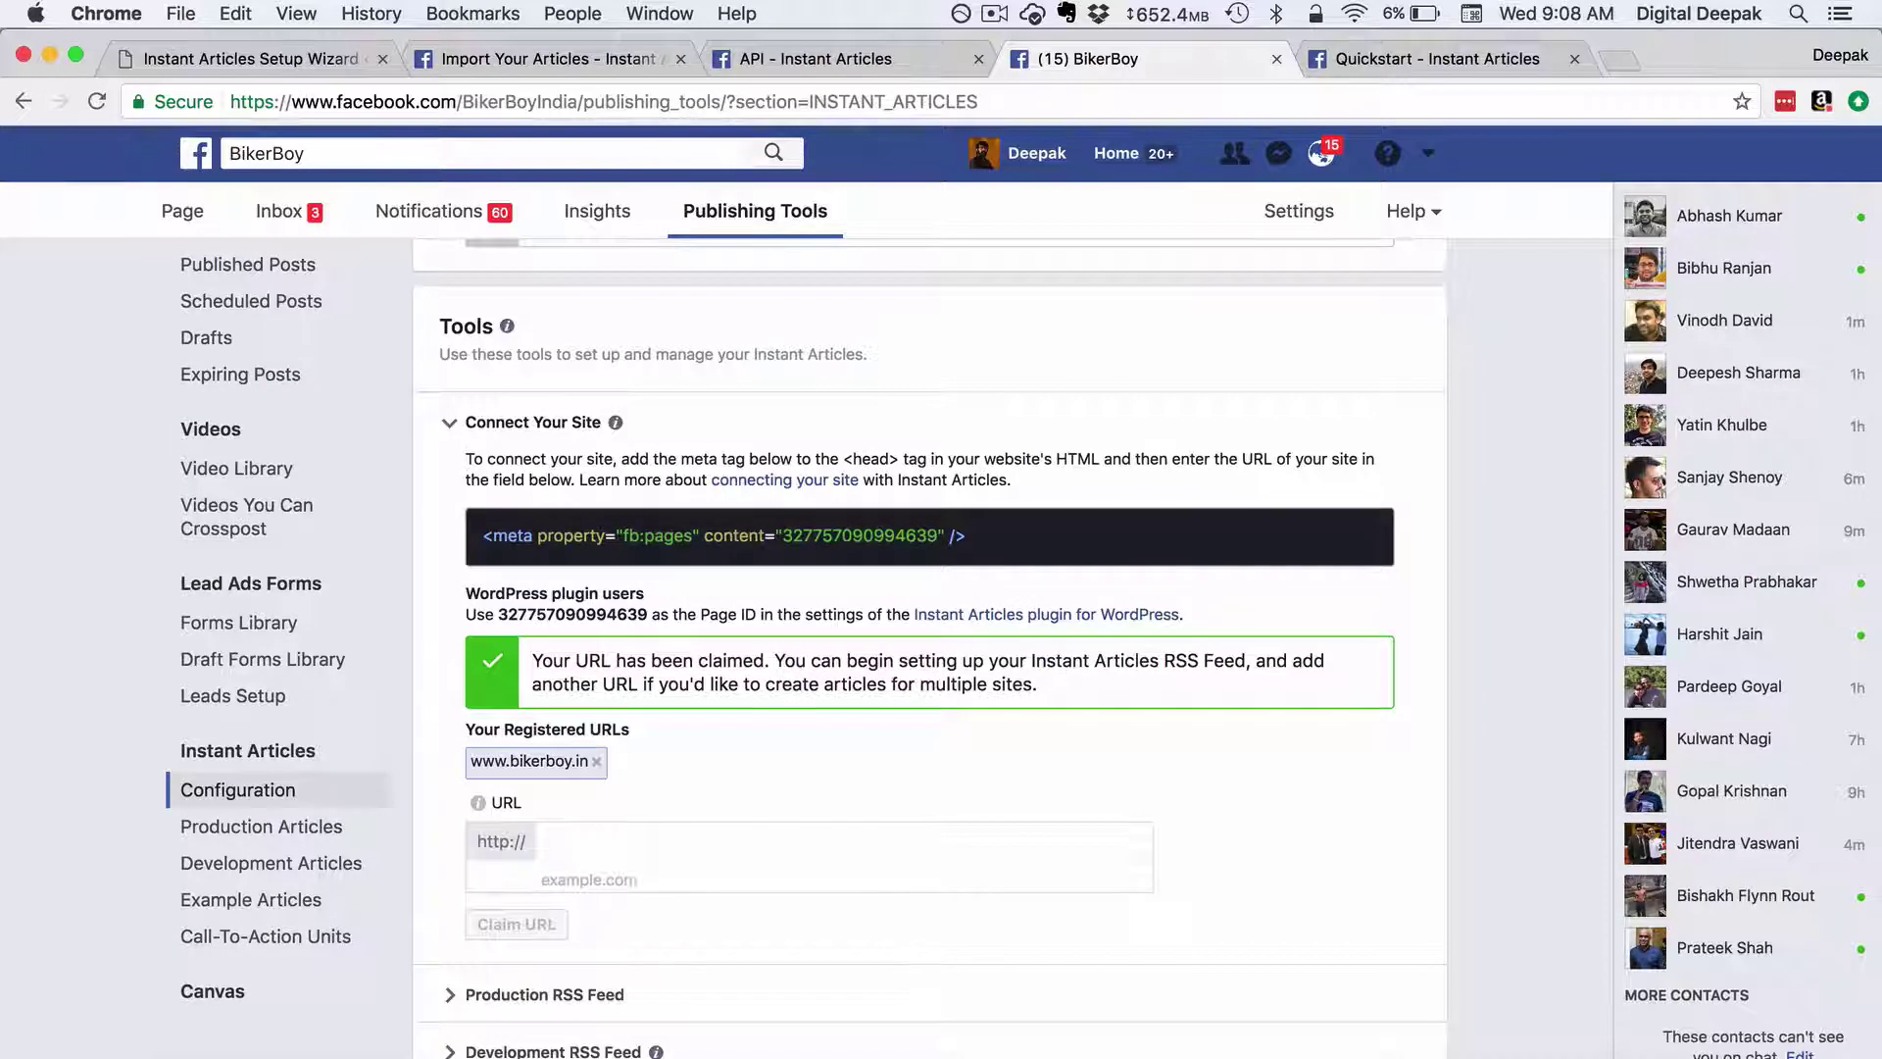
type("bikerboy.")
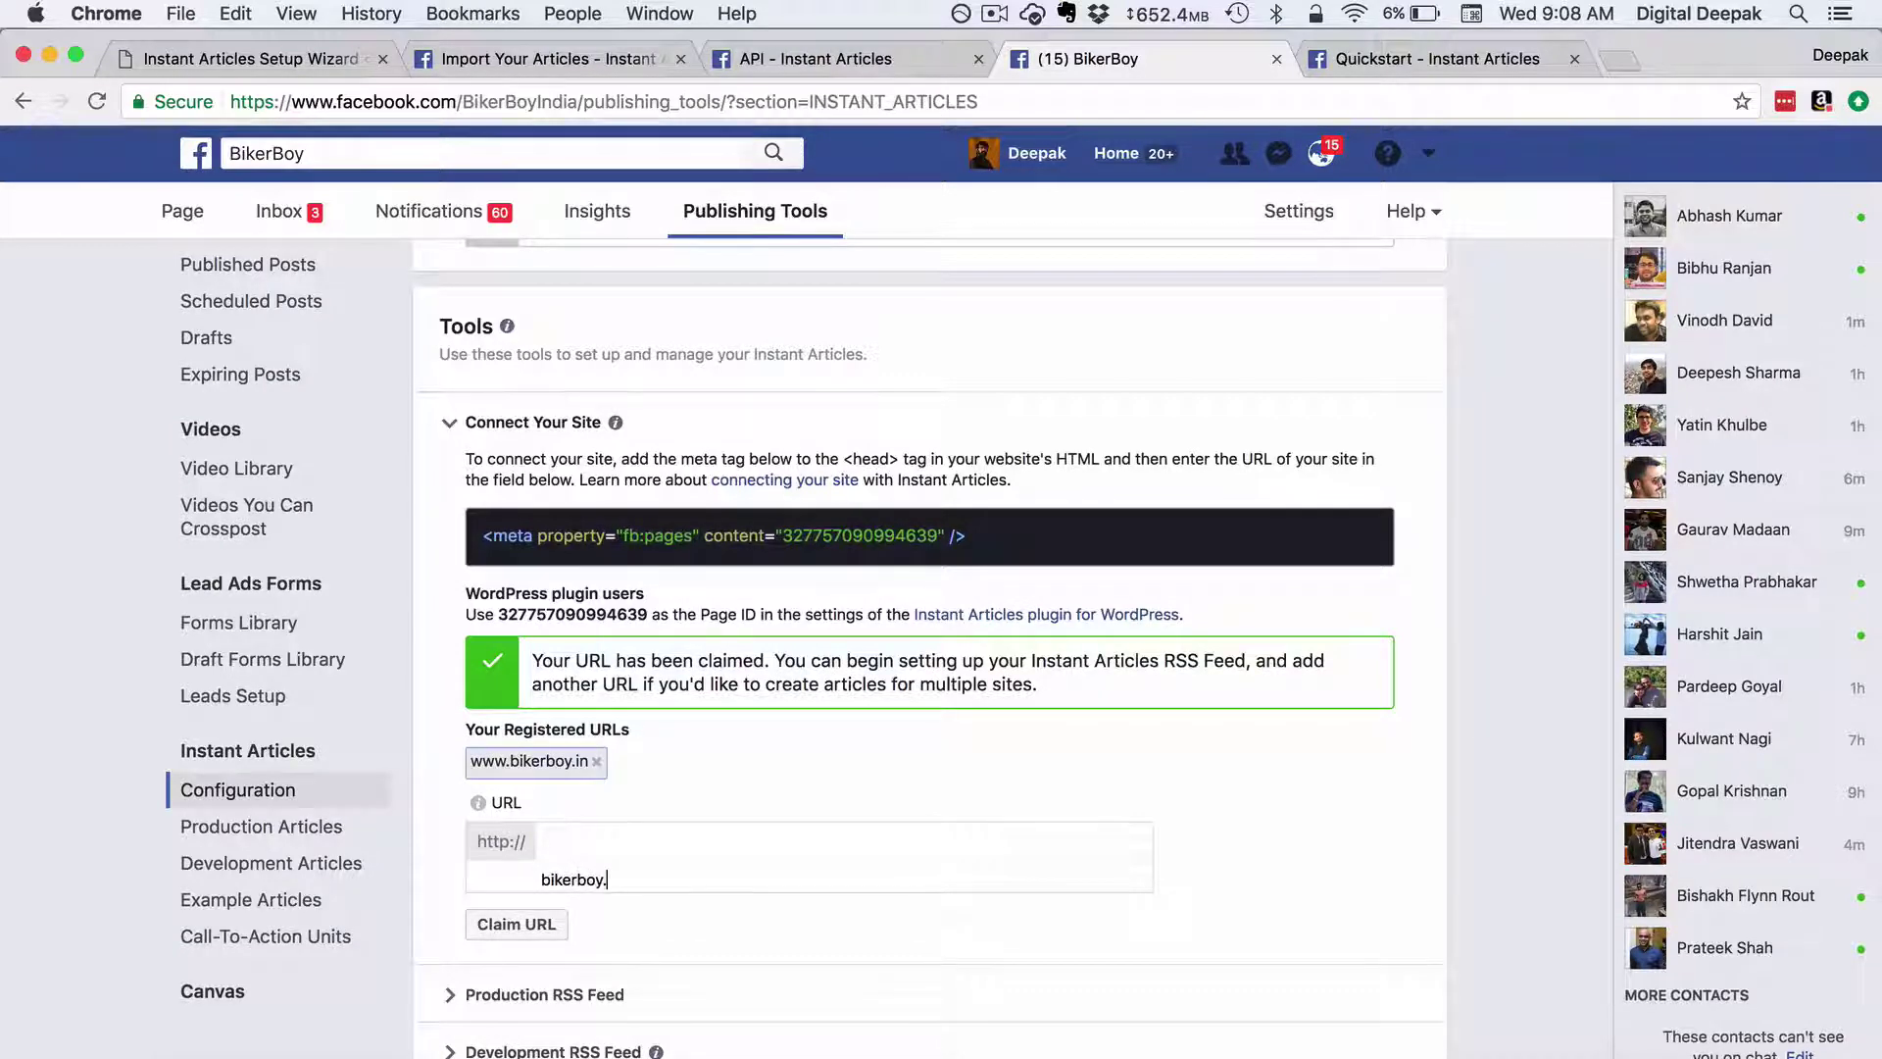
type("in")
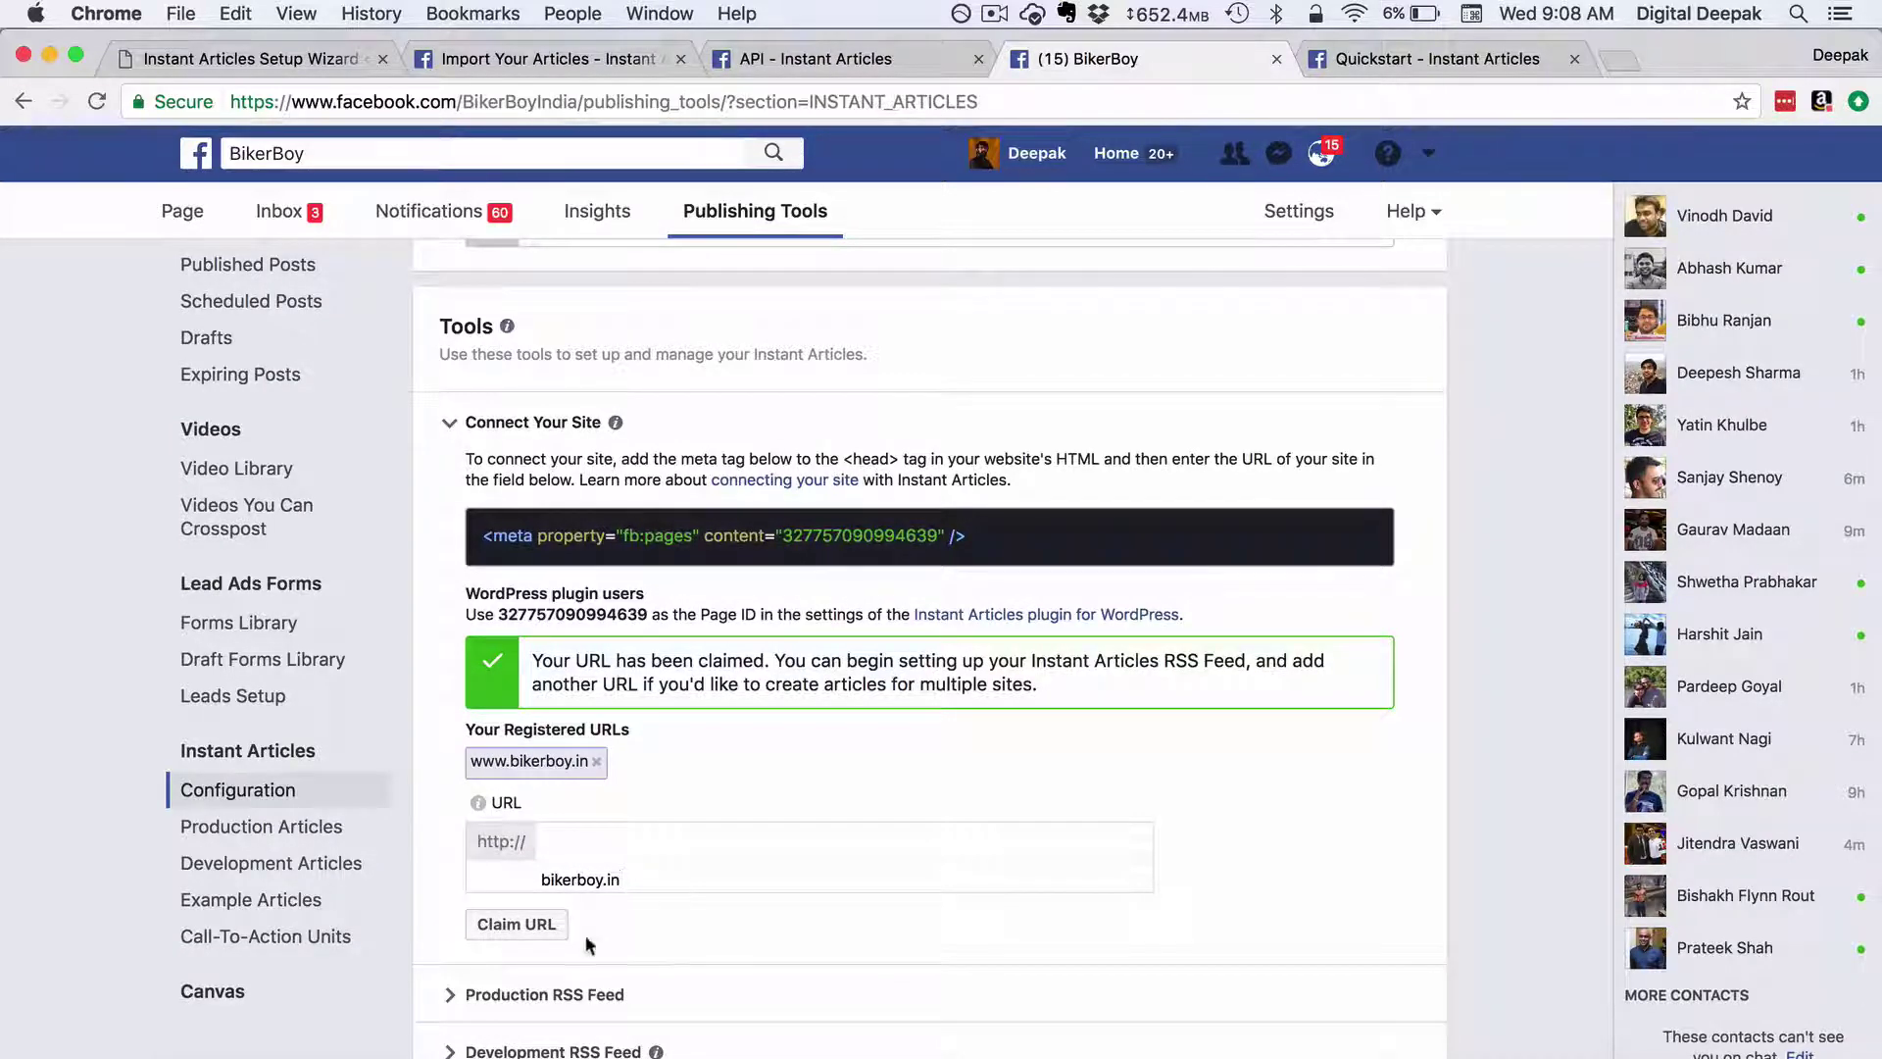
left_click(516, 921)
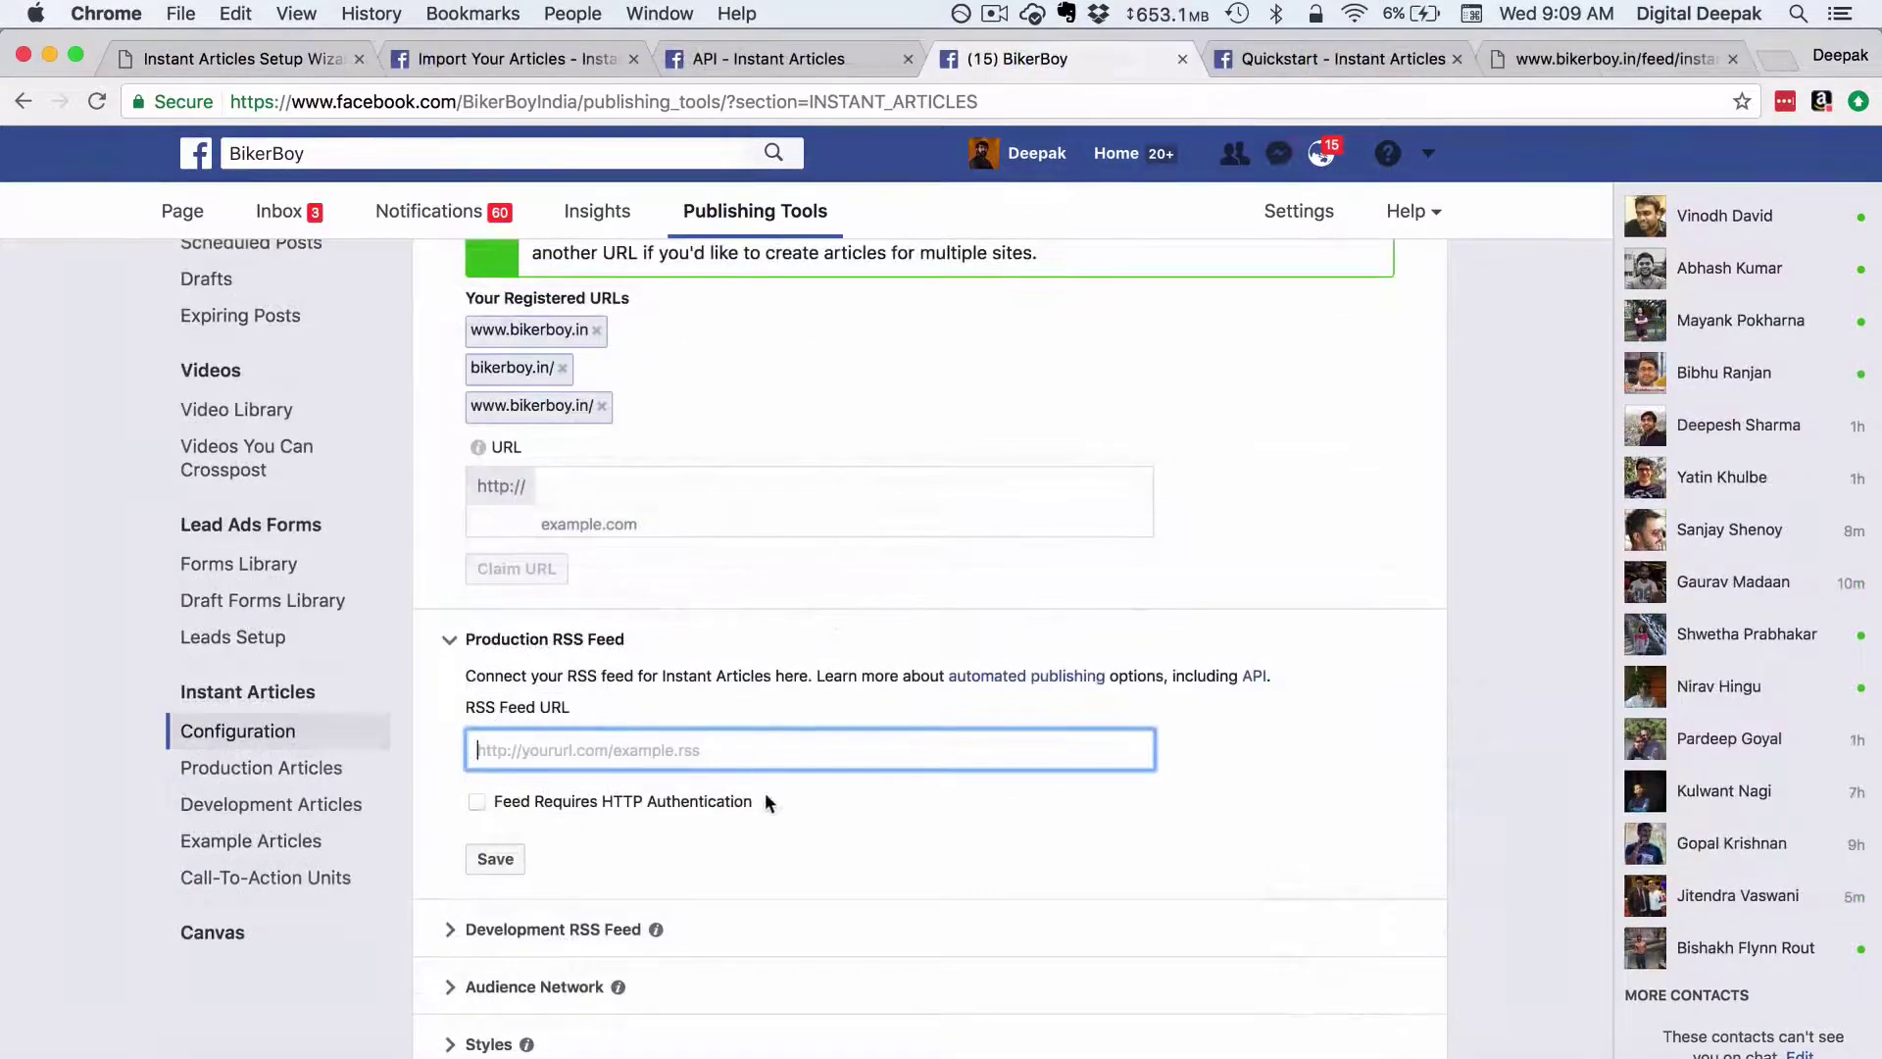
left_click(765, 794)
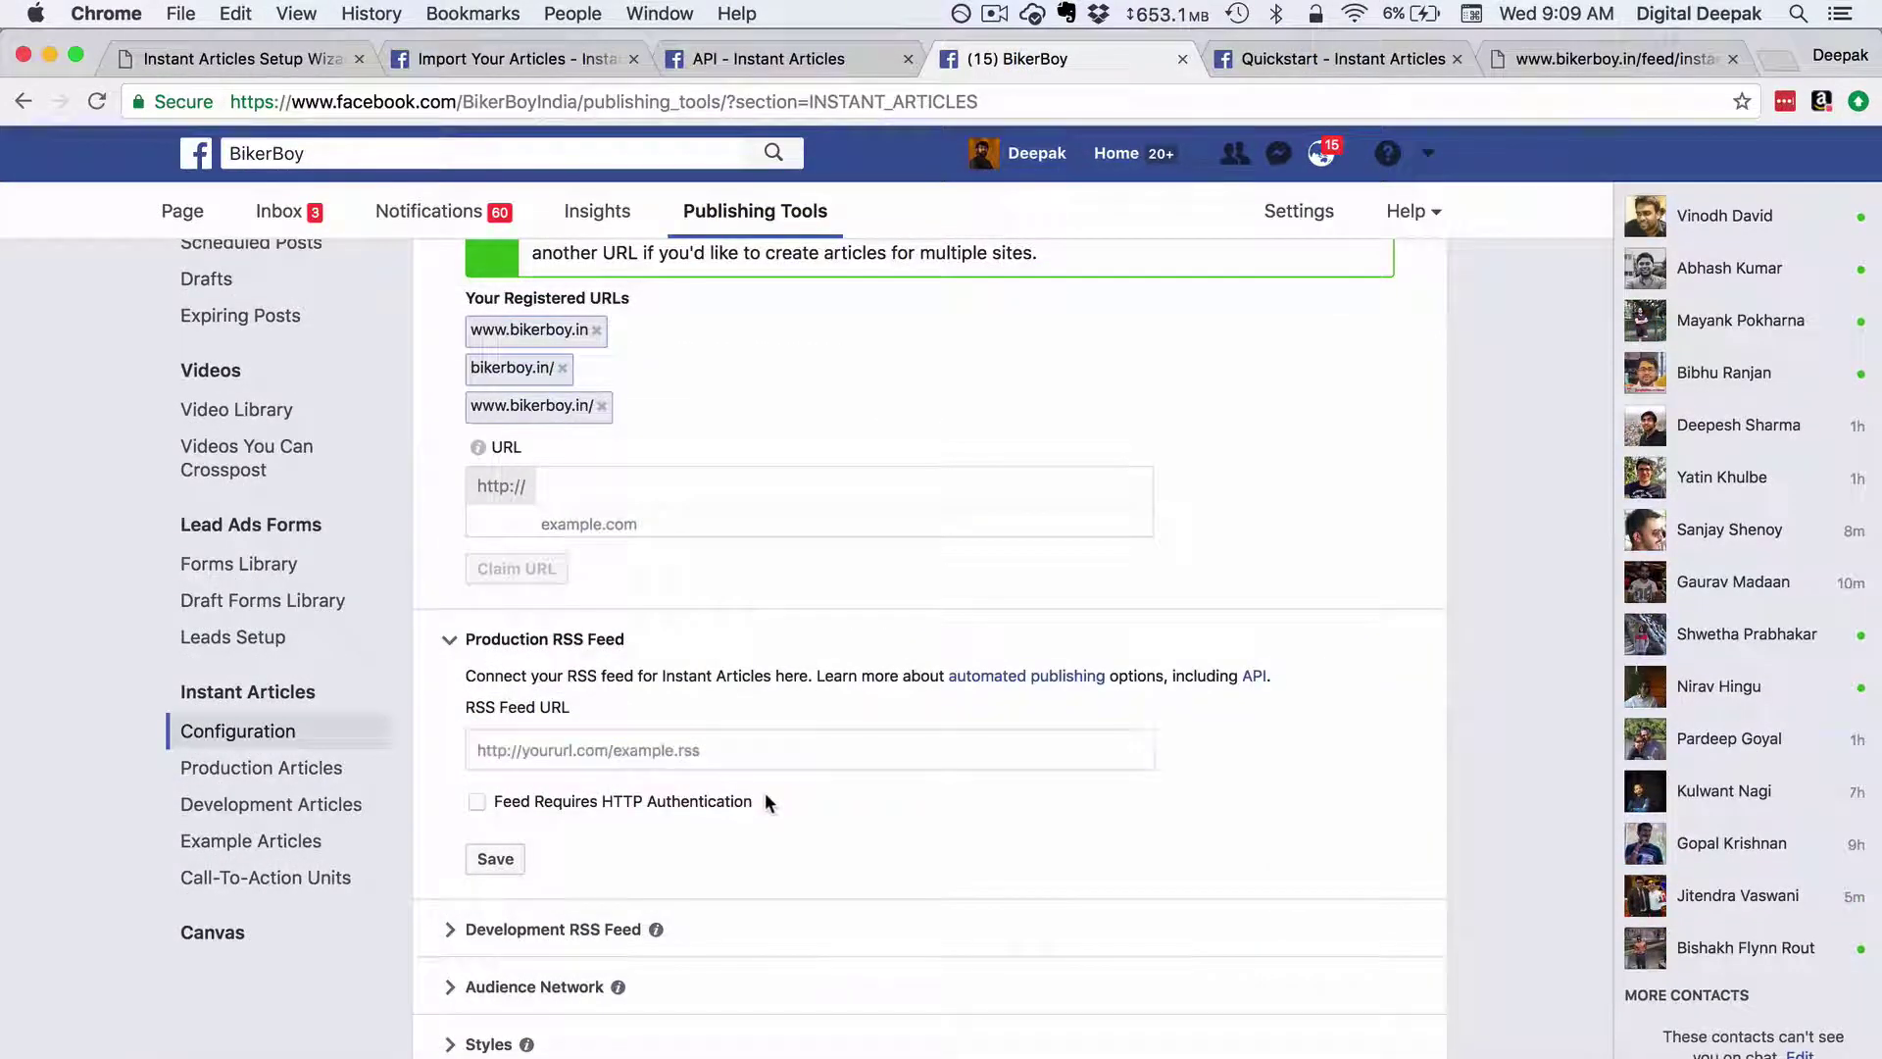
left_click(785, 760)
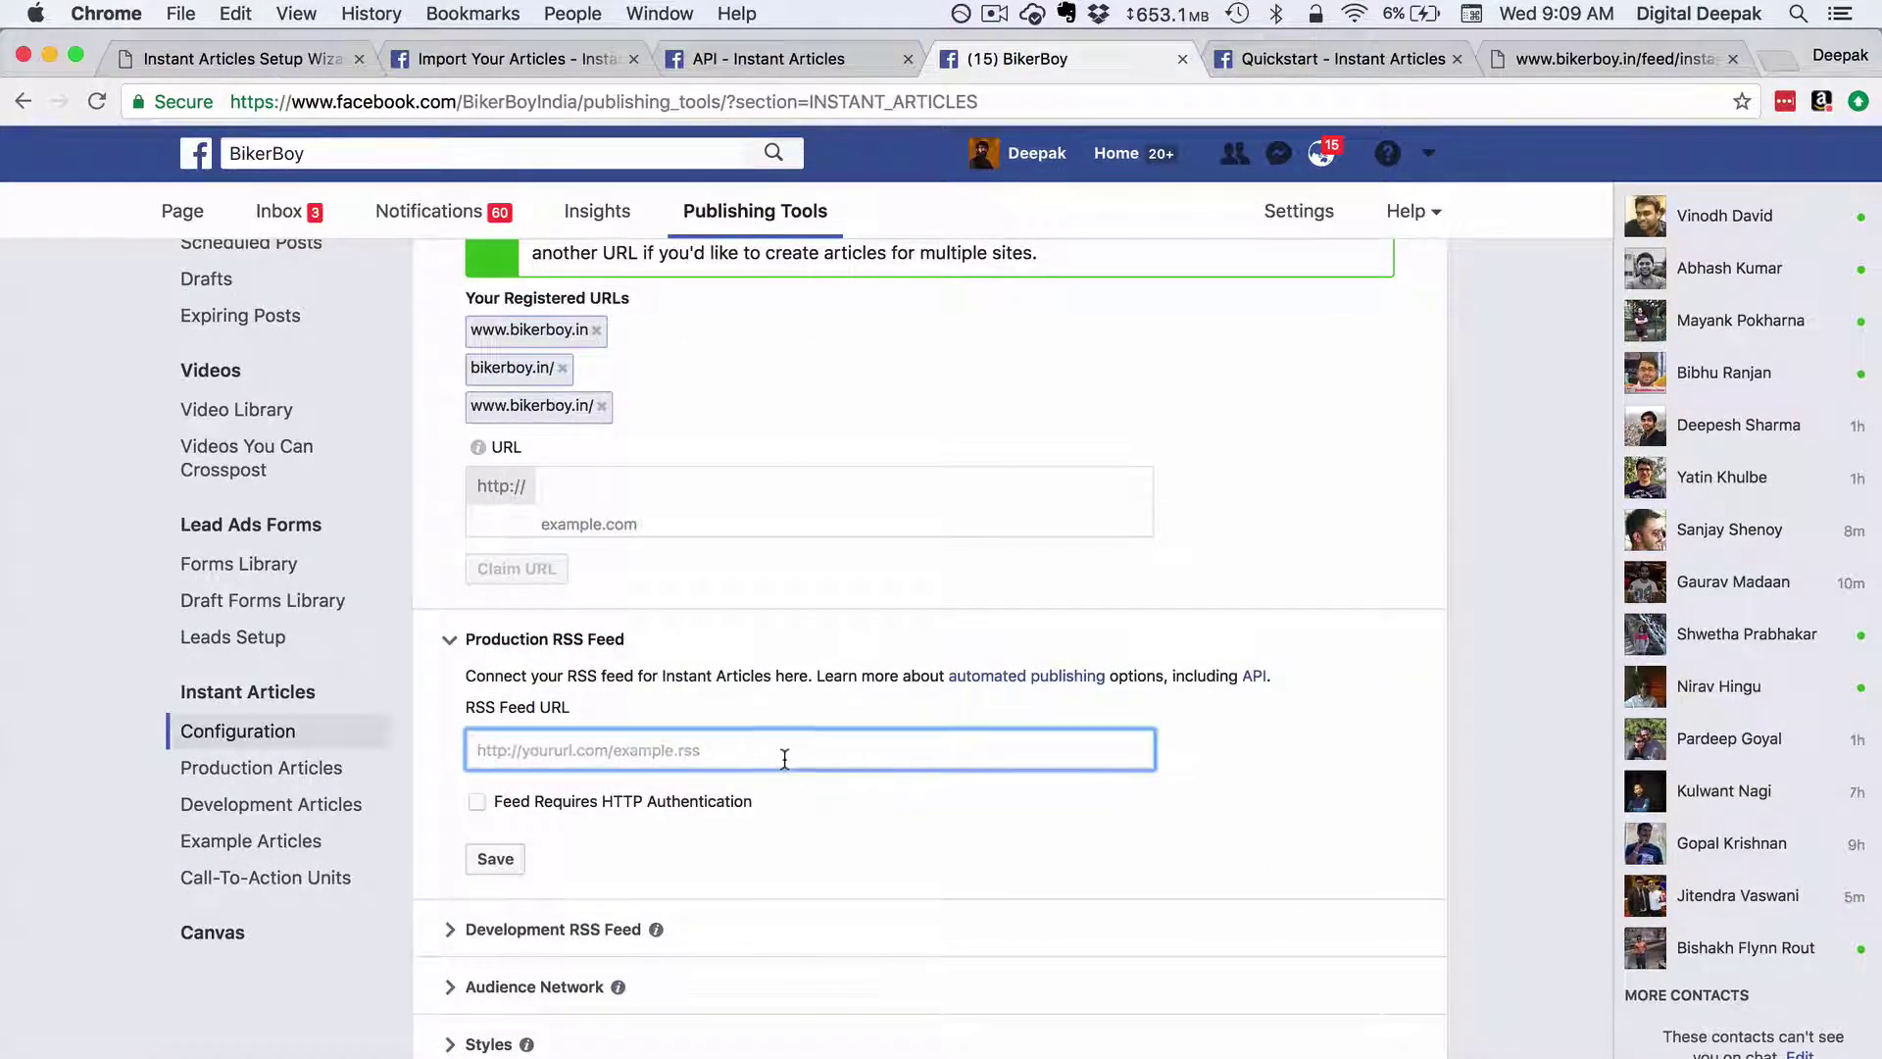
left_click(1581, 56)
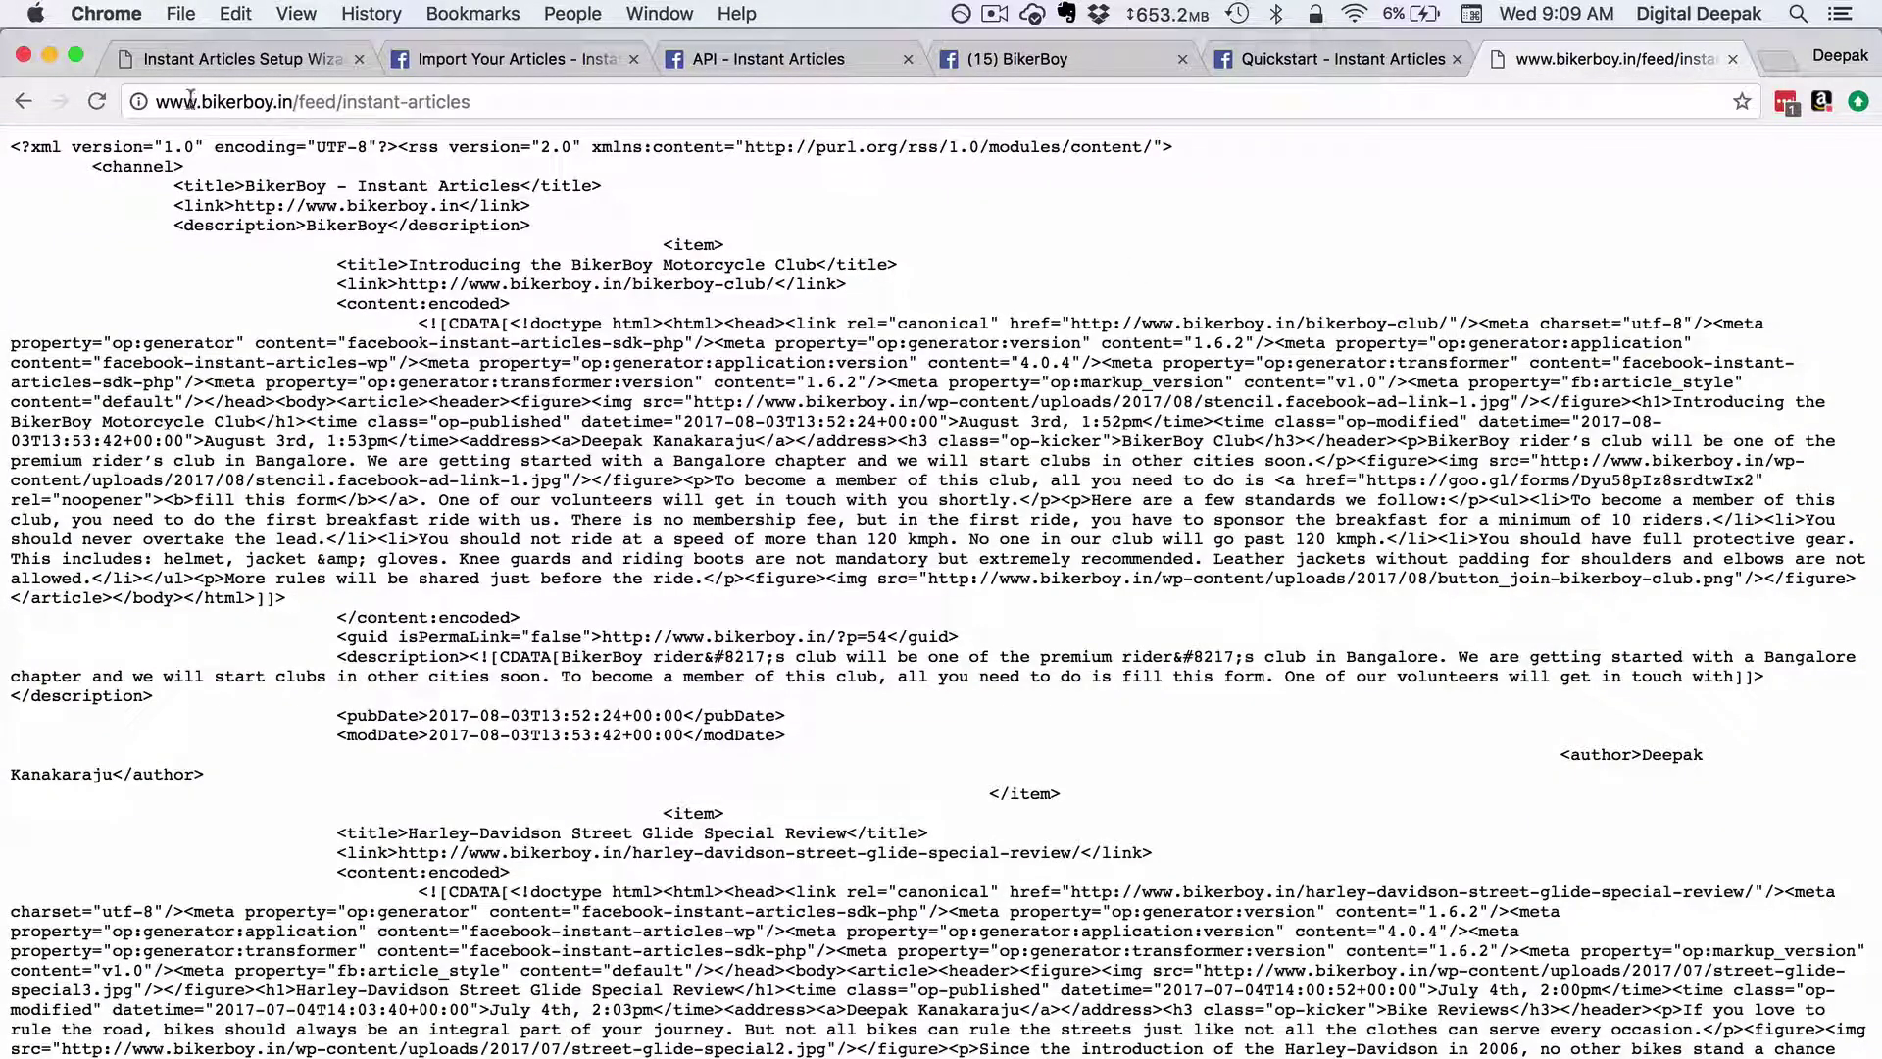
left_click_drag(155, 99, 492, 97)
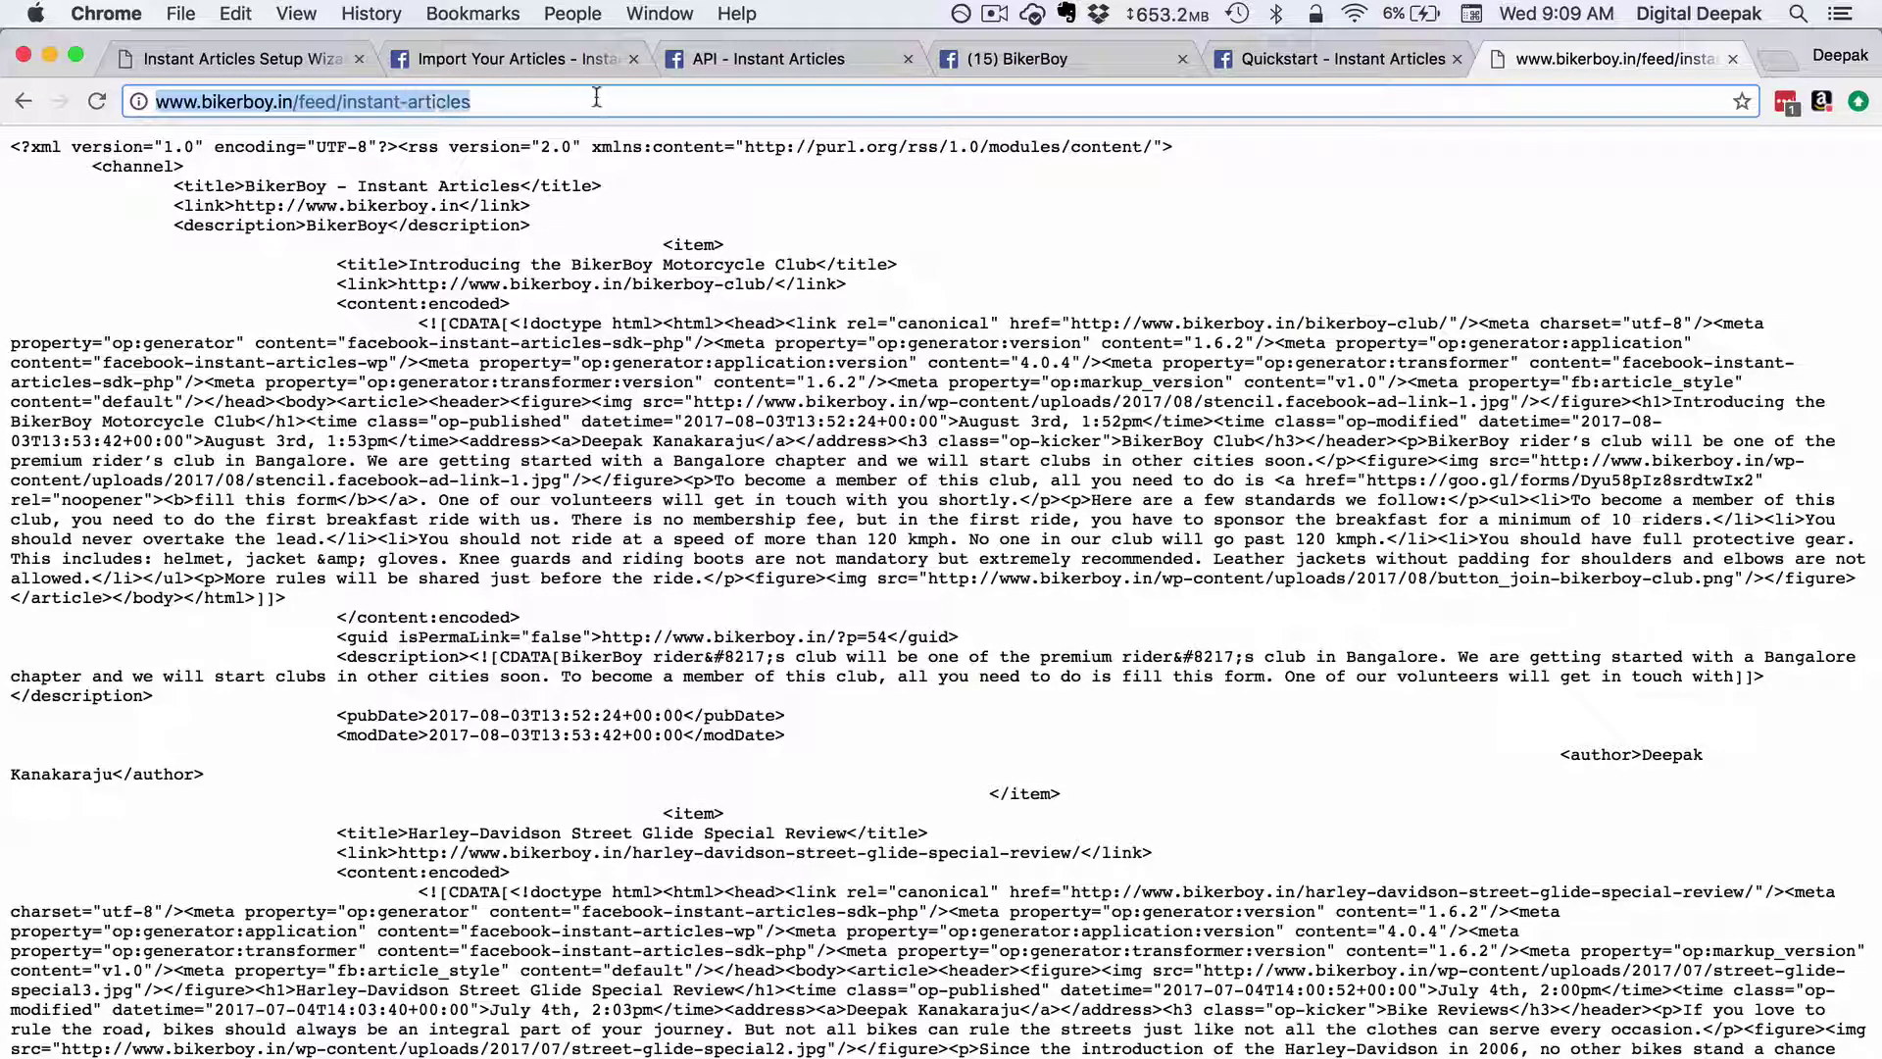
key("super+c")
left_click(596, 97)
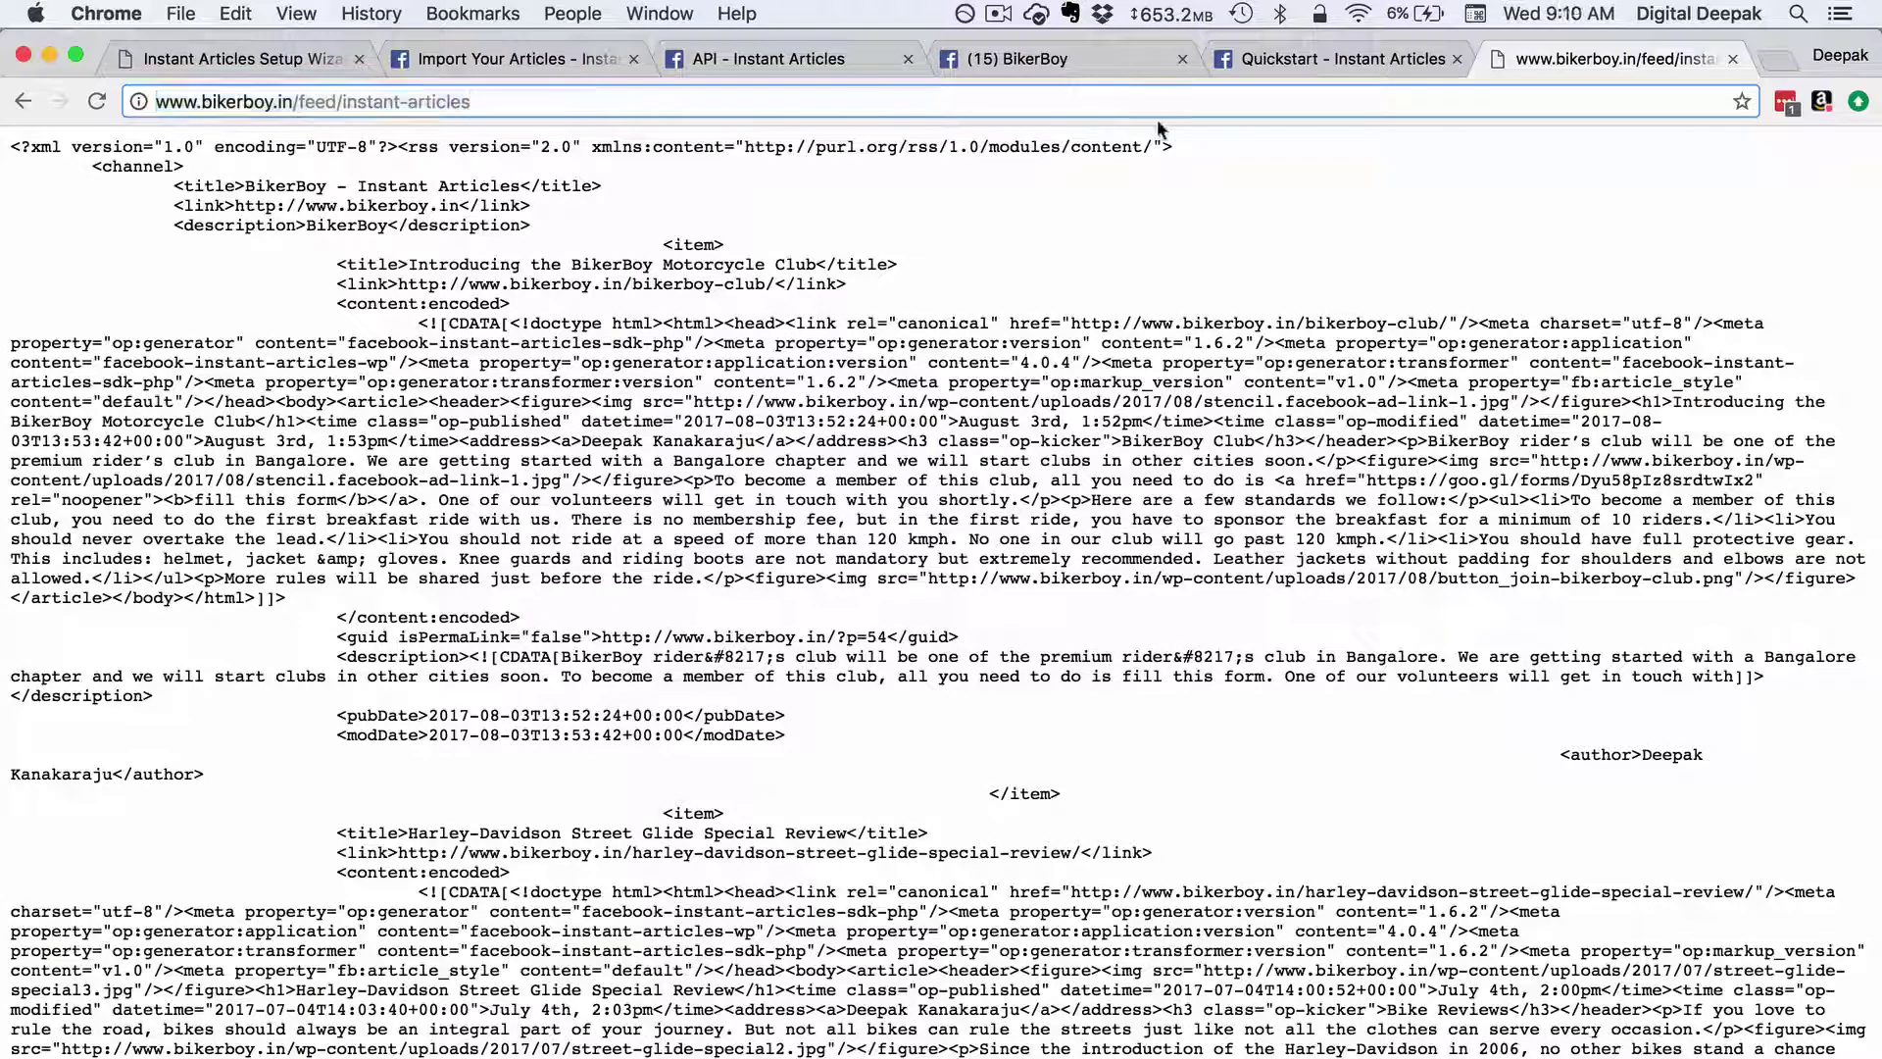
left_click(1028, 61)
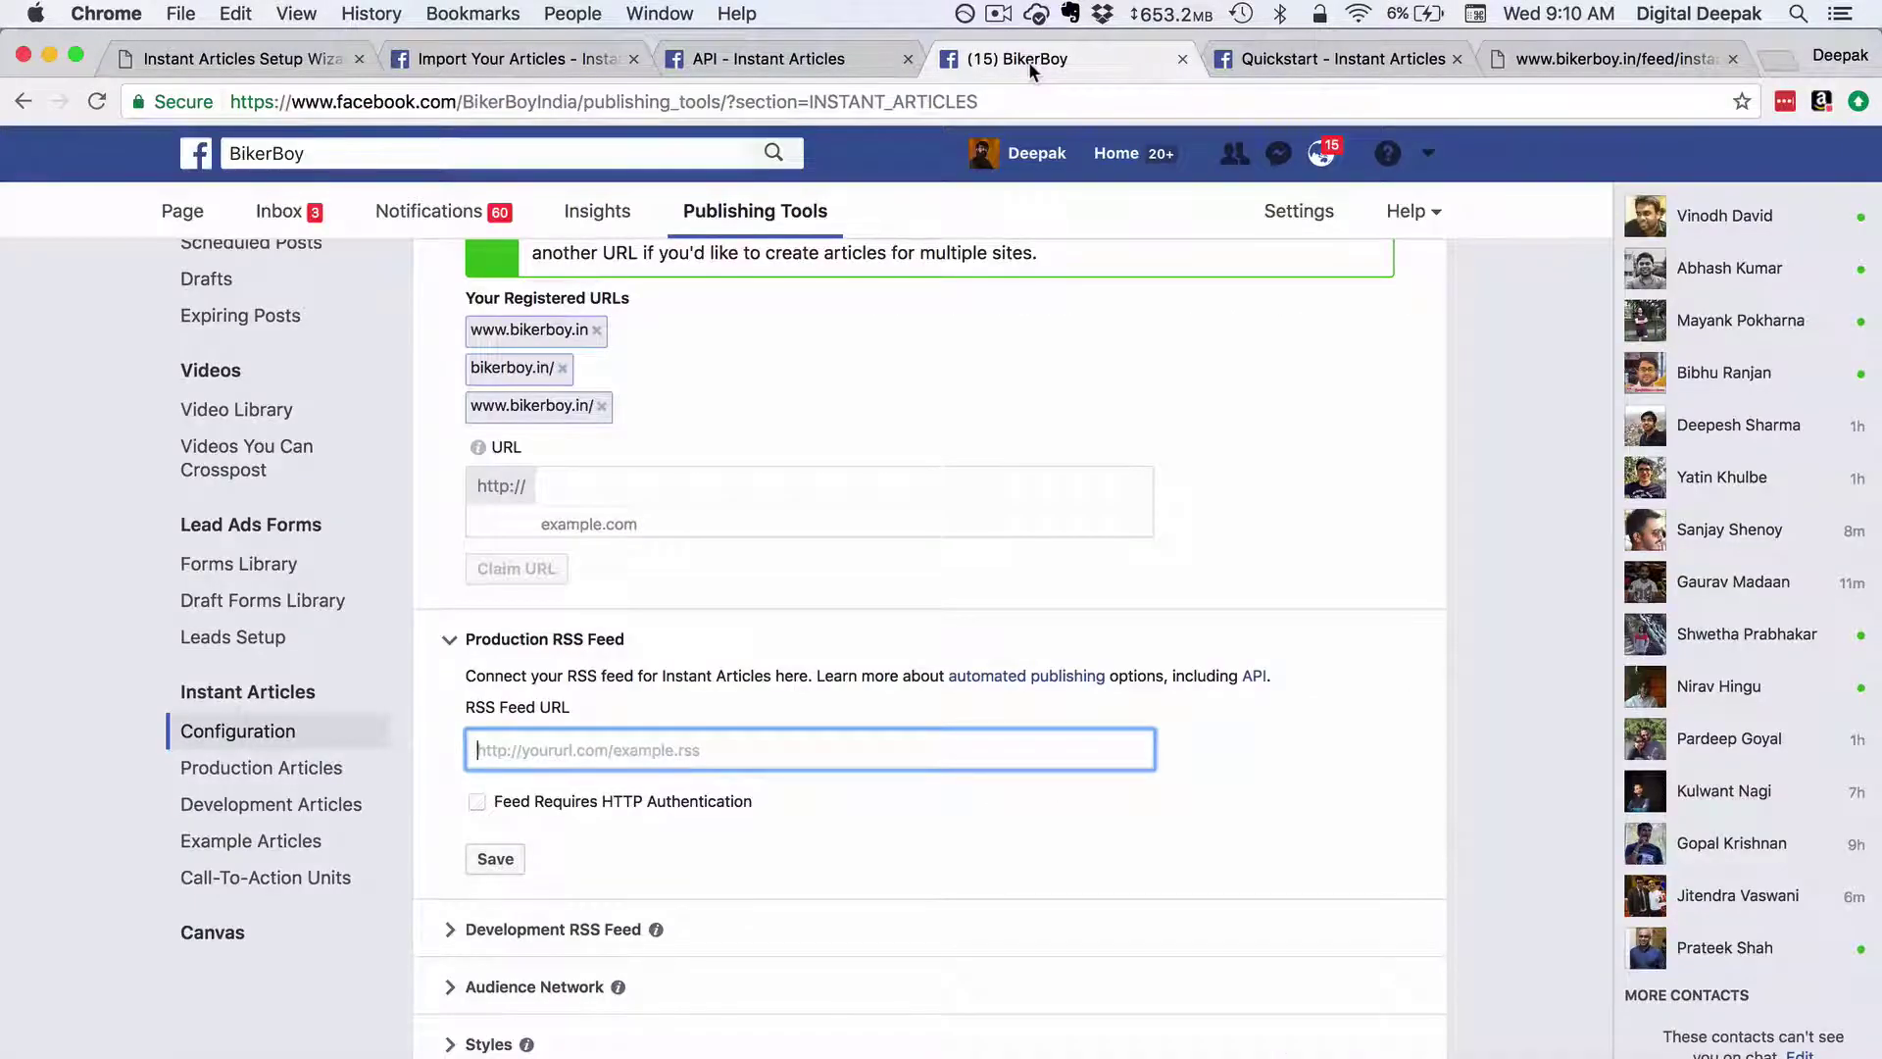
key("super+v")
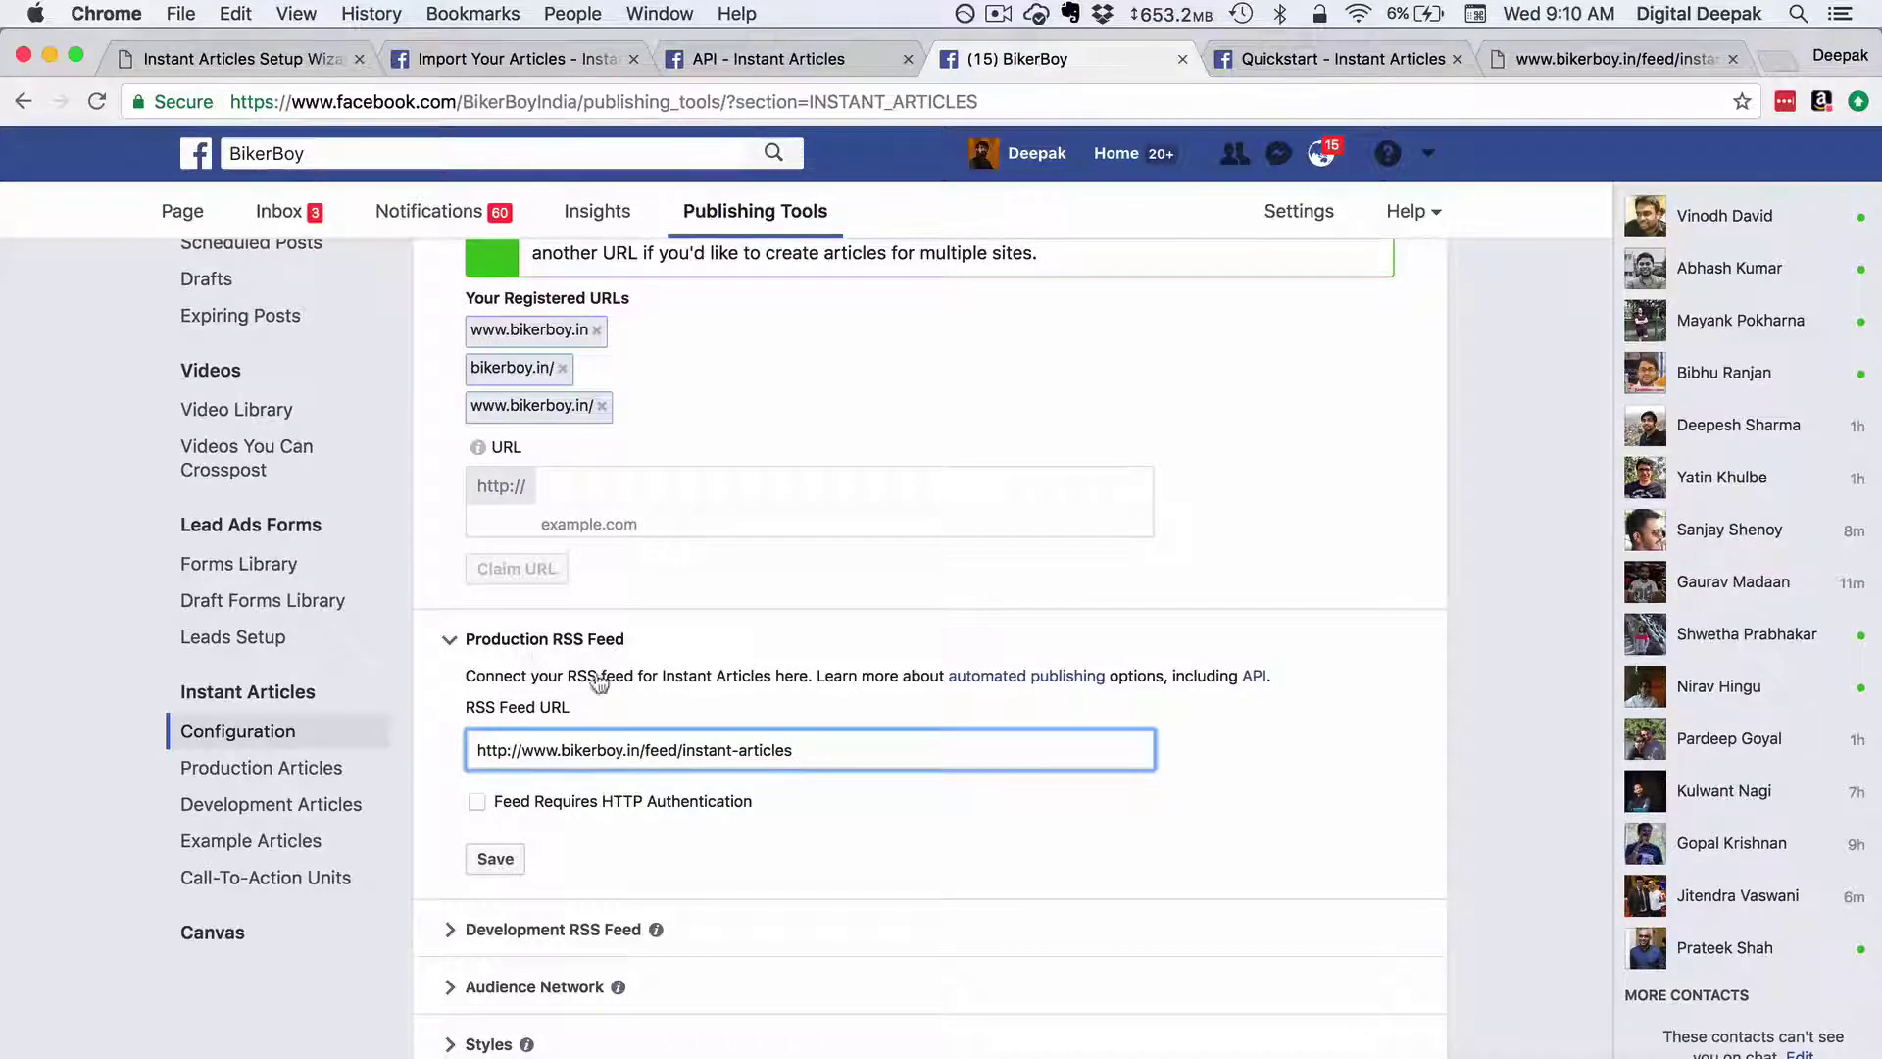
left_click(507, 856)
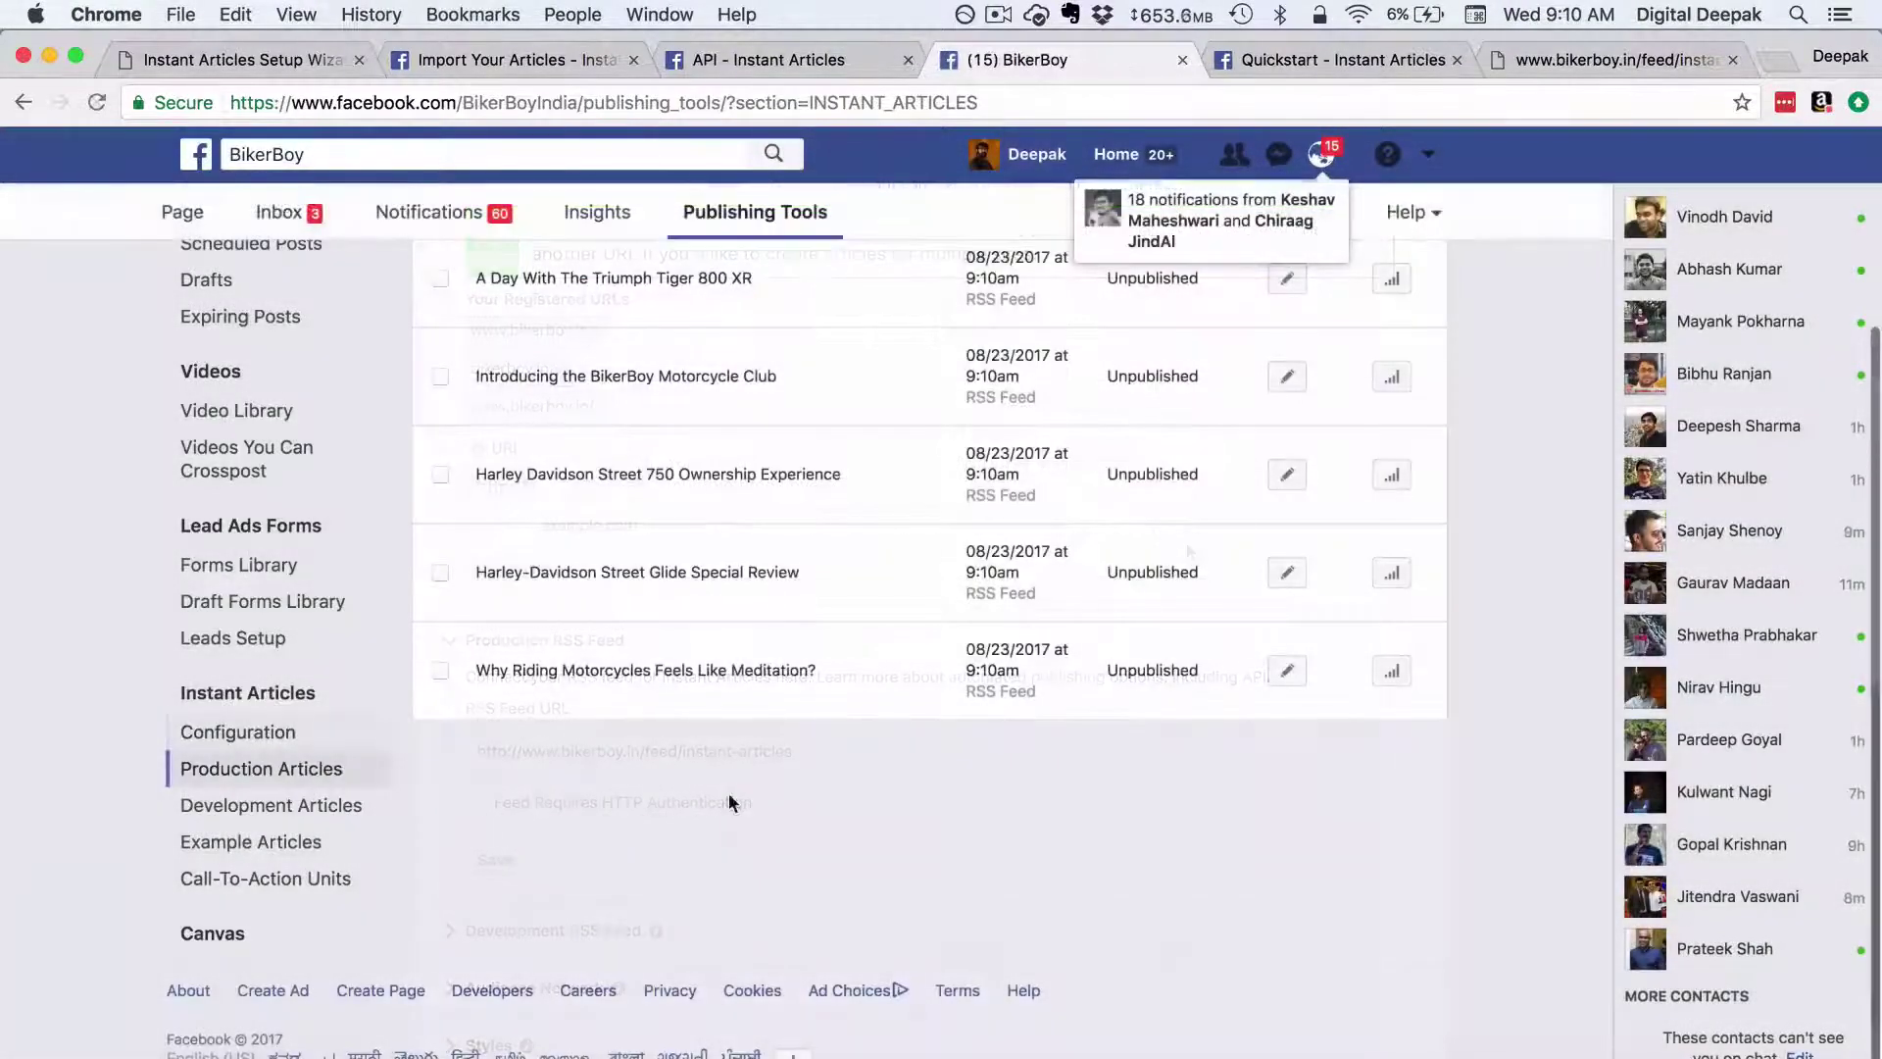
In Production Articles, select "A Day With The Triumph Tiger 800 XR" and check which actions are available for it.
scroll(727, 792, "up", 5)
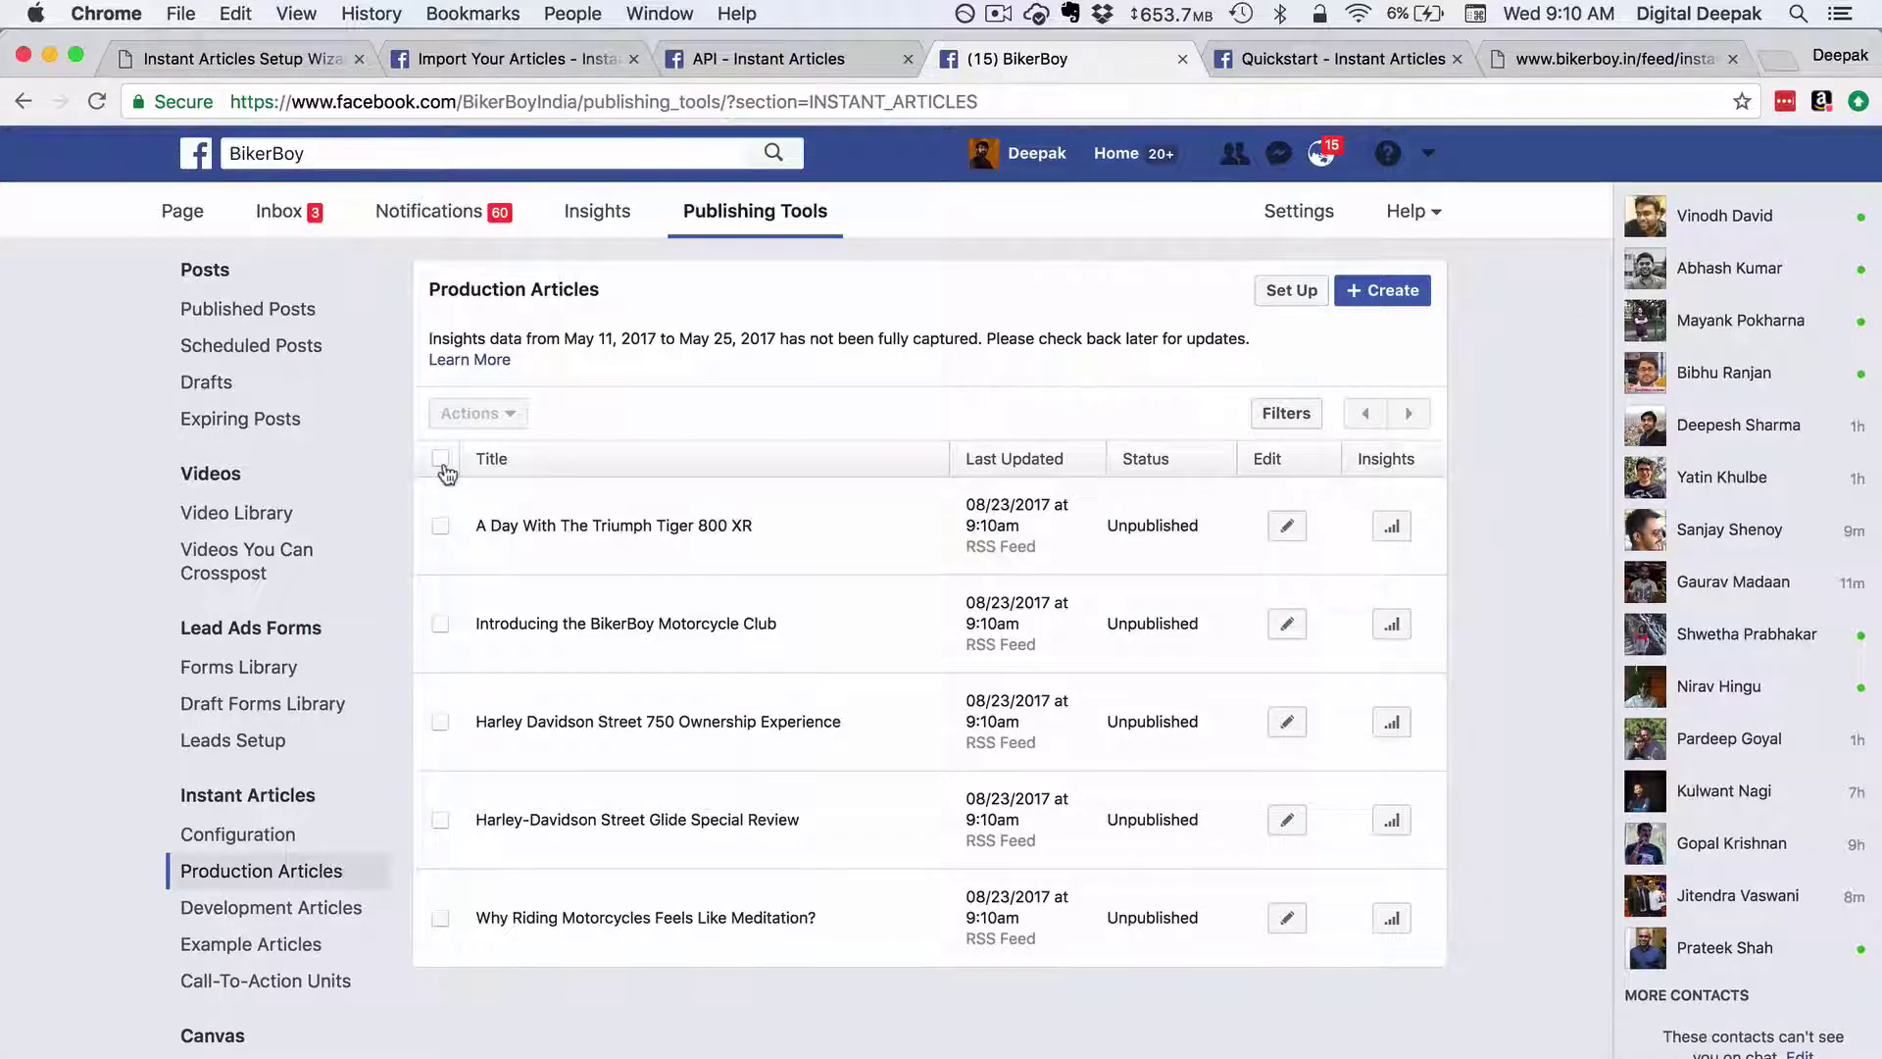
left_click(441, 529)
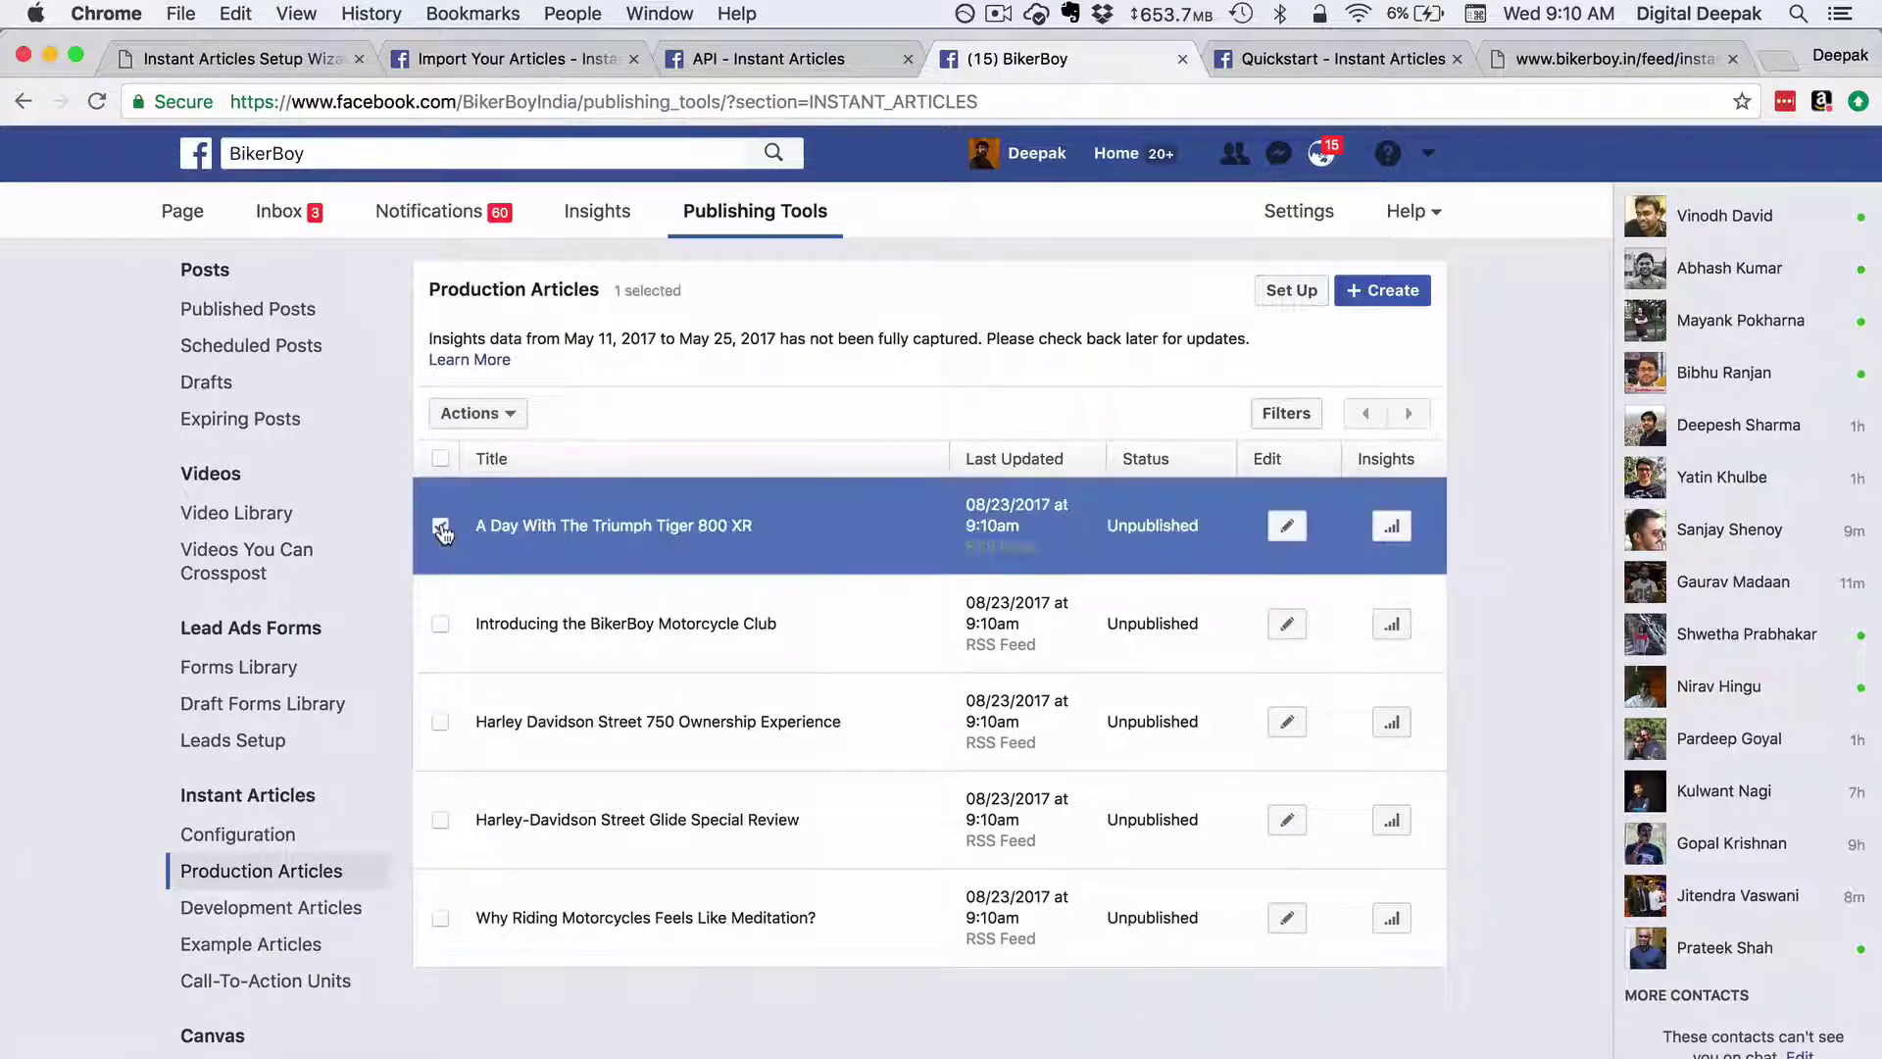
left_click(509, 415)
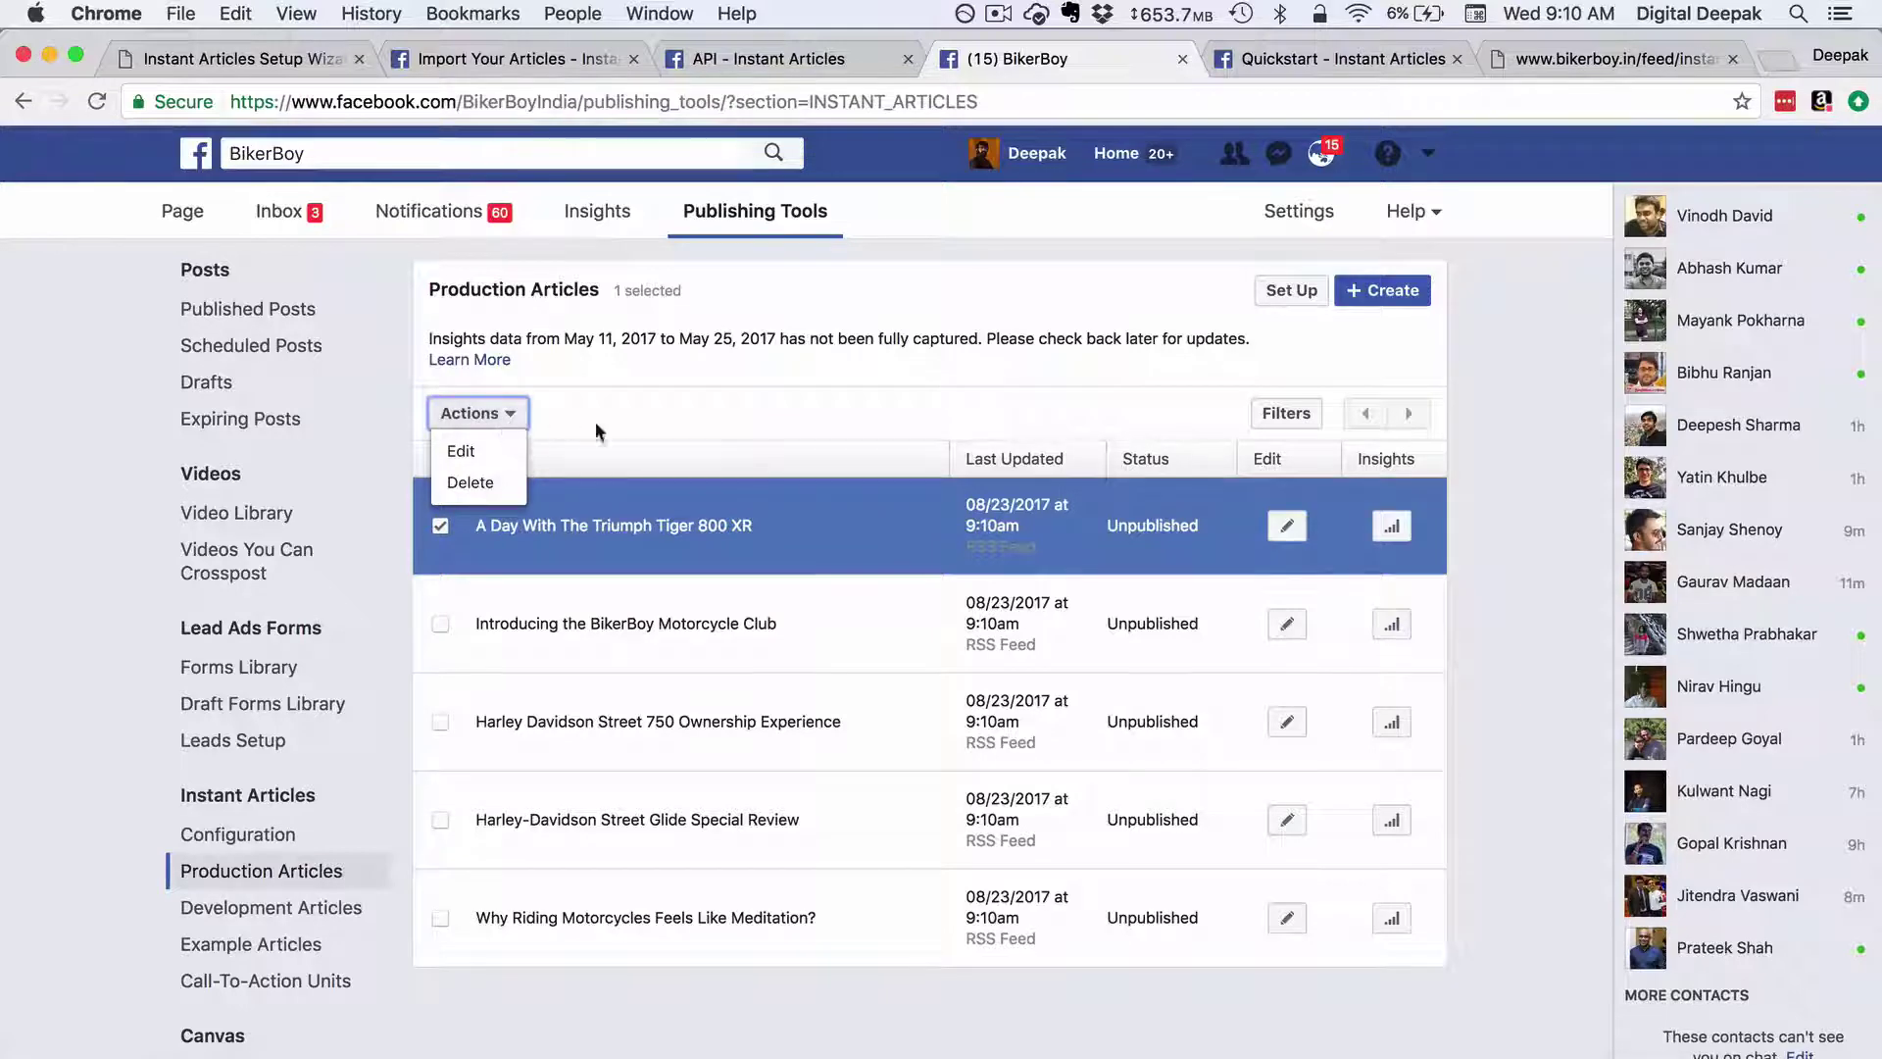
left_click(782, 448)
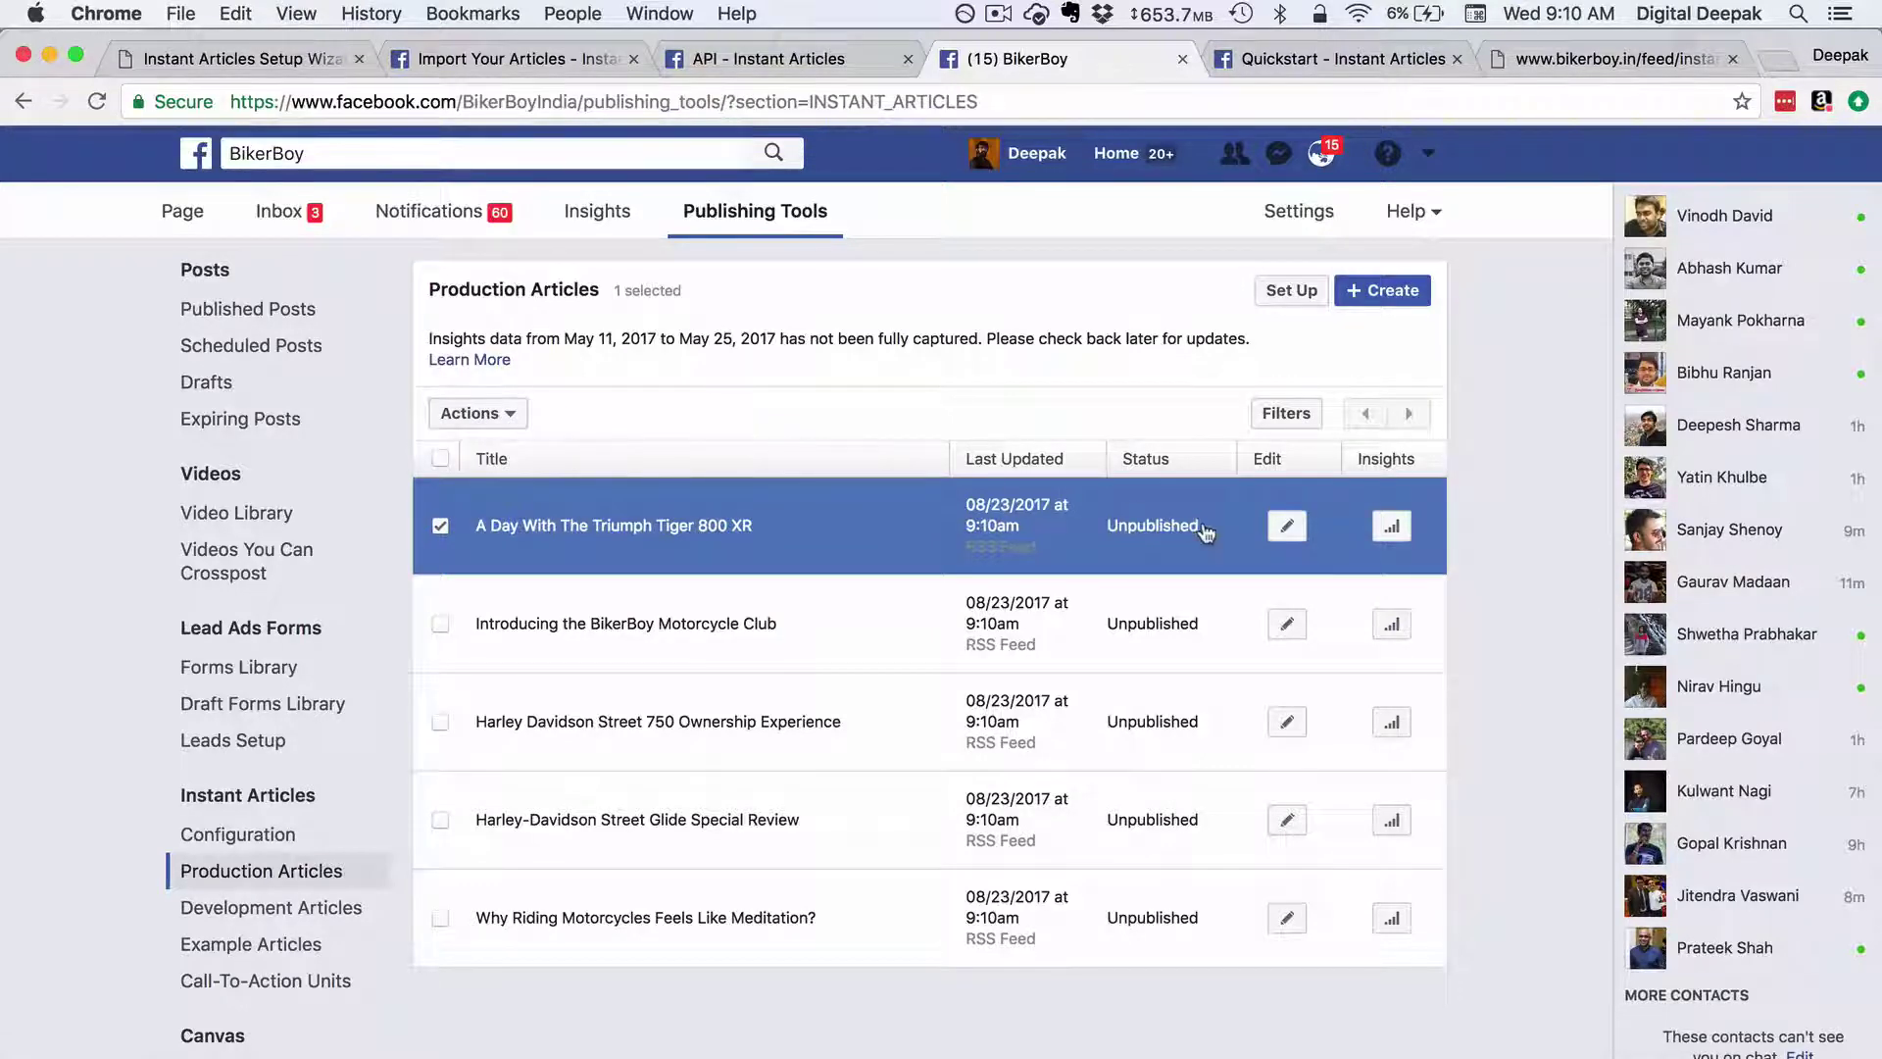
Open "A Day With The Triumph Tiger 800 XR" in the editor, examine its HTML markup and close it without saving.
left_click(1287, 529)
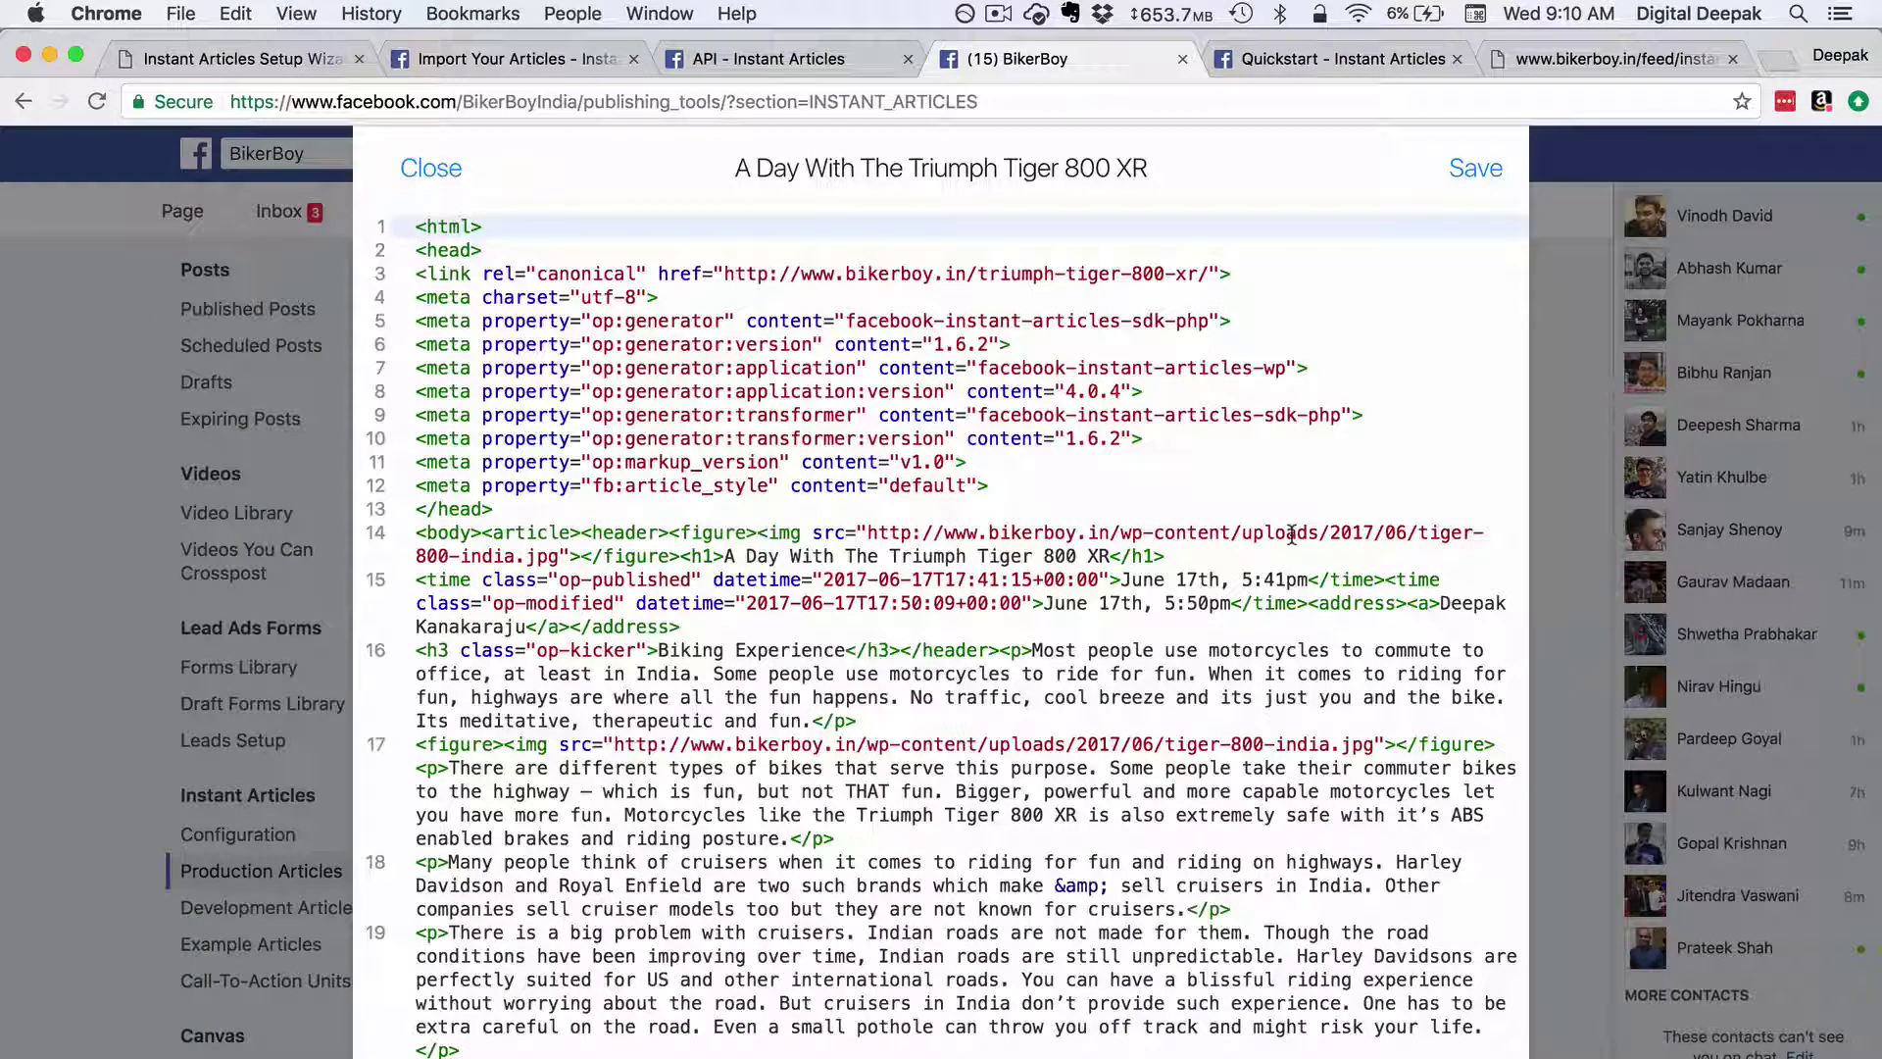
scroll(1292, 534, "down", 10)
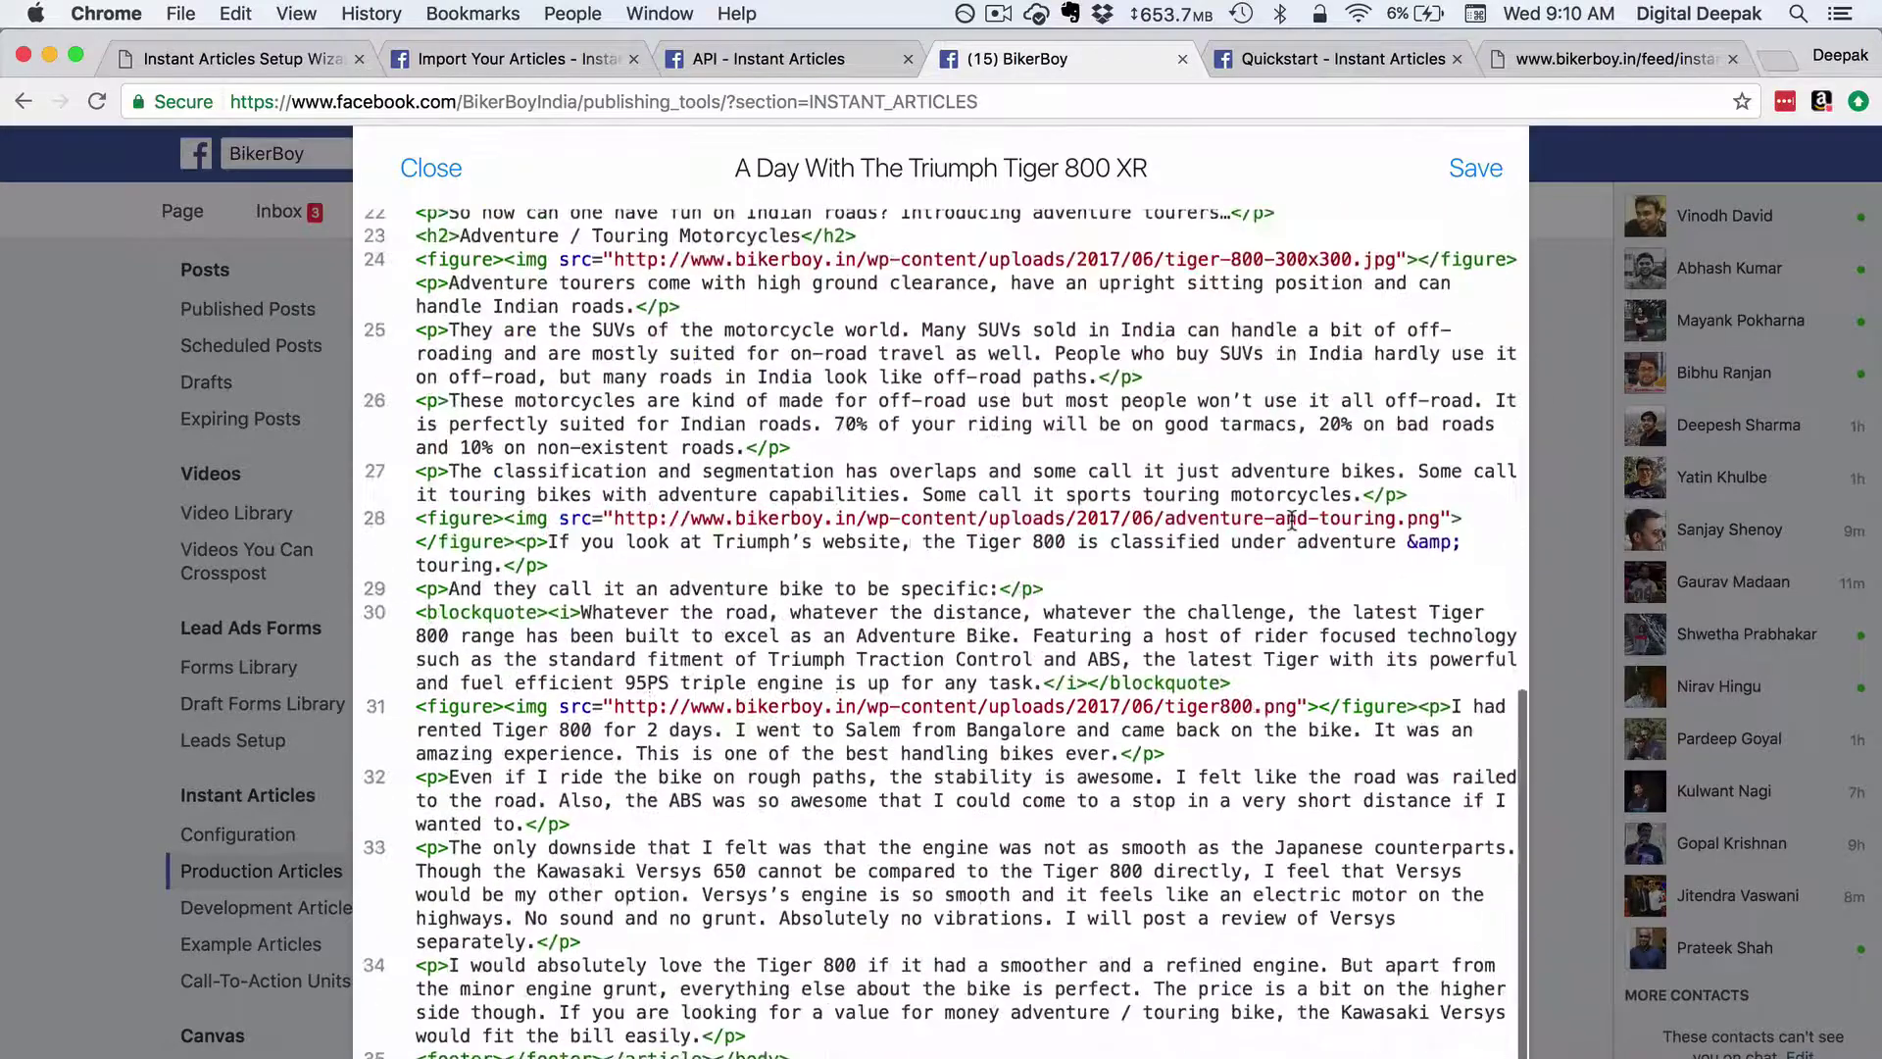
scroll(1292, 520, "up", 8)
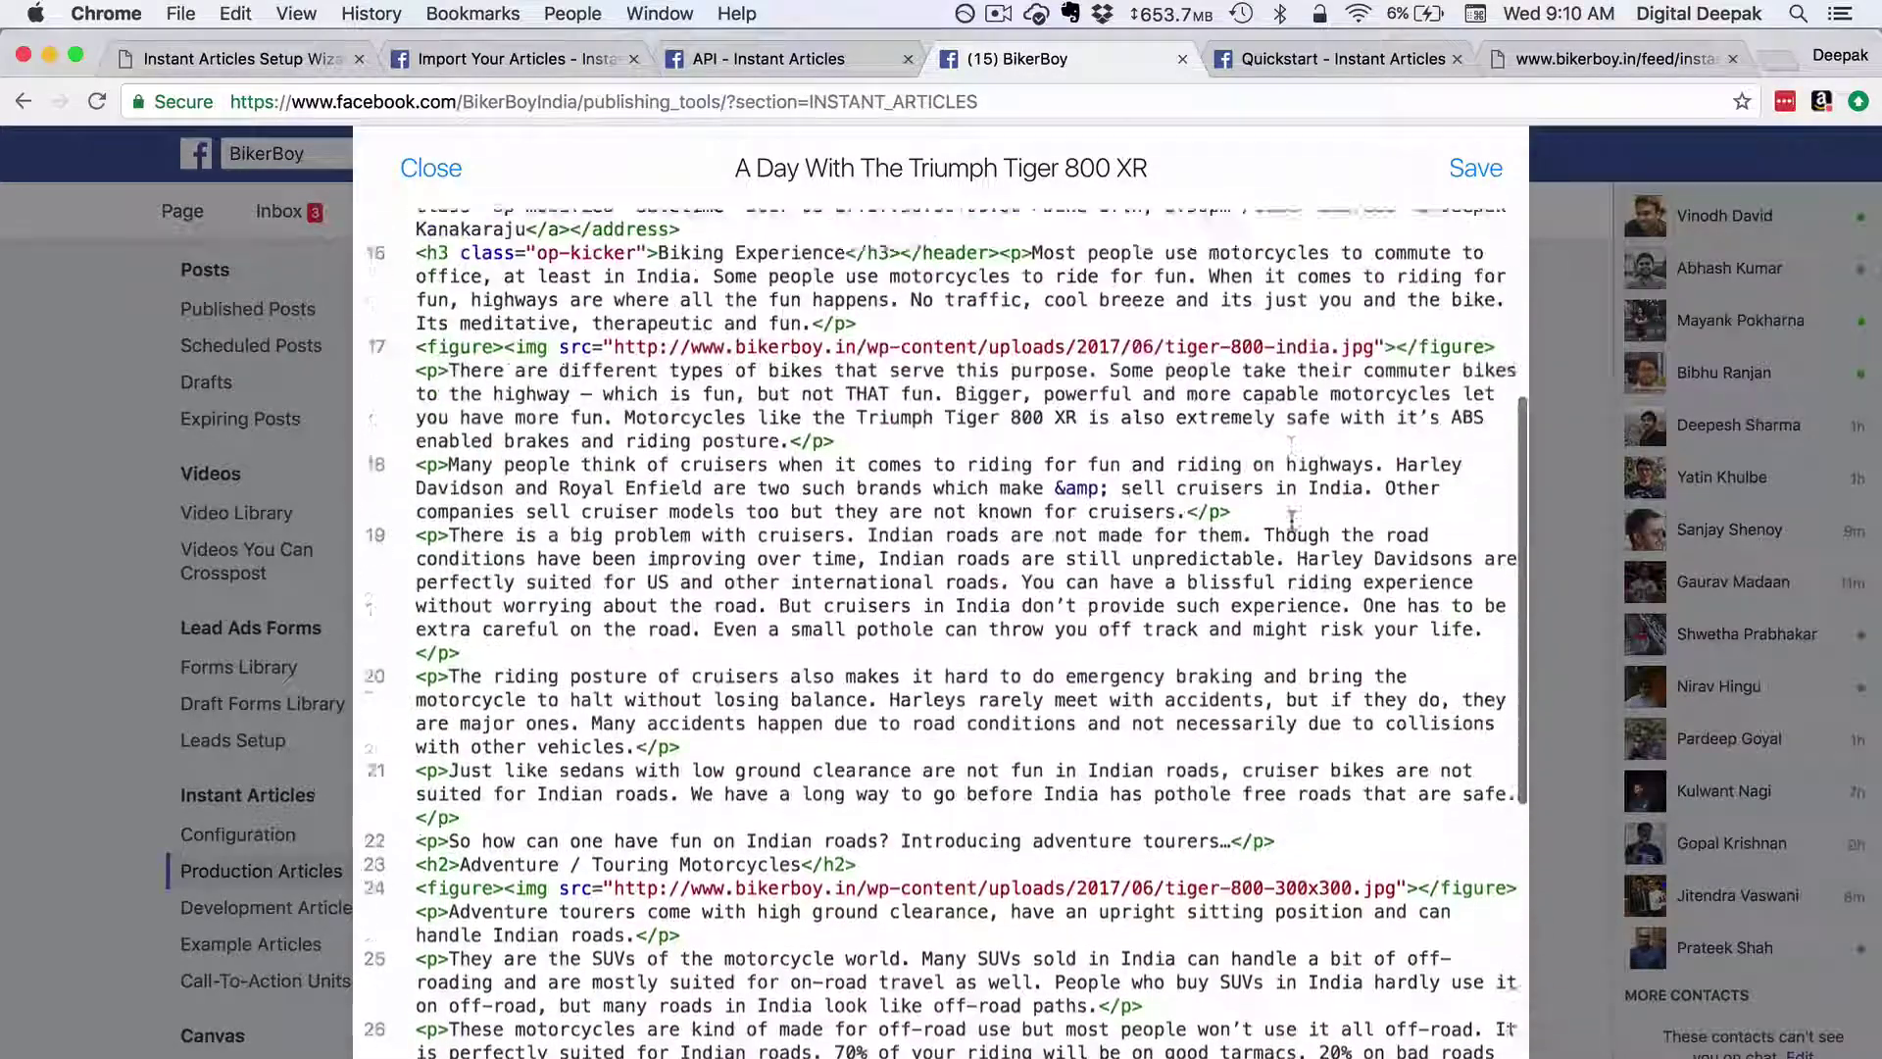
scroll(1292, 521, "up", 4)
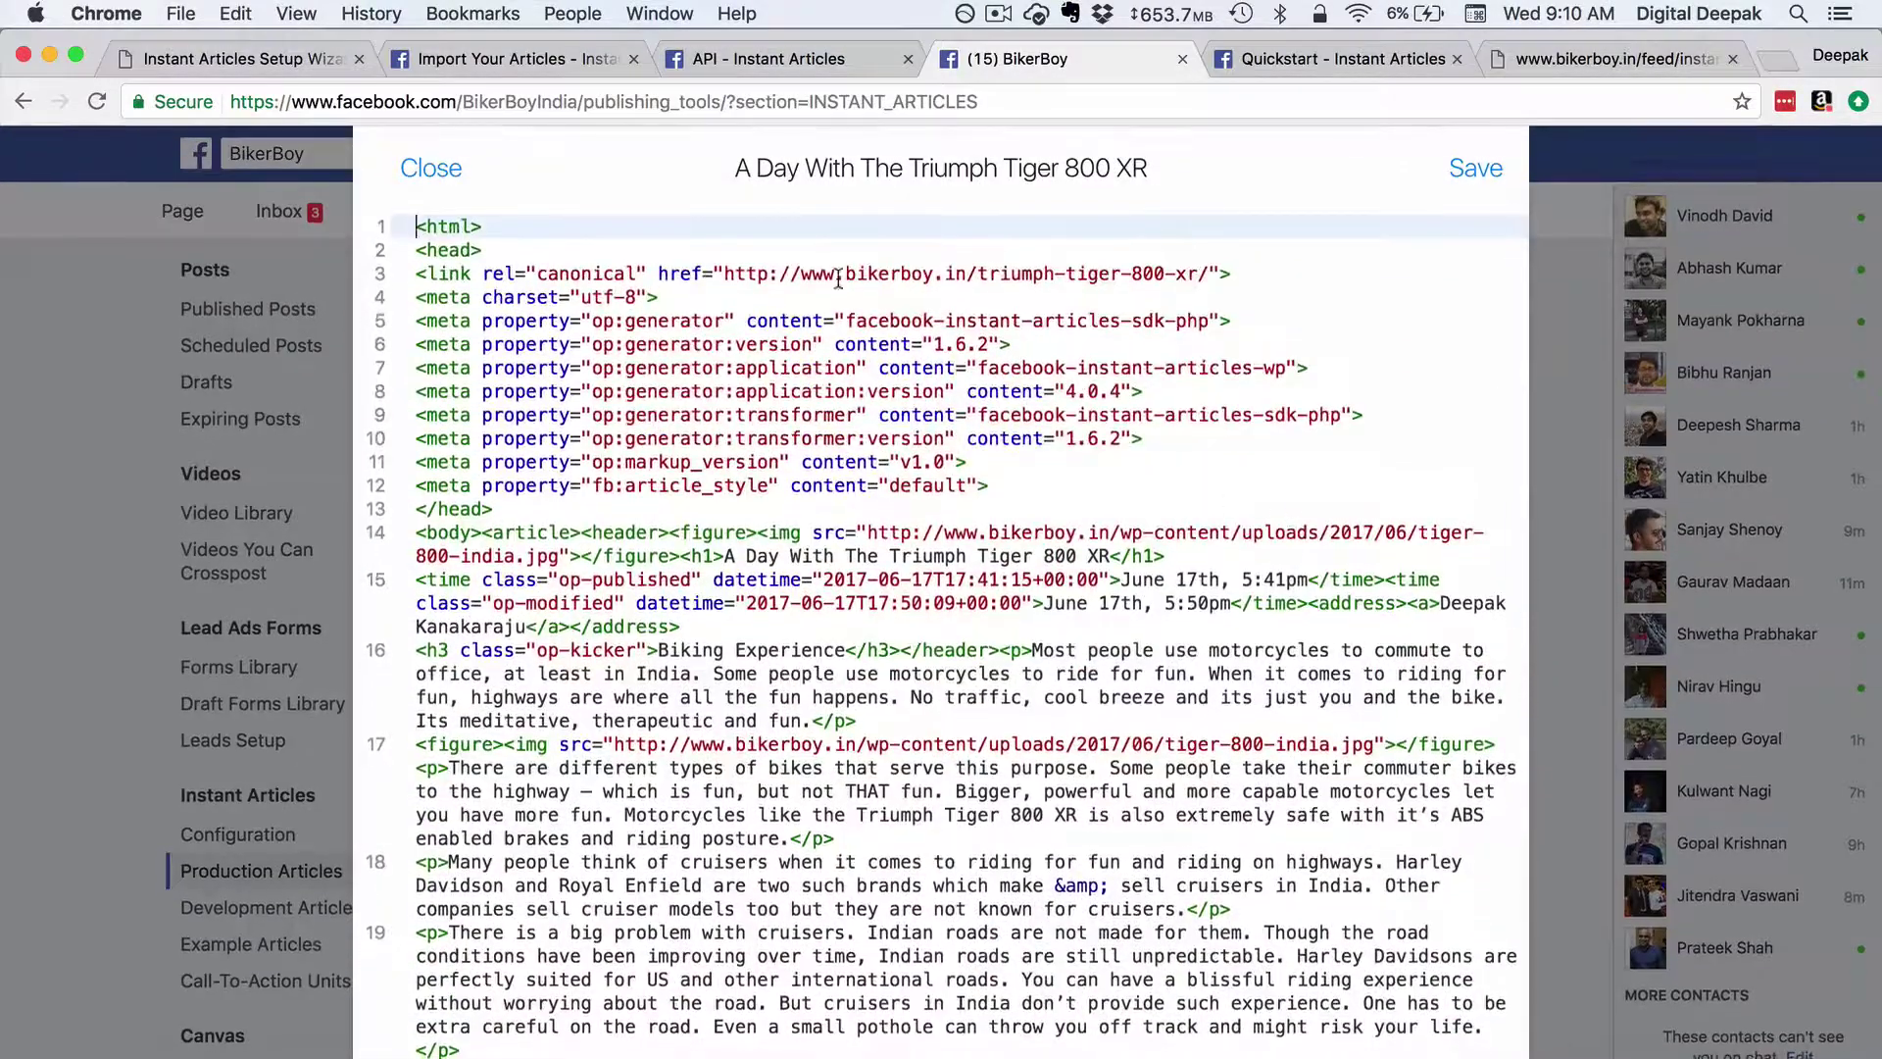
left_click(443, 165)
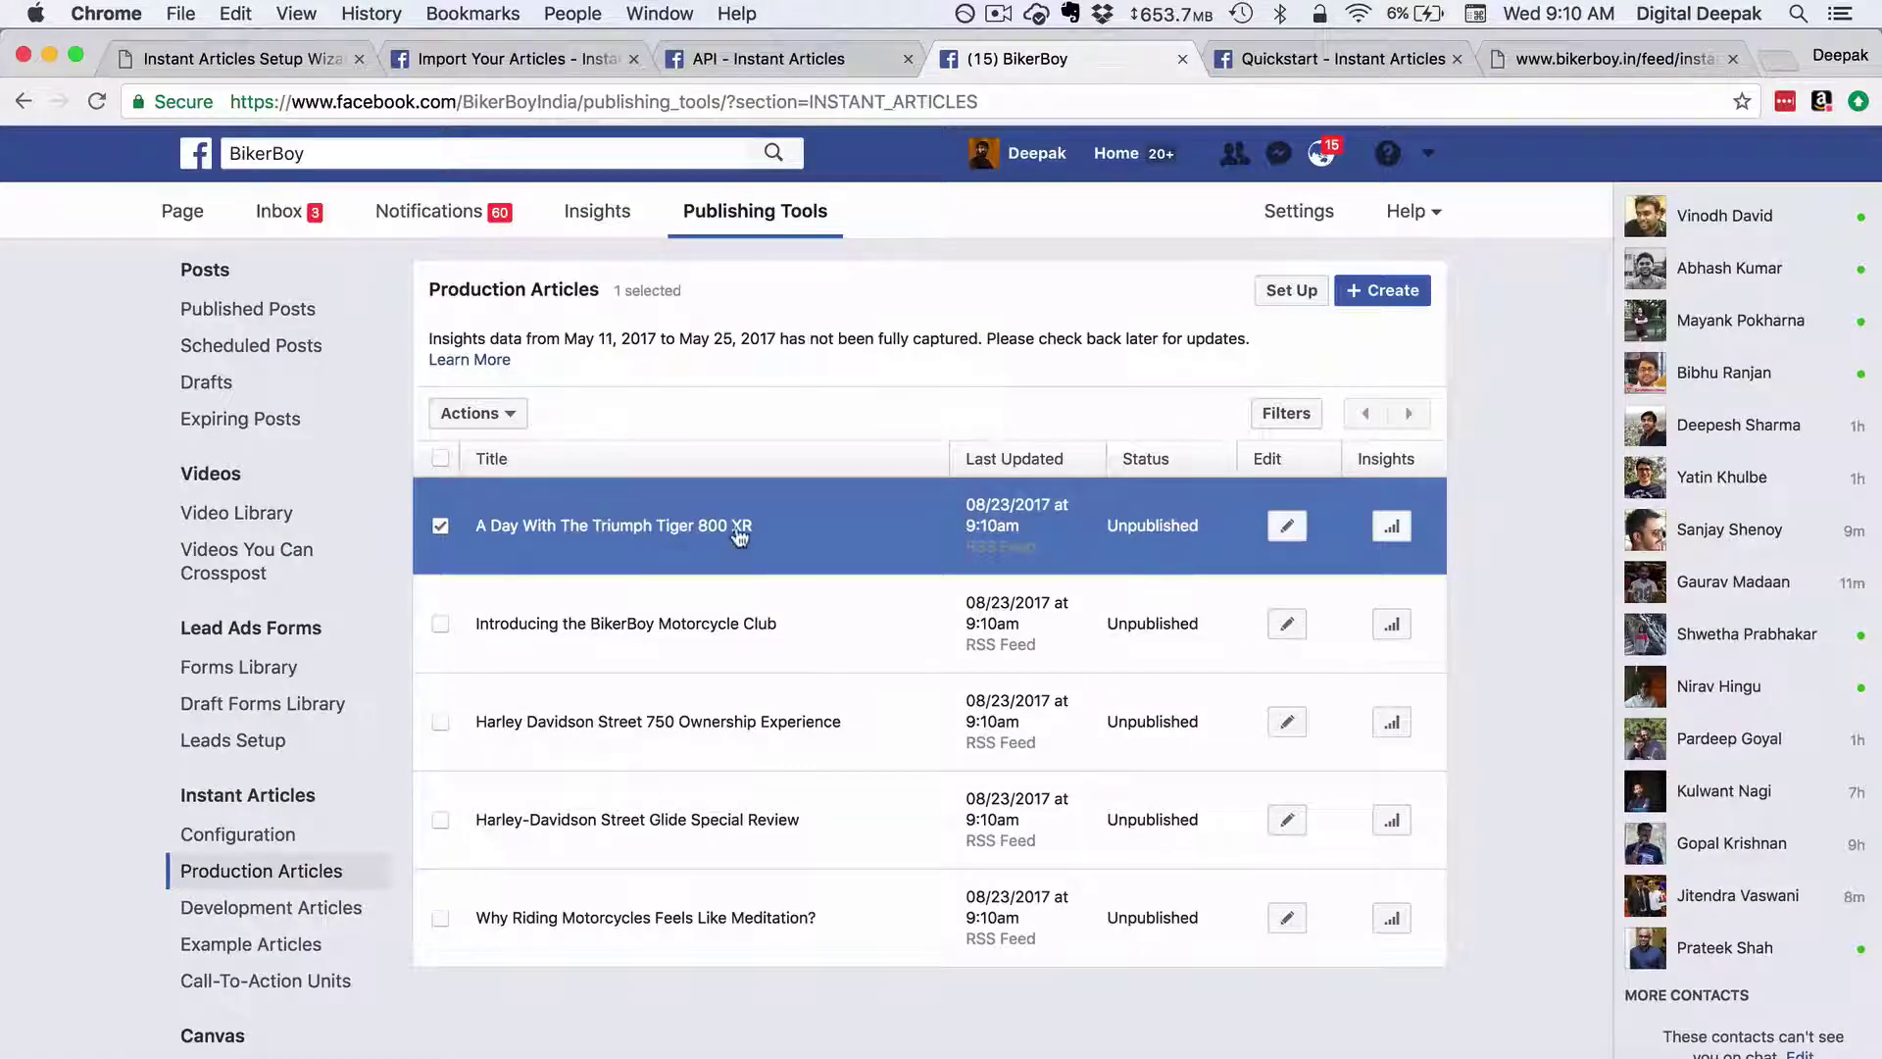
Recheck the actions offered for "A Day With The Triumph Tiger 800 XR" and leave the article deselected.
left_click(441, 530)
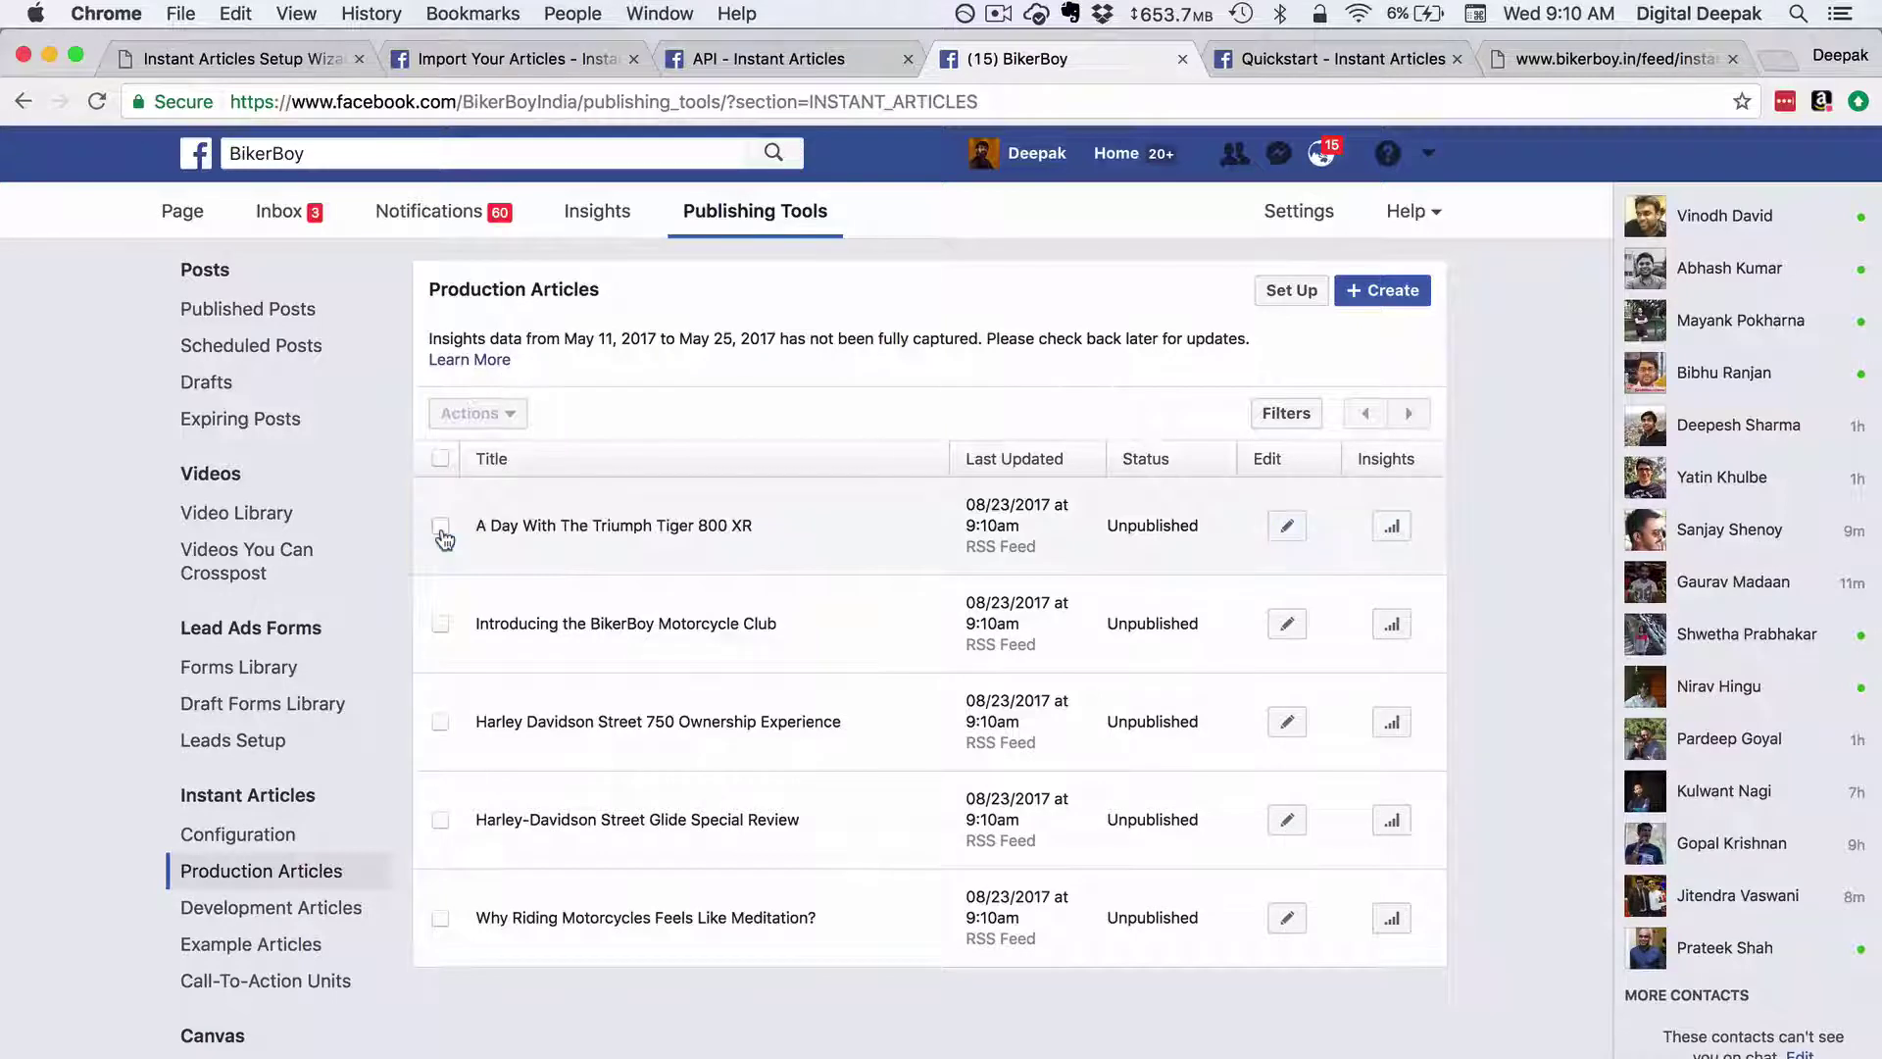
left_click(441, 529)
left_click(490, 412)
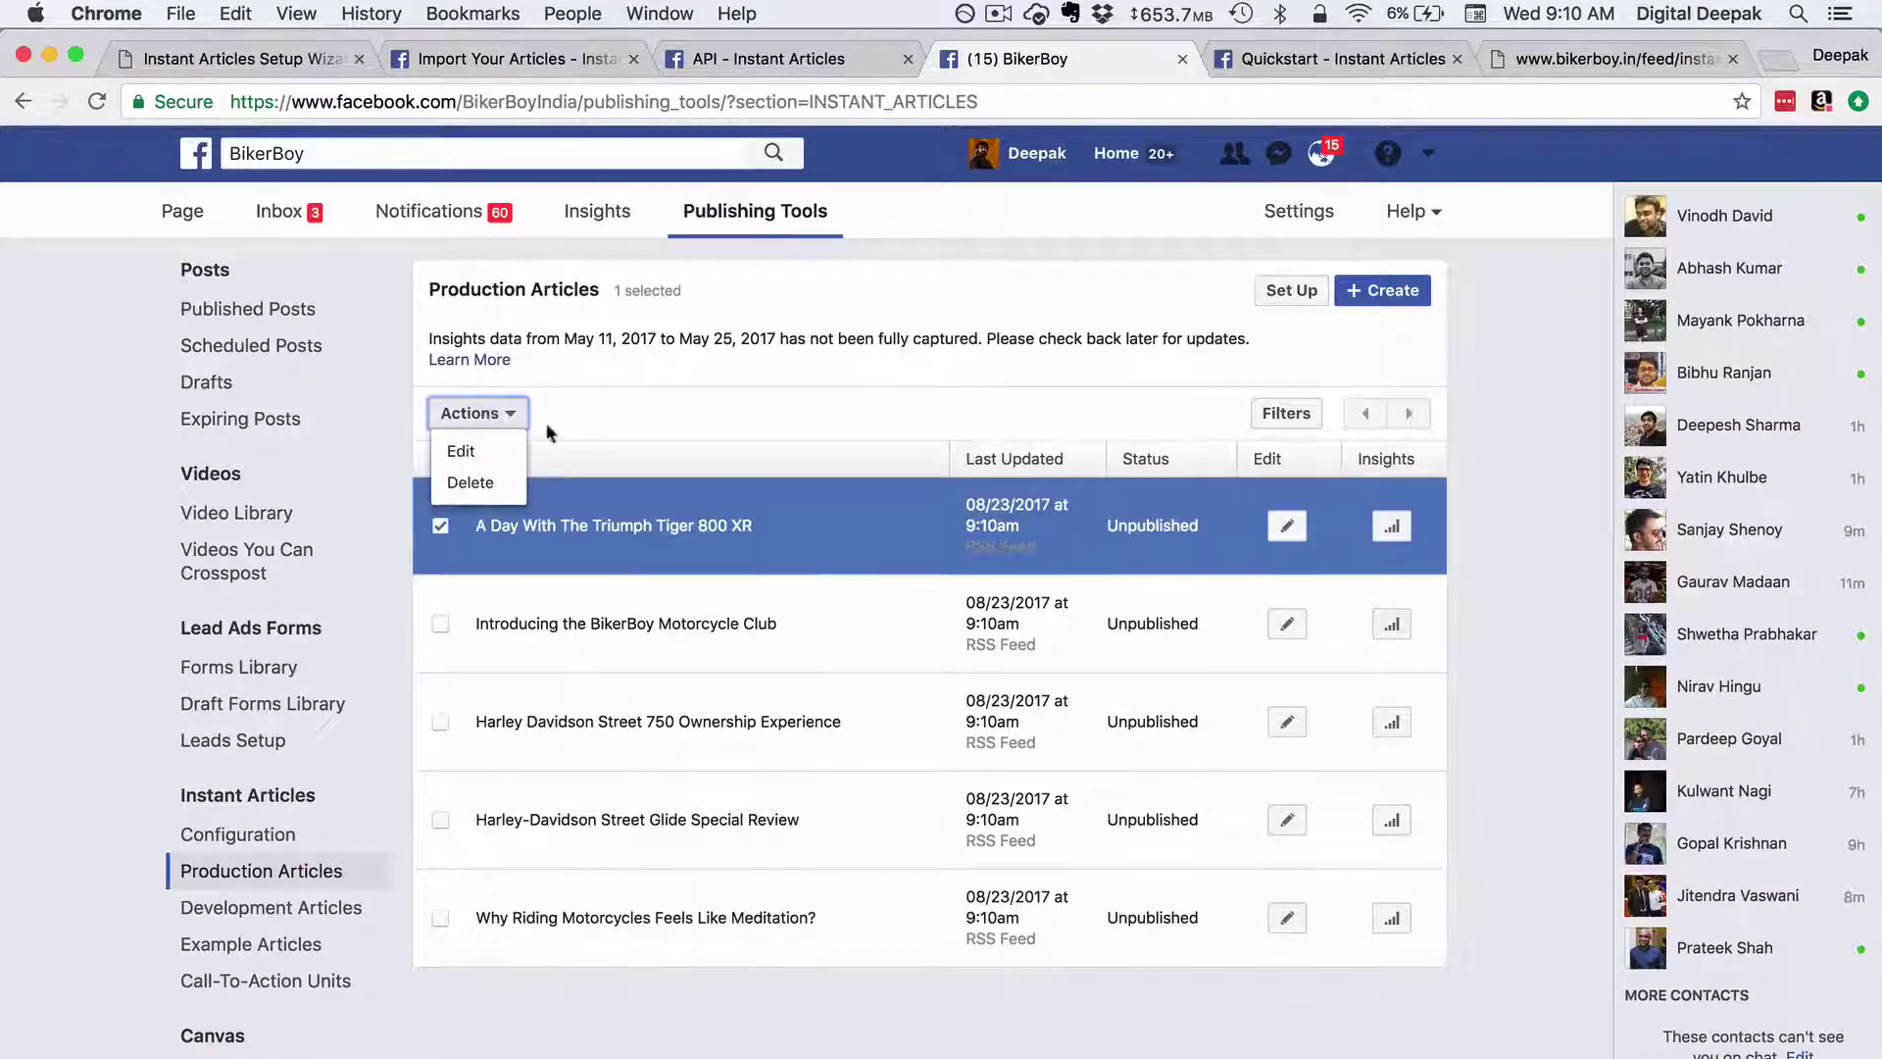
left_click(619, 436)
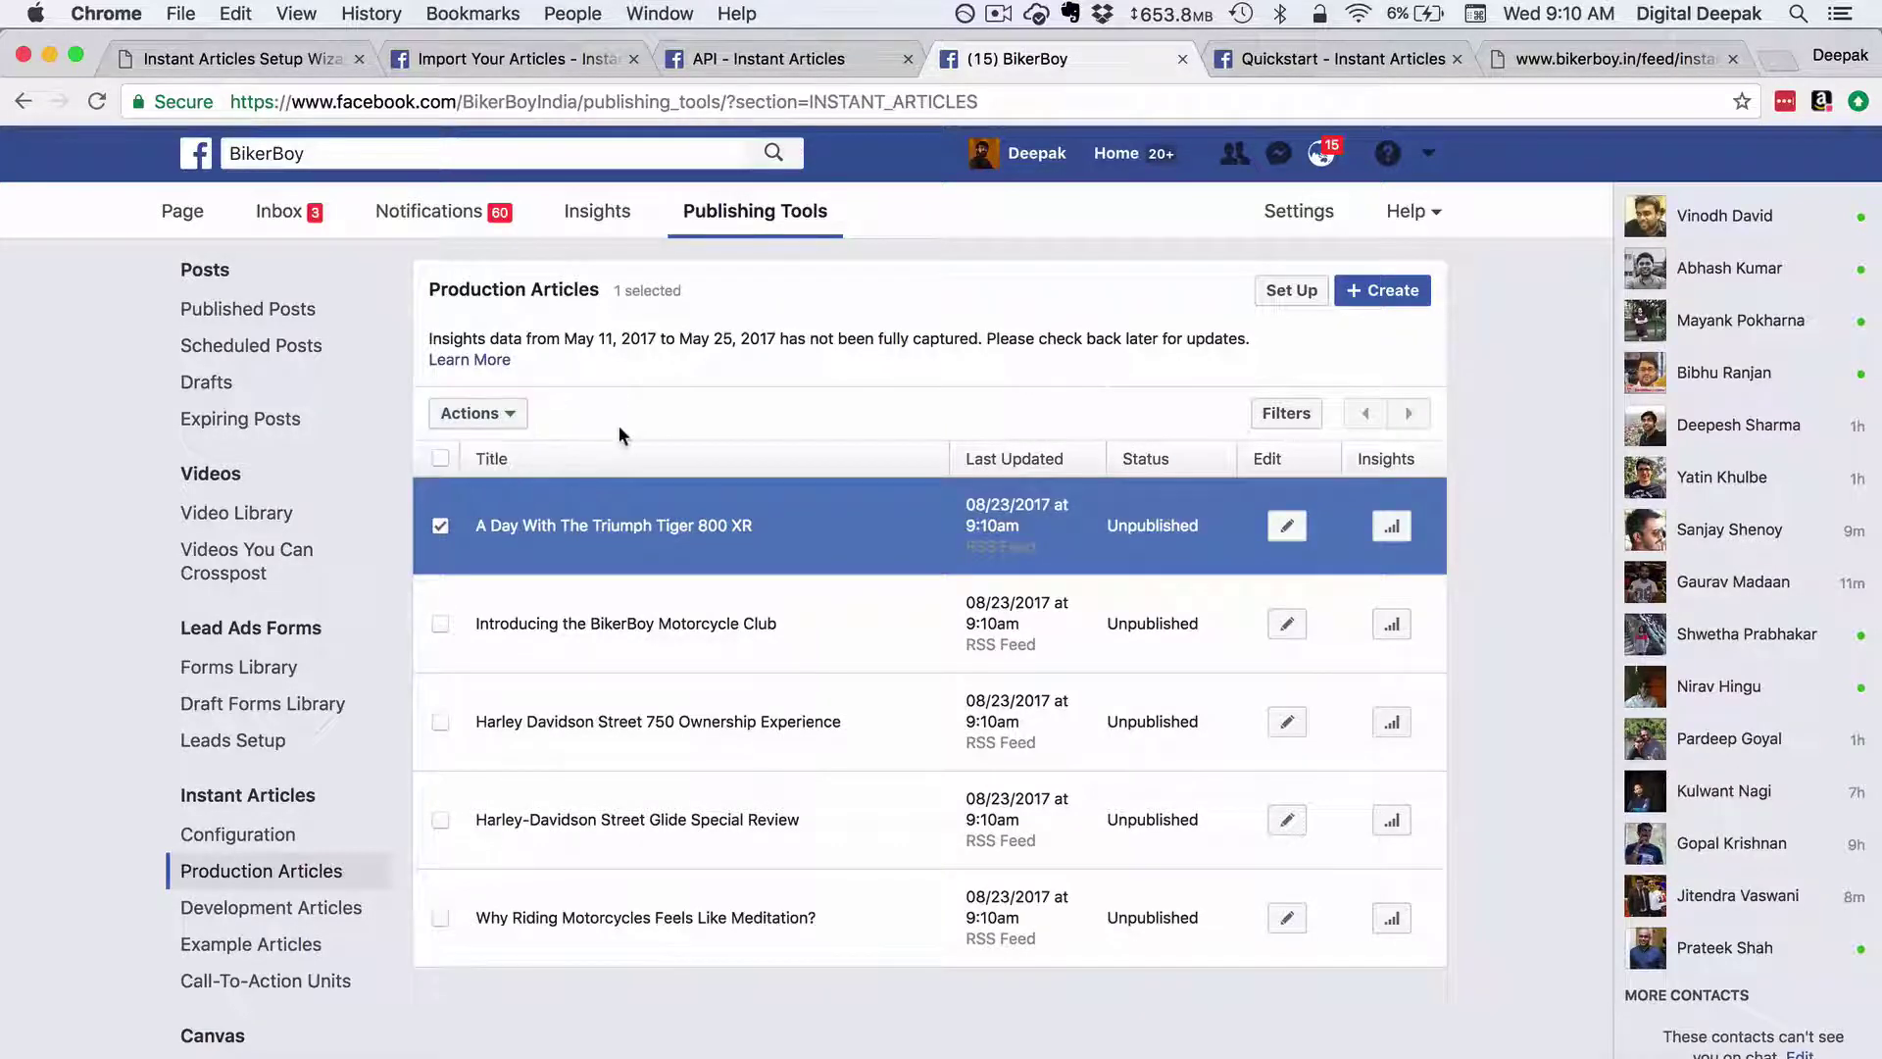
left_click(440, 527)
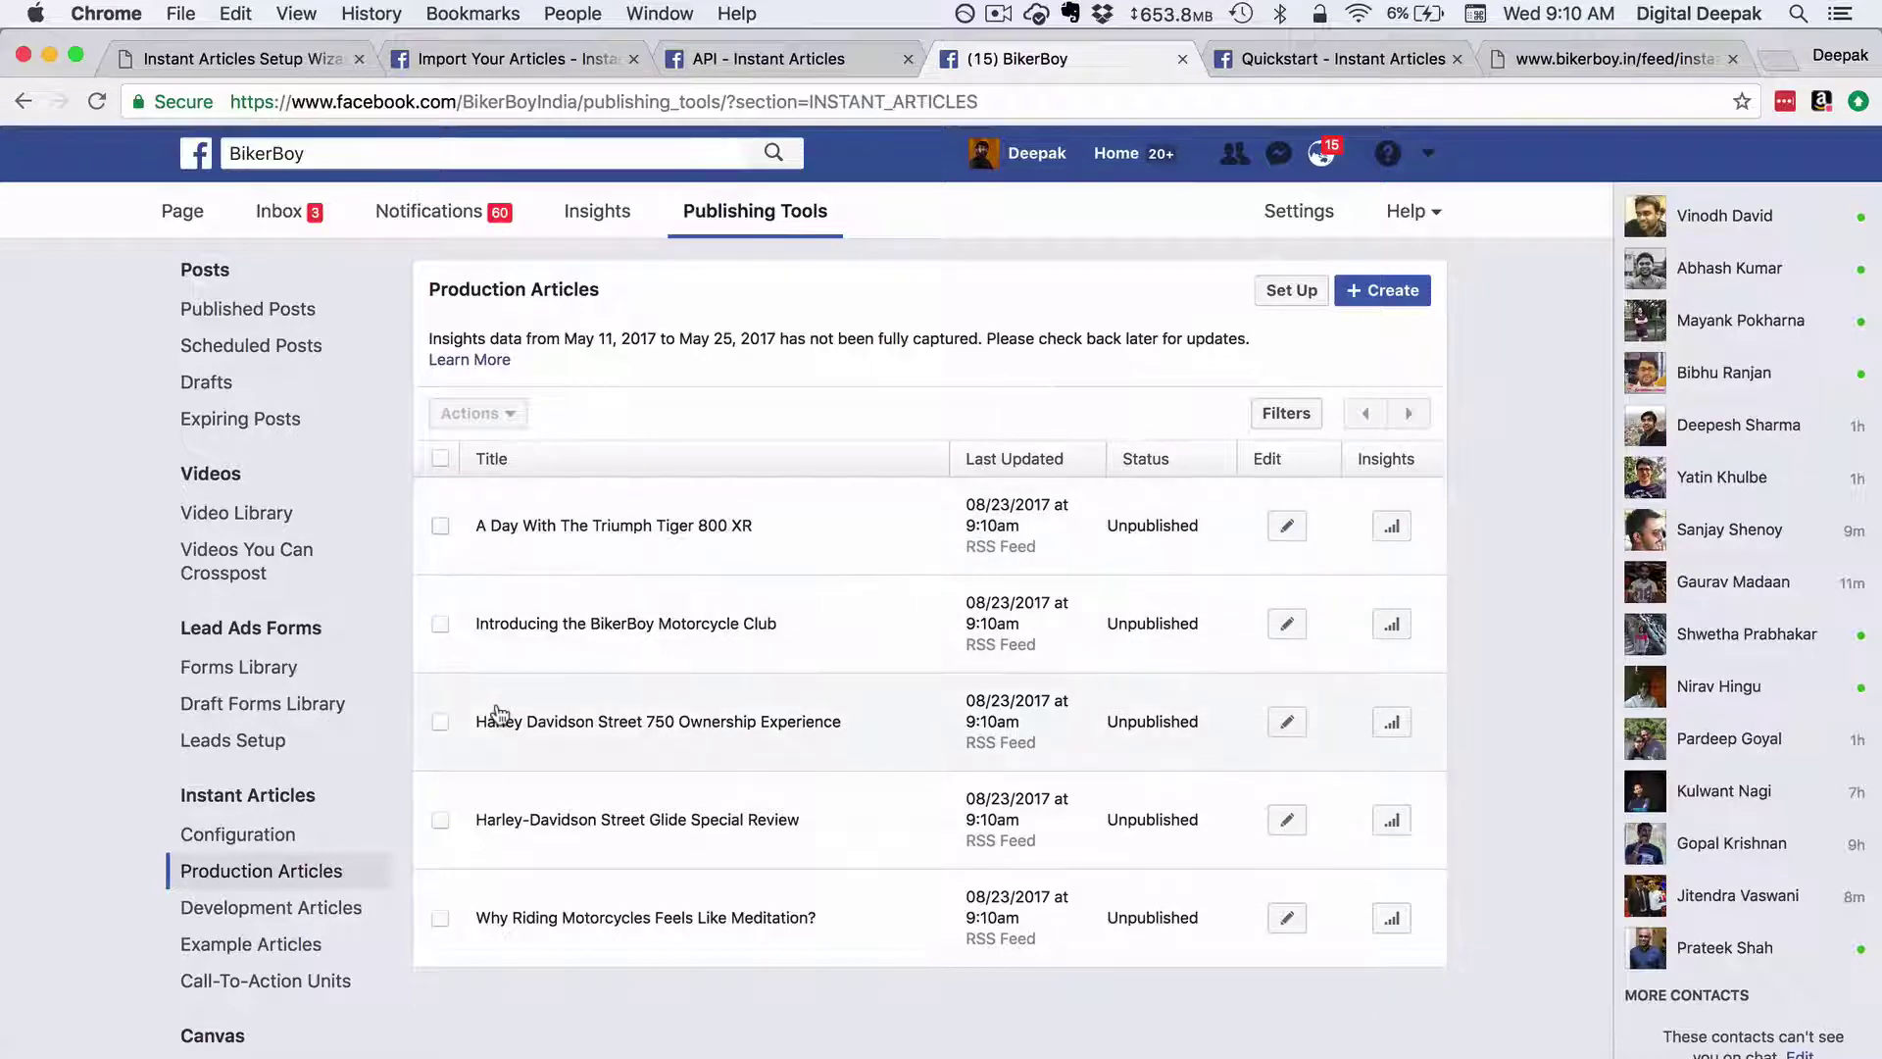
Check the insights for "A Day With The Triumph Tiger 800 XR", close them and view the Development Articles.
left_click(1392, 530)
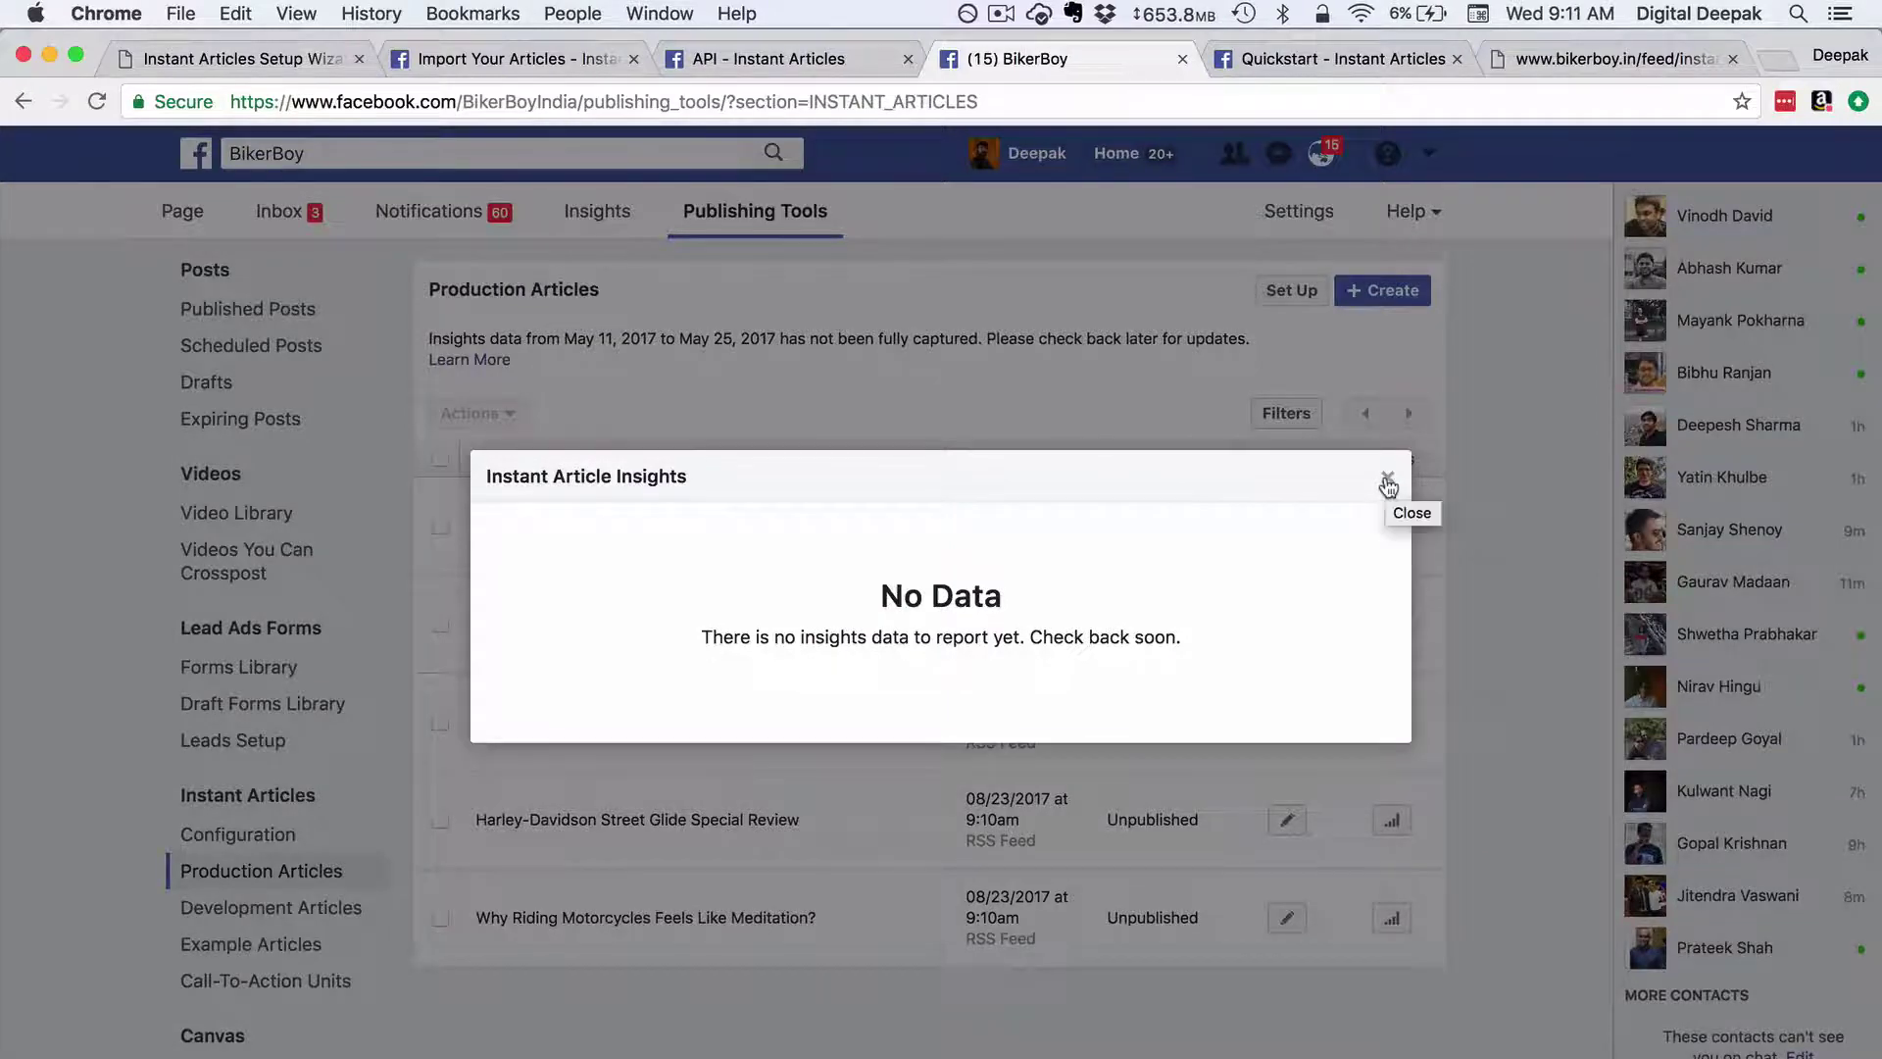
left_click(1387, 481)
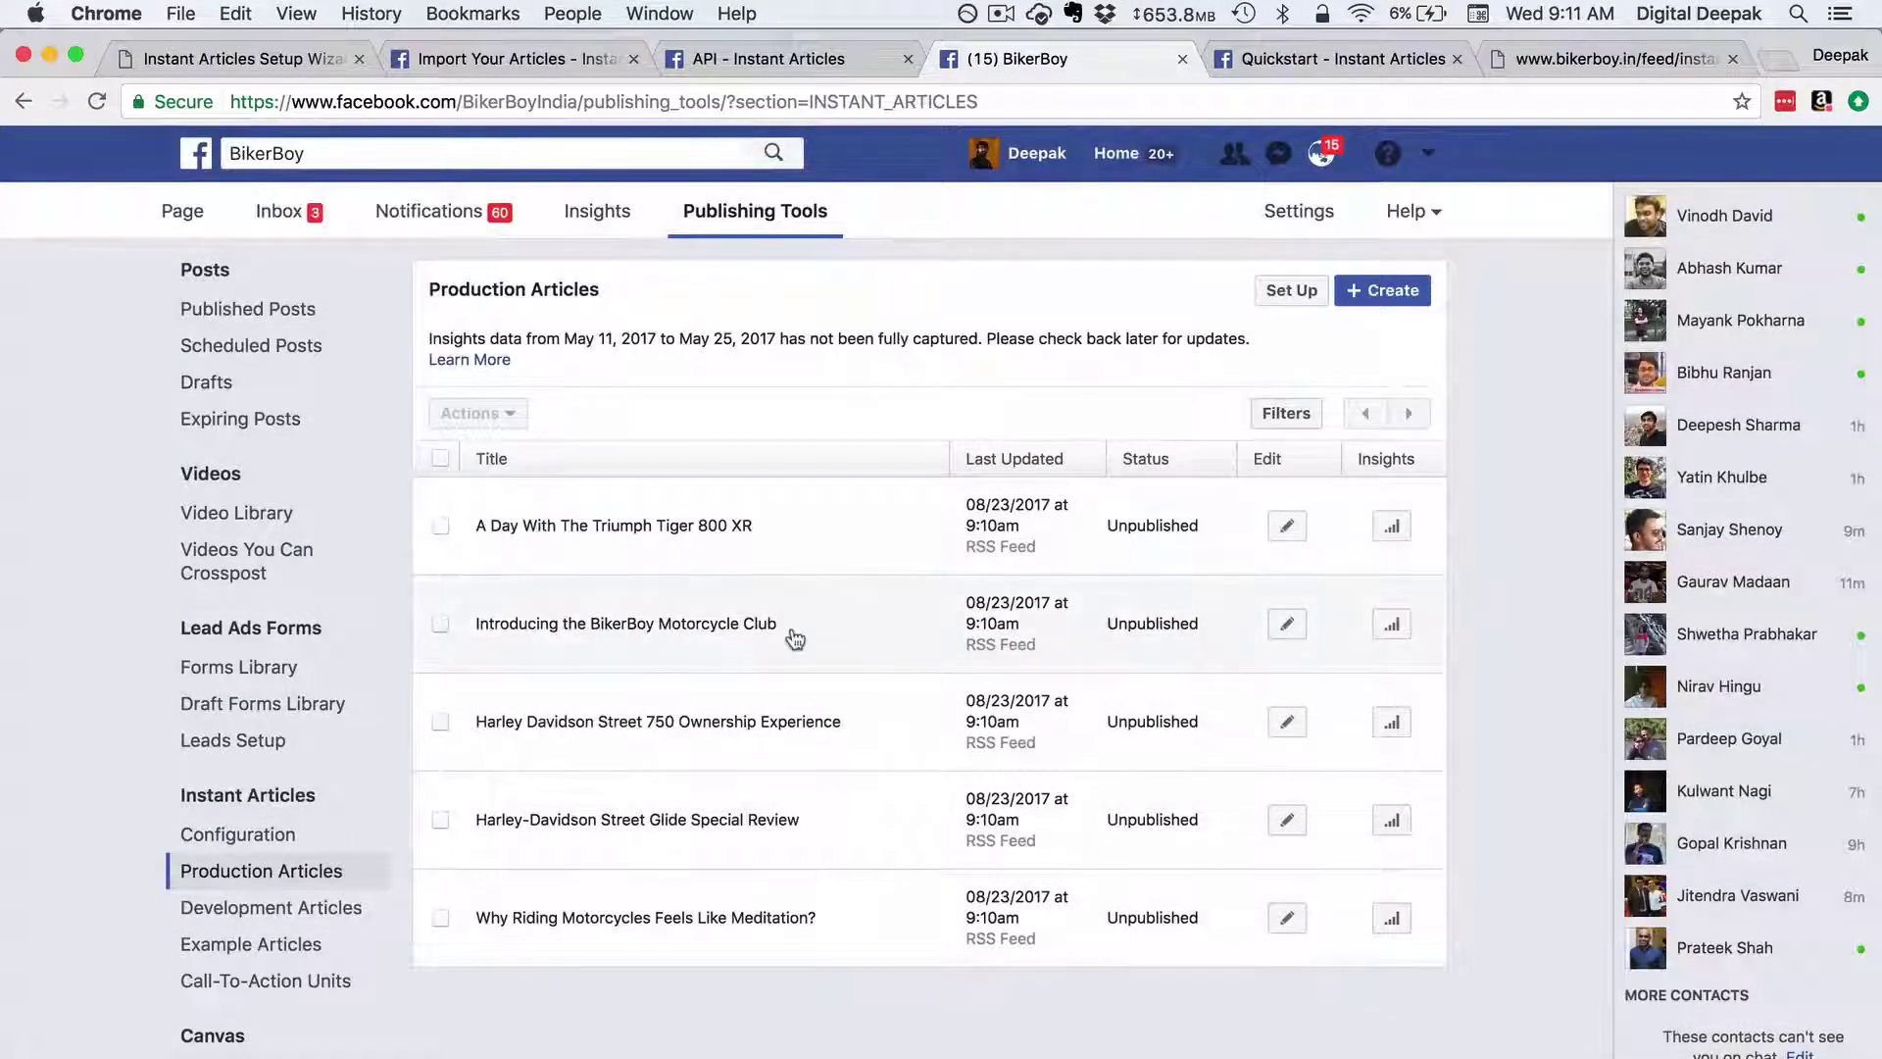
left_click(296, 909)
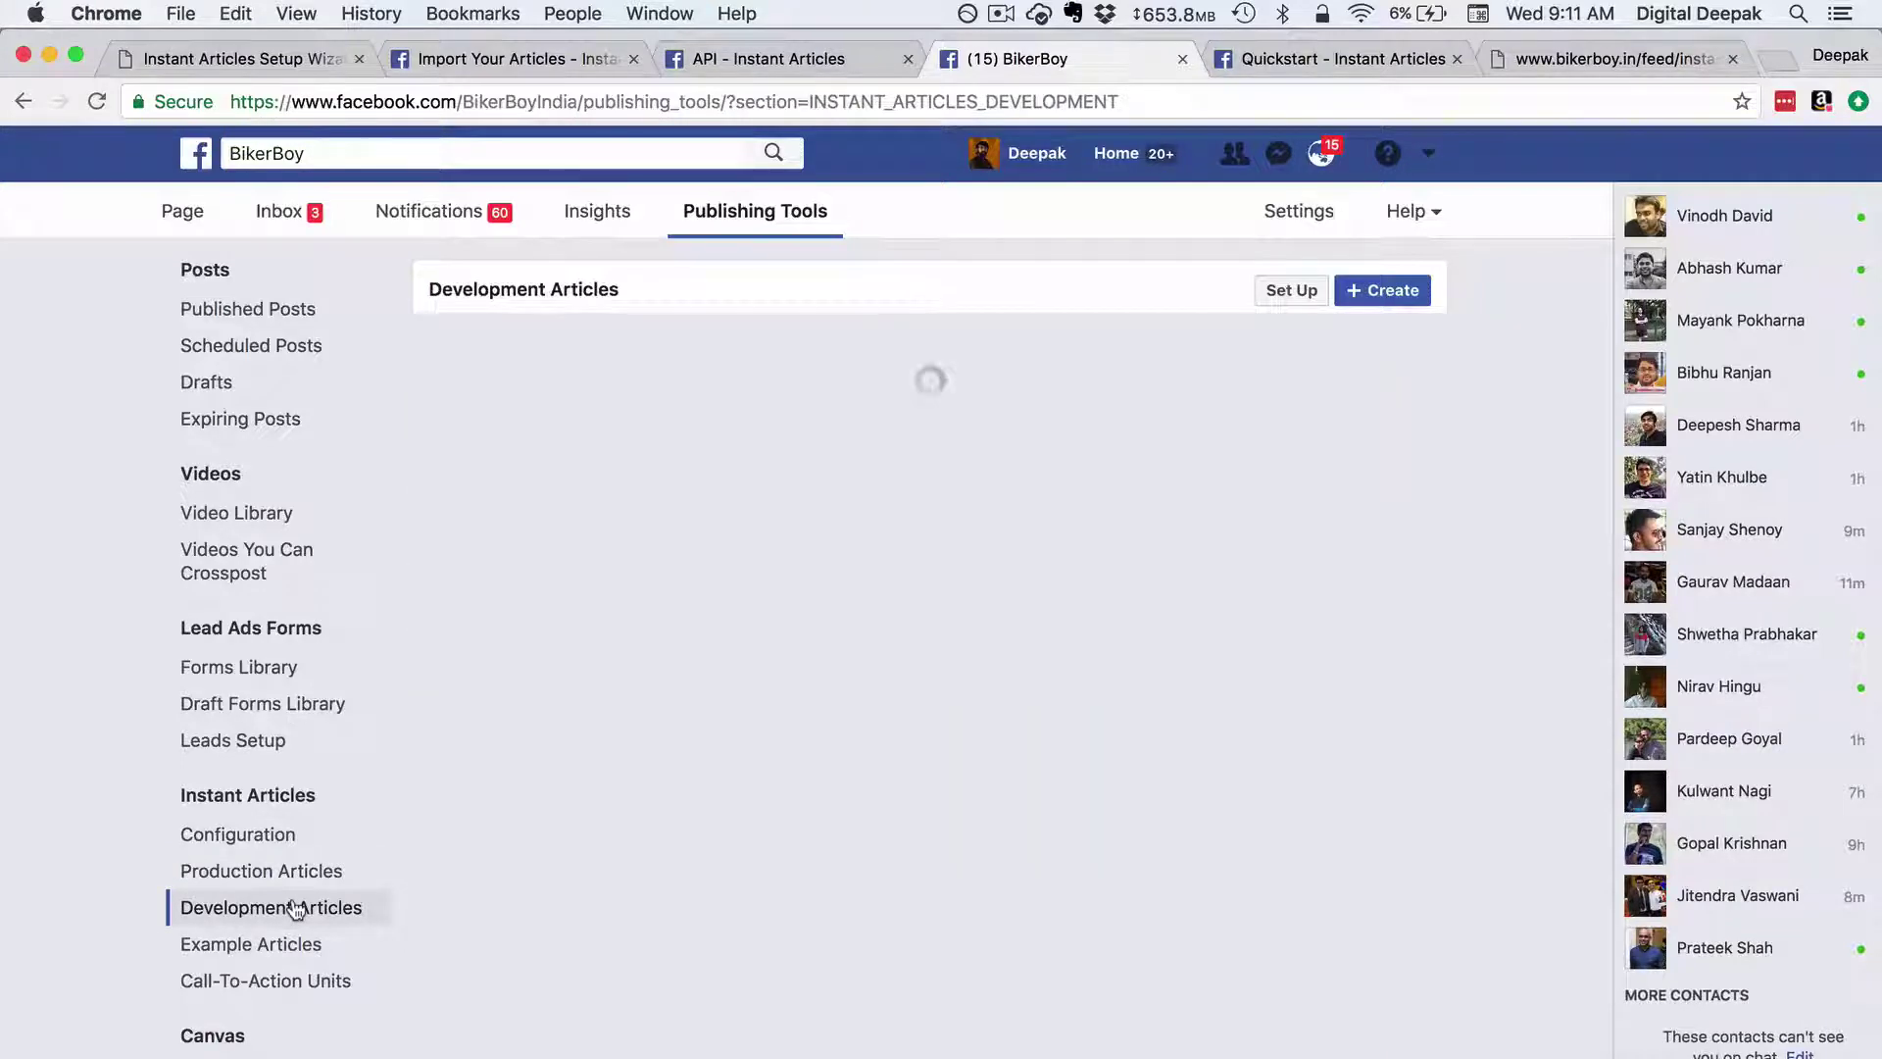
In Example Articles, open the markup of the "Instant Articles" example, look through its code and close it.
left_click(295, 969)
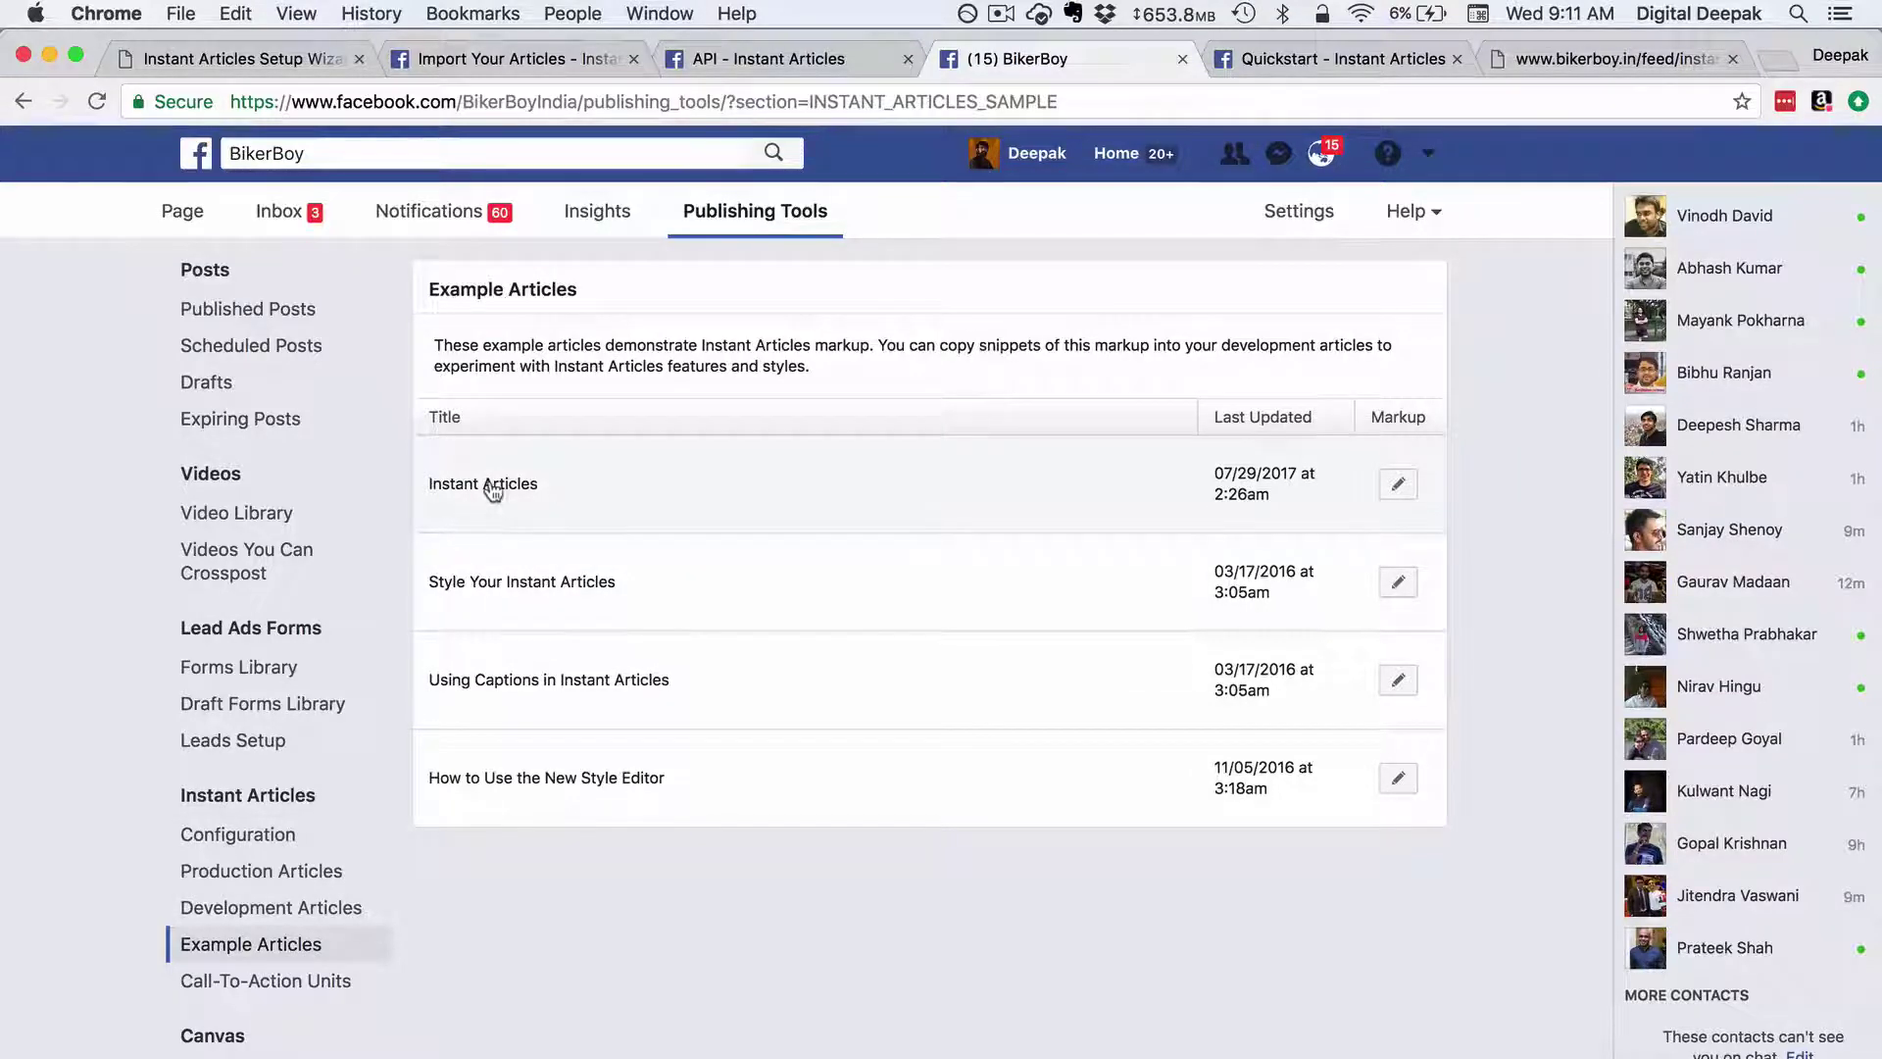
left_click(1397, 484)
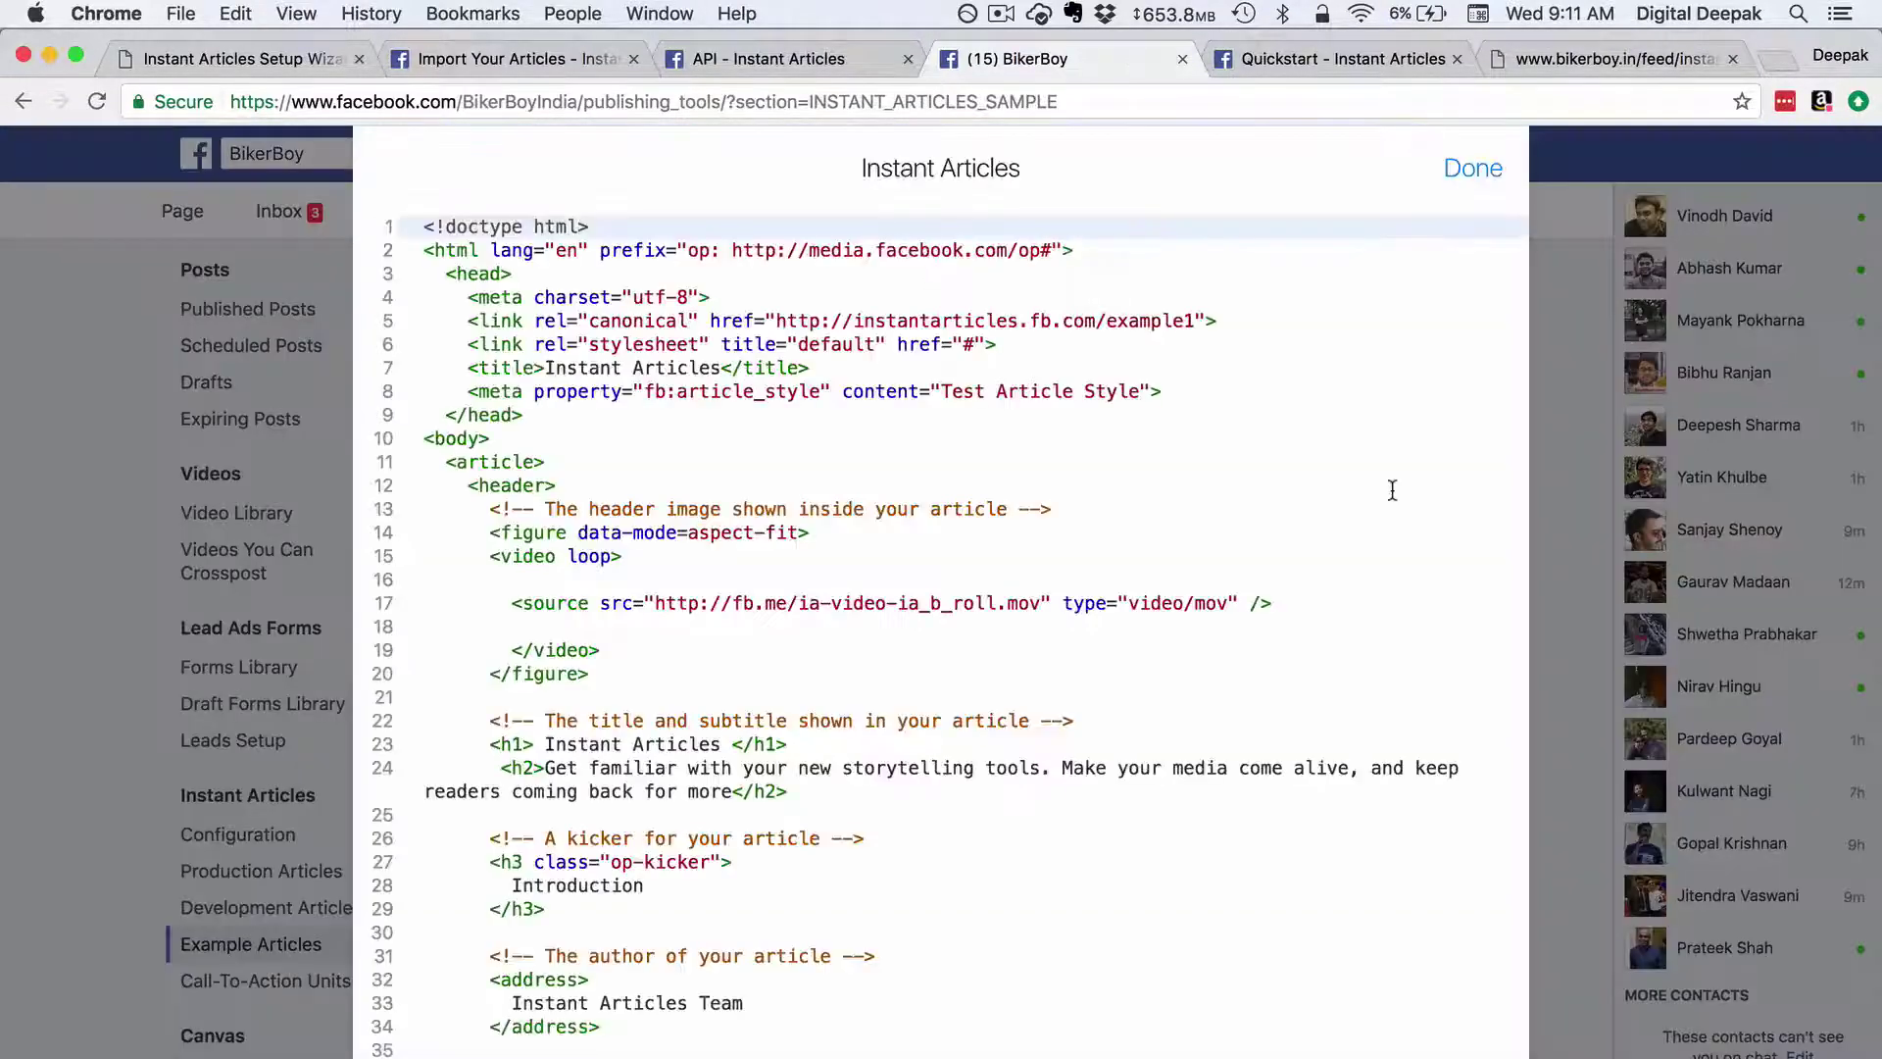
scroll(1391, 489, "down", 20)
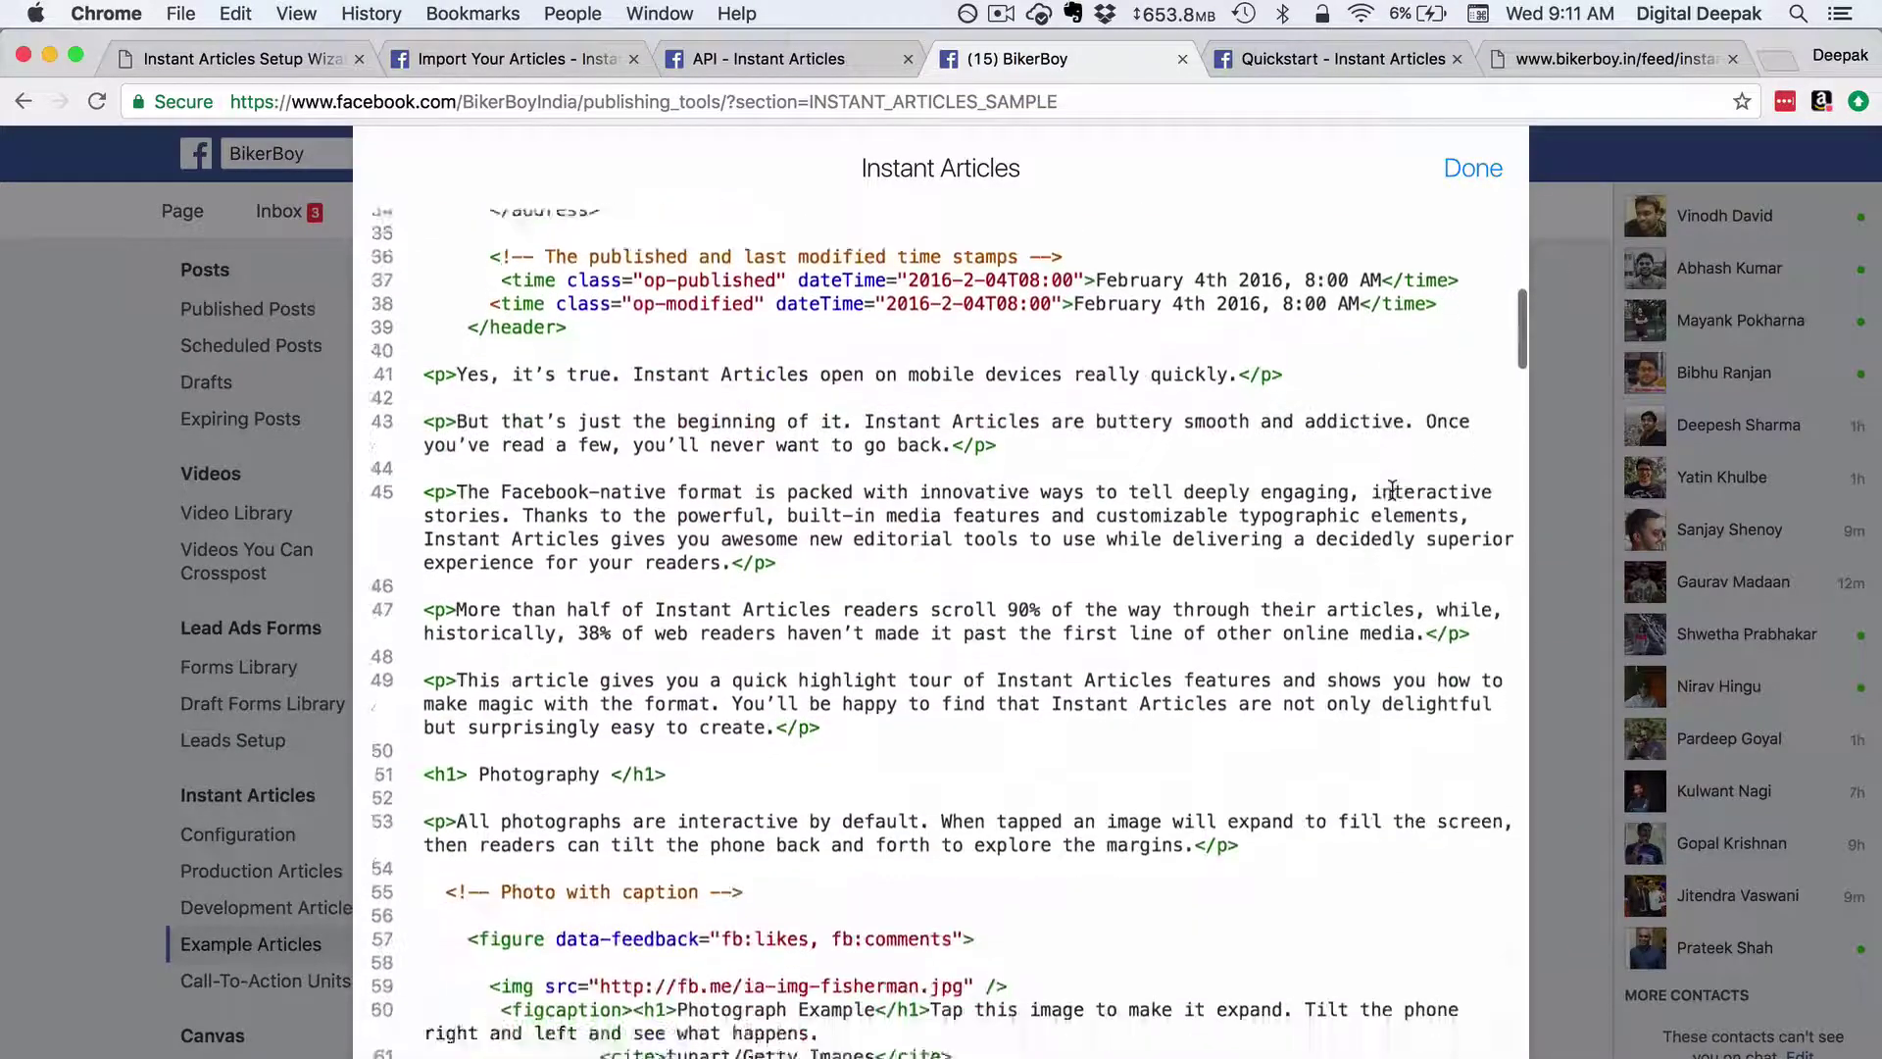
scroll(1392, 489, "down", 3)
scroll(1392, 489, "up", 20)
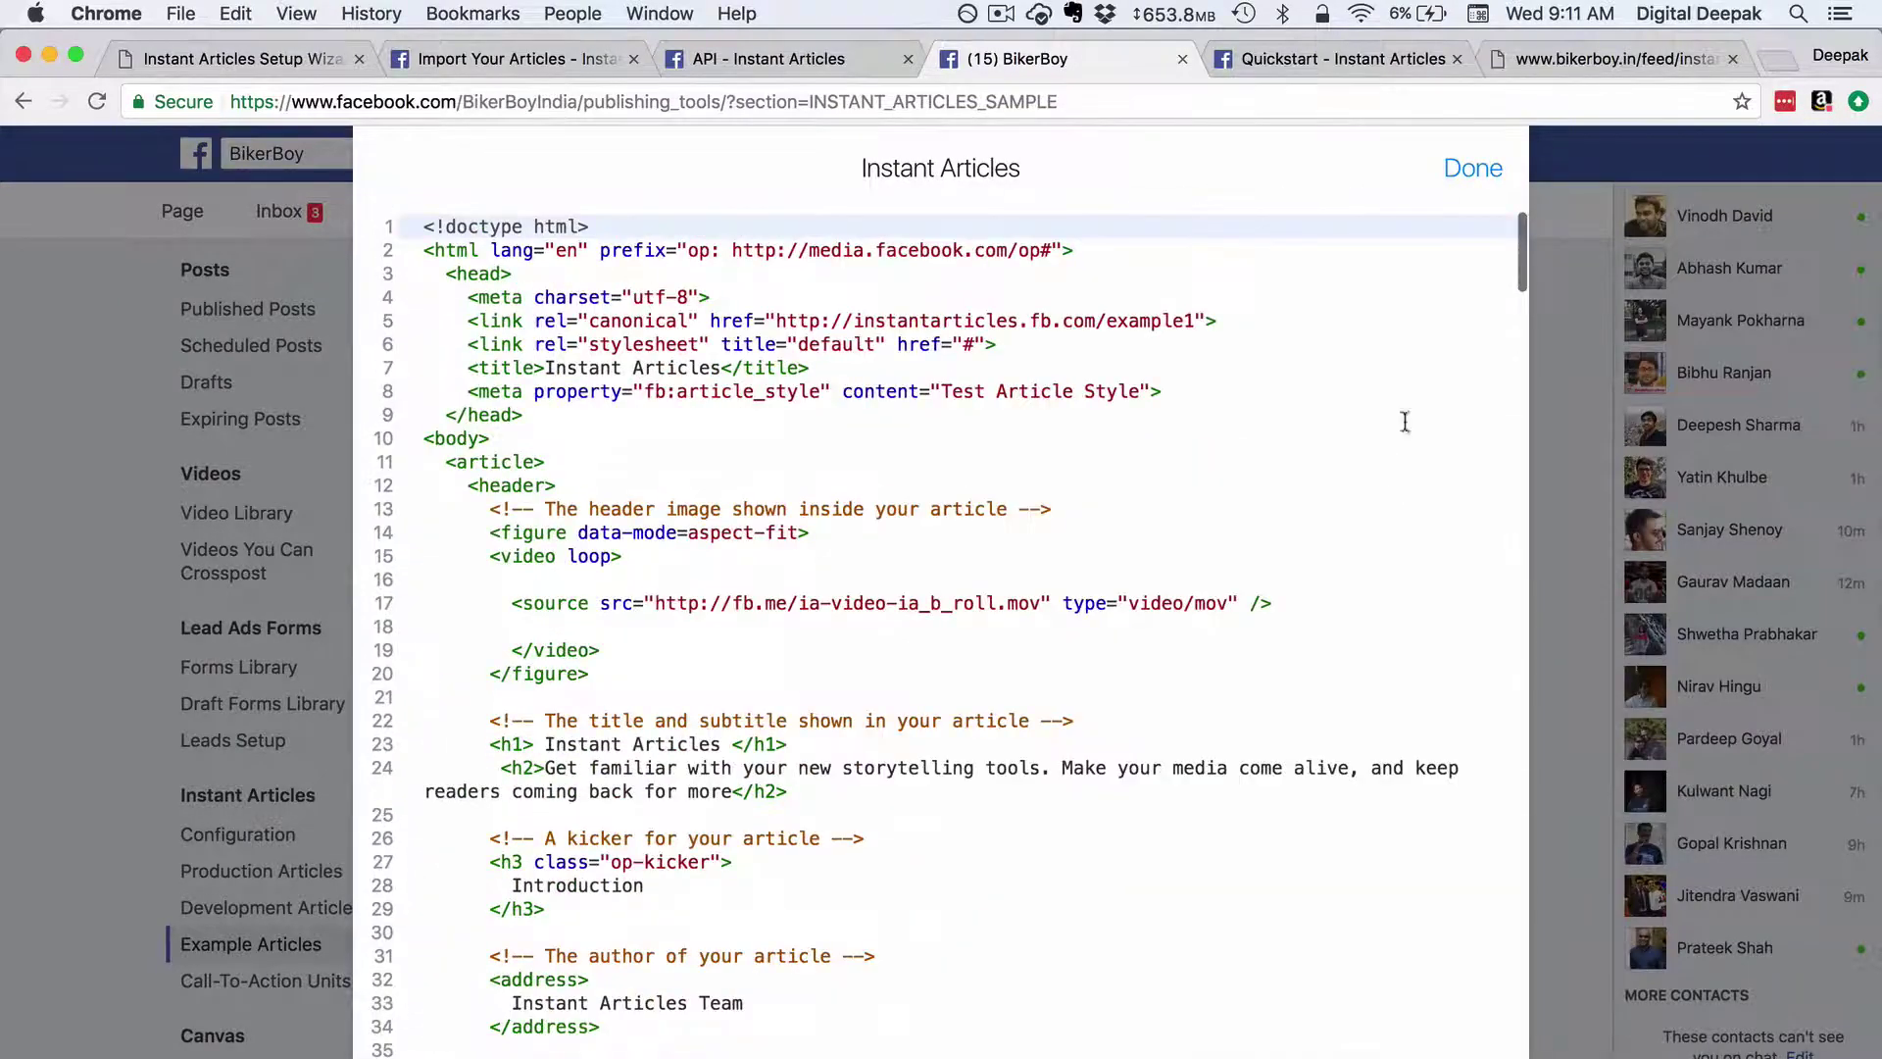
left_click(1473, 169)
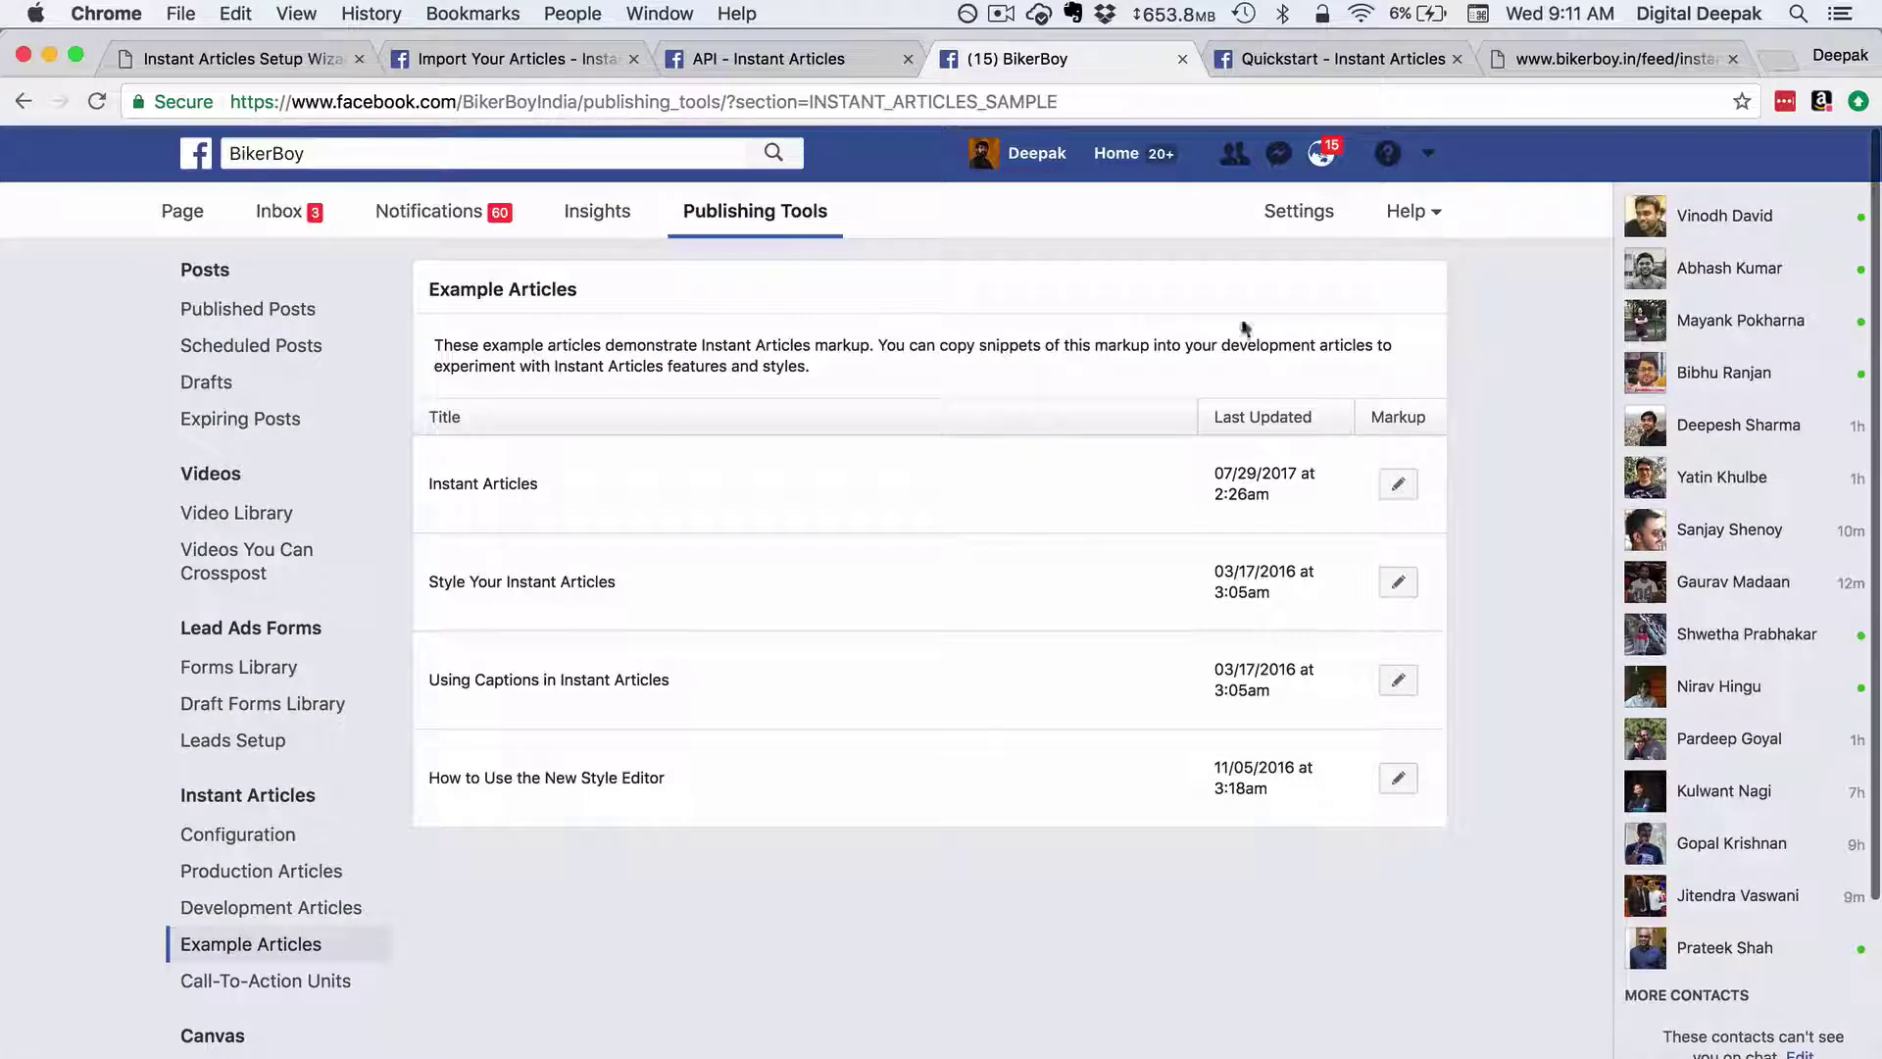
Open Call-To-Action Units and read the "New! App Installs" notice.
left_click(328, 980)
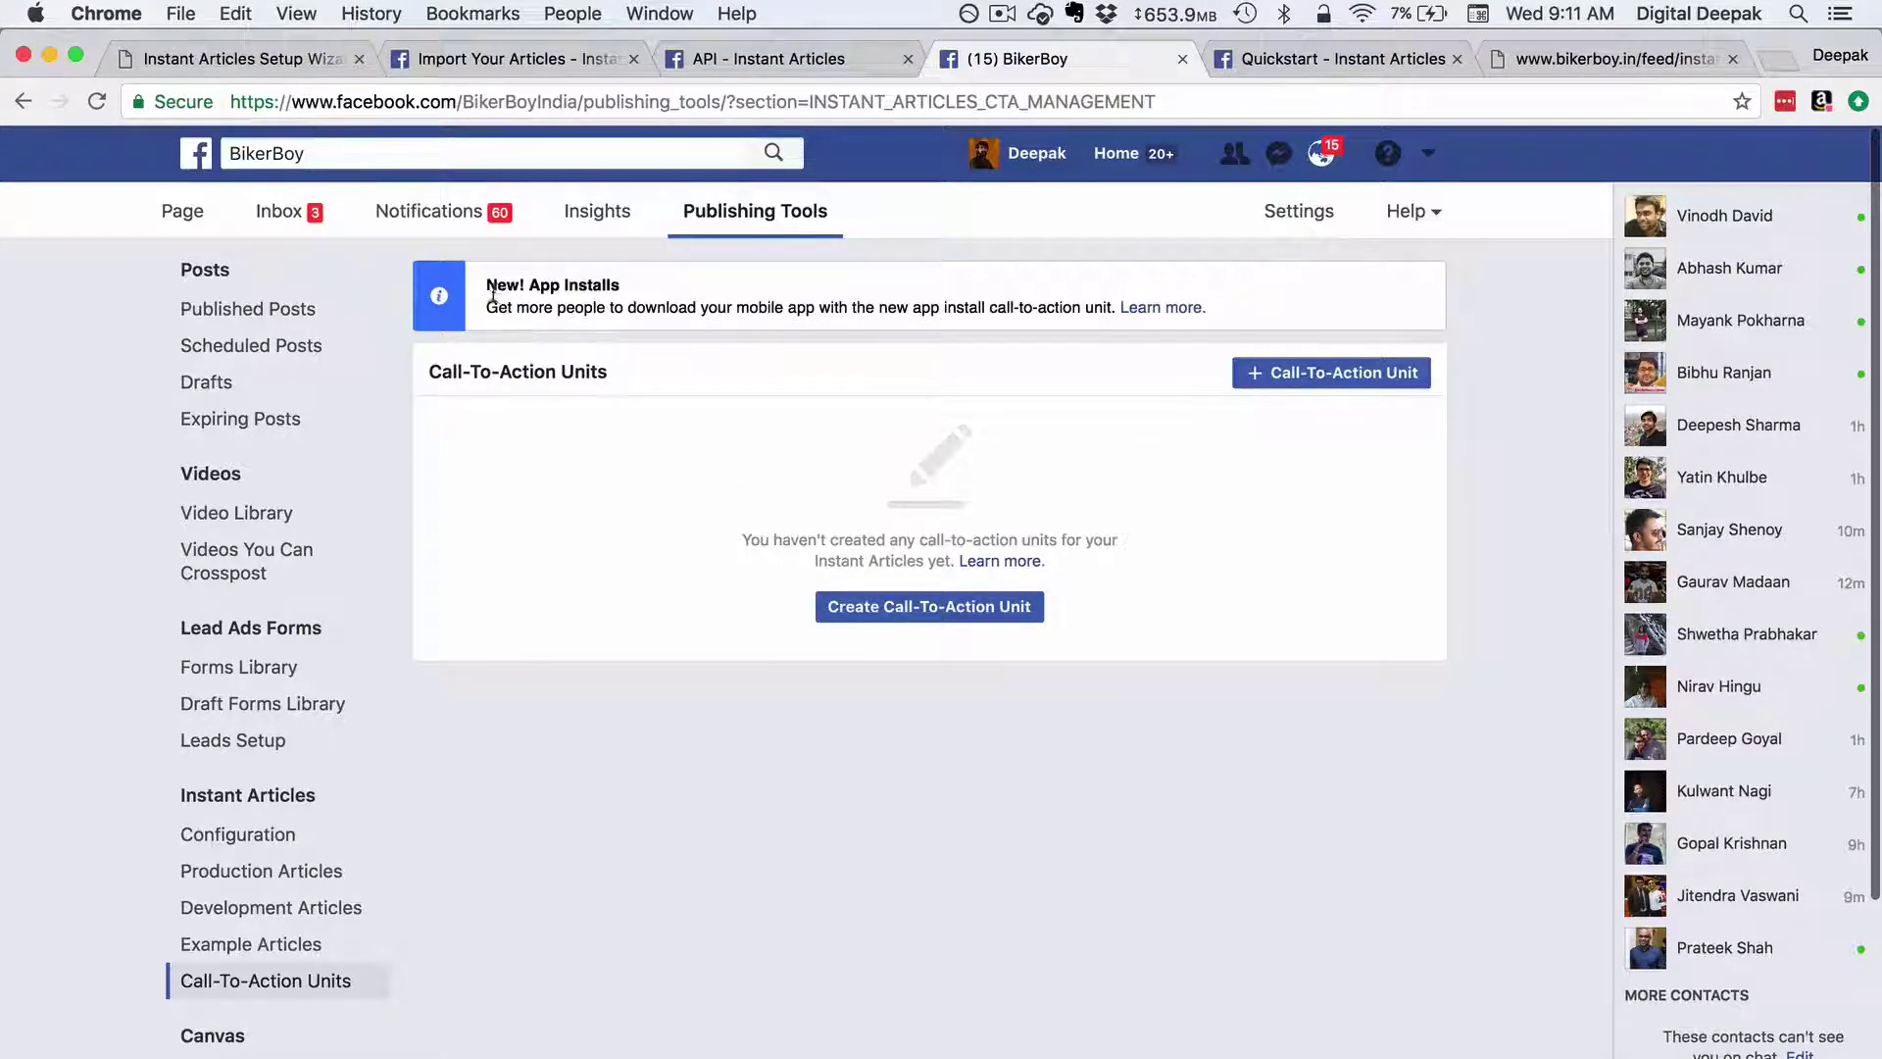
left_click_drag(487, 285, 1208, 304)
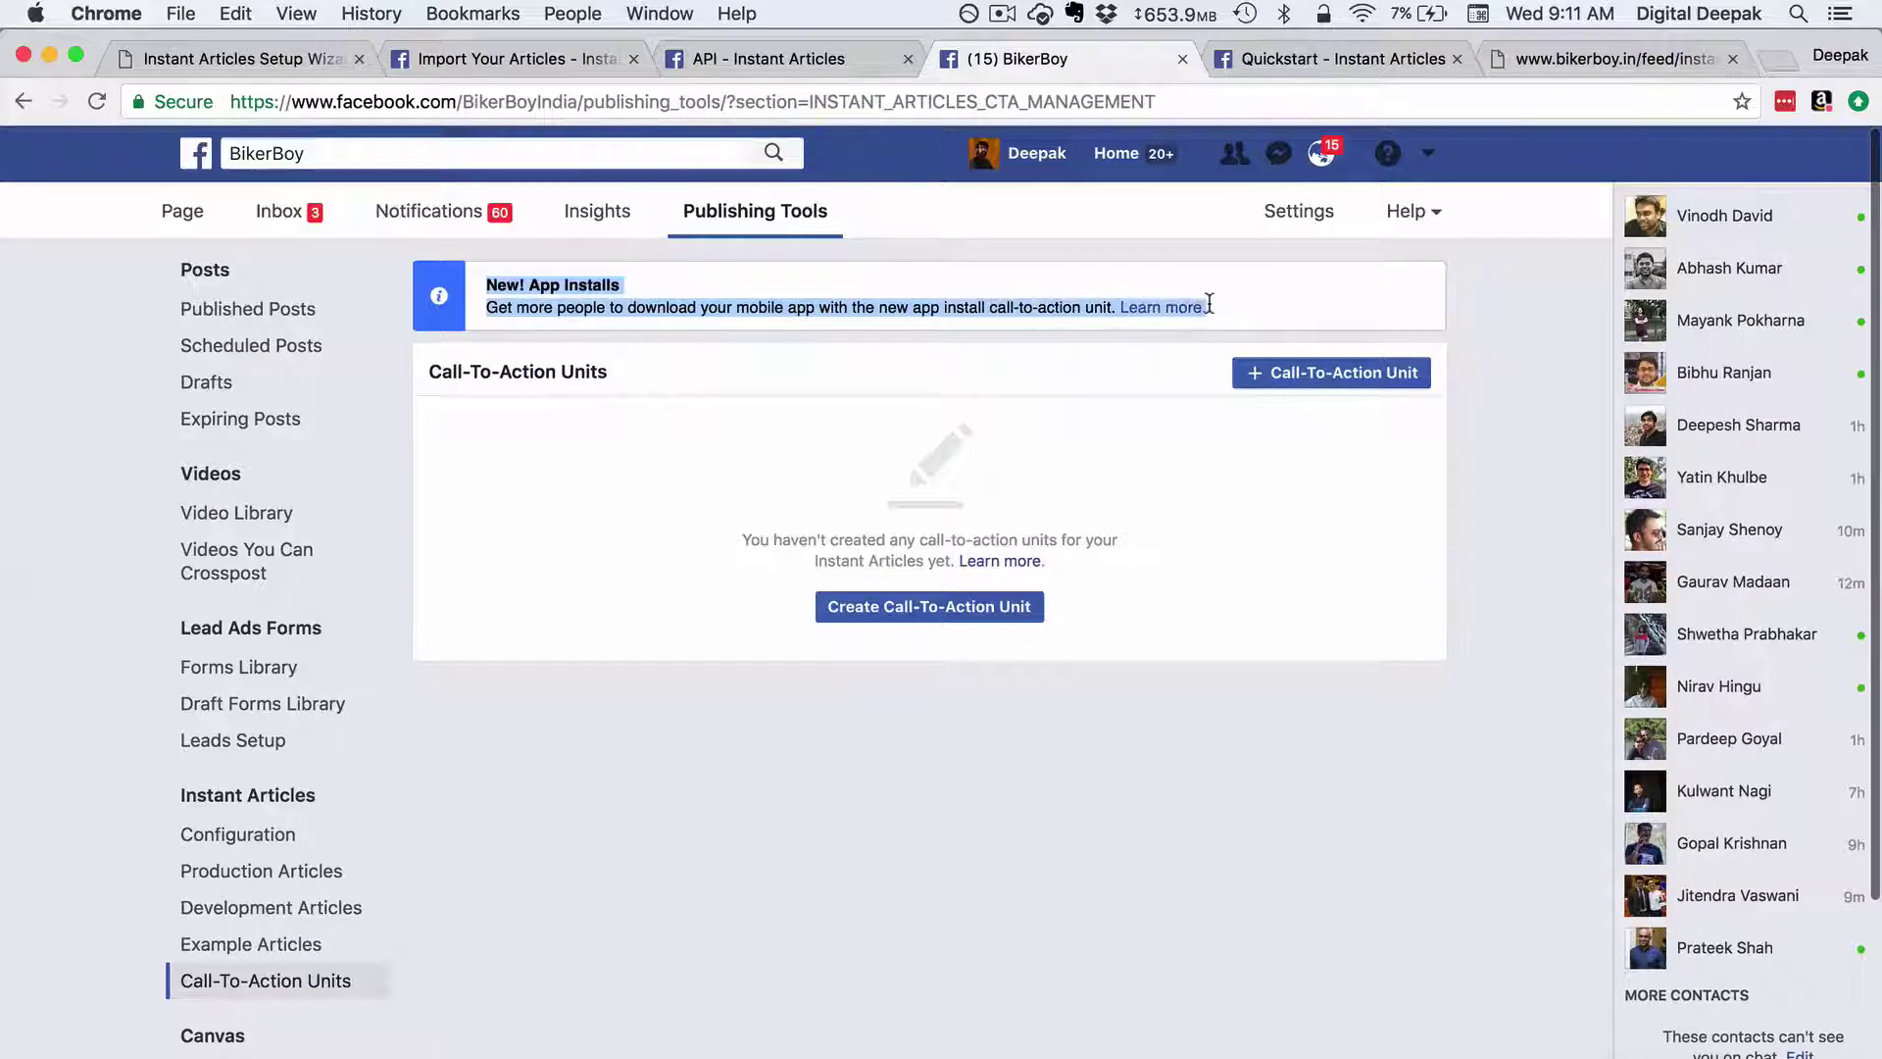
left_click(754, 700)
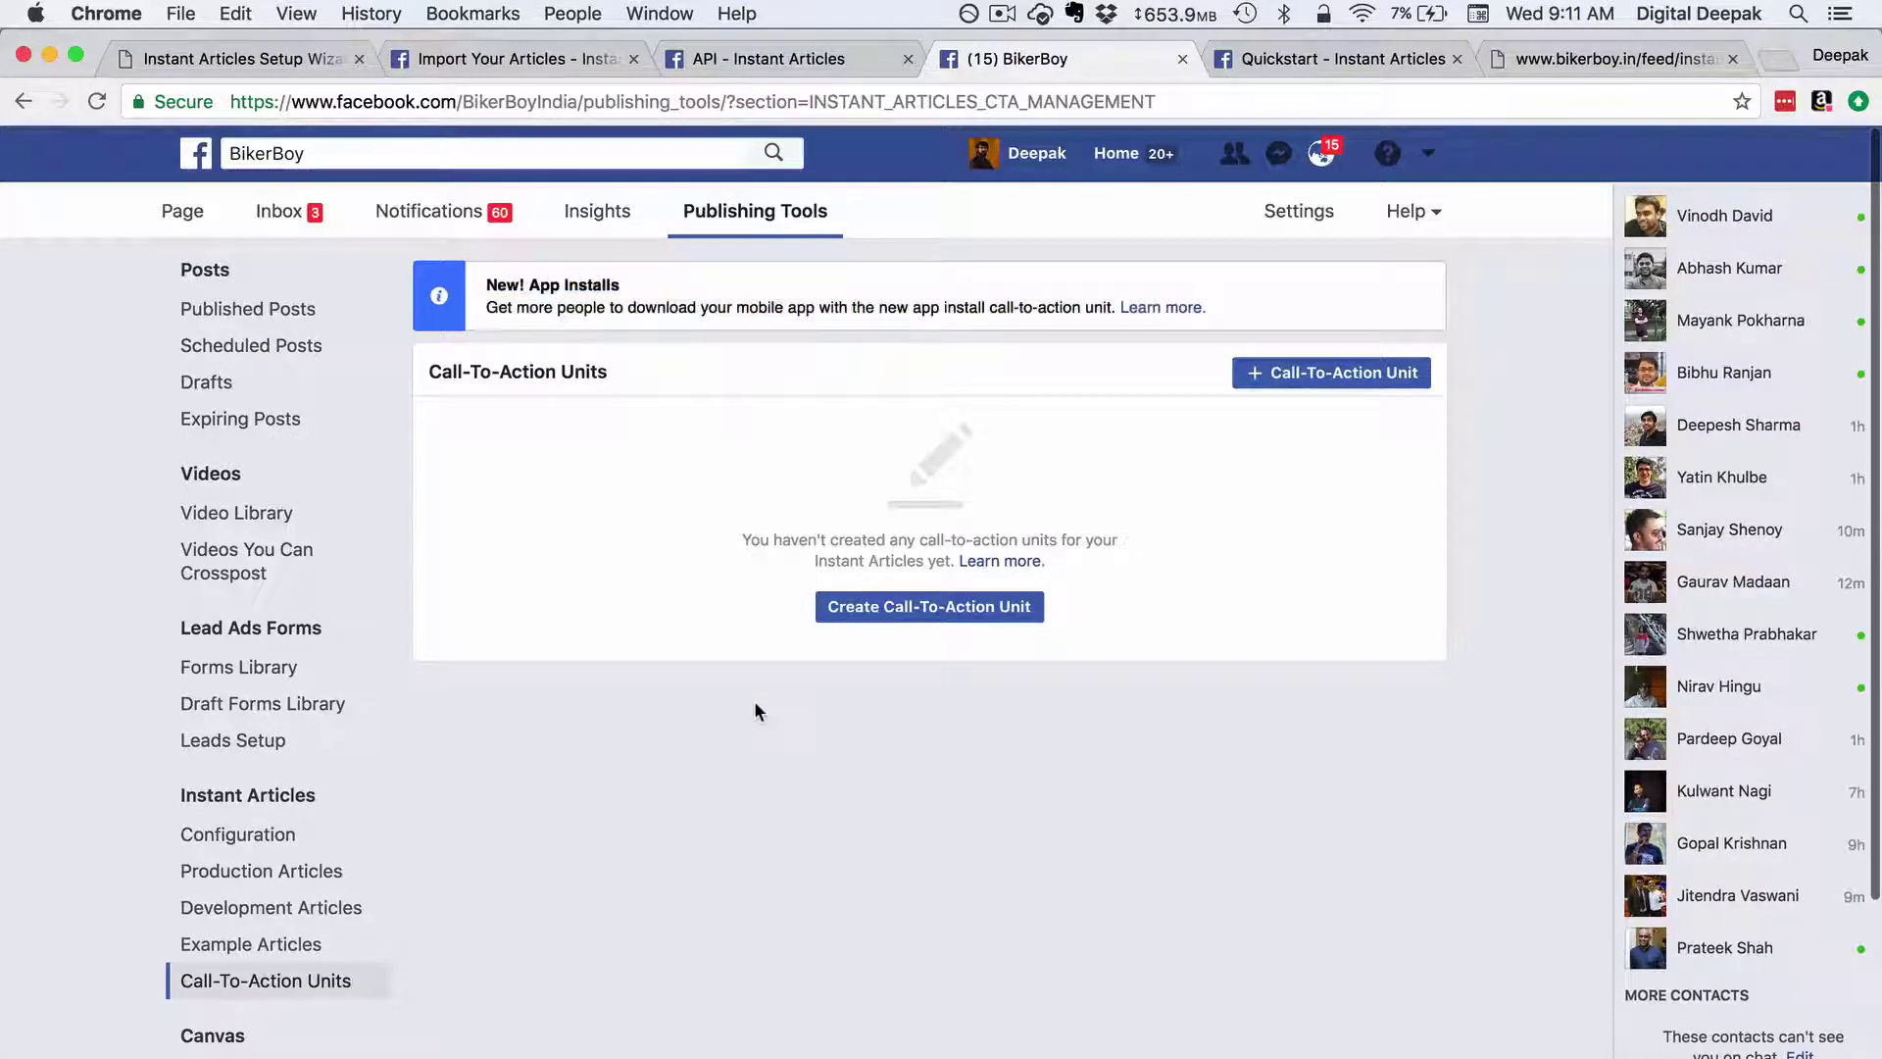
Start an email newsletter sign-up call-to-action unit, review its form fields and preview, and cancel without creating it.
left_click(841, 610)
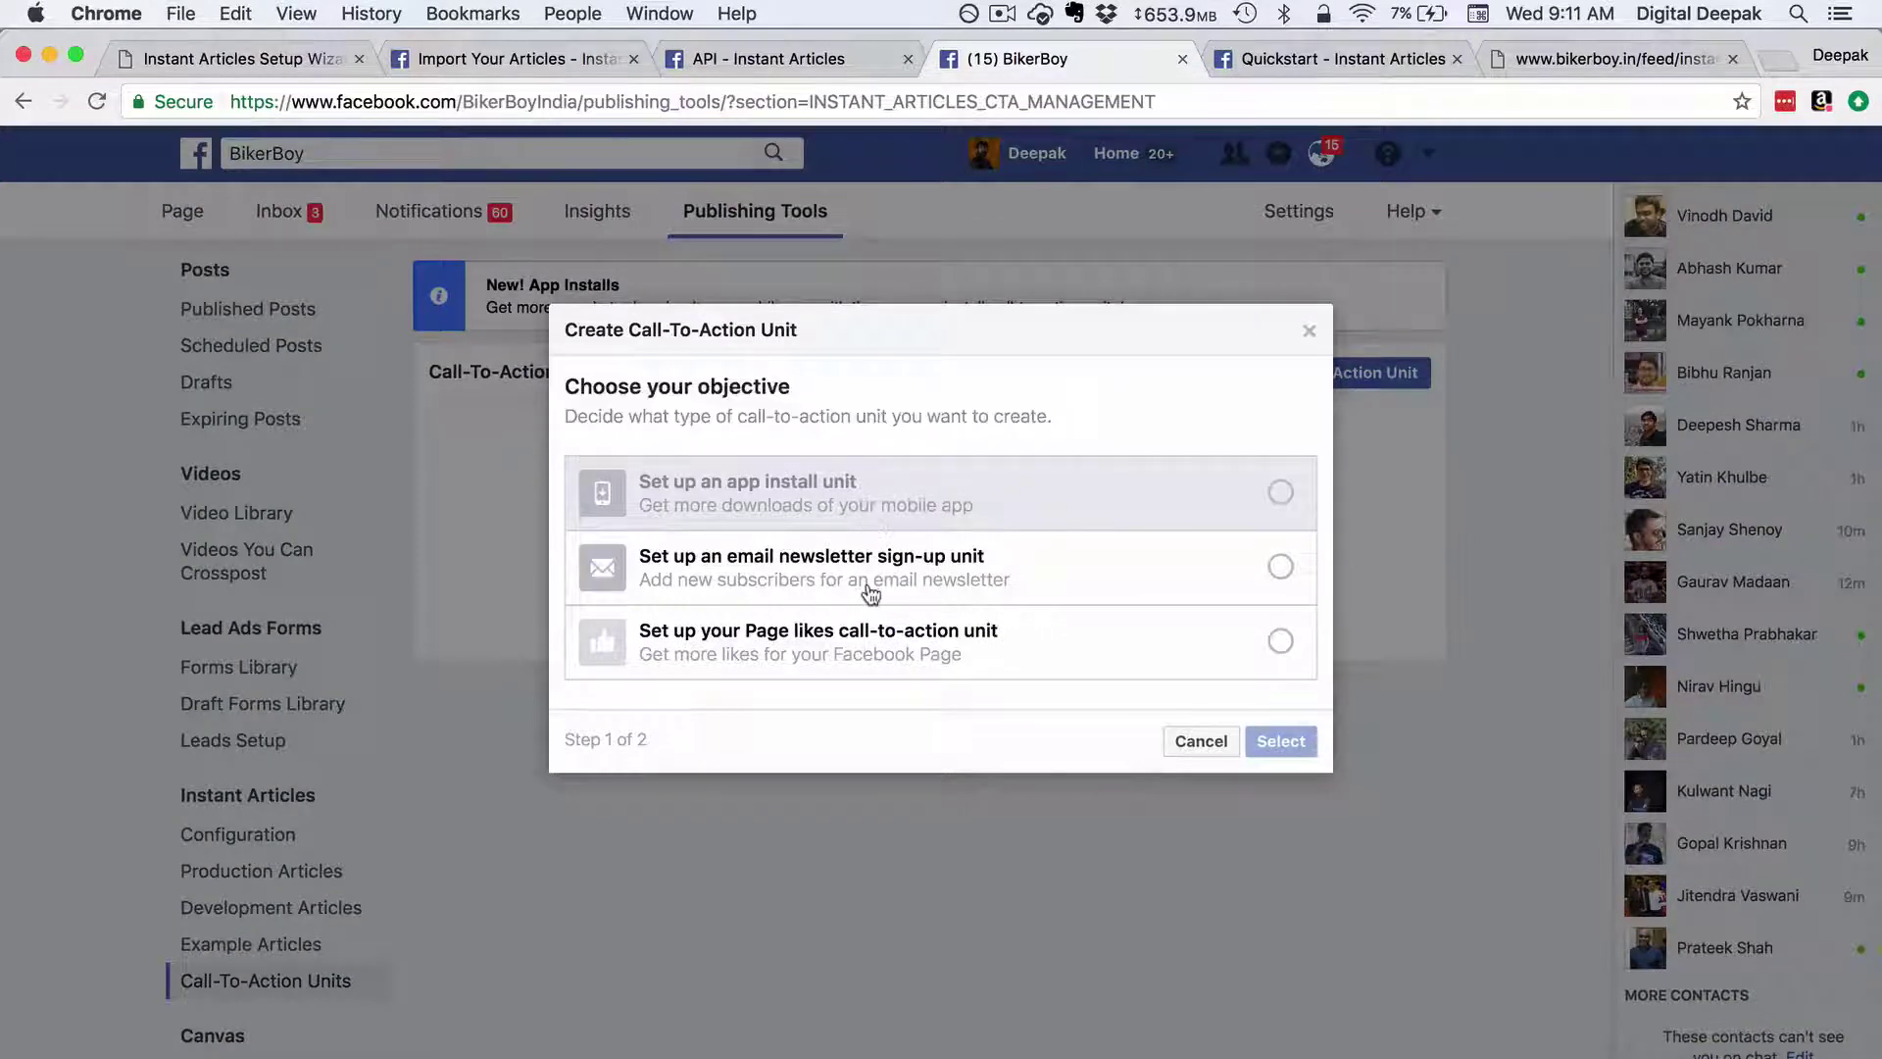
left_click(869, 592)
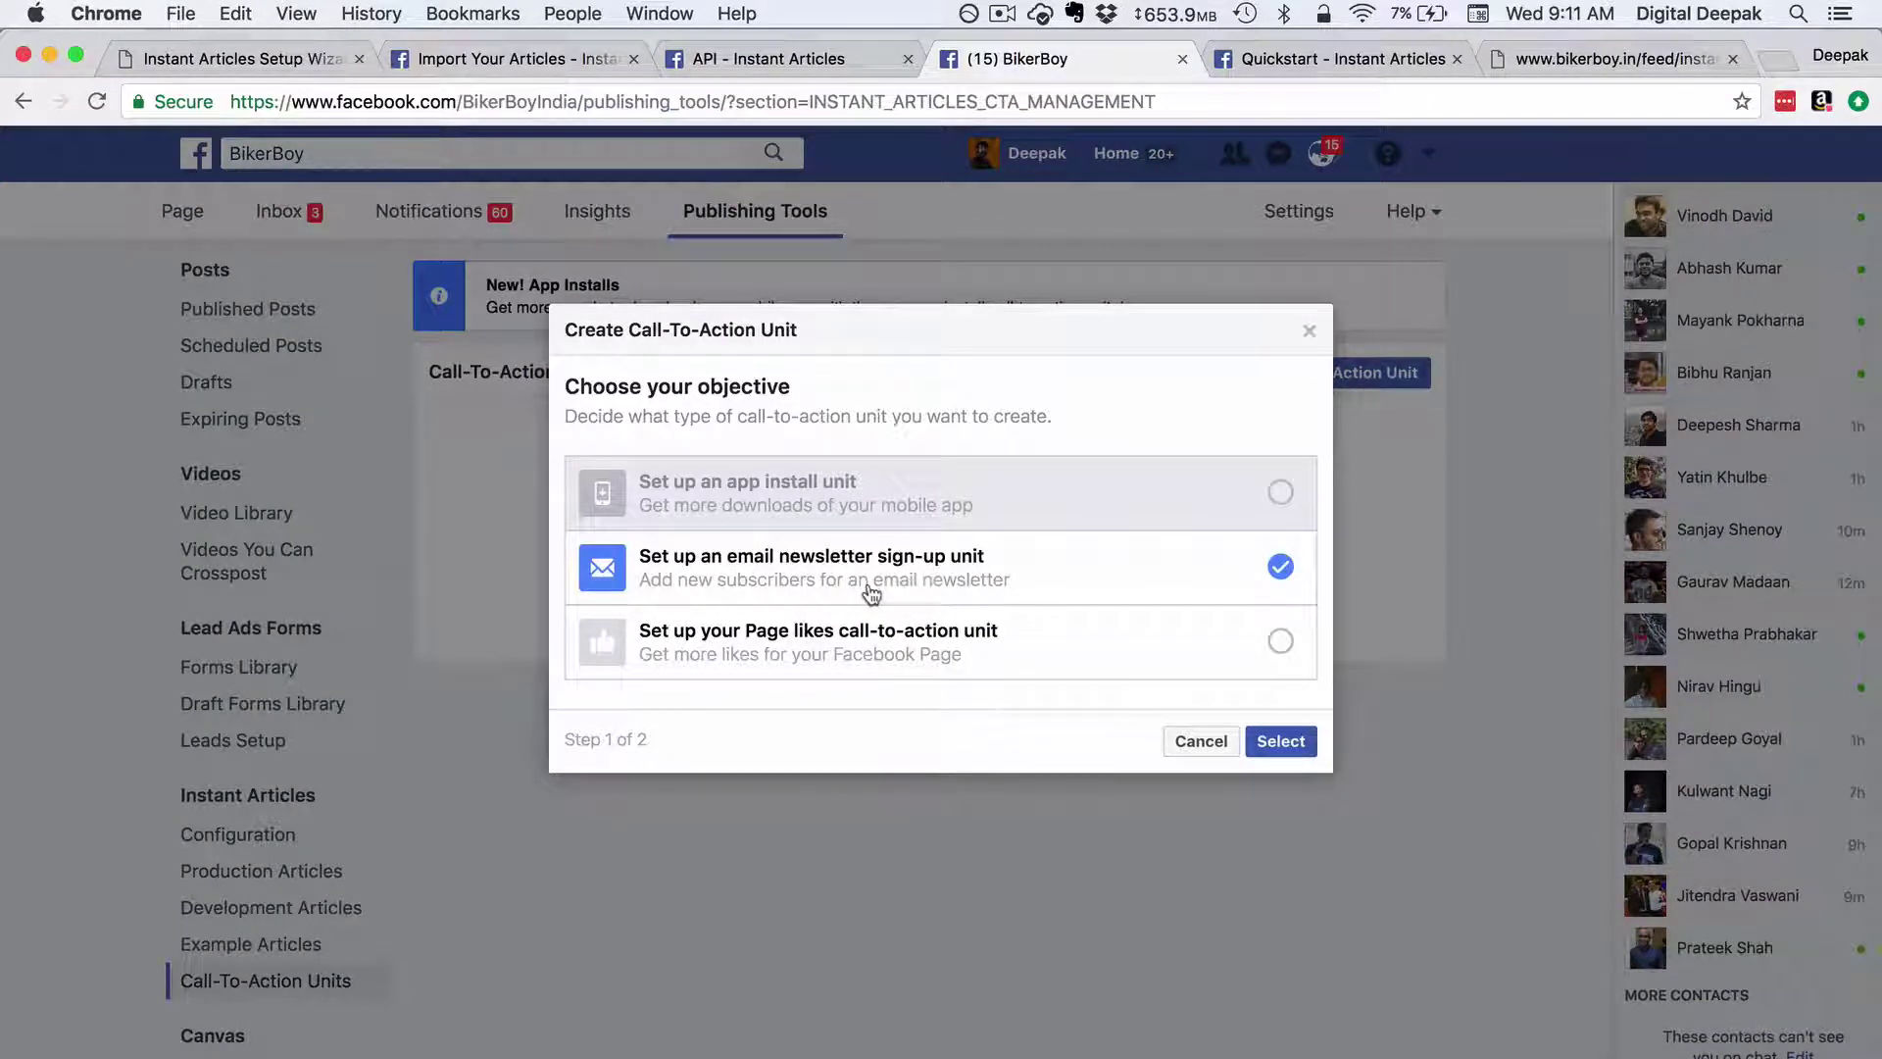
left_click(1277, 744)
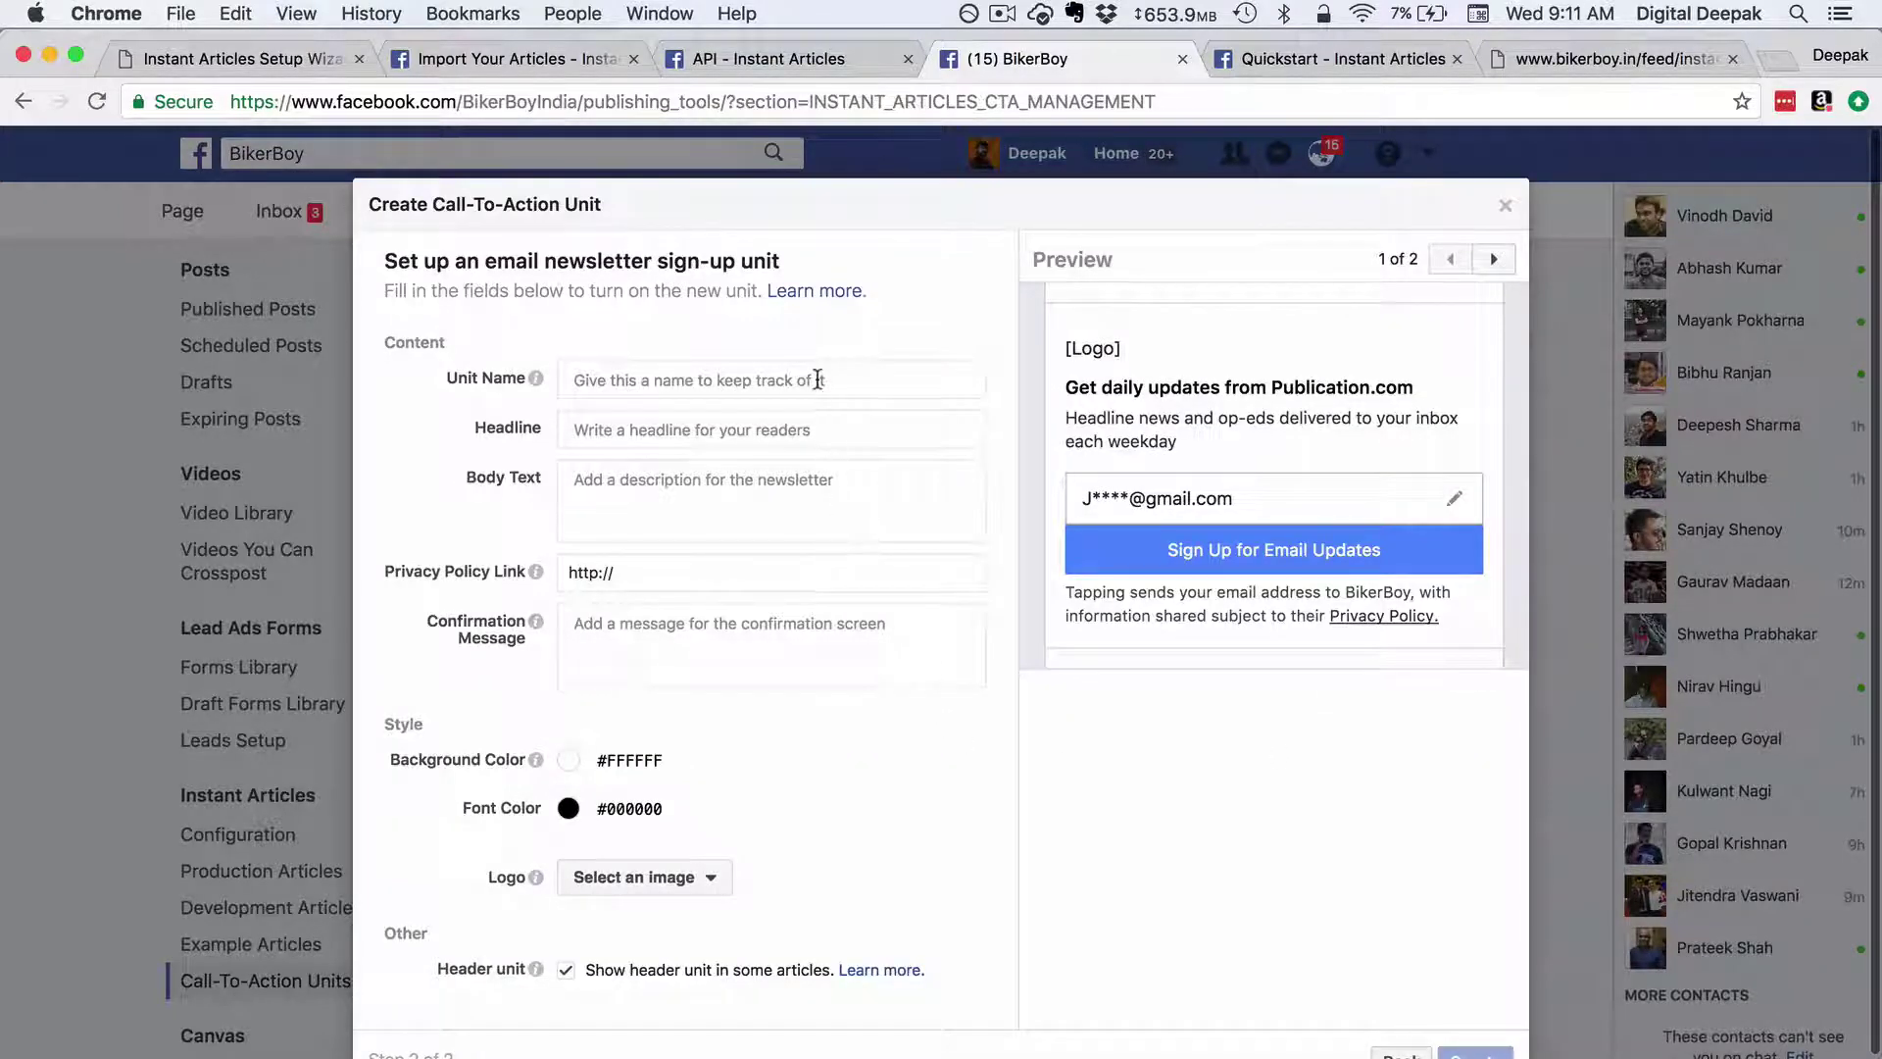
left_click(817, 379)
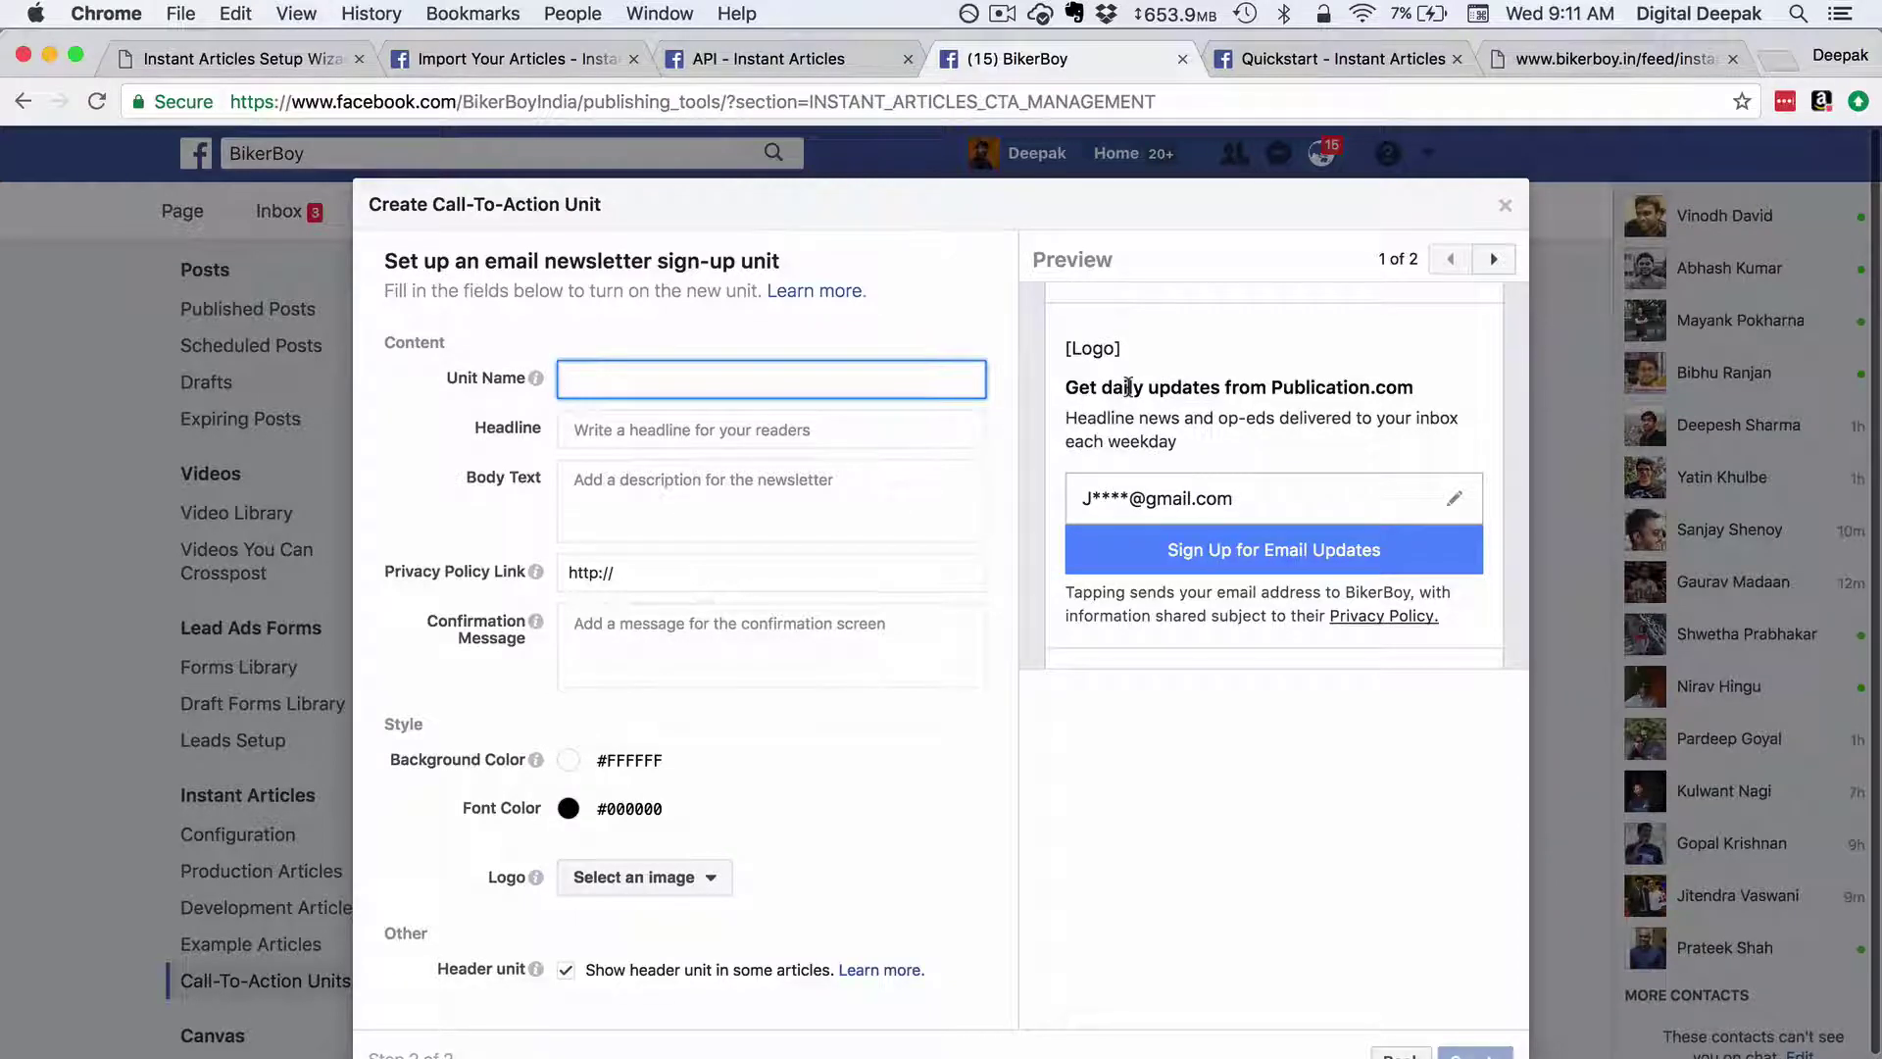
left_click_drag(1128, 386, 1442, 382)
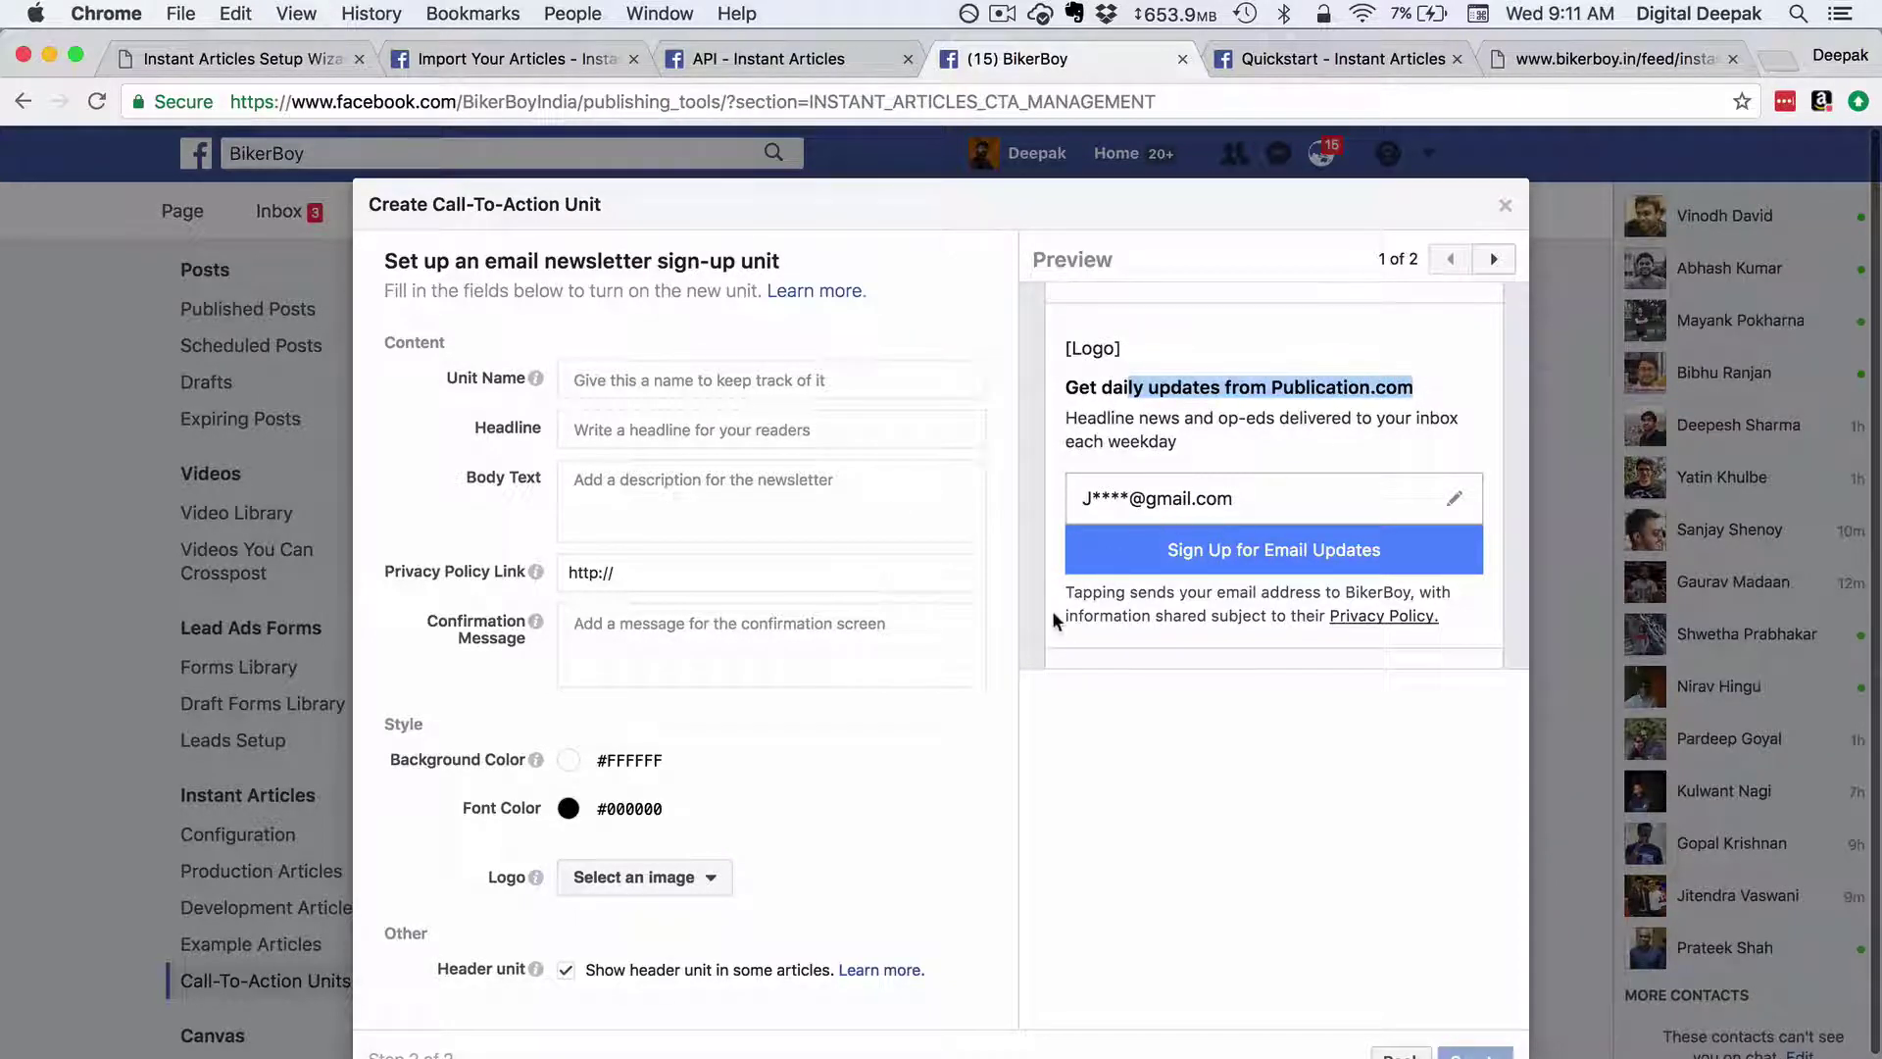
left_click(997, 621)
scroll(996, 621, "down", 1)
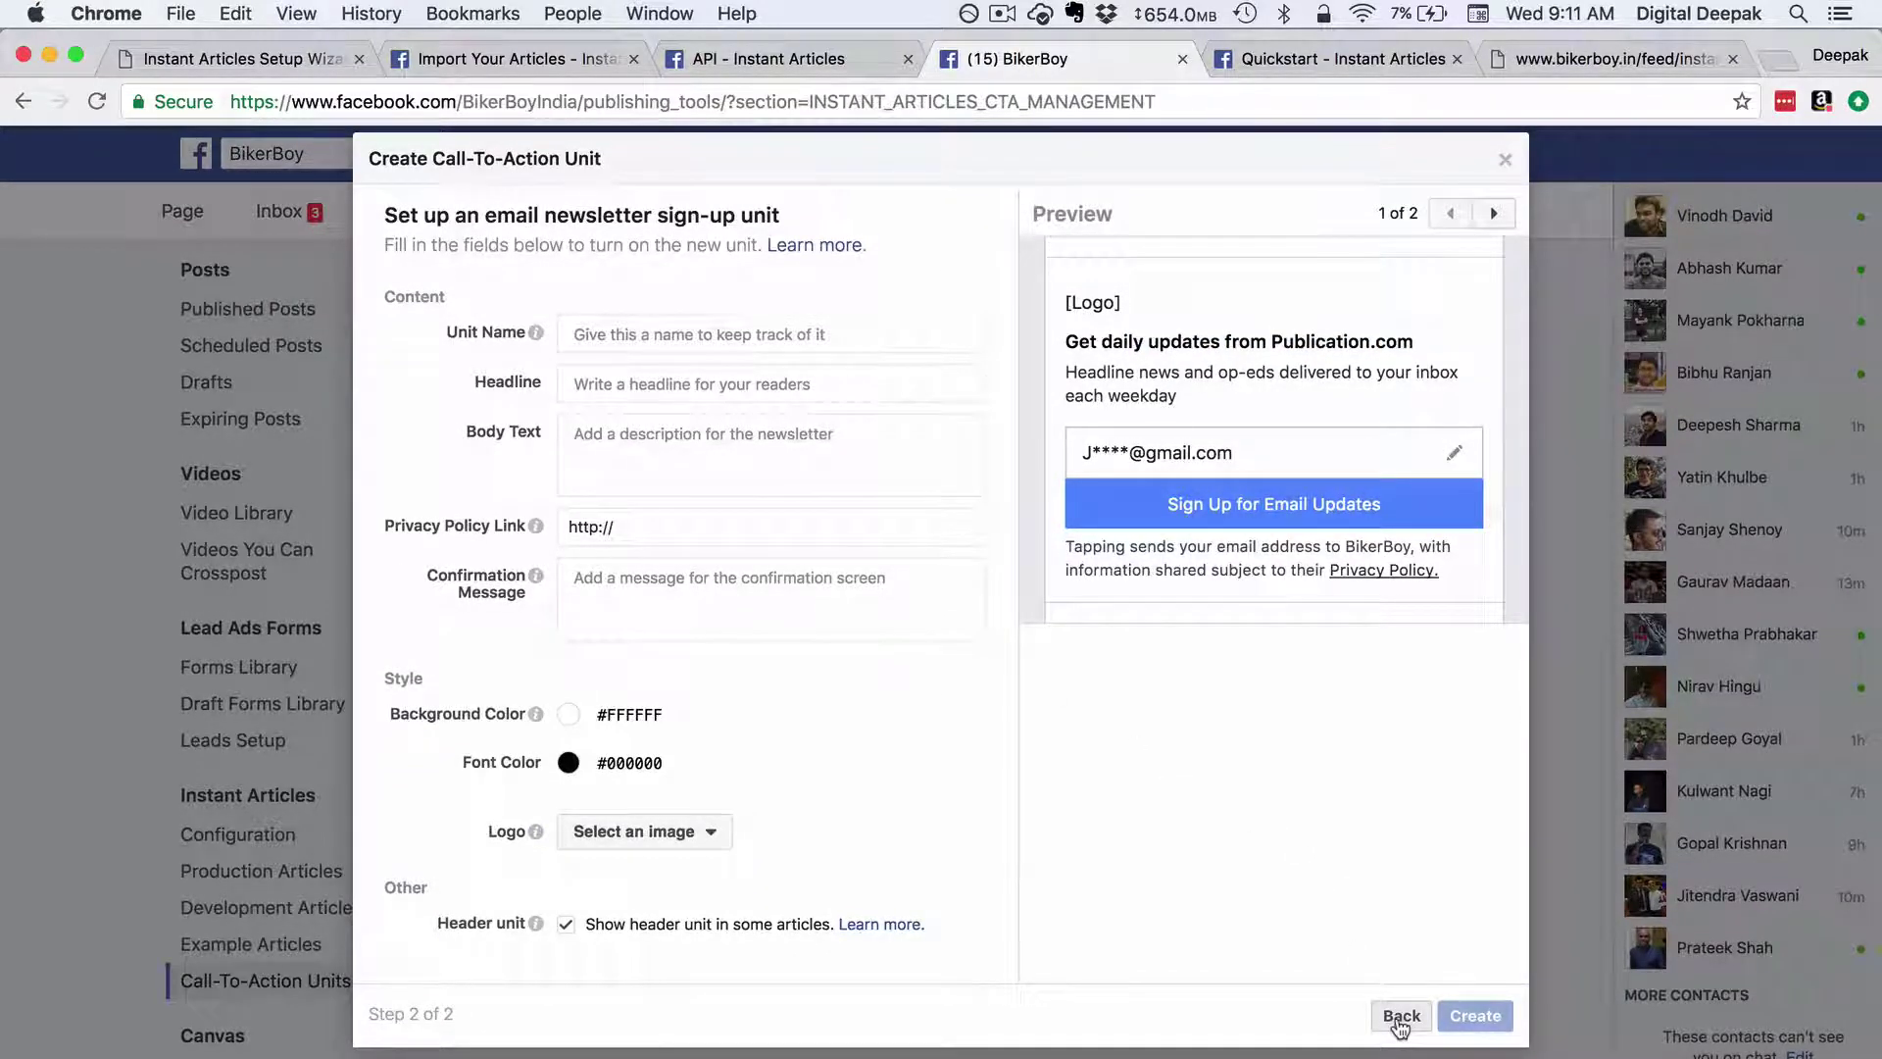
left_click(1400, 1021)
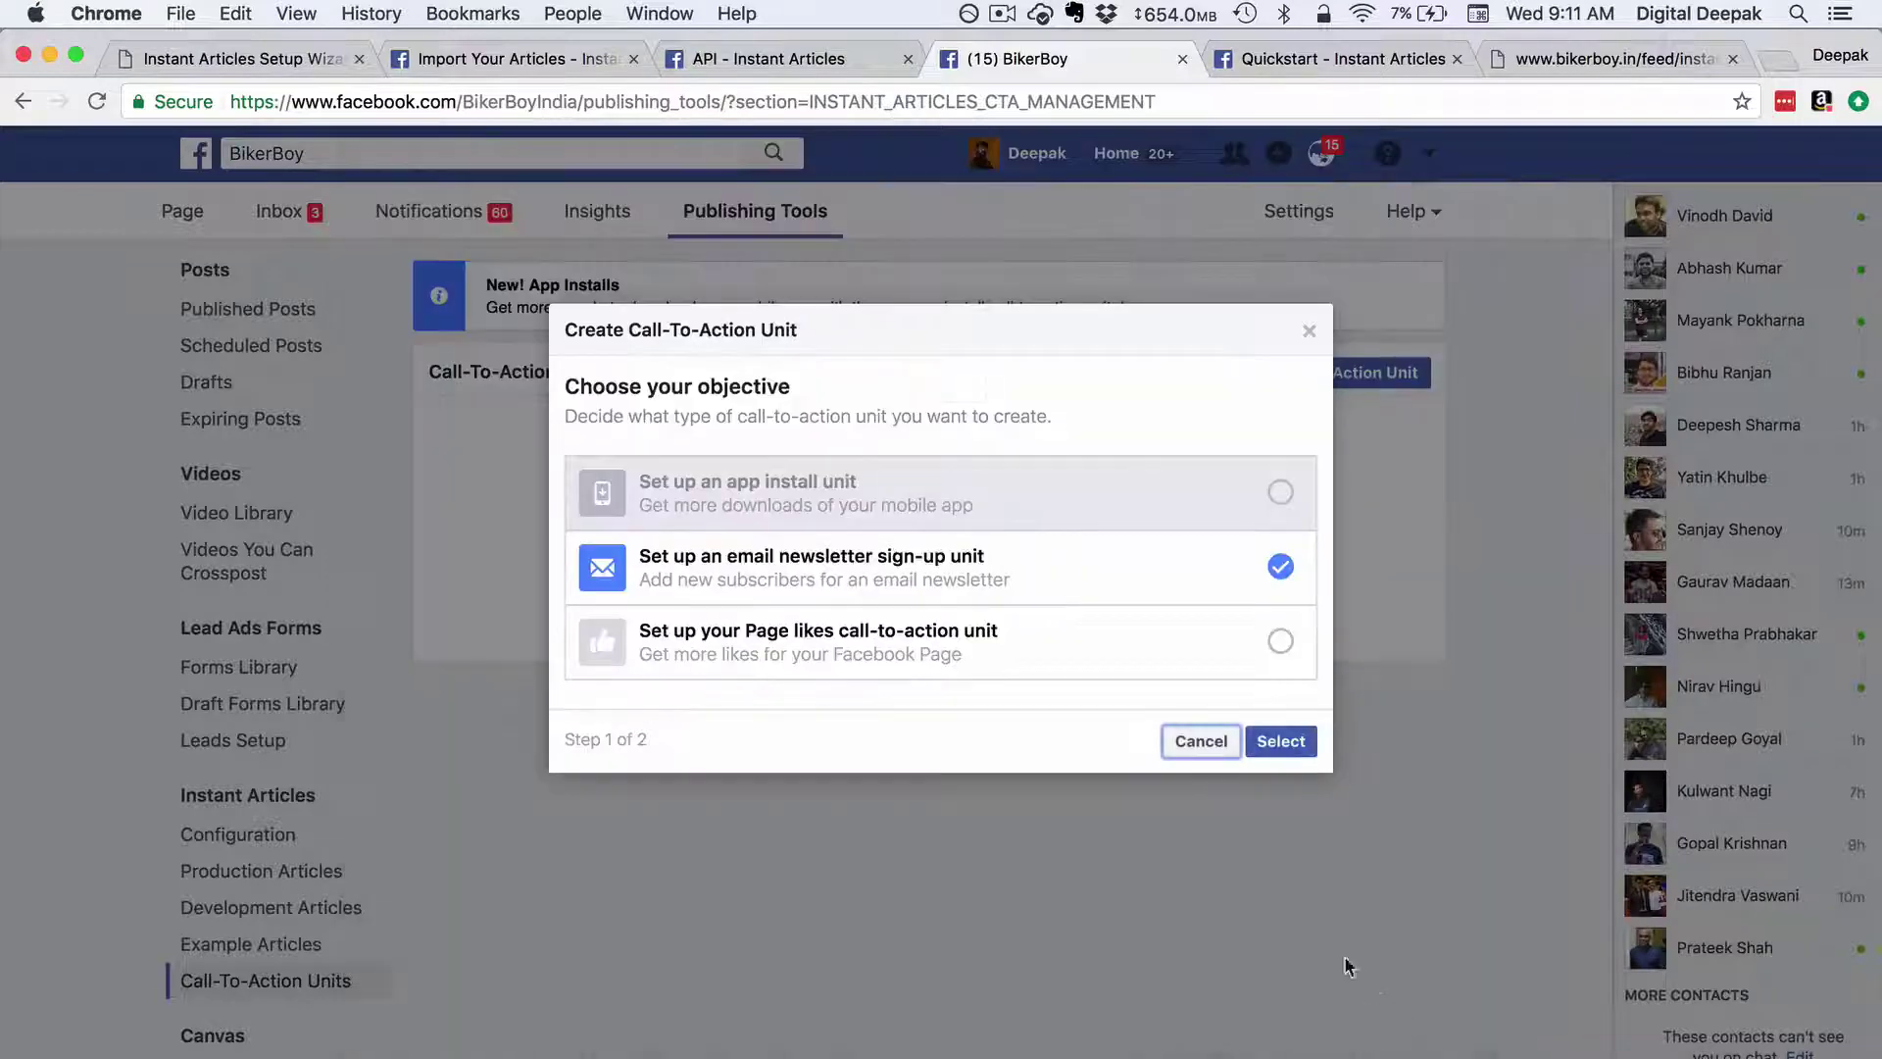
left_click(1186, 743)
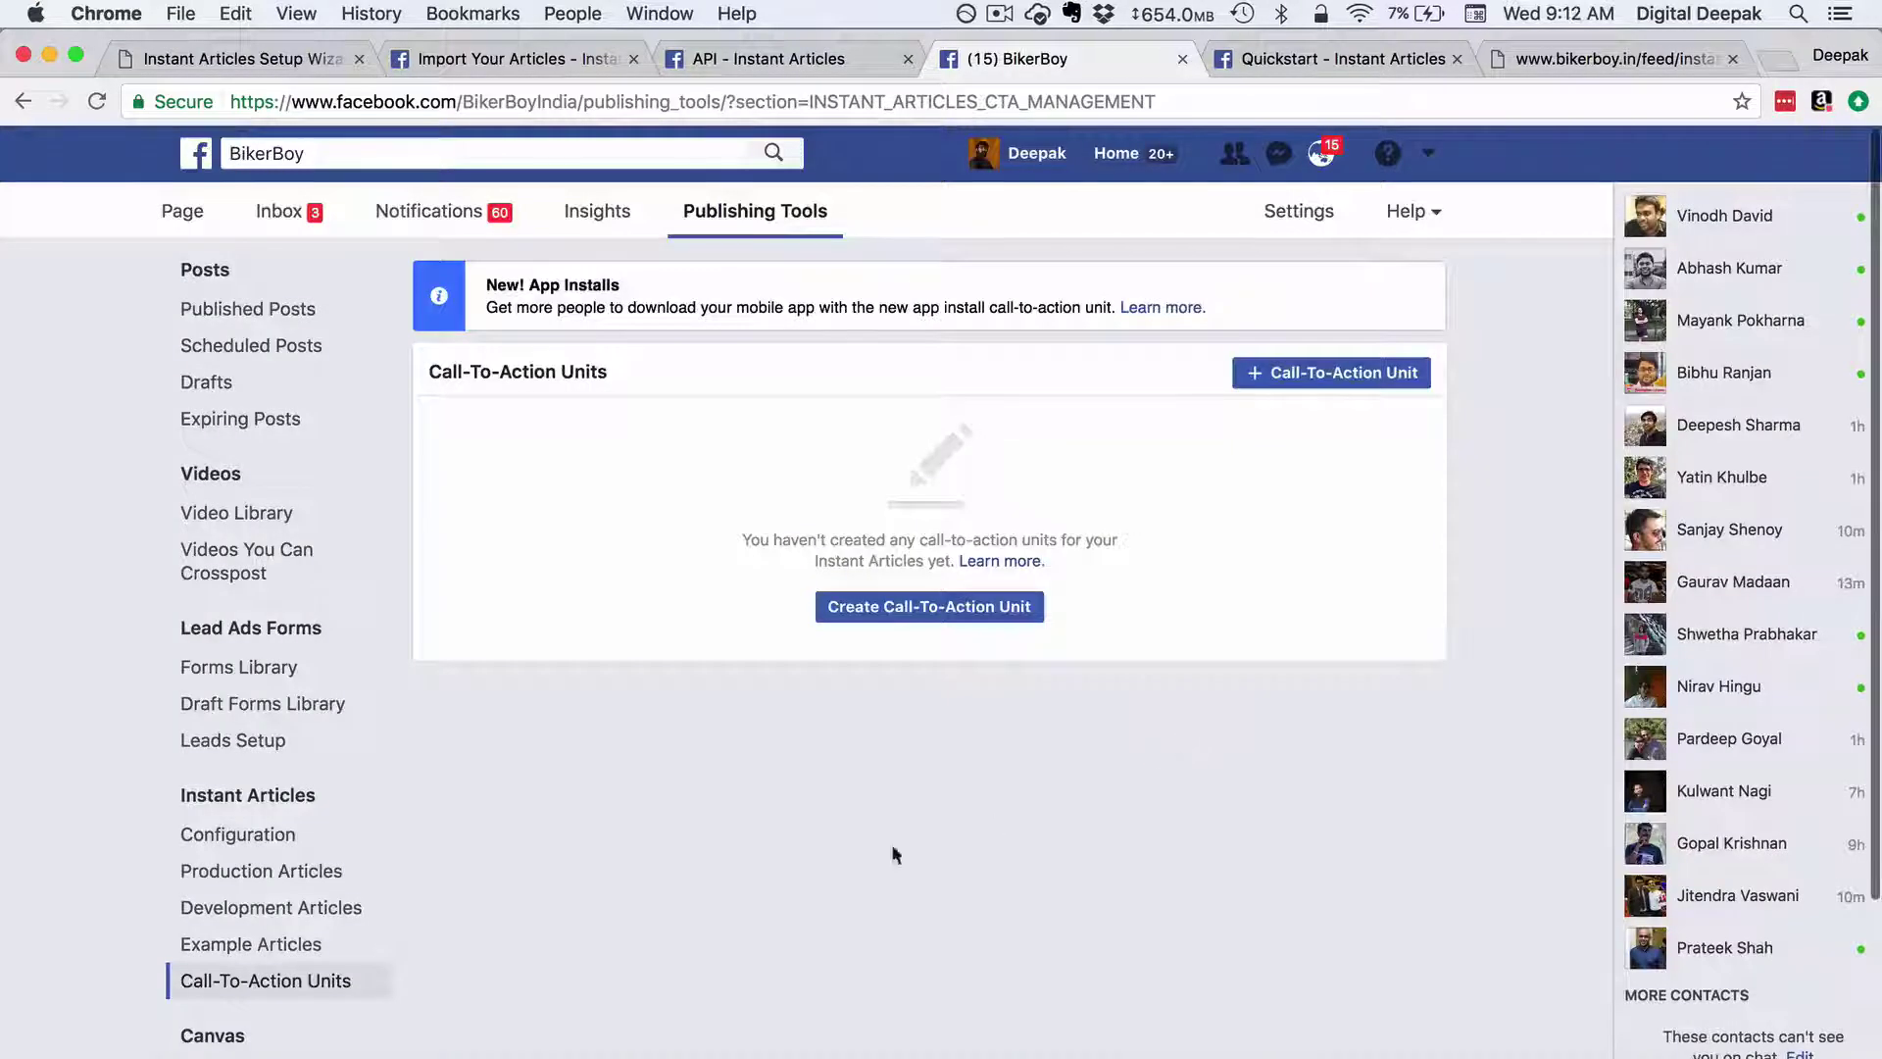
Review the Instant Articles Configuration setup steps and open the "default" style template from the Styles tools.
left_click(333, 840)
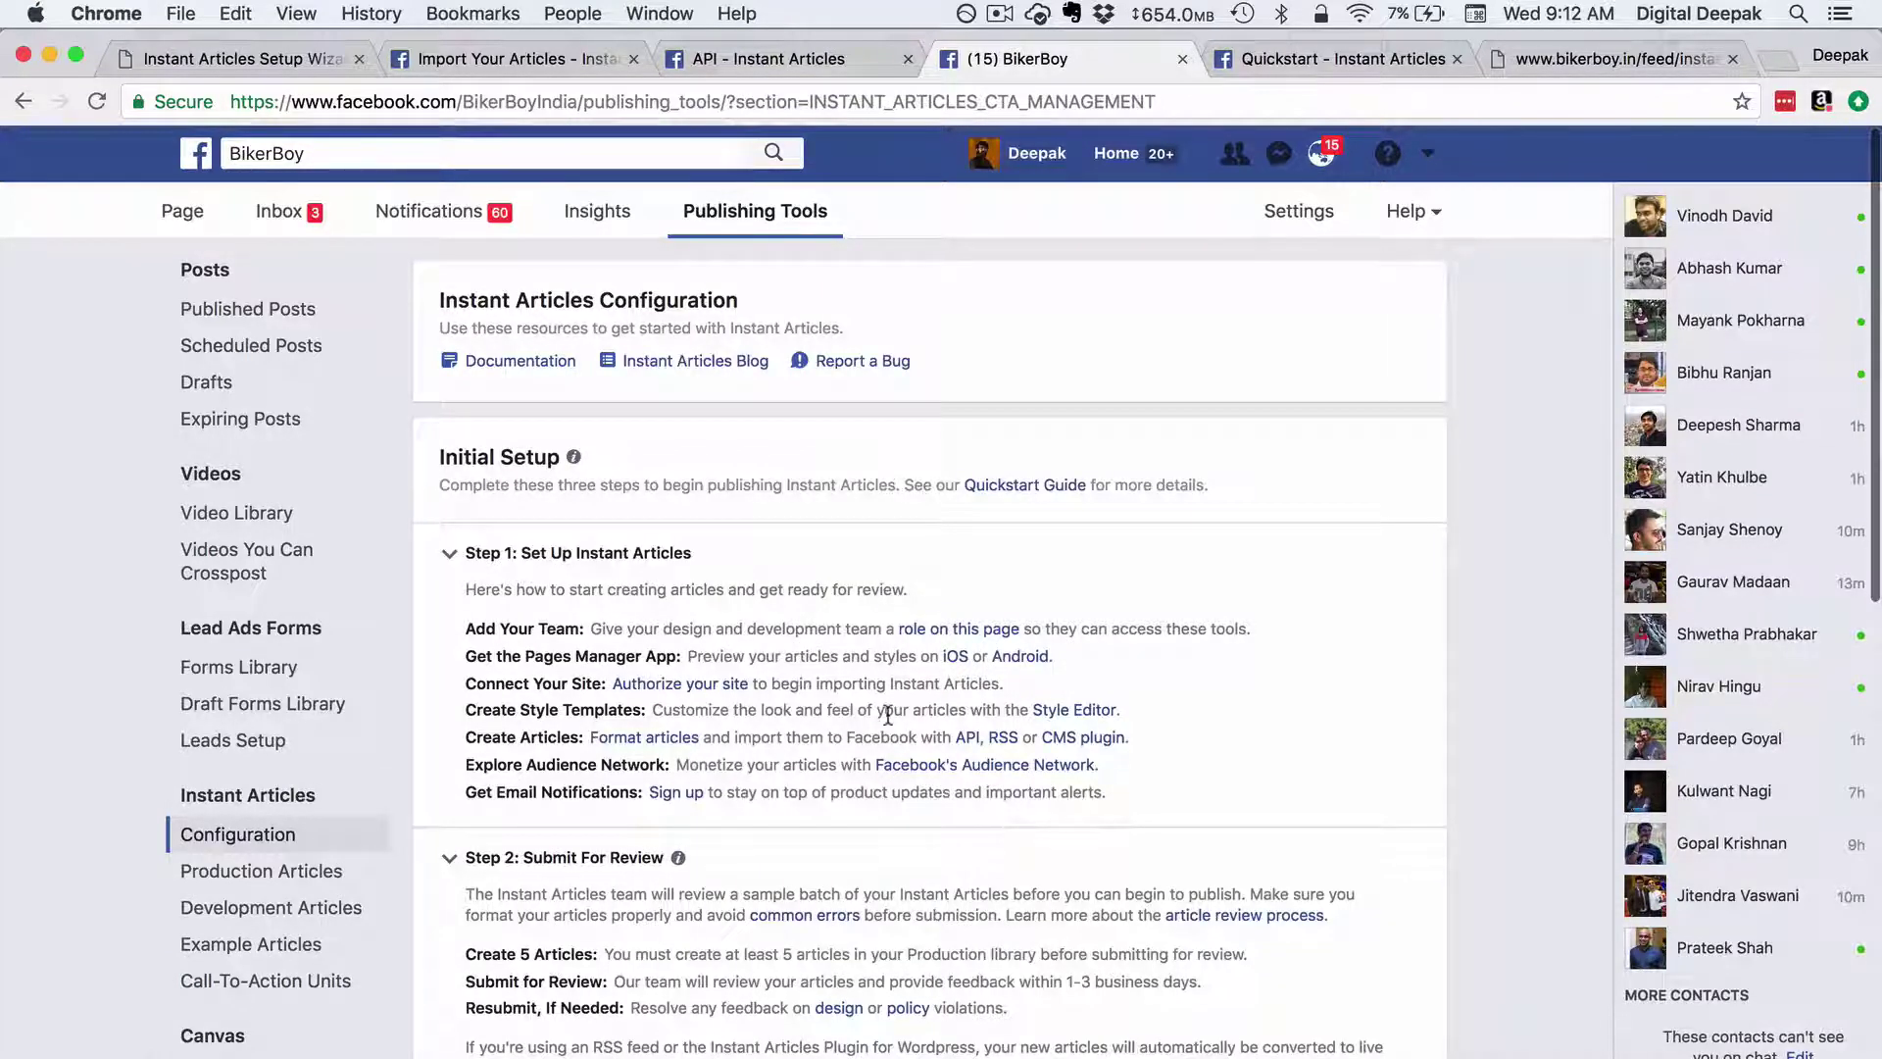
scroll(888, 716, "down", 3)
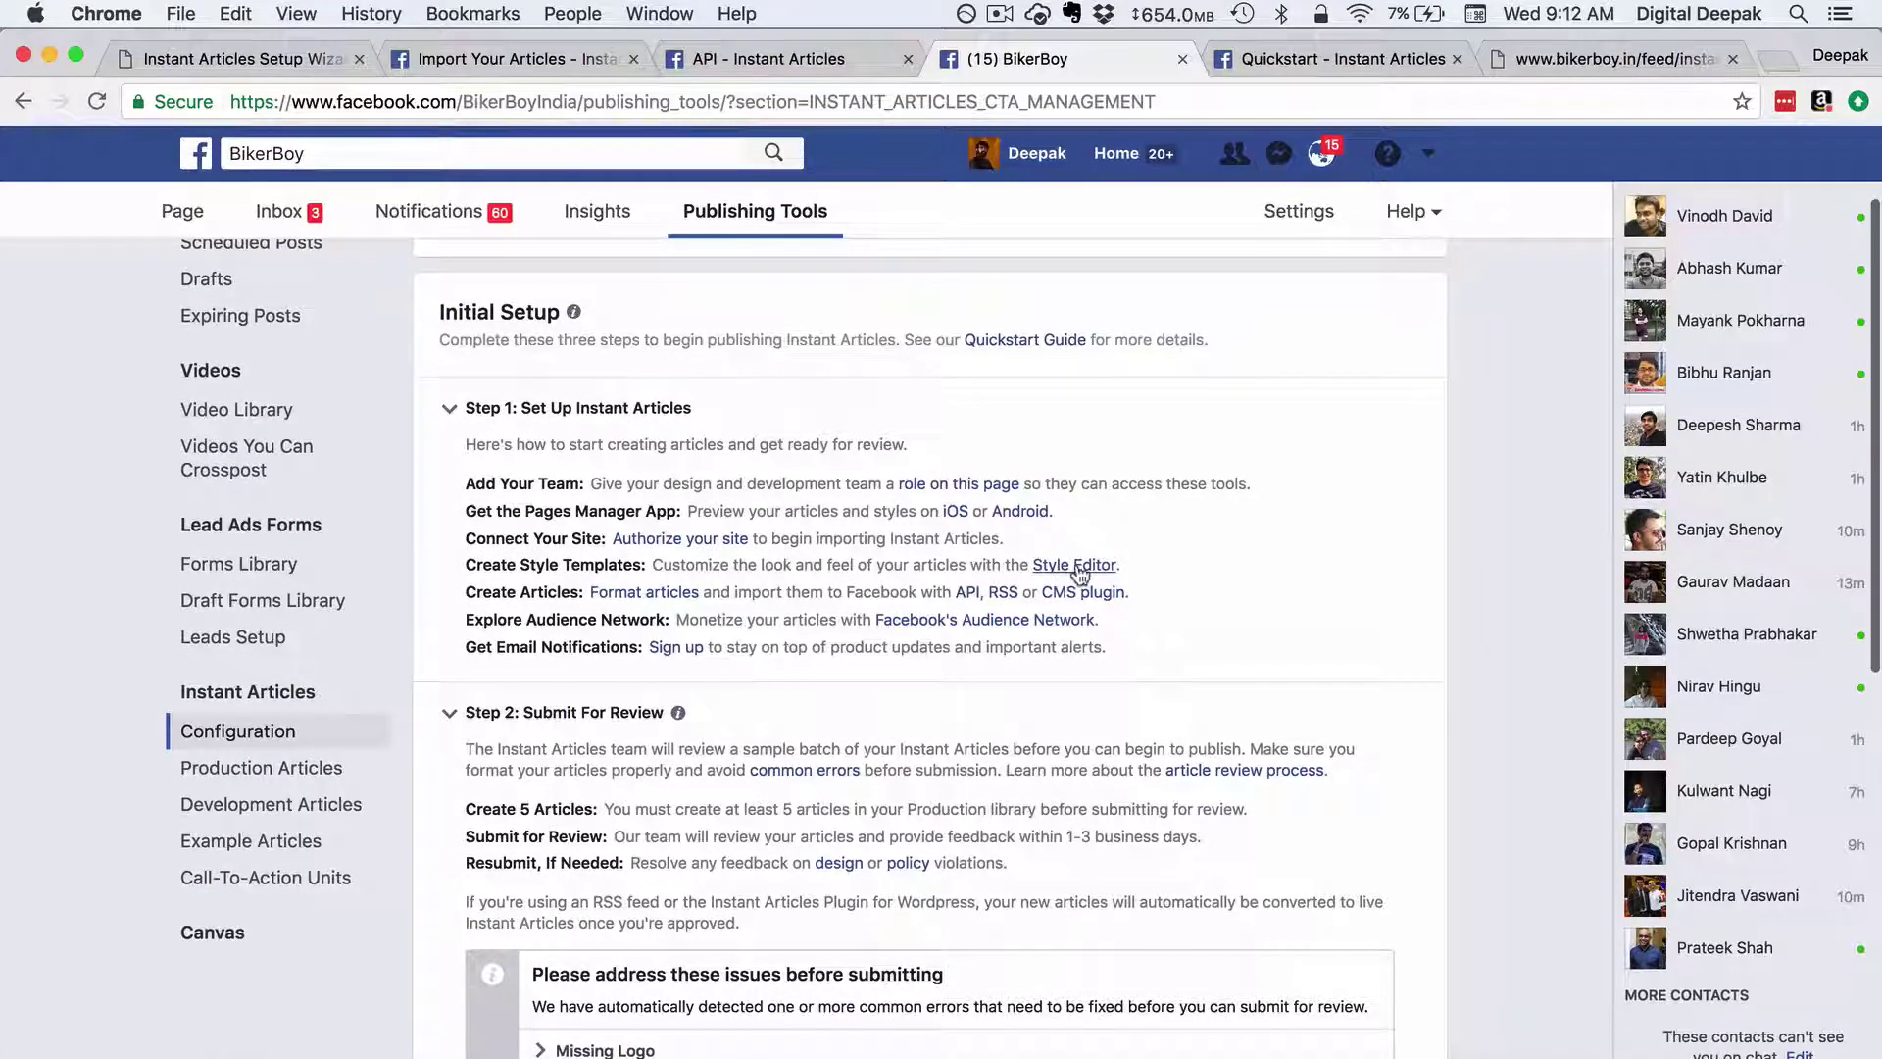
scroll(1079, 574, "down", 5)
scroll(1079, 574, "down", 10)
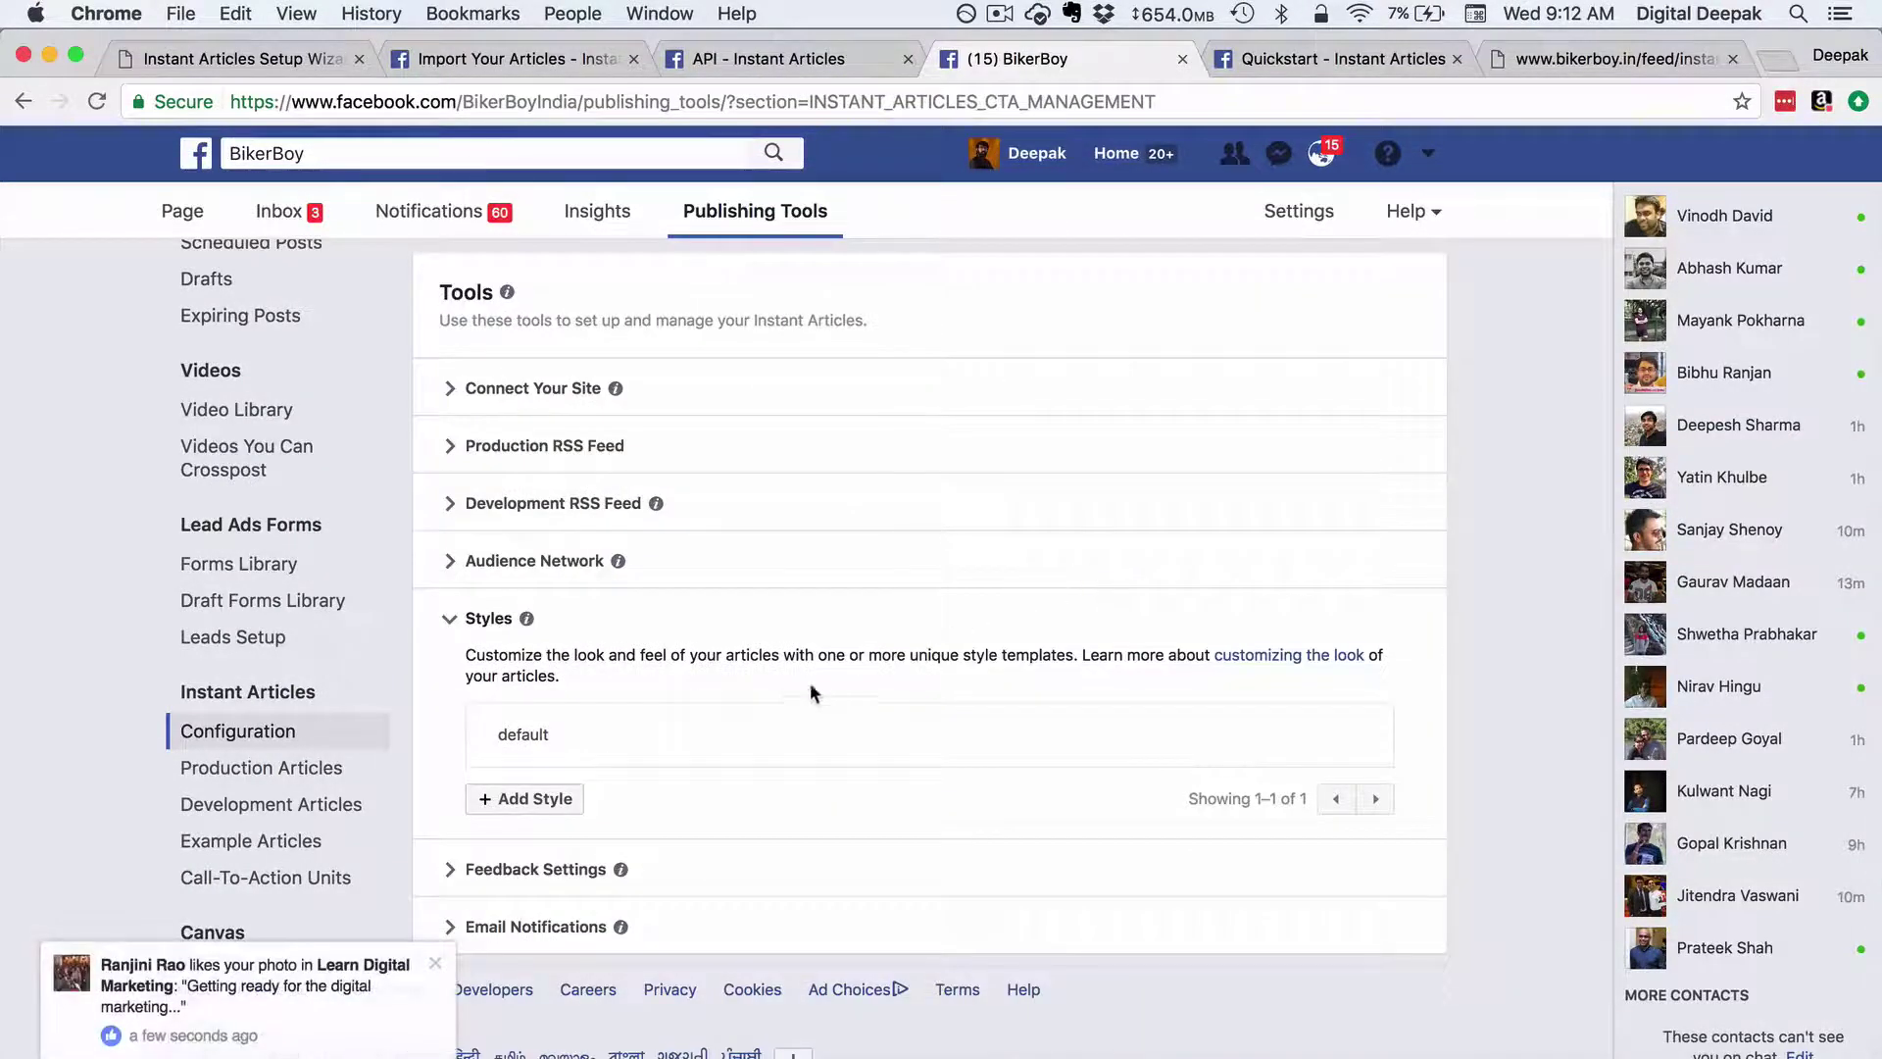
left_click(683, 742)
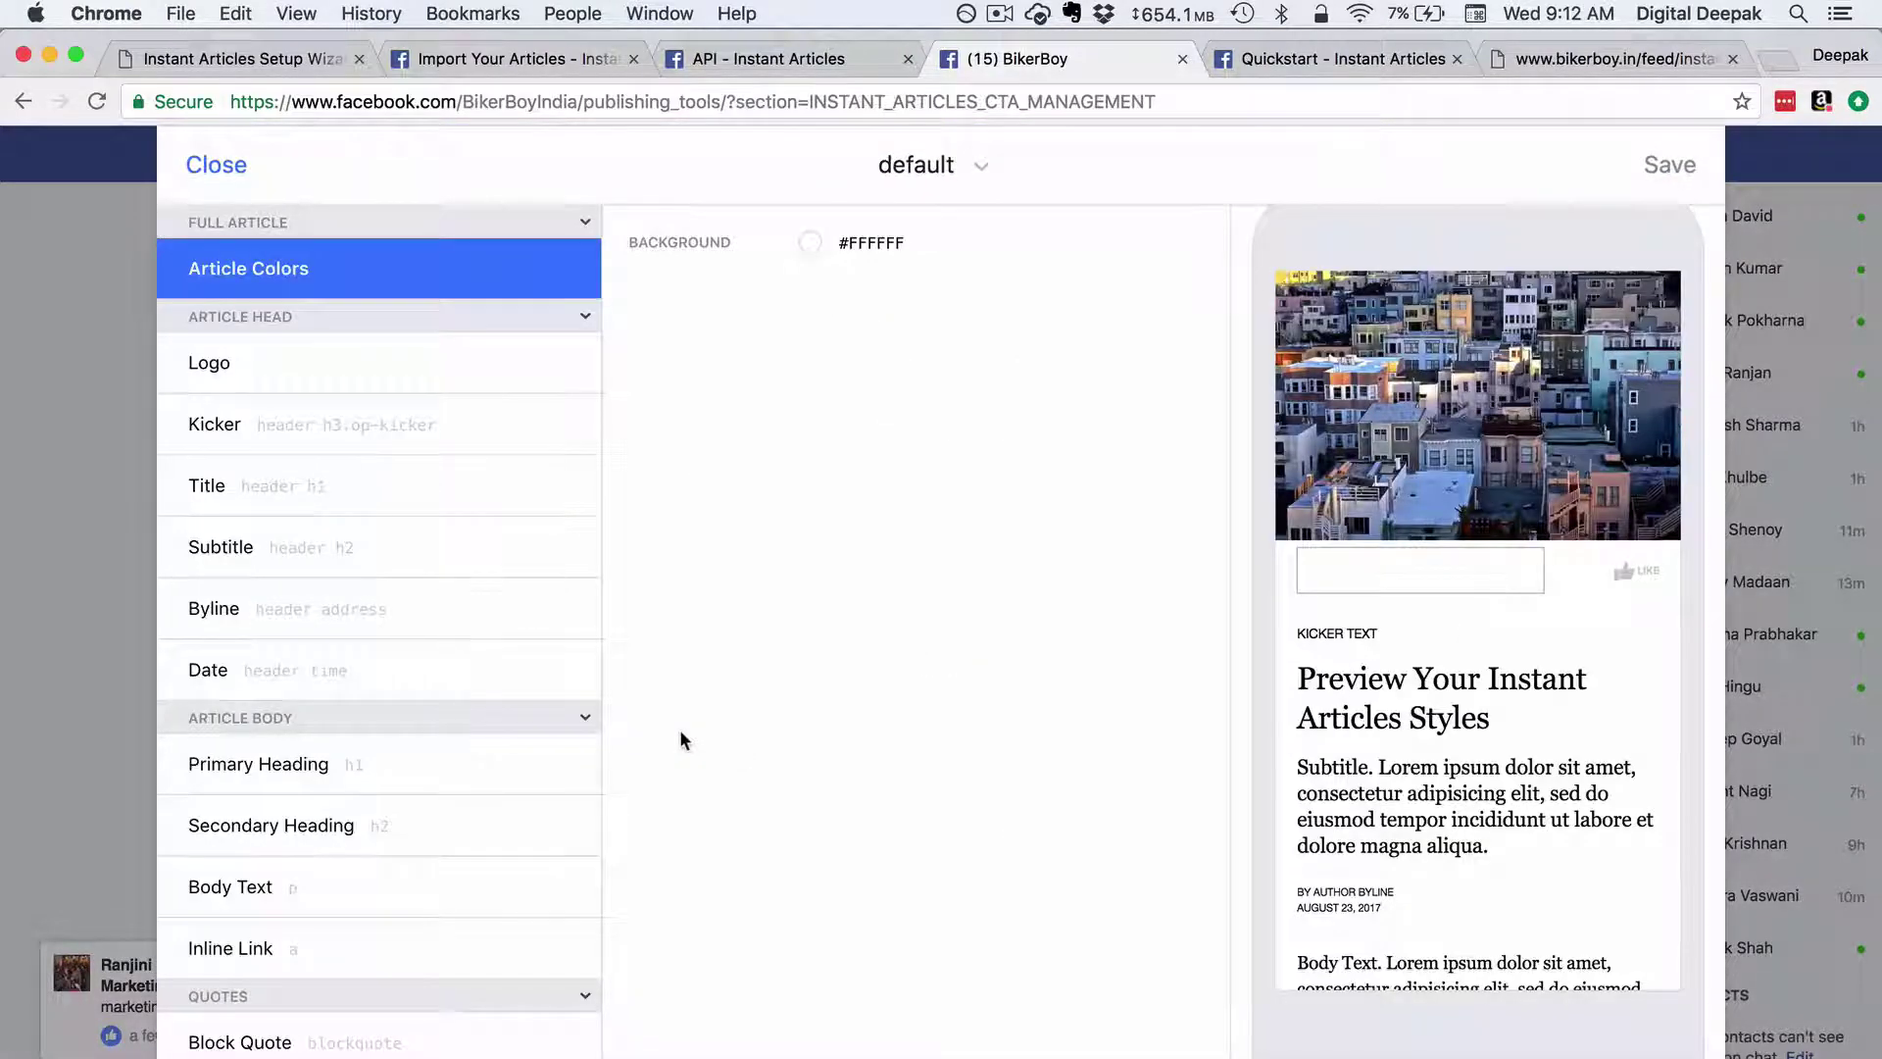
Examine the Logo, Kicker and Title settings of the default style and check which actions the style offers.
left_click(467, 392)
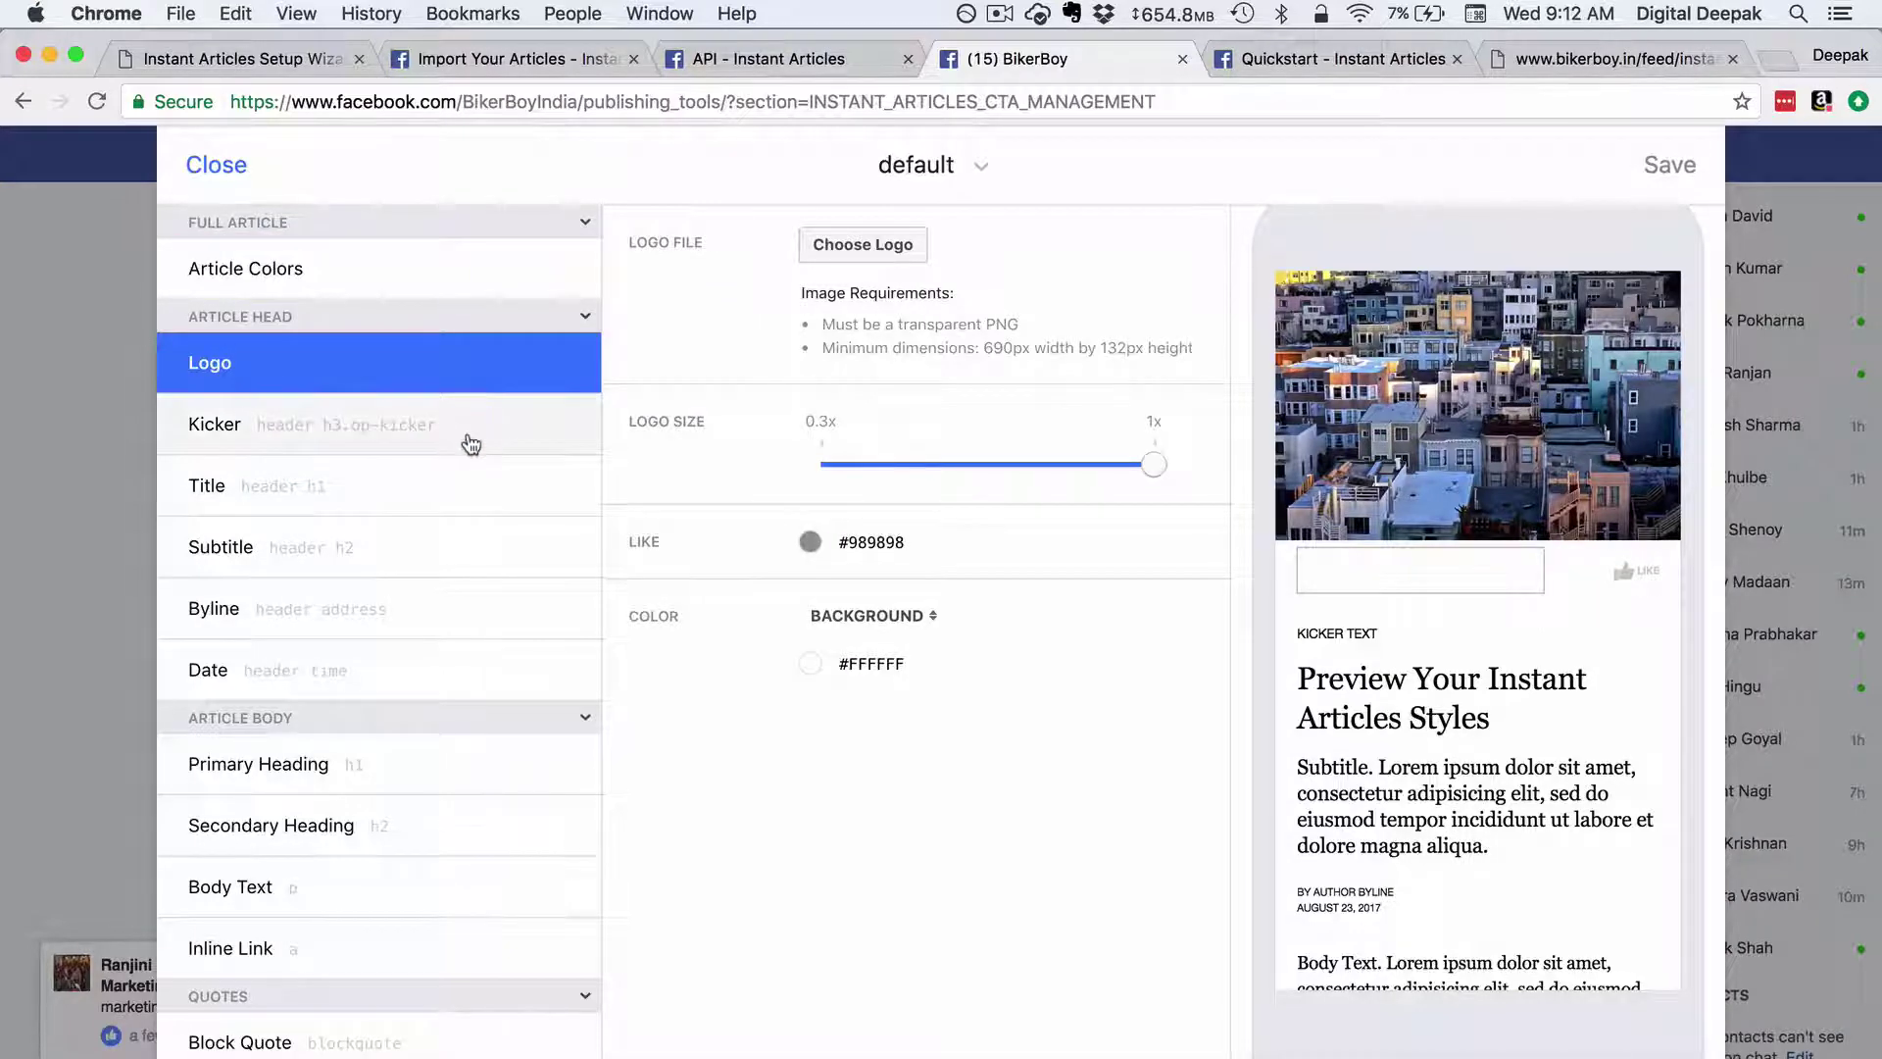
left_click(471, 444)
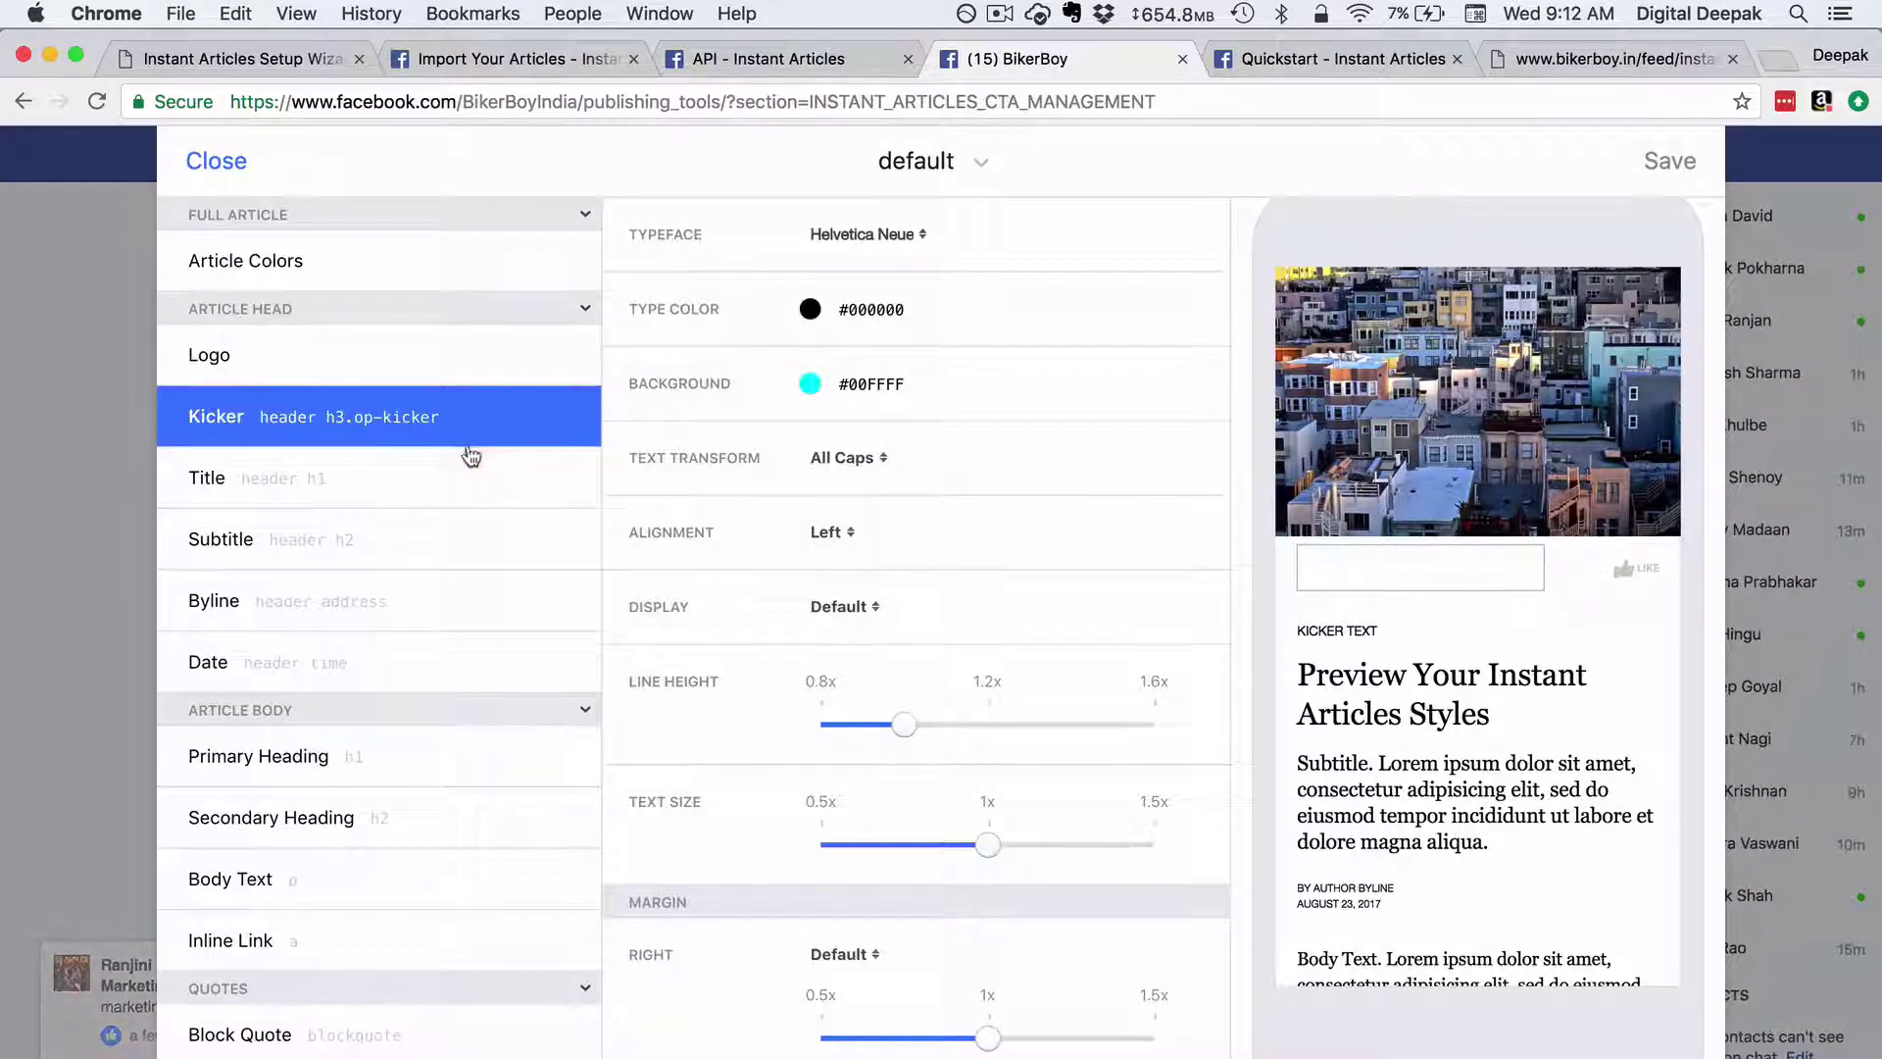
left_click(475, 490)
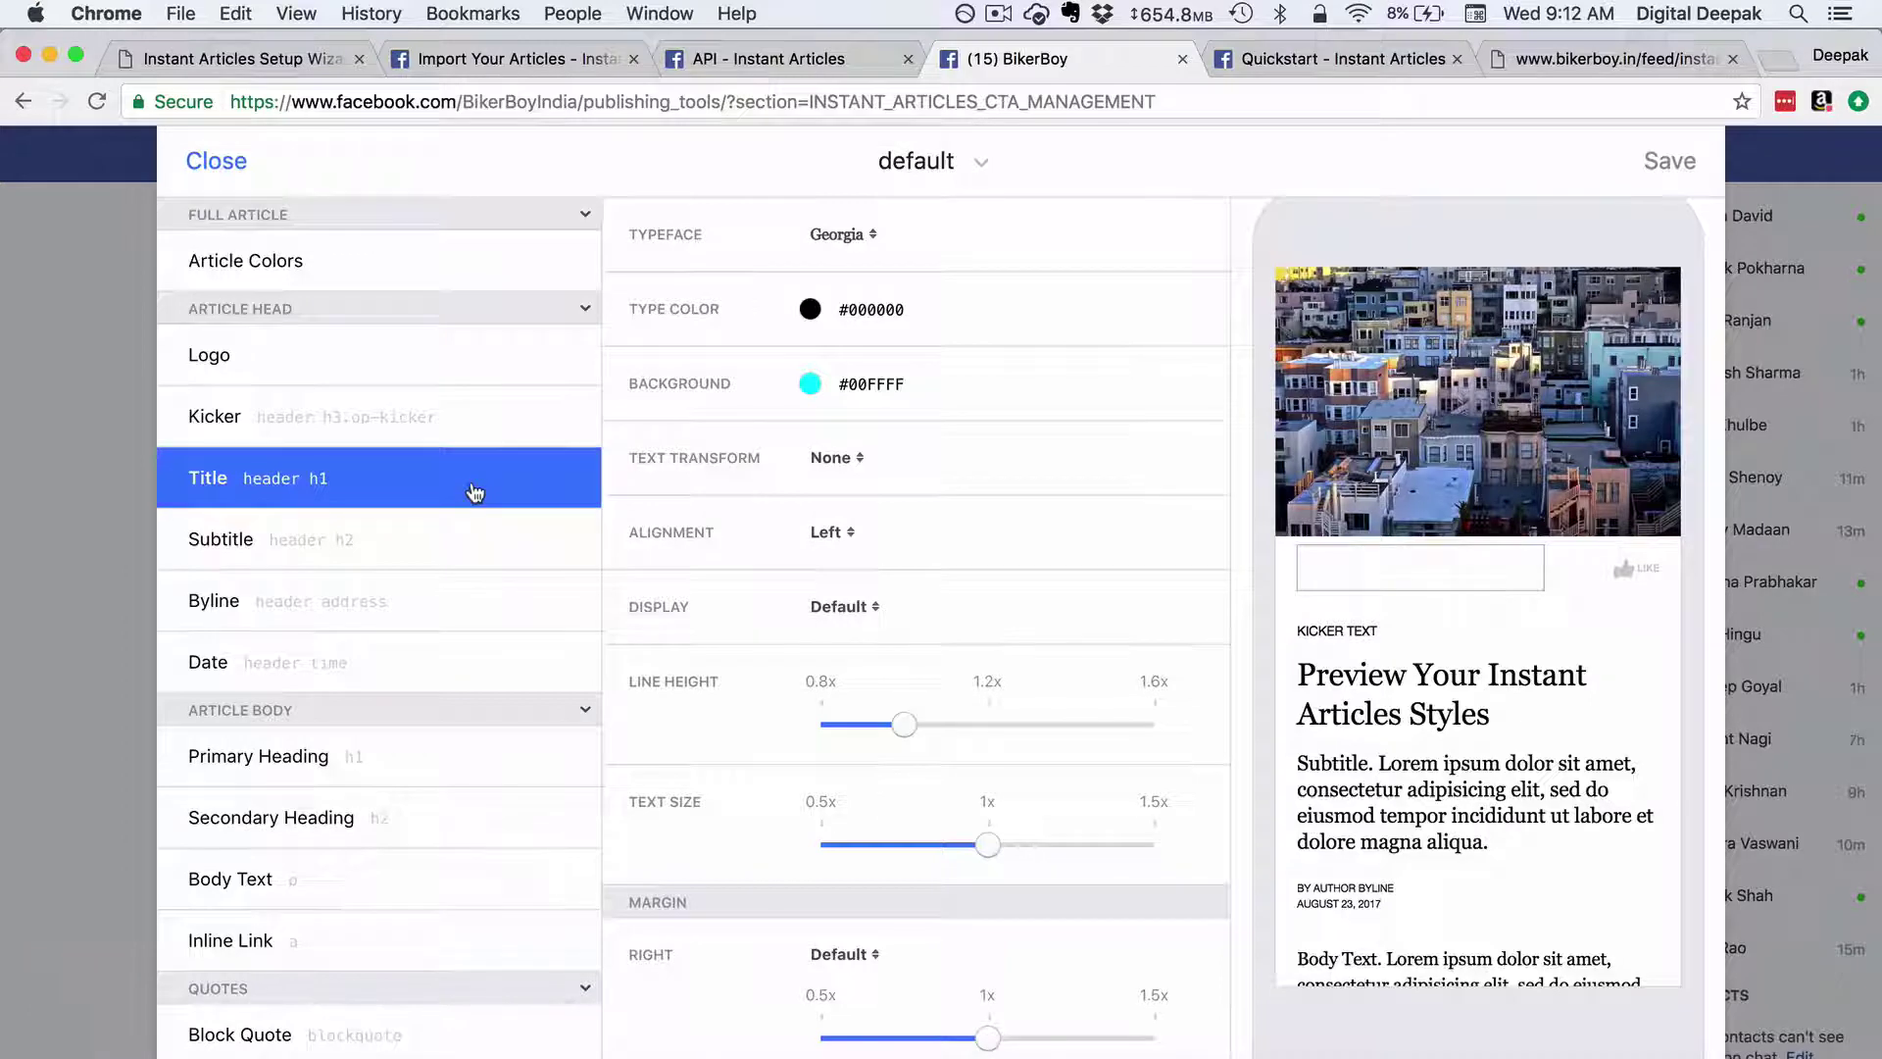
scroll(482, 603, "down", 10)
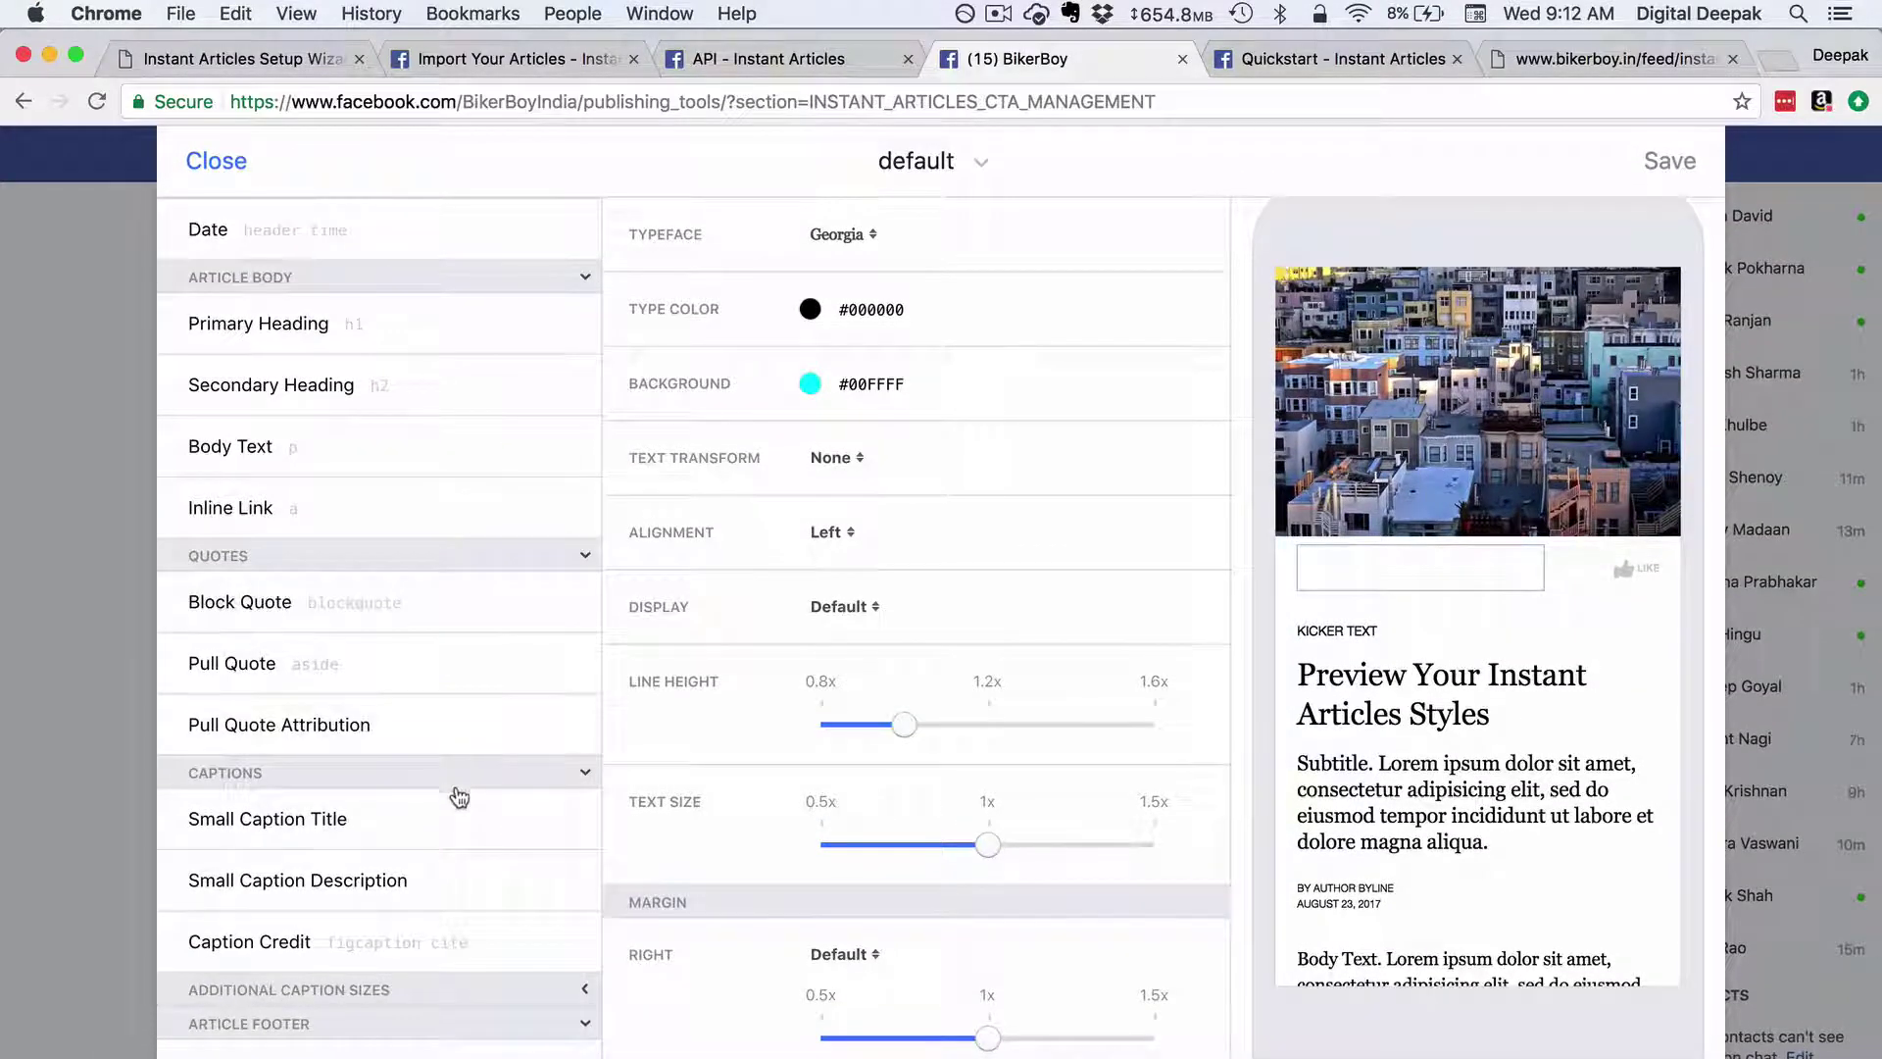
scroll(492, 639, "up", 8)
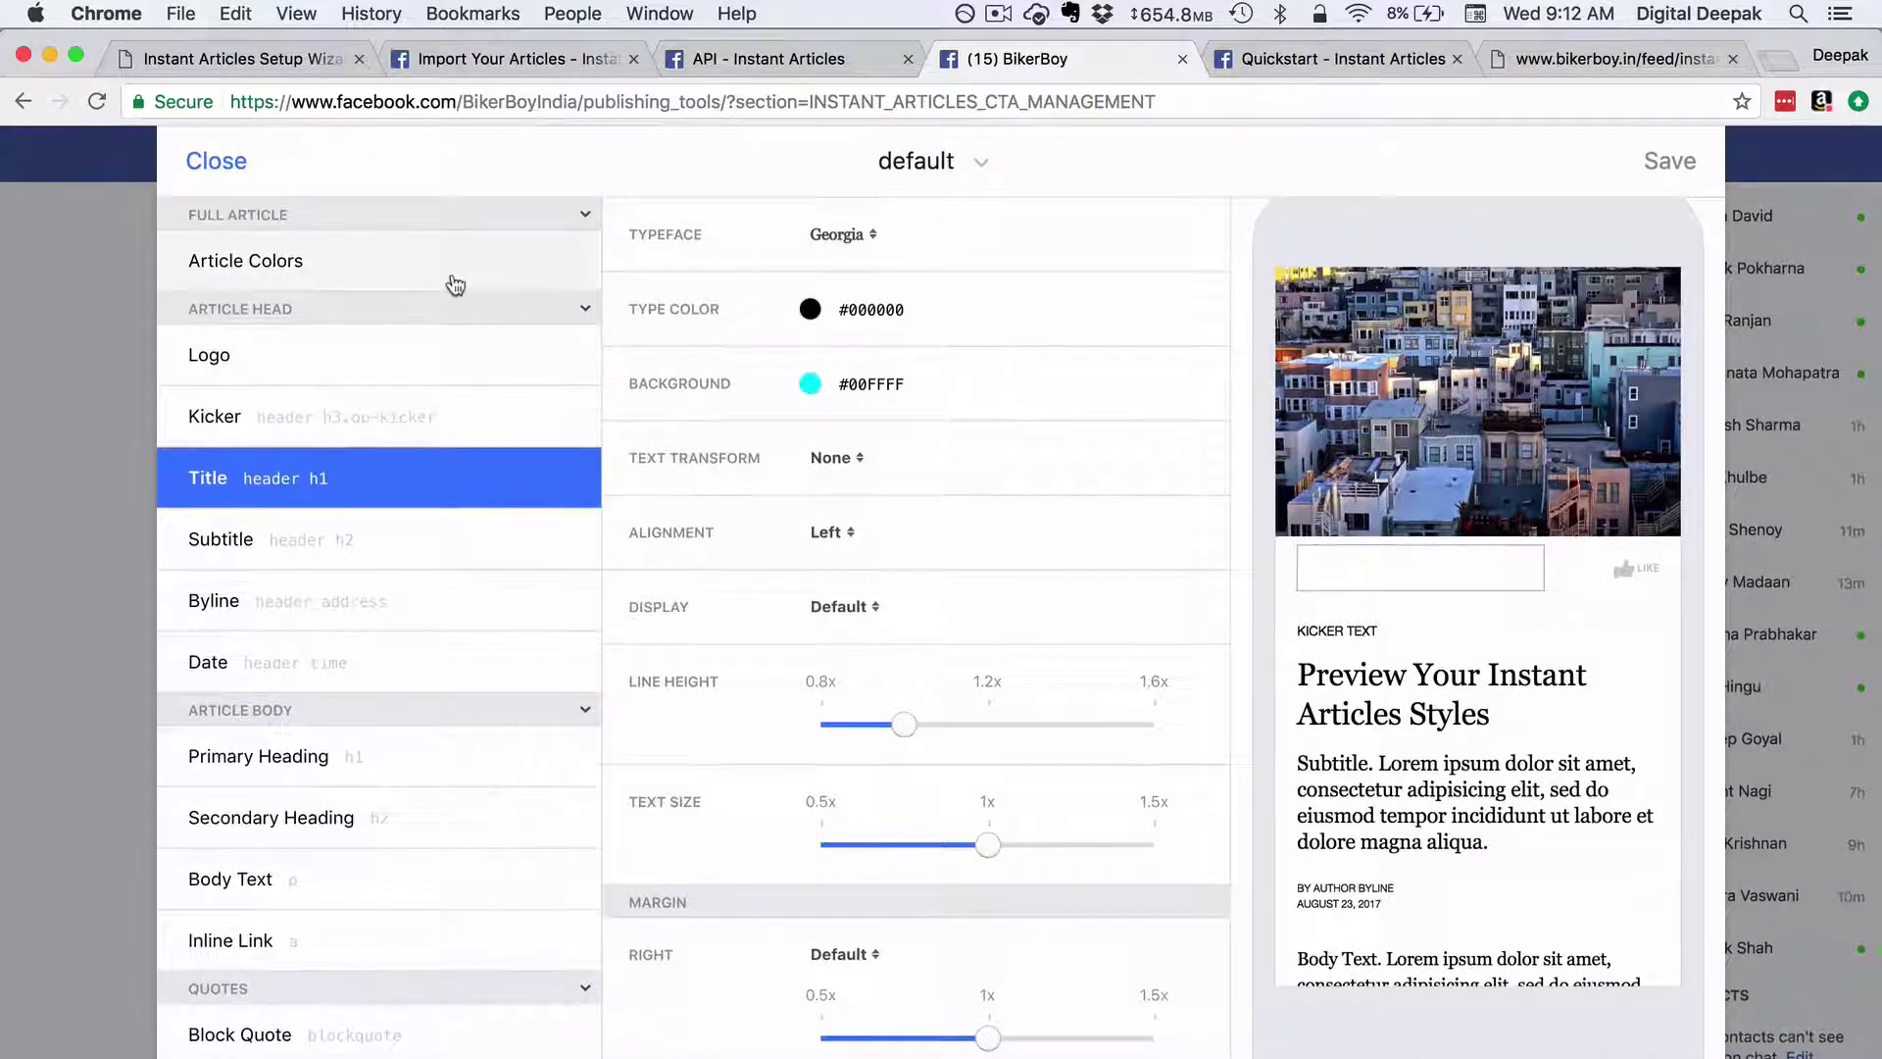
left_click(982, 163)
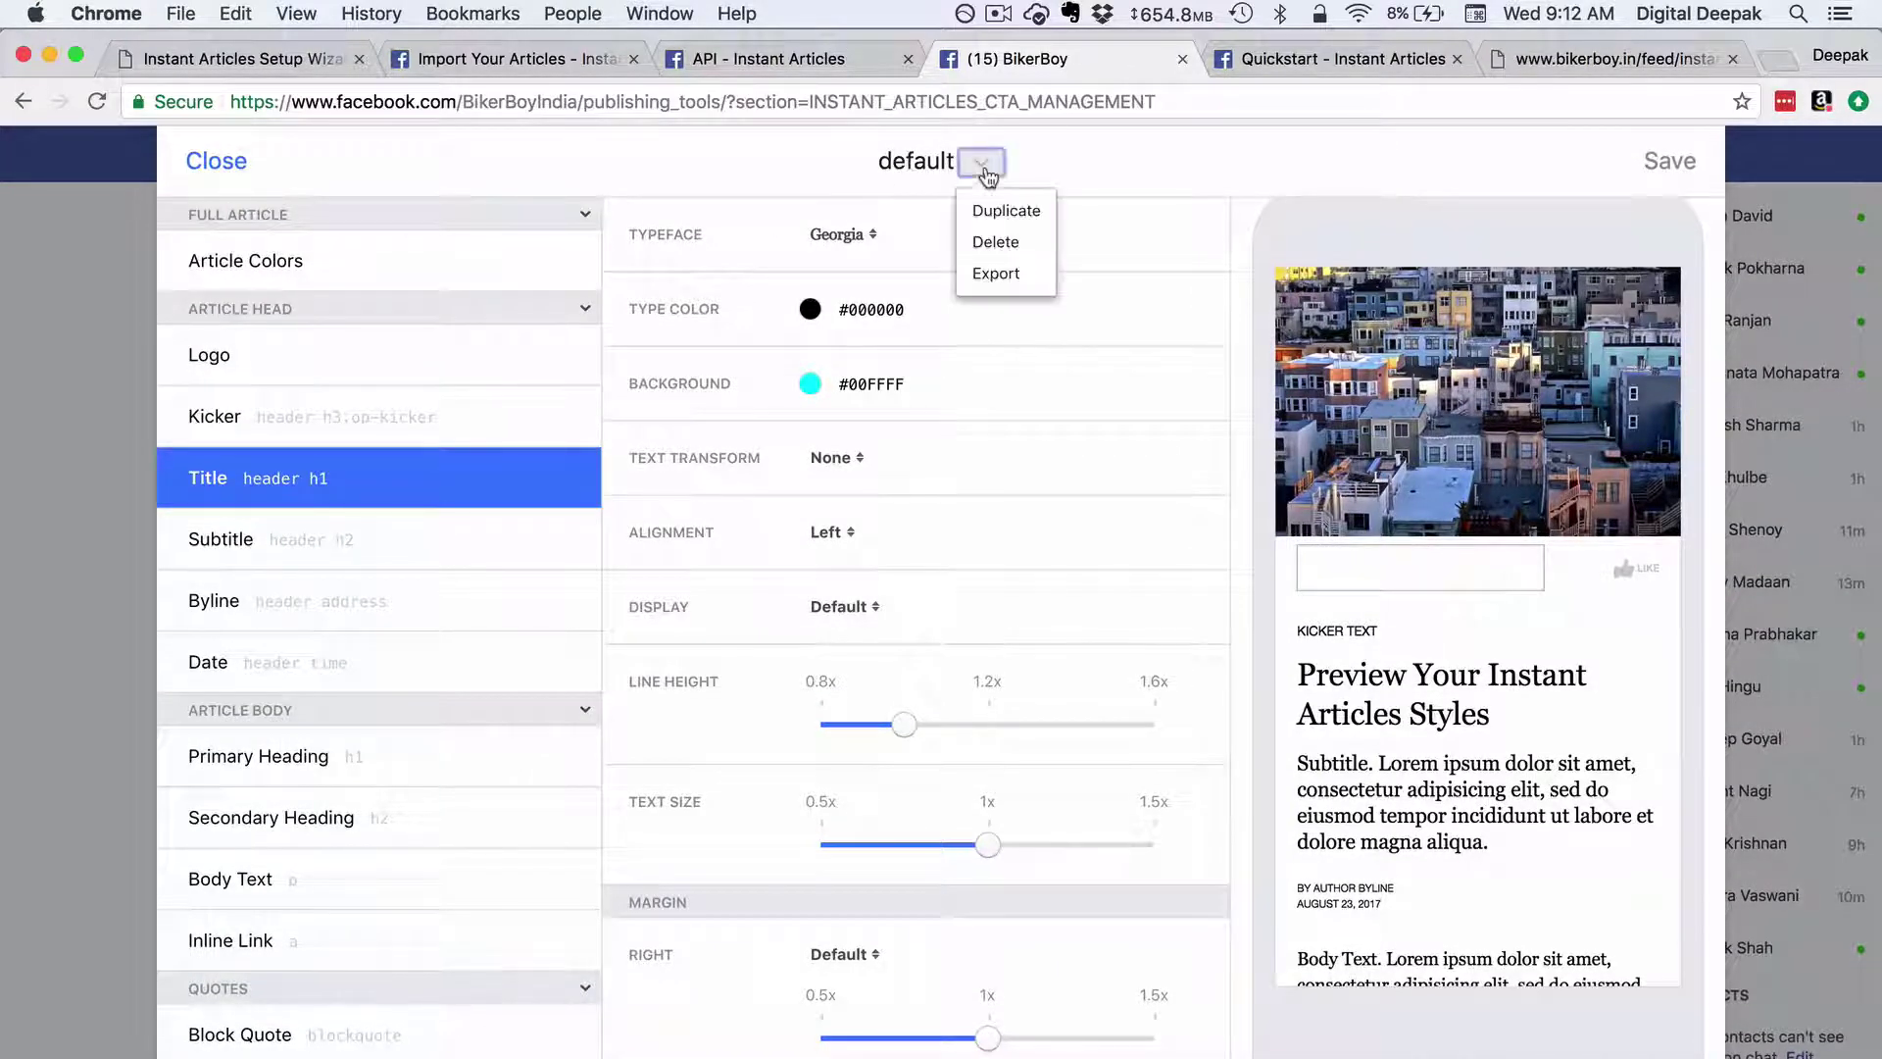
left_click(1279, 178)
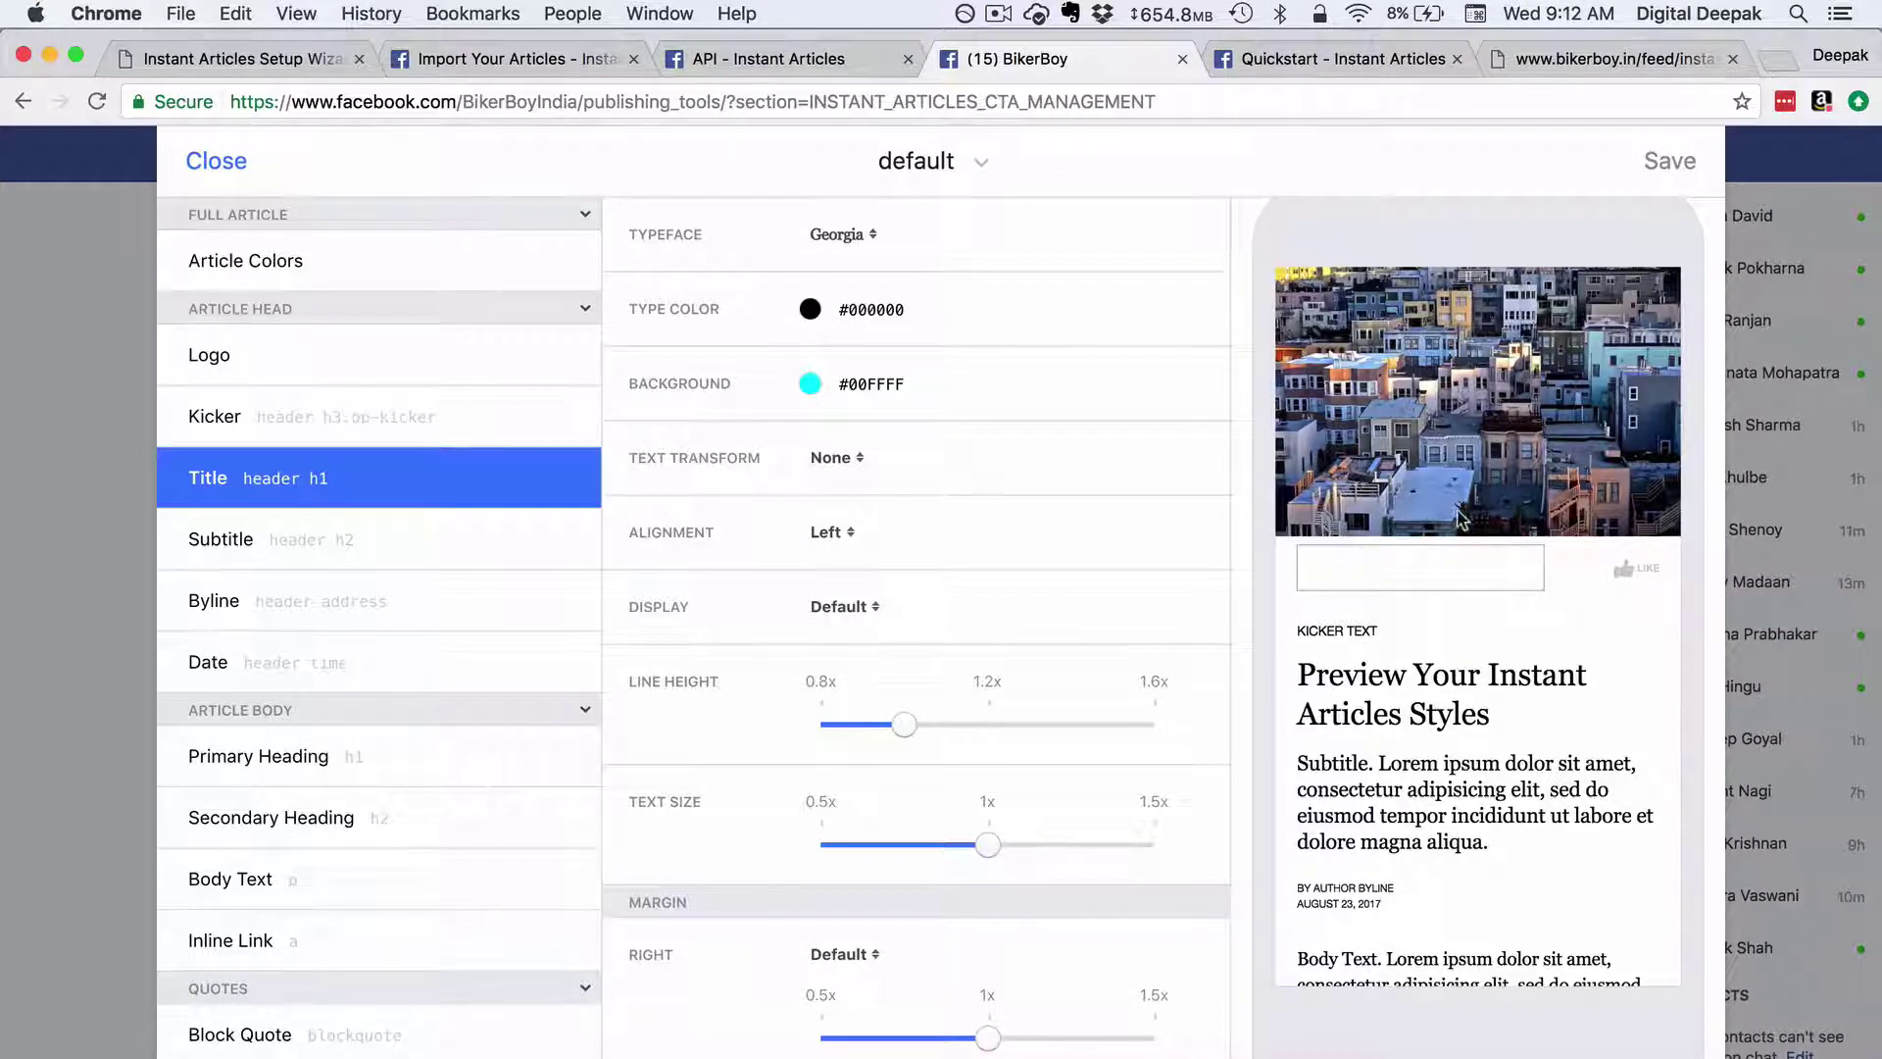
Look through the default style's article preview and close the style editor without saving.
scroll(1458, 516, "down", 7)
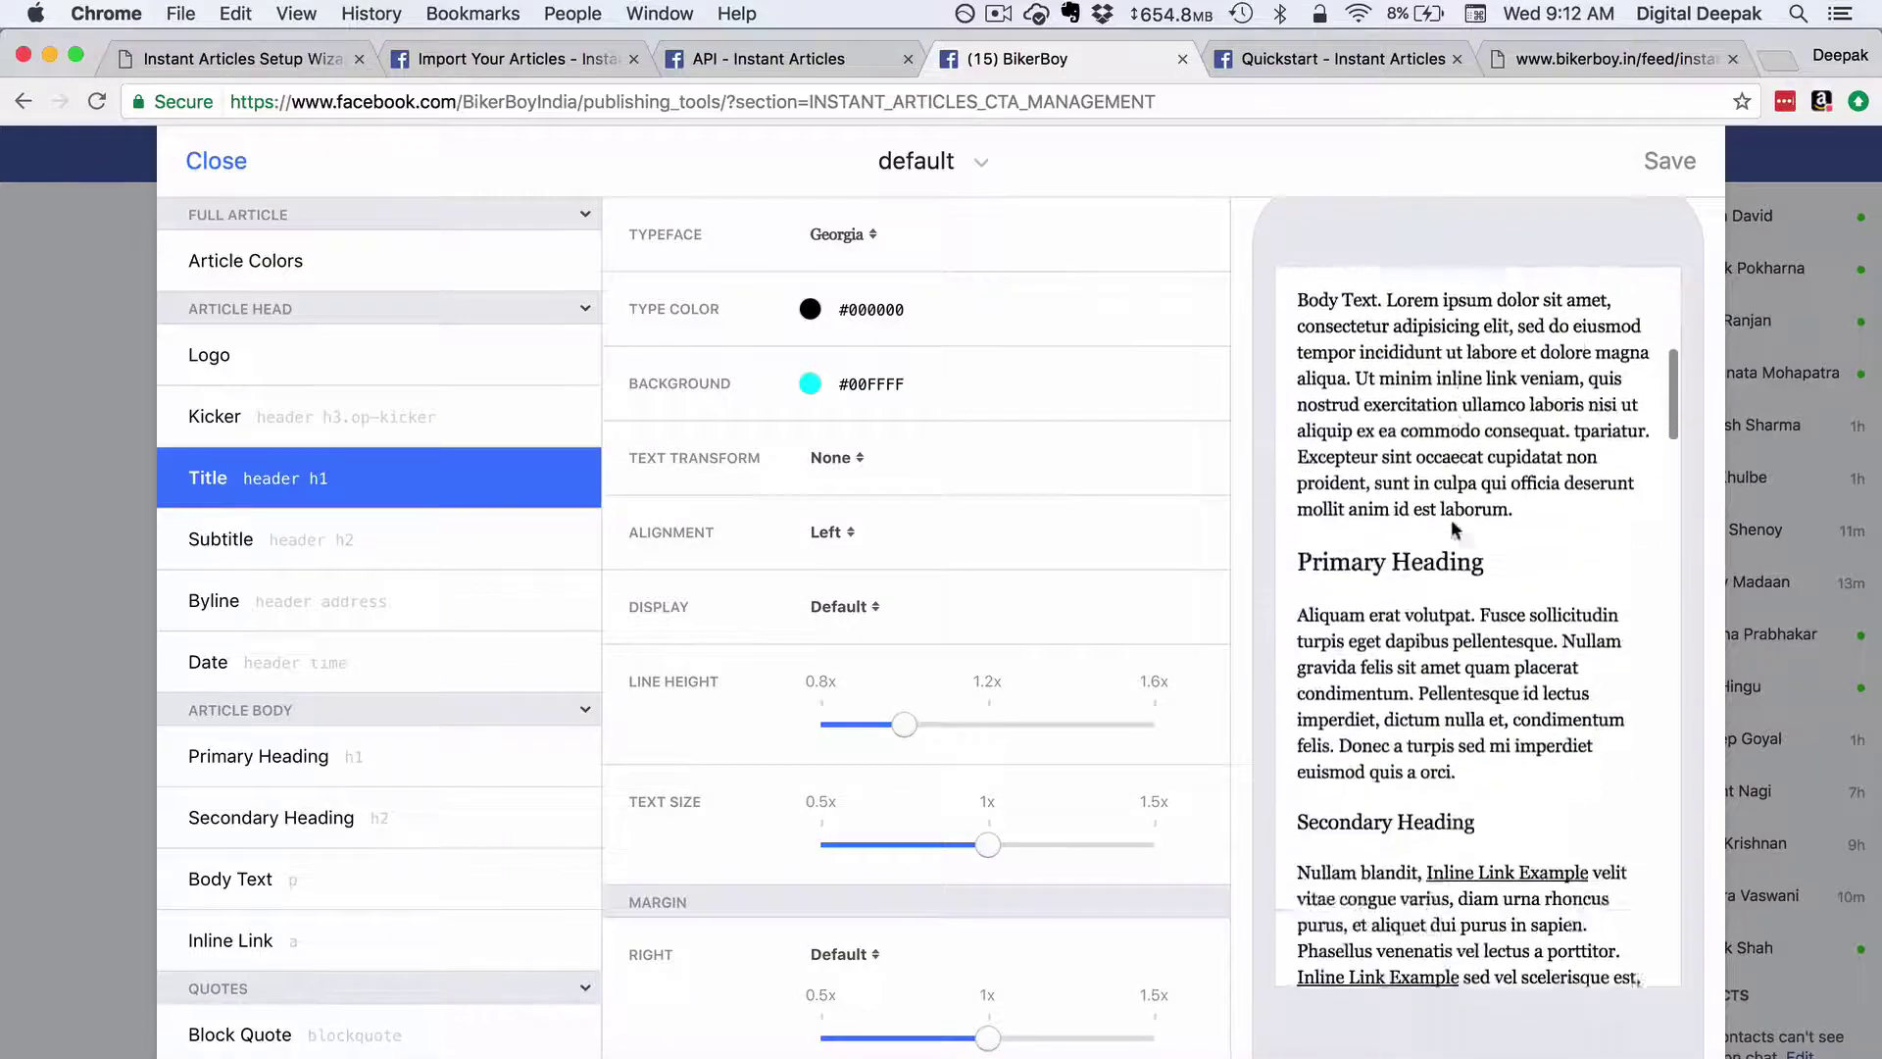
scroll(1456, 529, "down", 10)
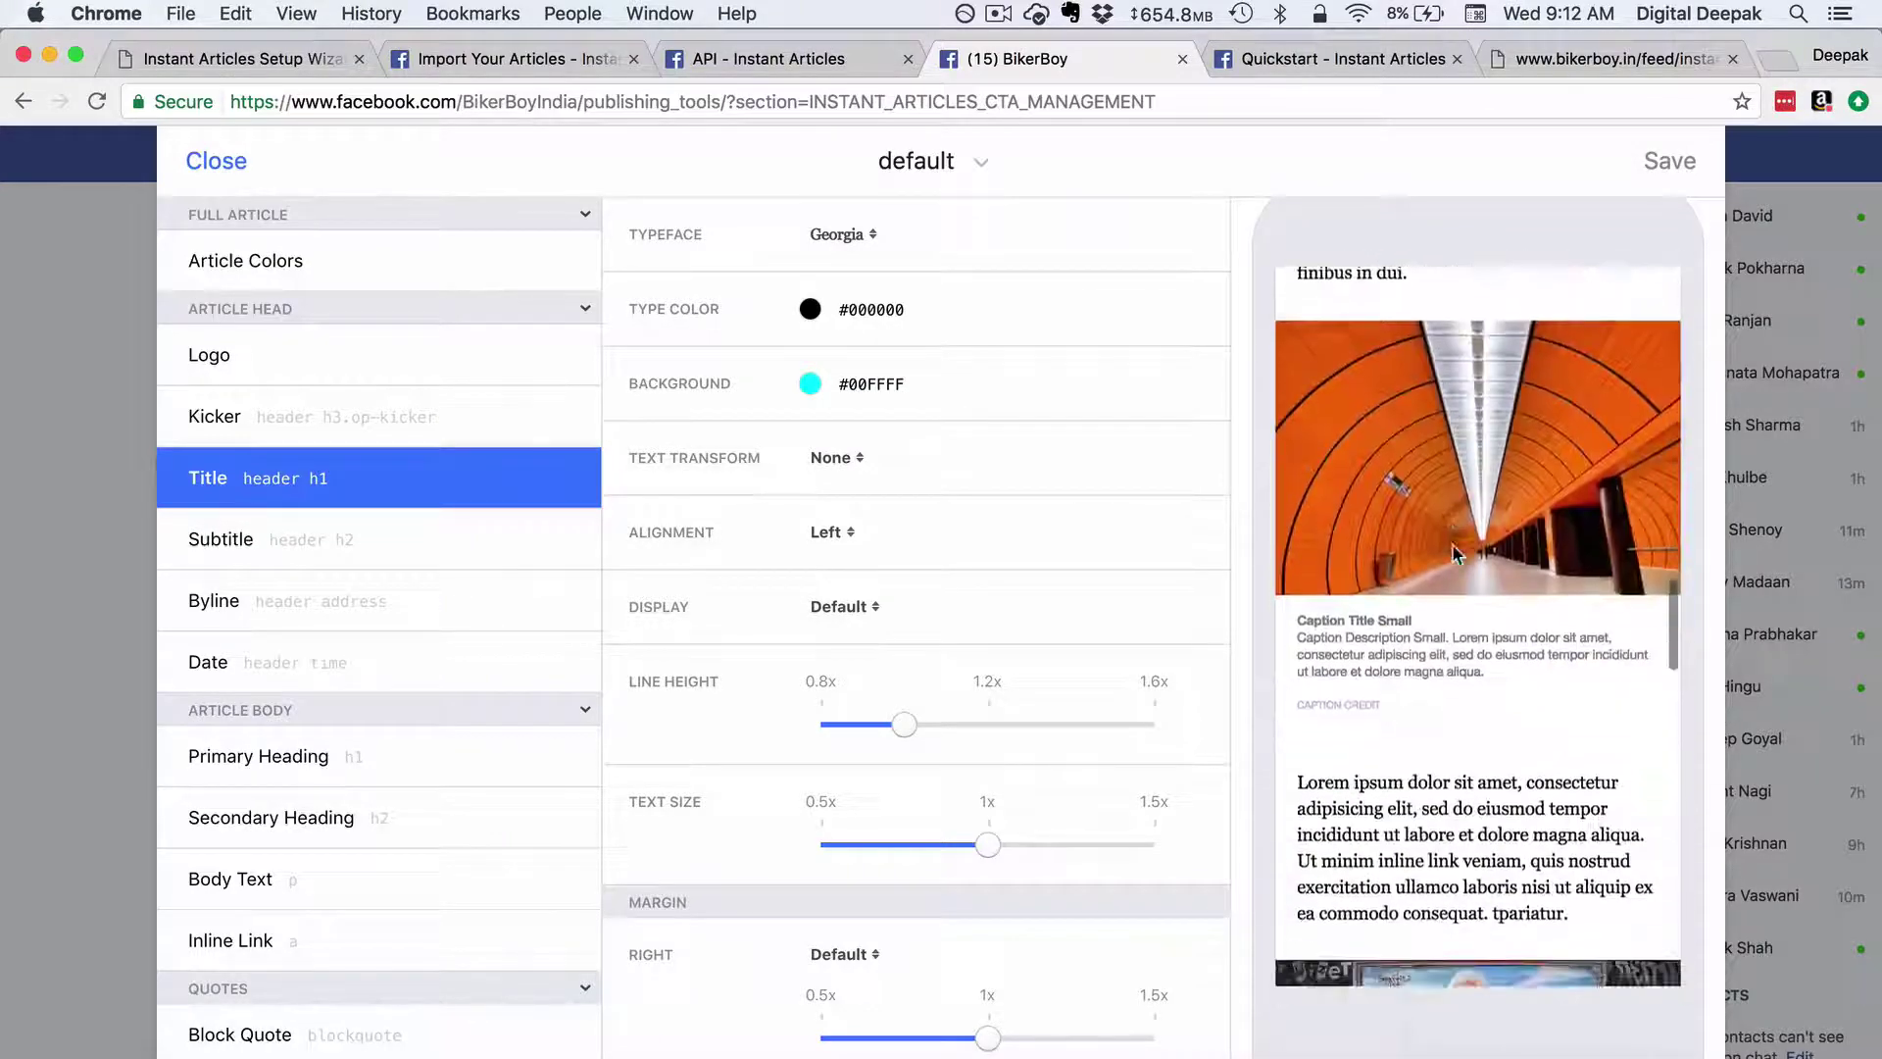
scroll(1452, 553, "down", 10)
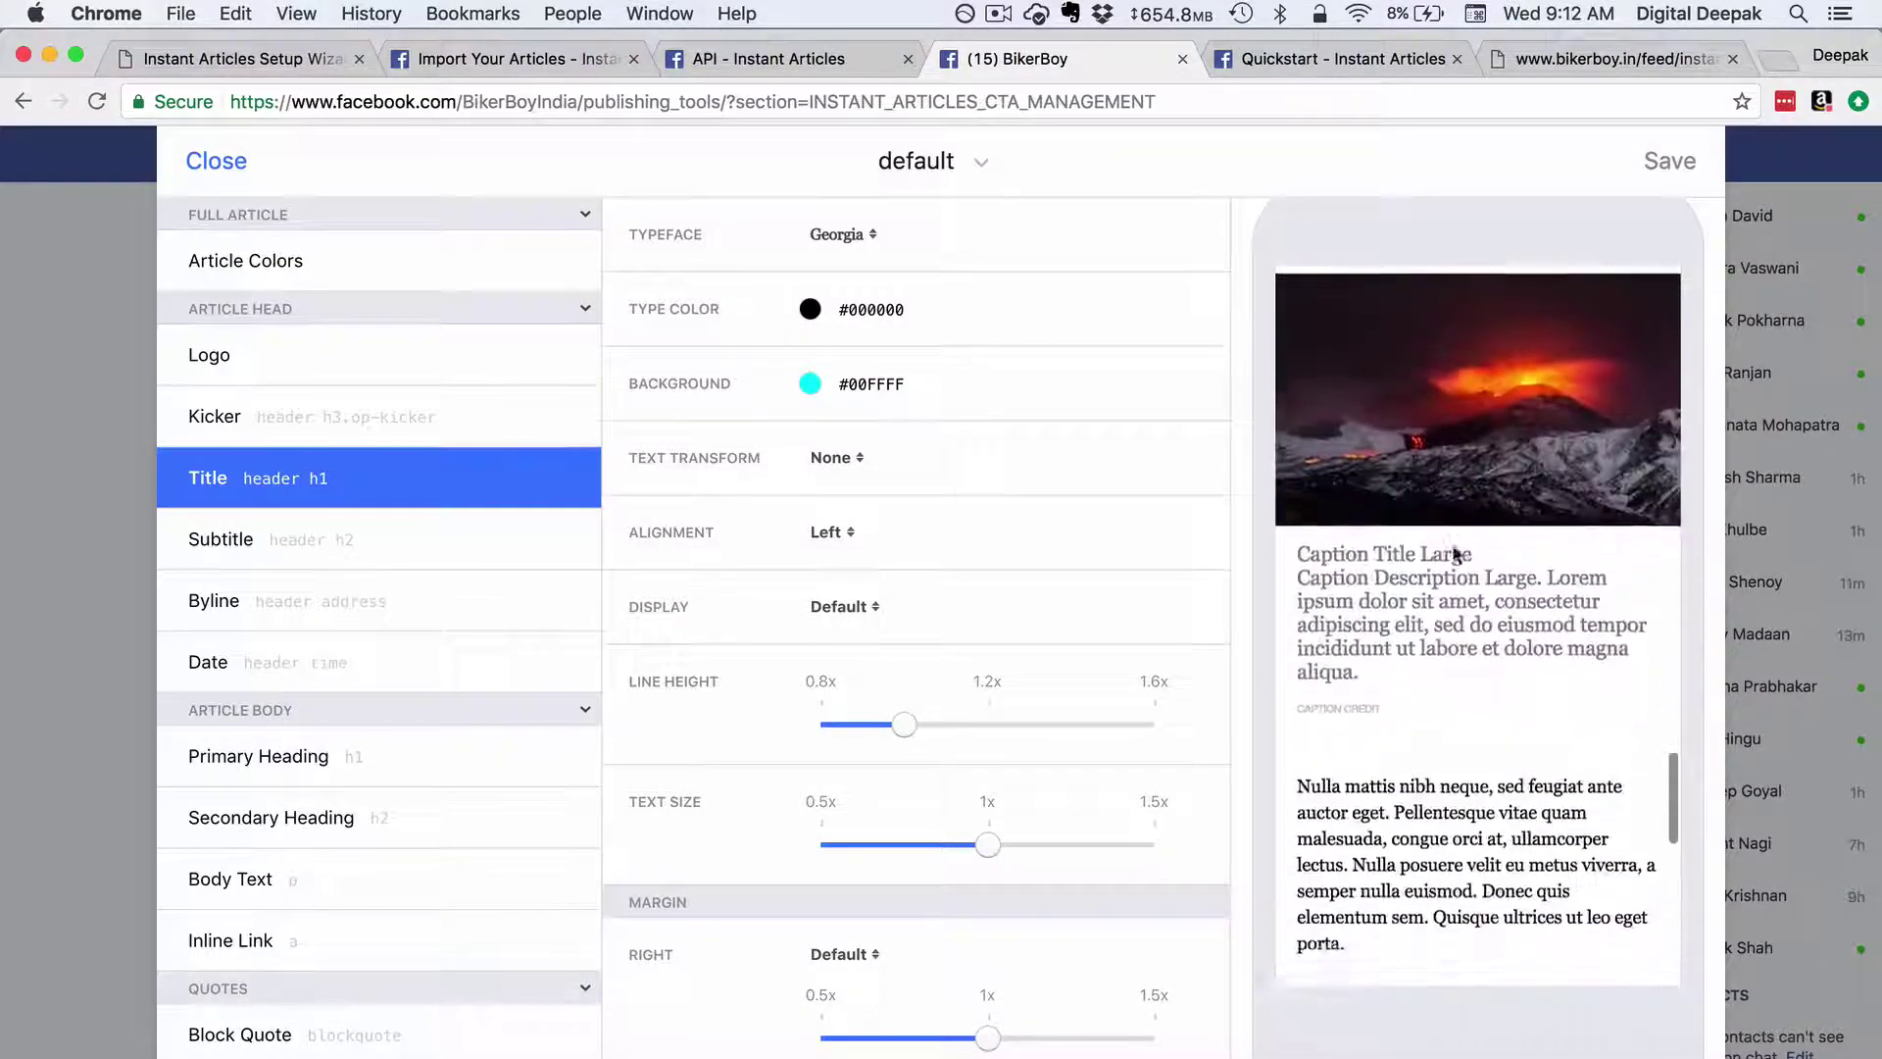
scroll(1454, 555, "down", 6)
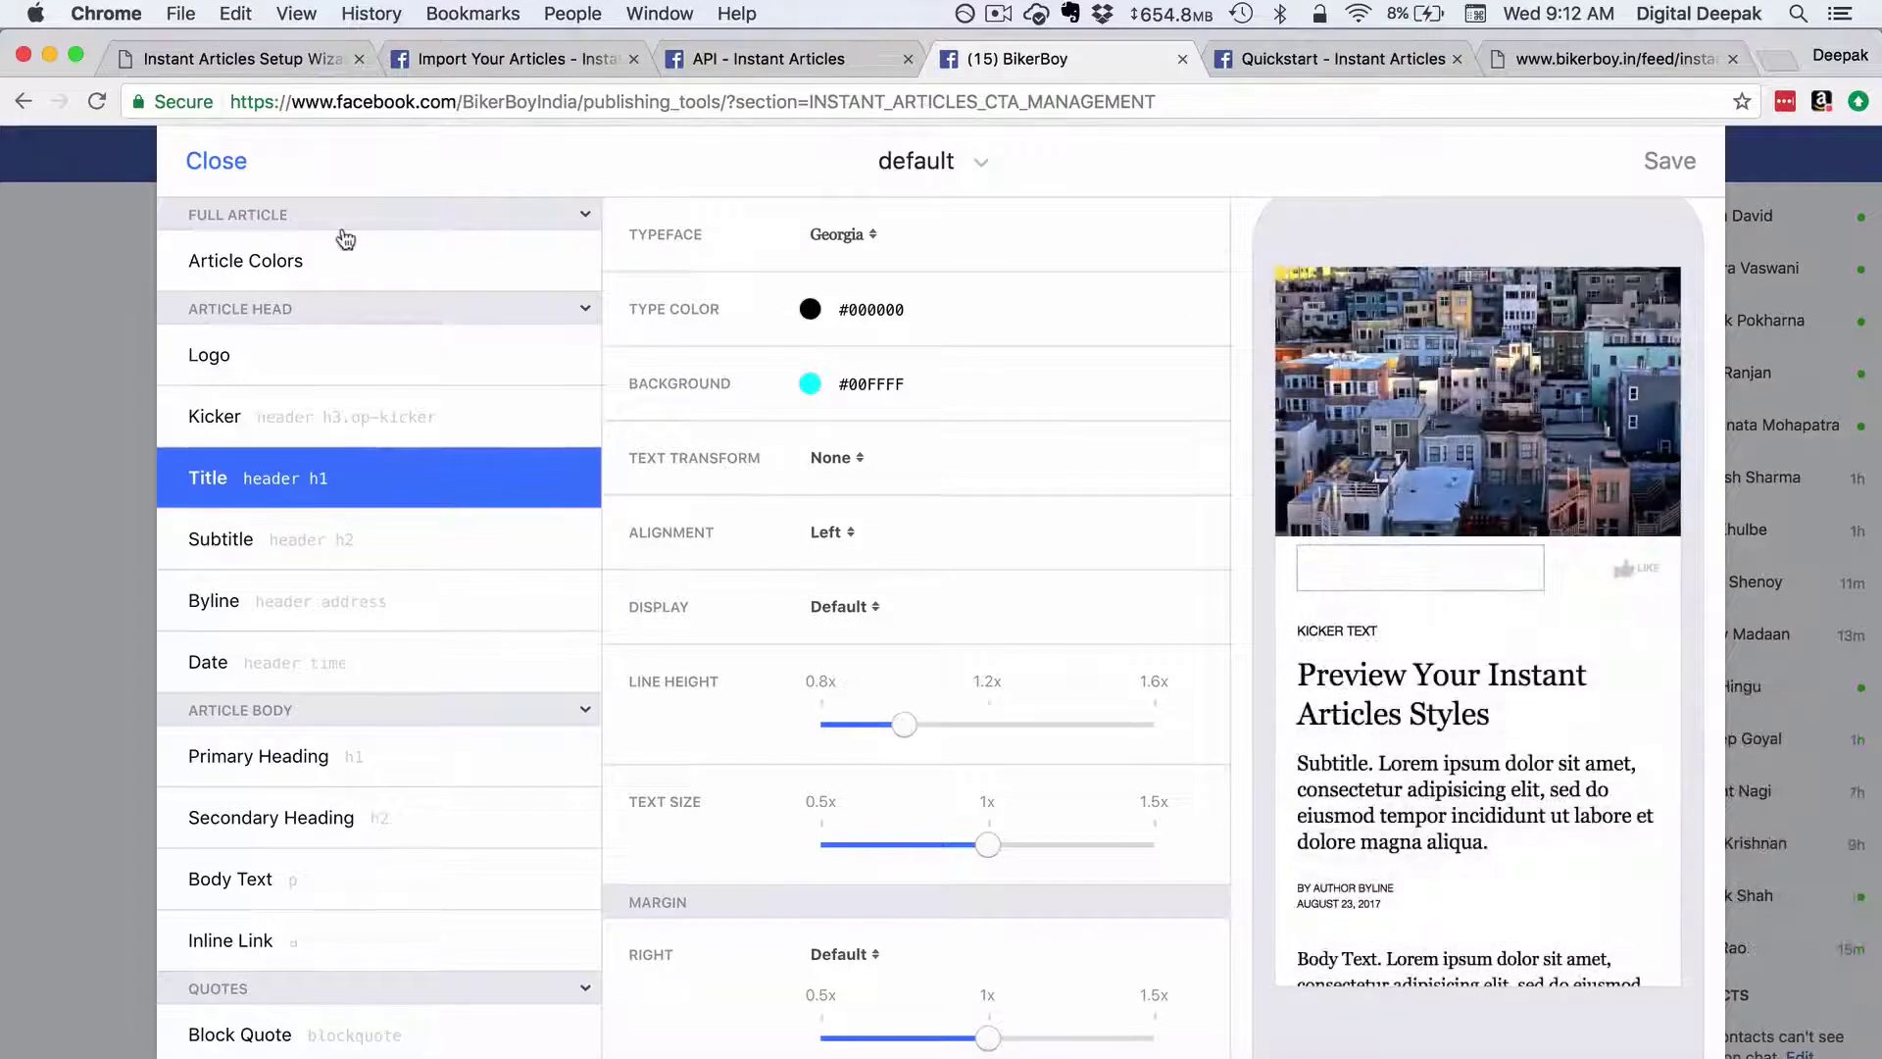
left_click(218, 162)
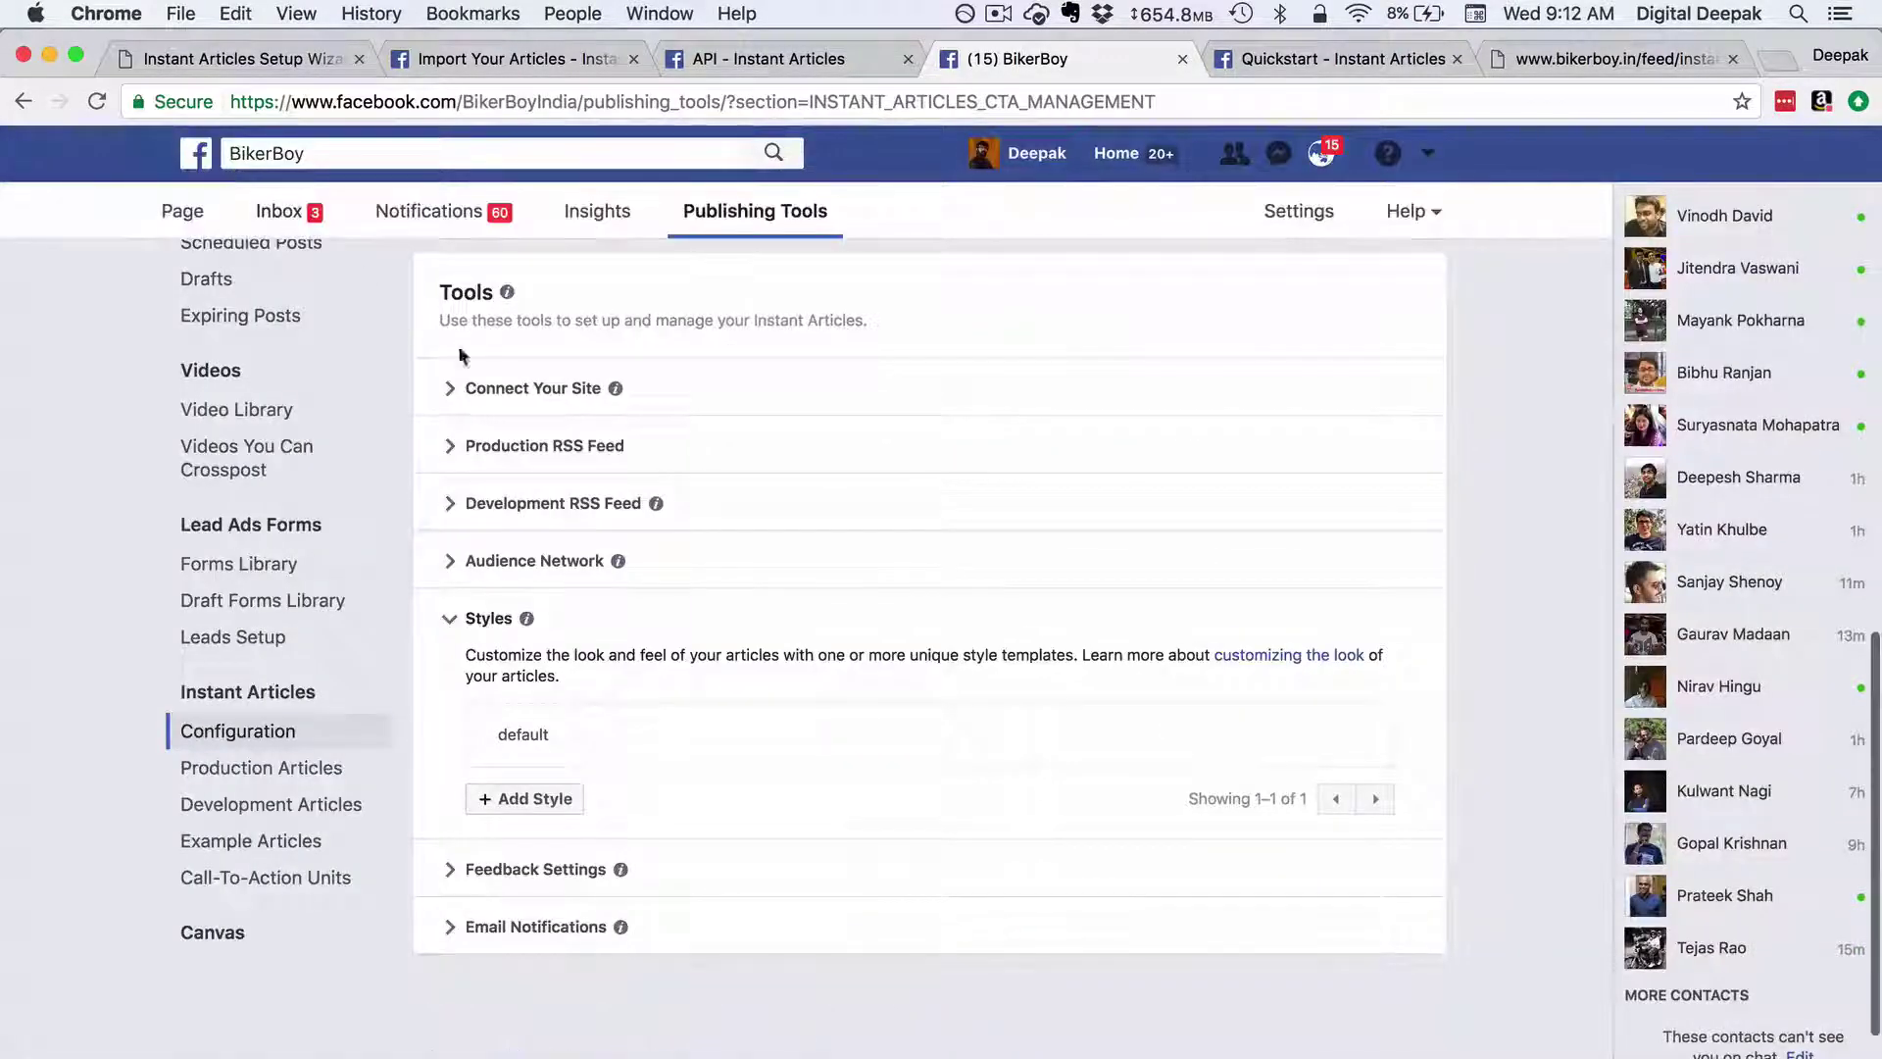
Enable email notifications for feed errors and alerts and for the Instant Articles Blog, and save the notification settings.
scroll(912, 639, "up", 6)
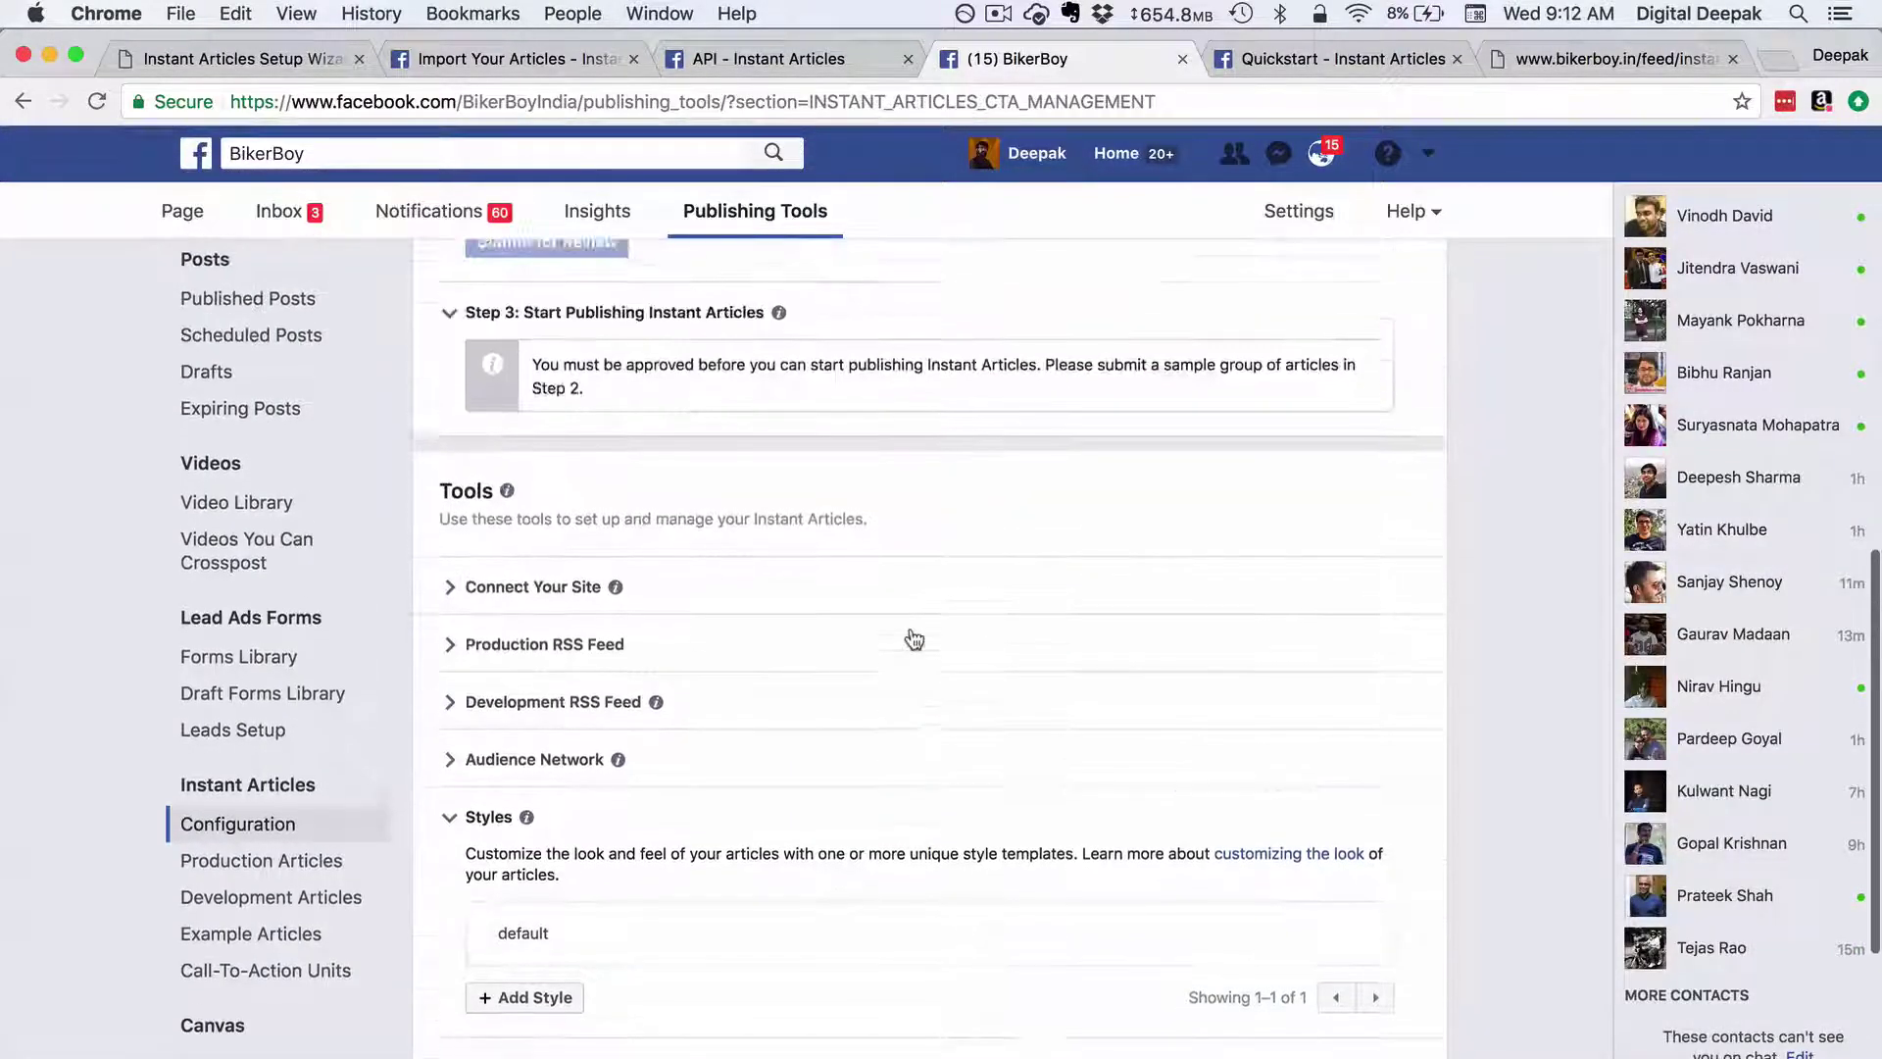
scroll(914, 639, "up", 7)
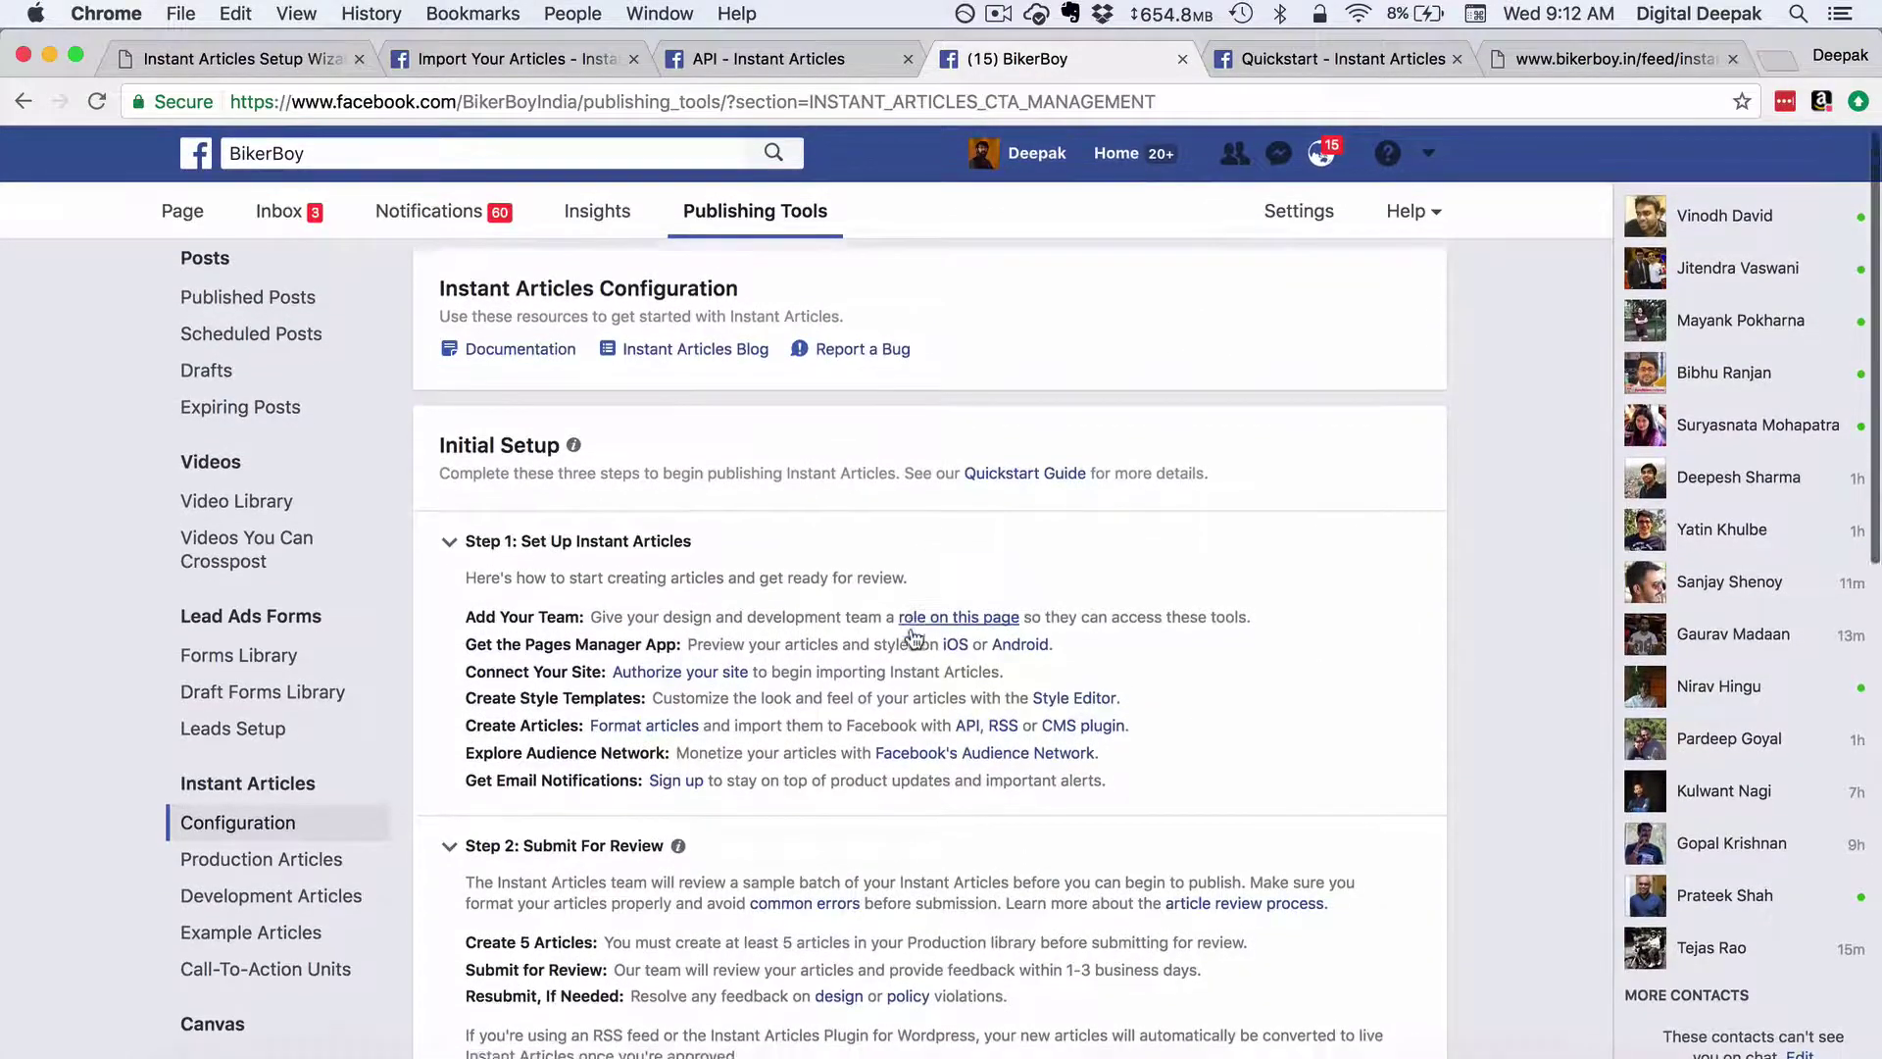
scroll(914, 639, "down", 2)
scroll(915, 639, "down", 1)
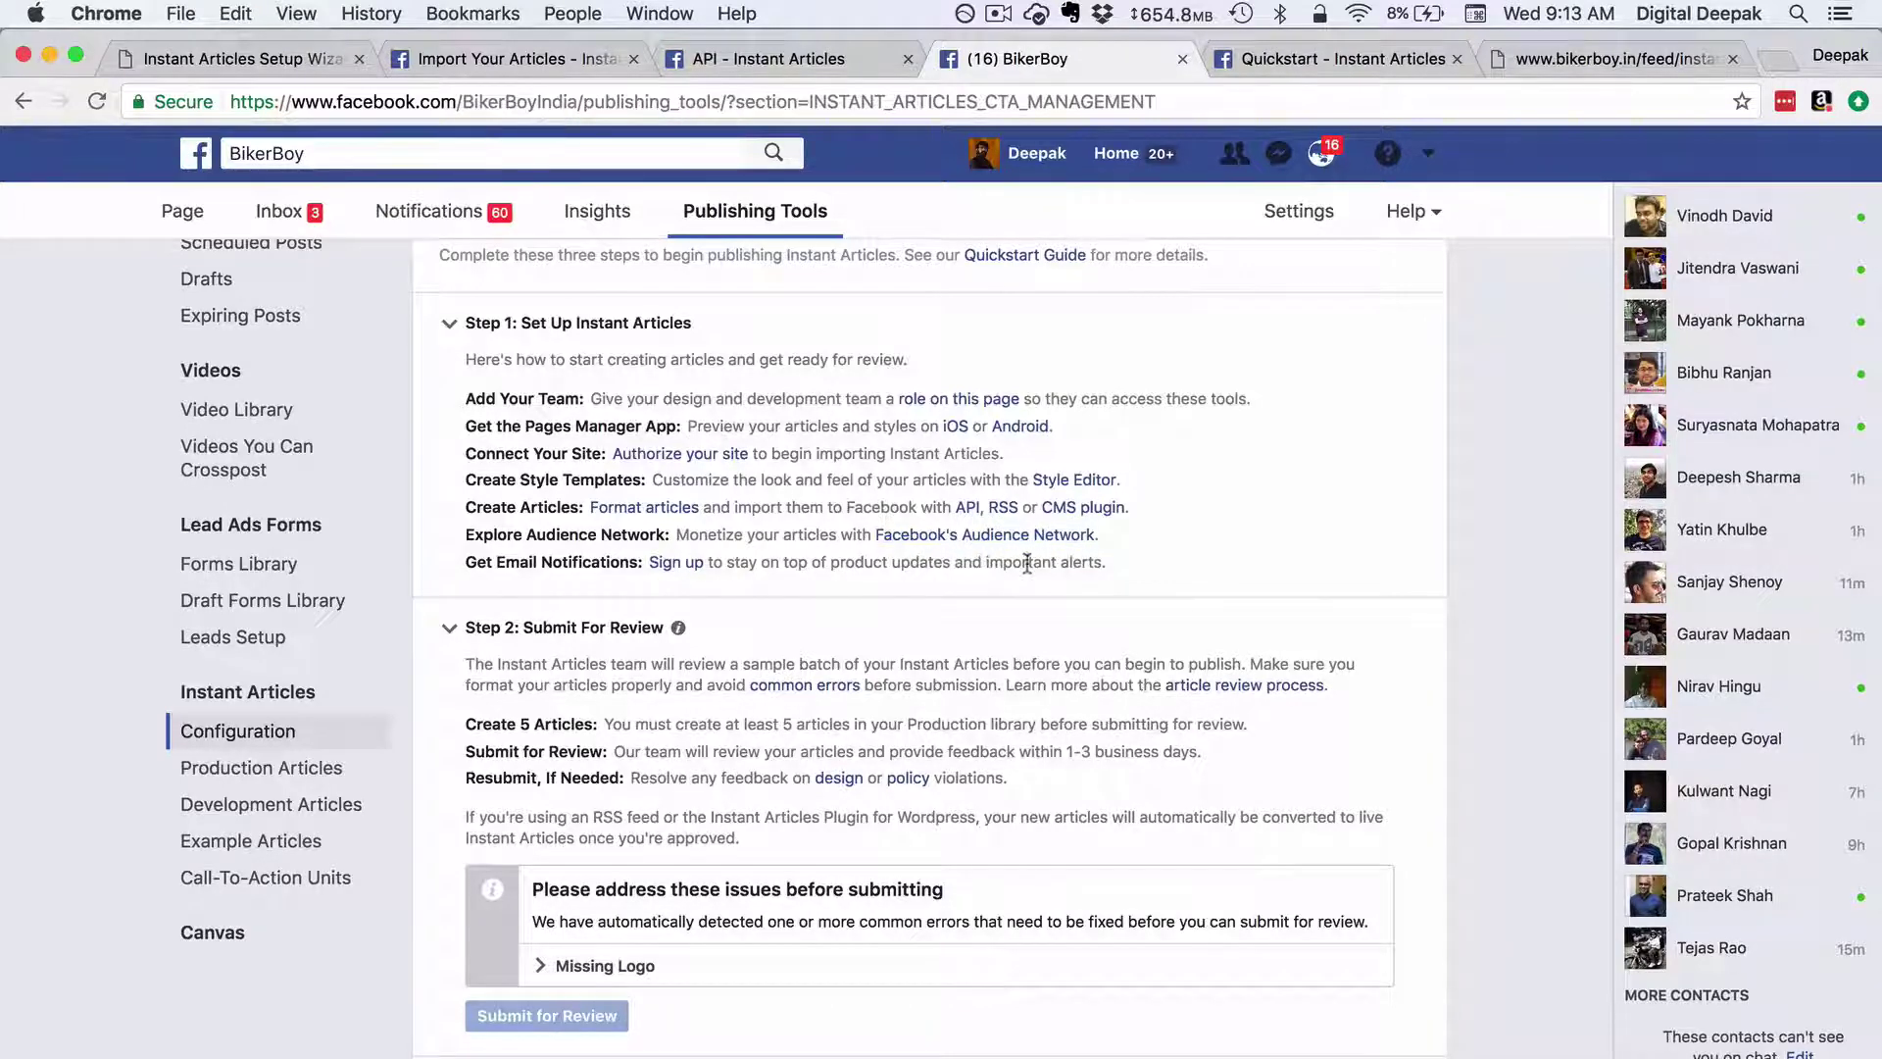
left_click(664, 570)
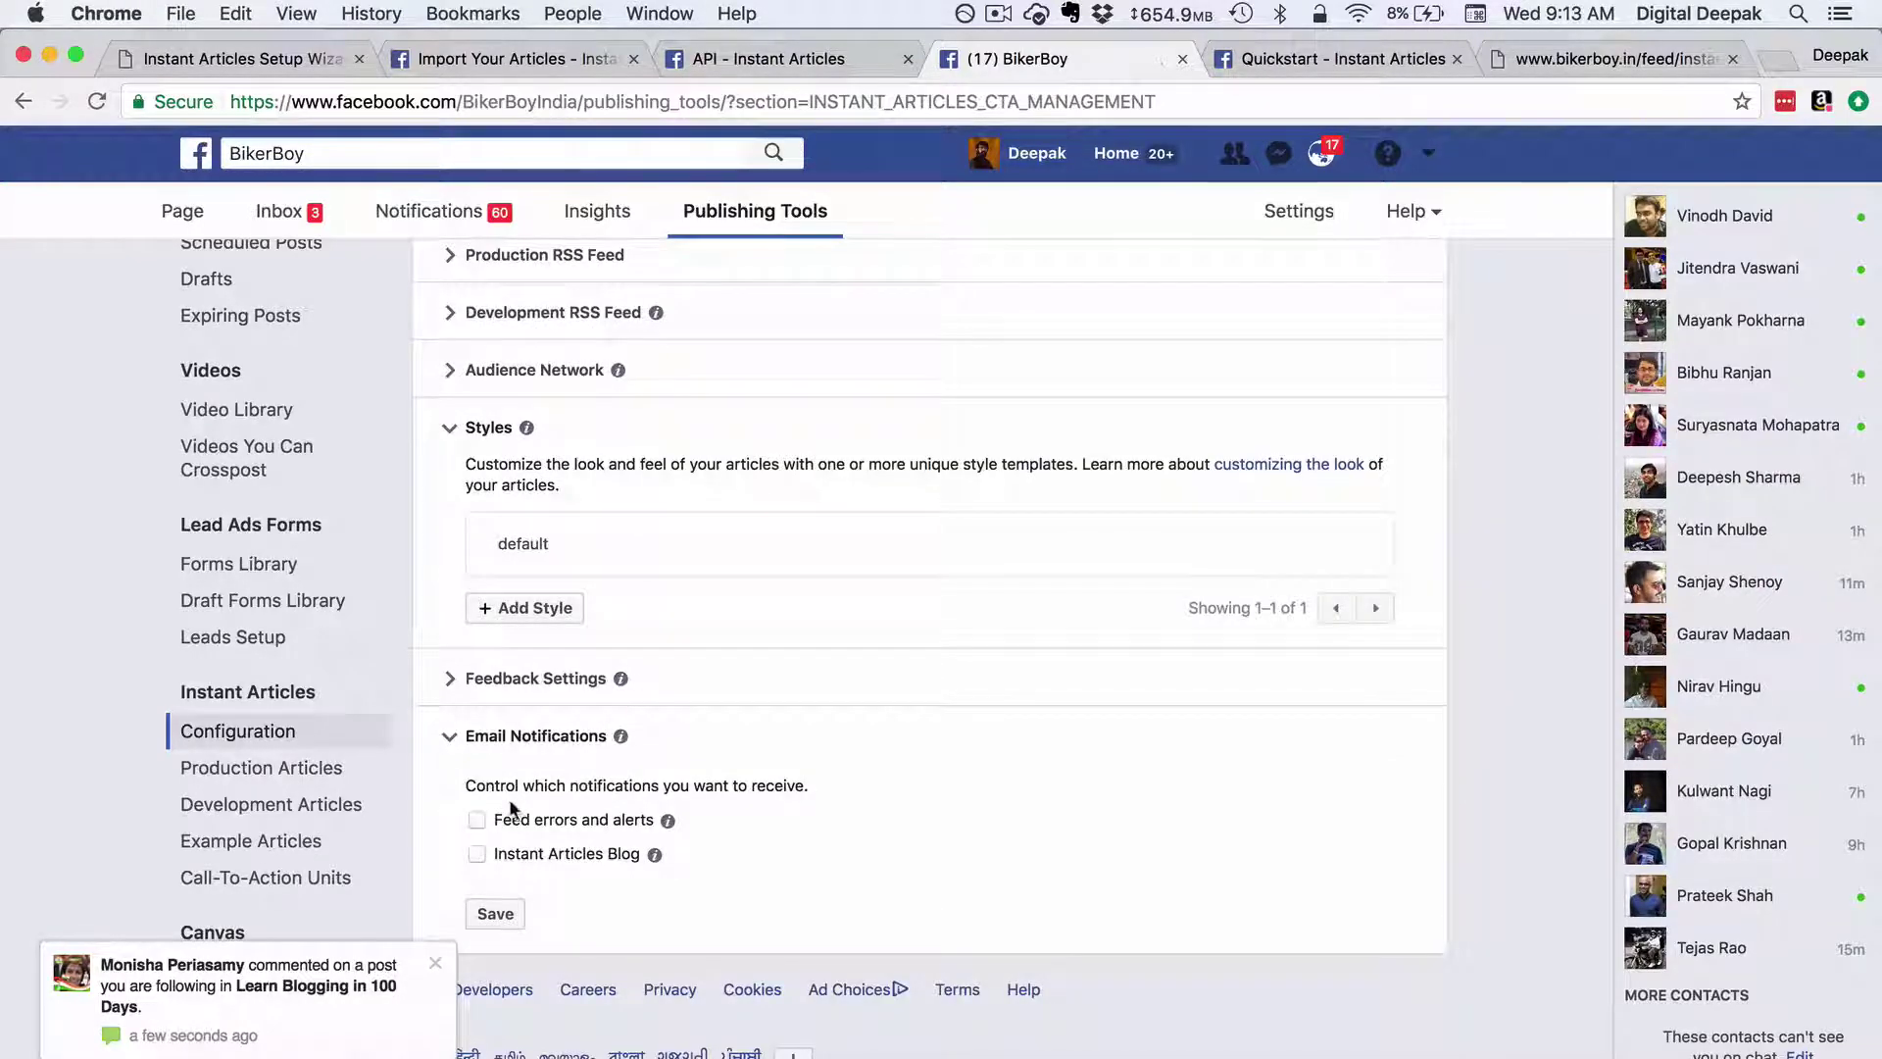
left_click(476, 853)
left_click(495, 915)
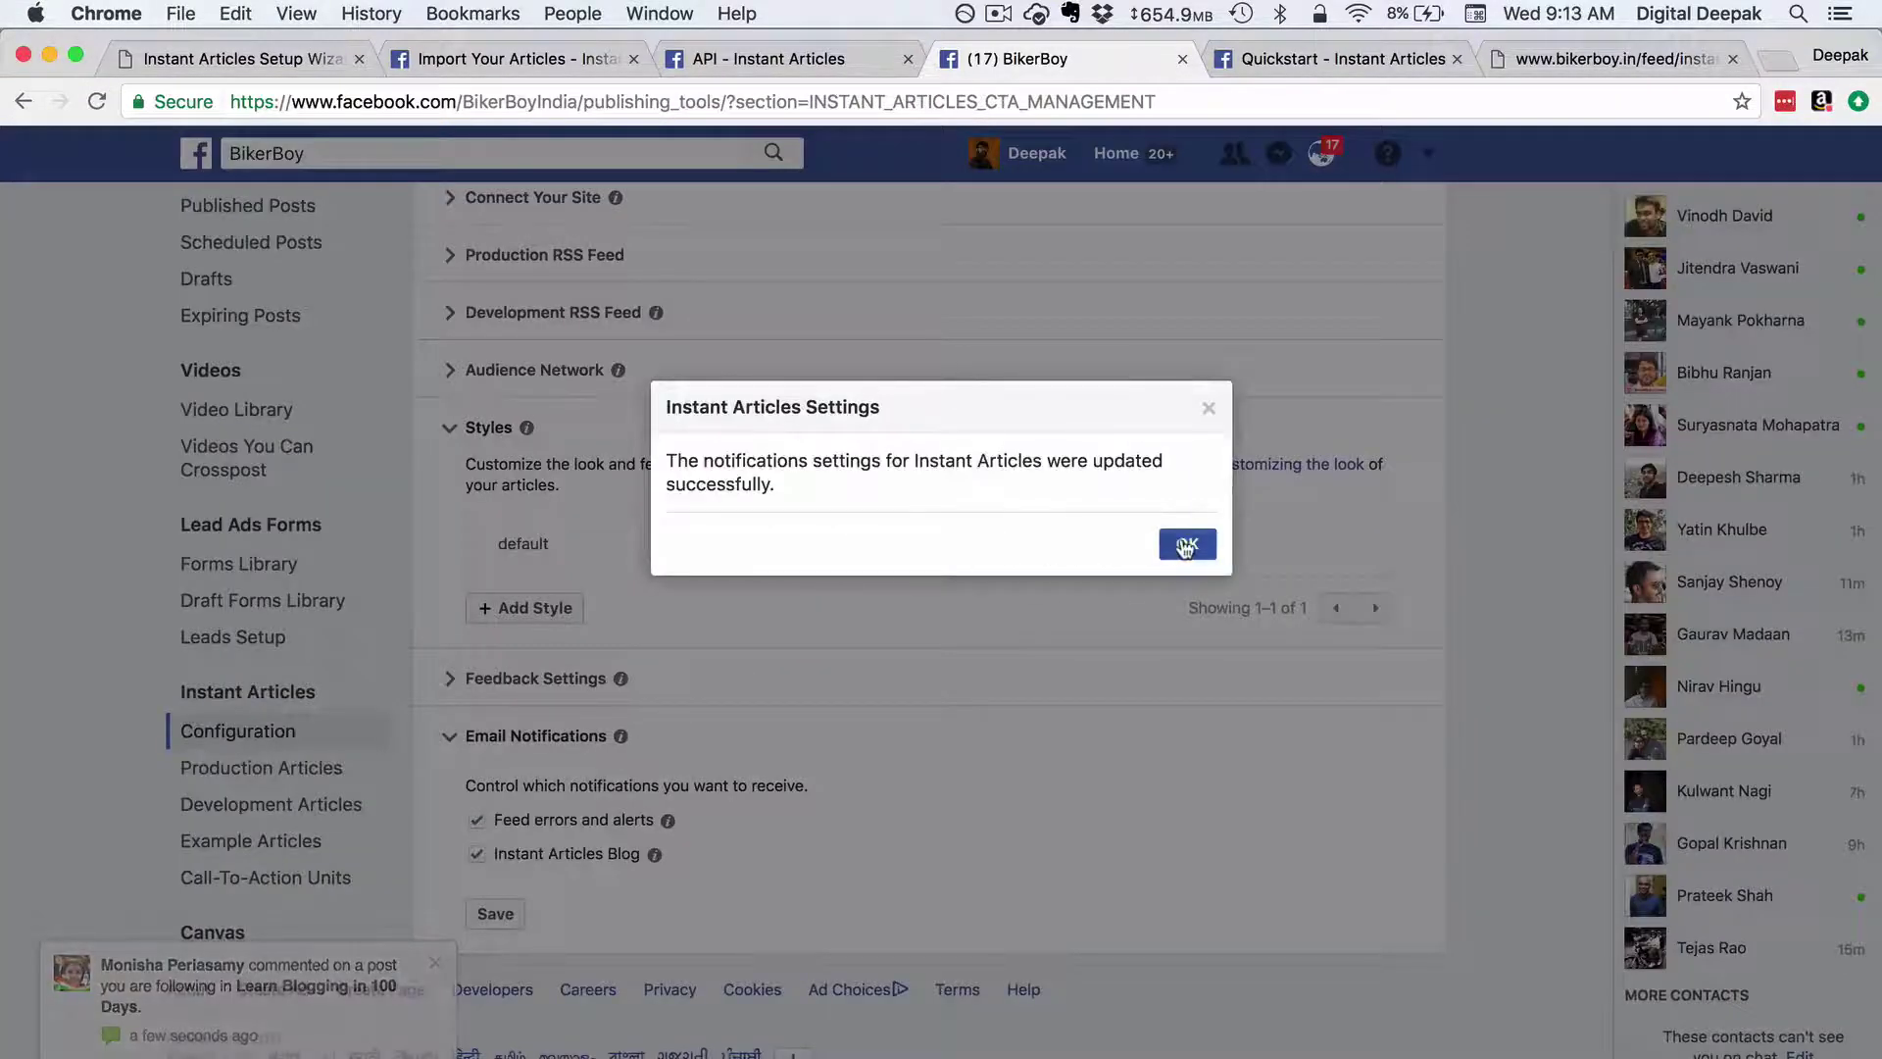
left_click(1187, 543)
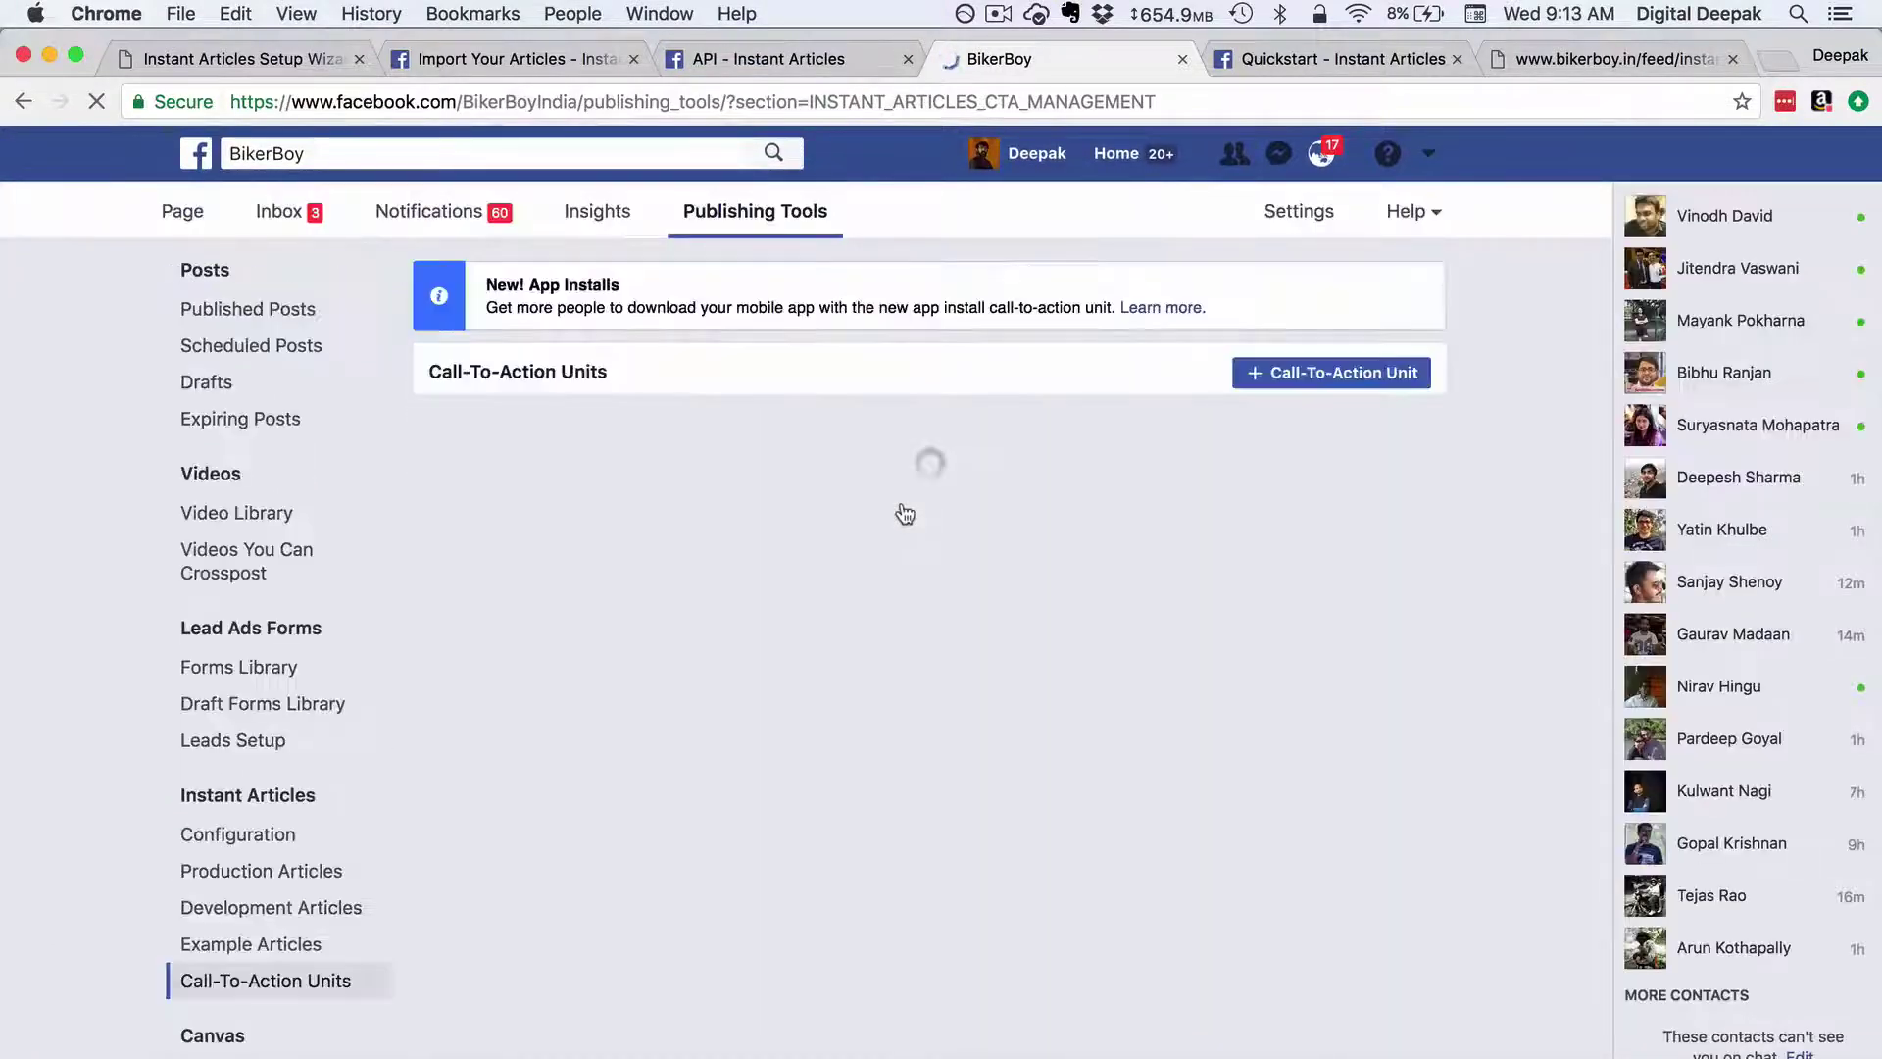
Return to the Instant Articles Configuration and examine the Submit For Review requirements and the details of the Missing Logo issue.
scroll(580, 620, "down", 2)
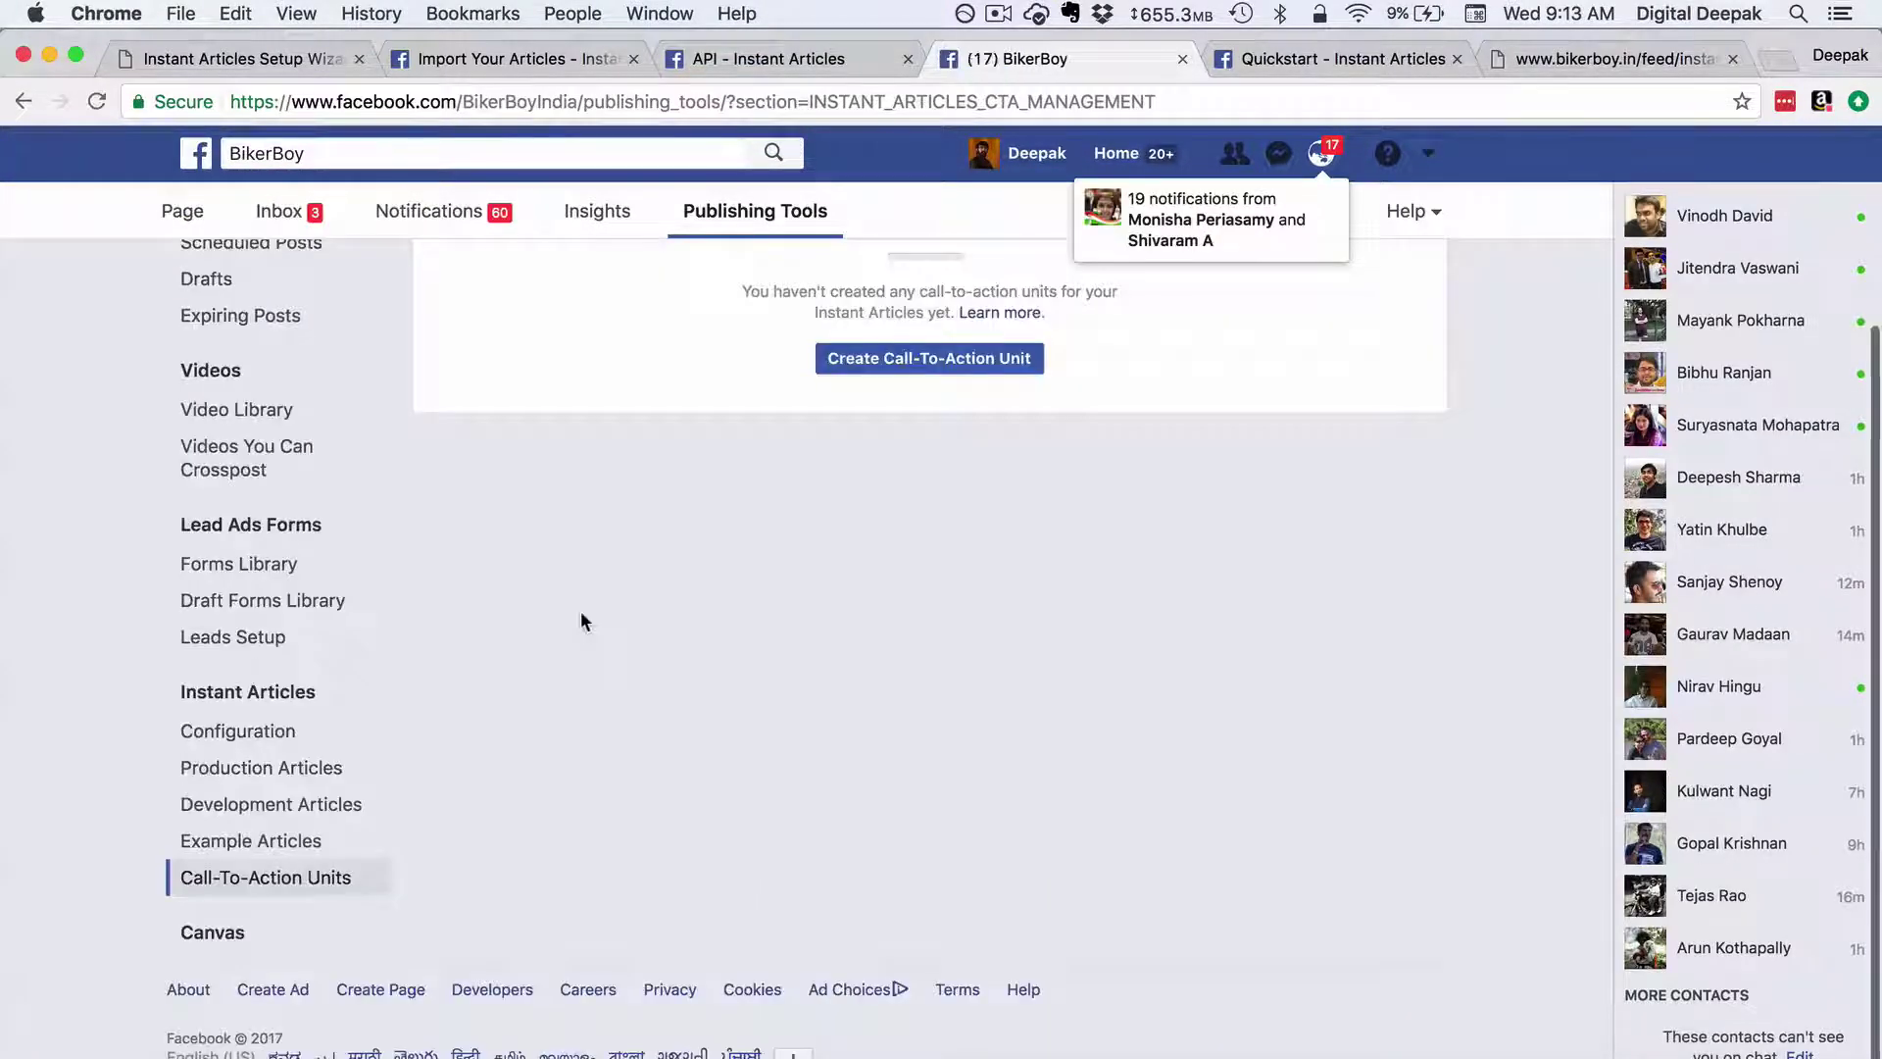
scroll(580, 620, "up", 3)
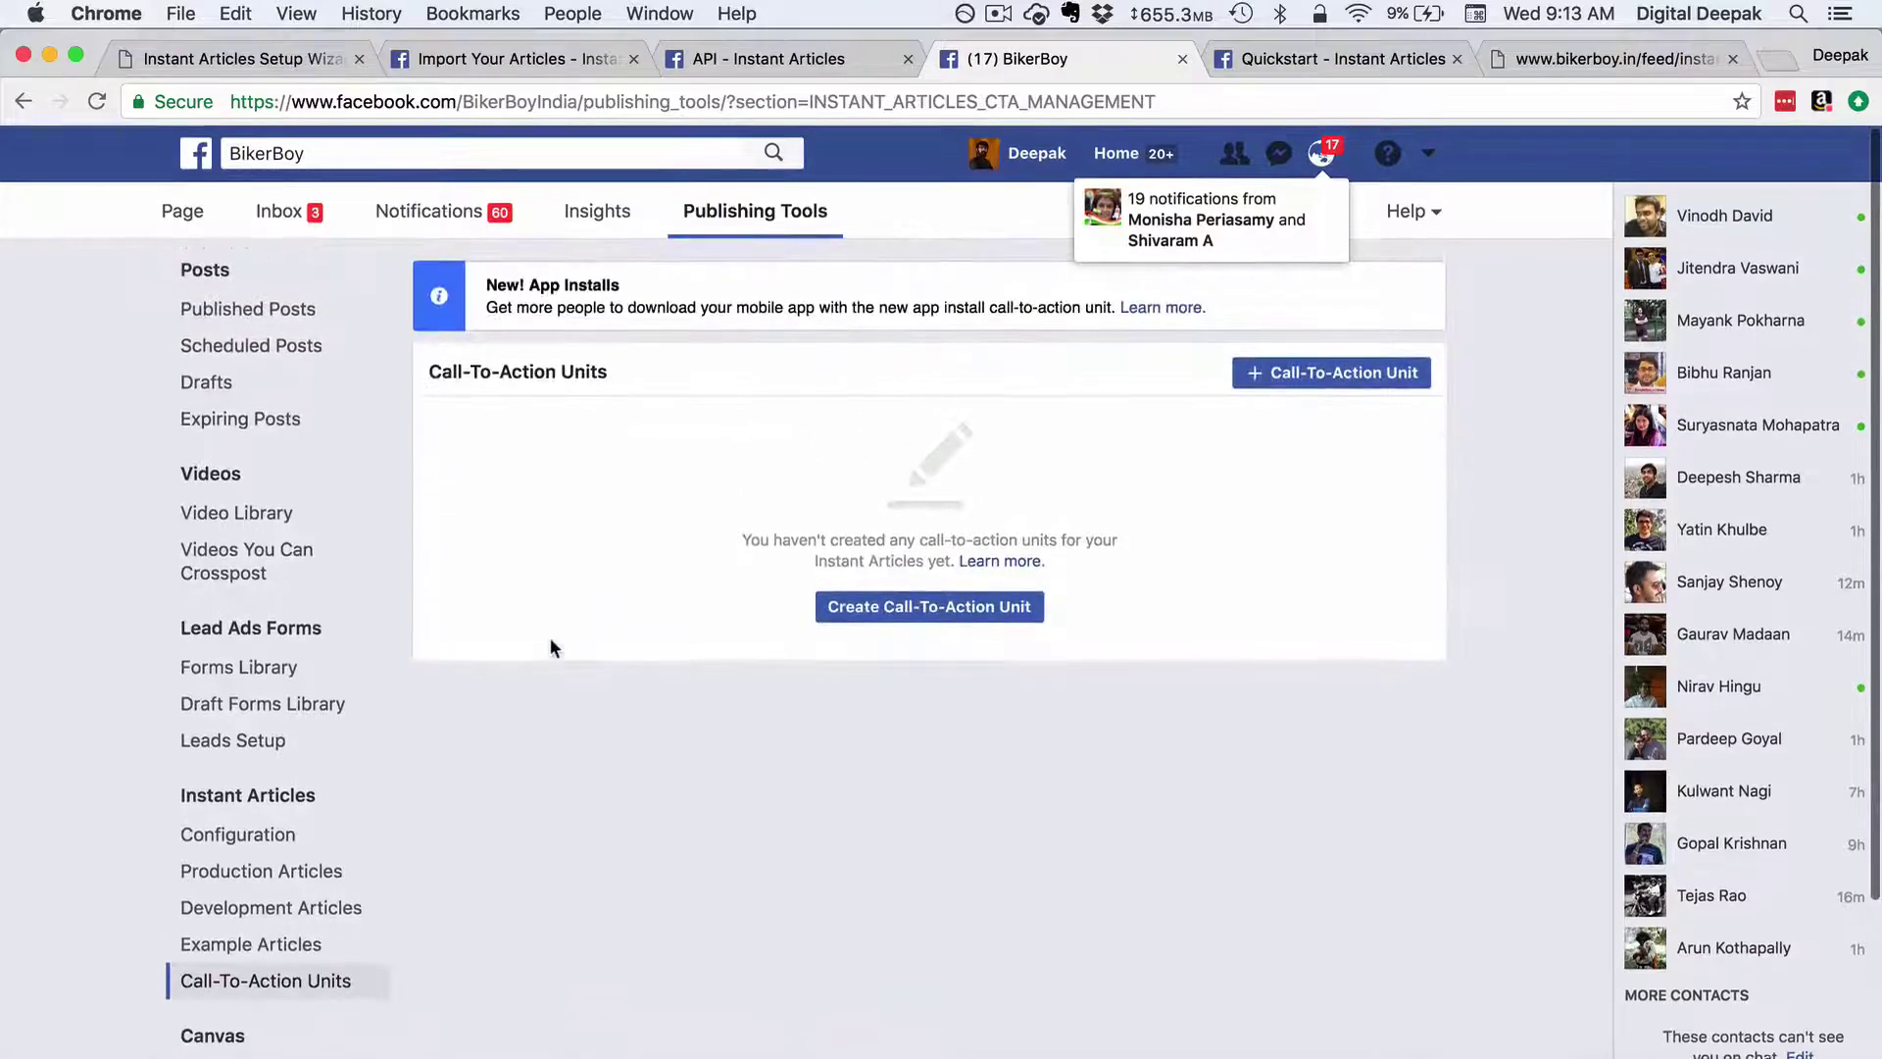
left_click(313, 833)
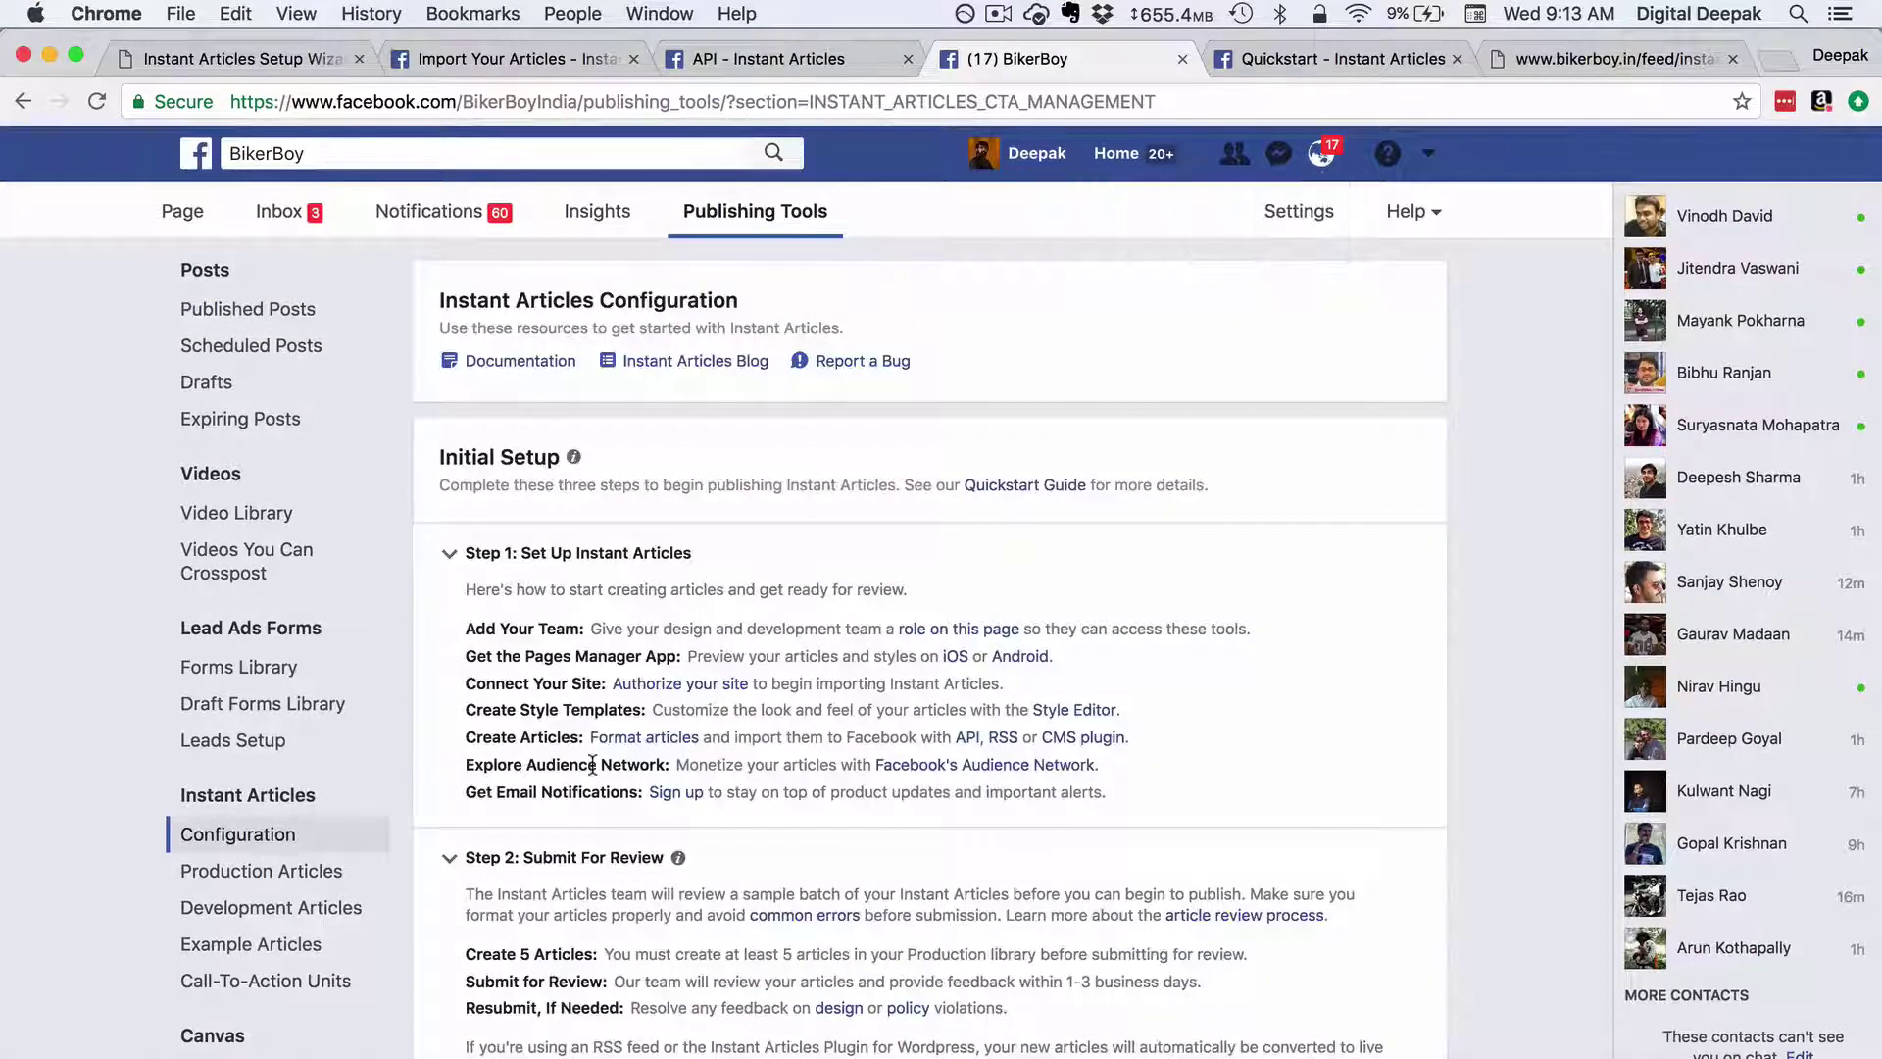
scroll(509, 784, "down", 5)
scroll(593, 772, "down", 1)
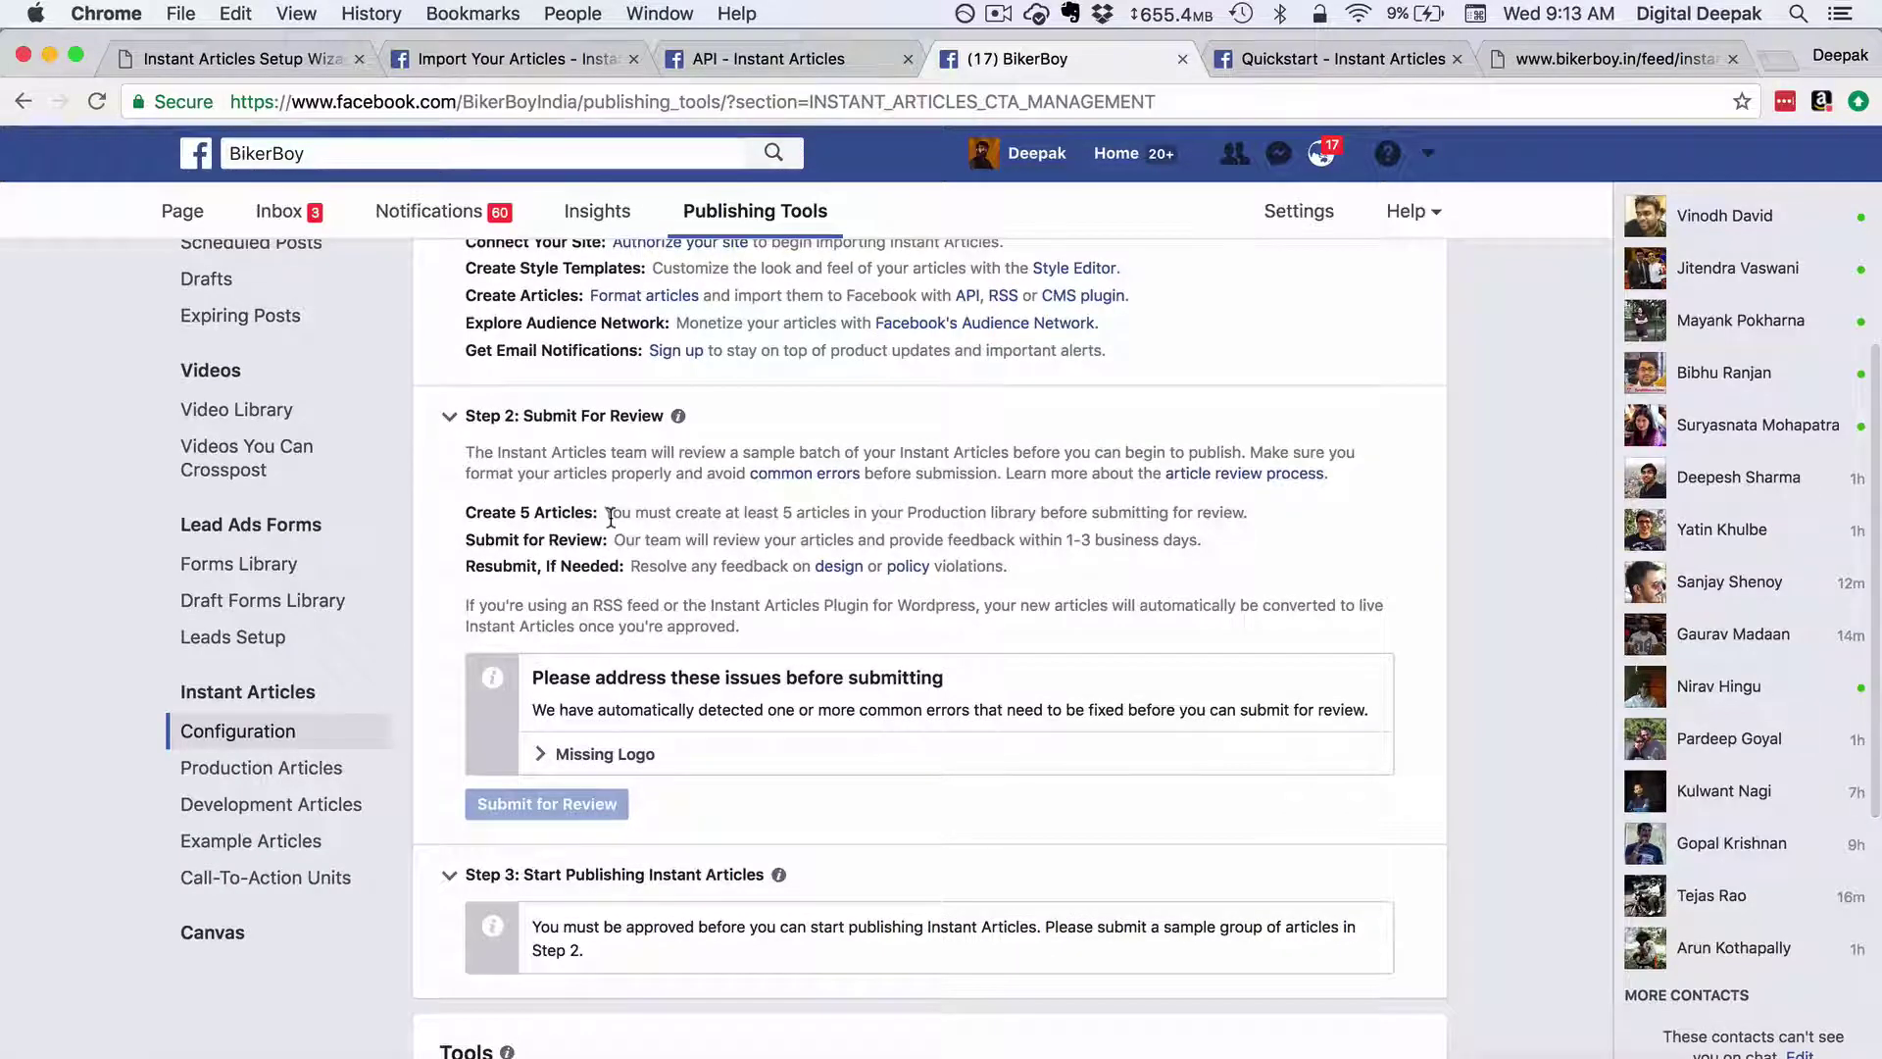
left_click_drag(608, 511, 1281, 520)
left_click(943, 498)
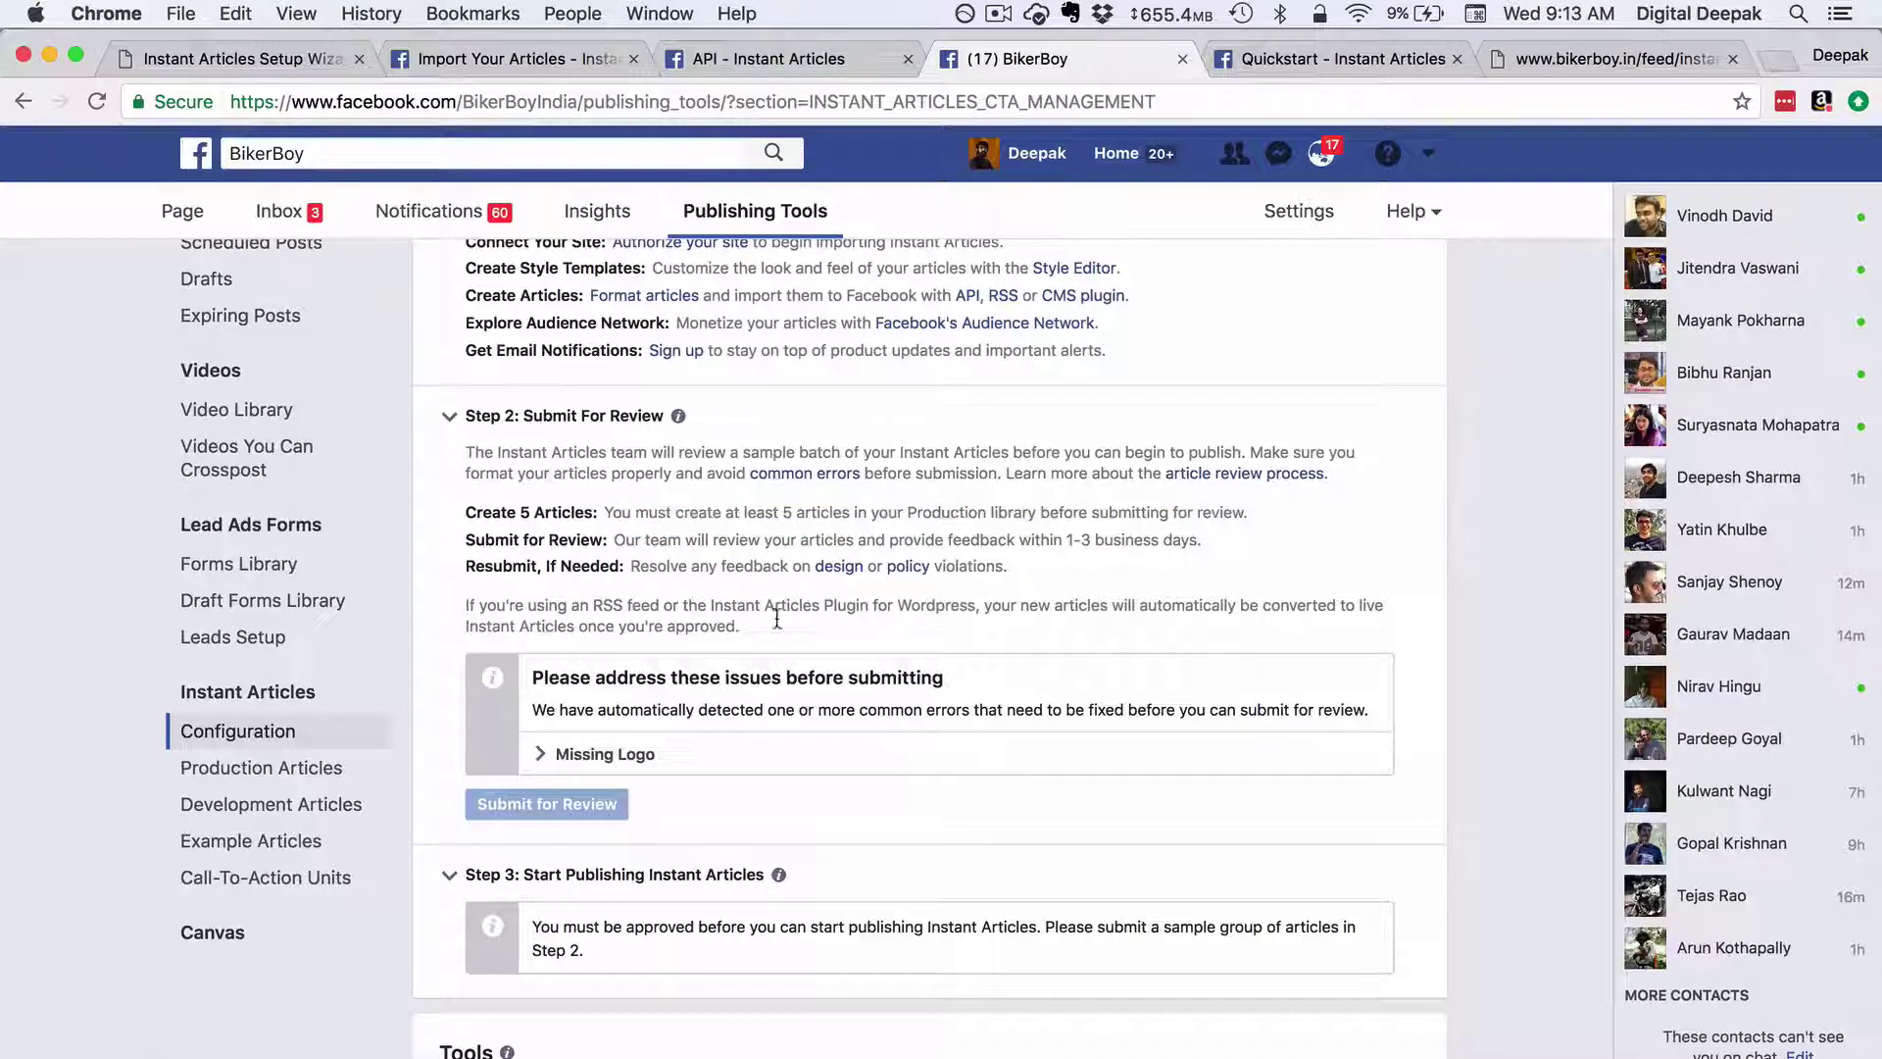
left_click(628, 756)
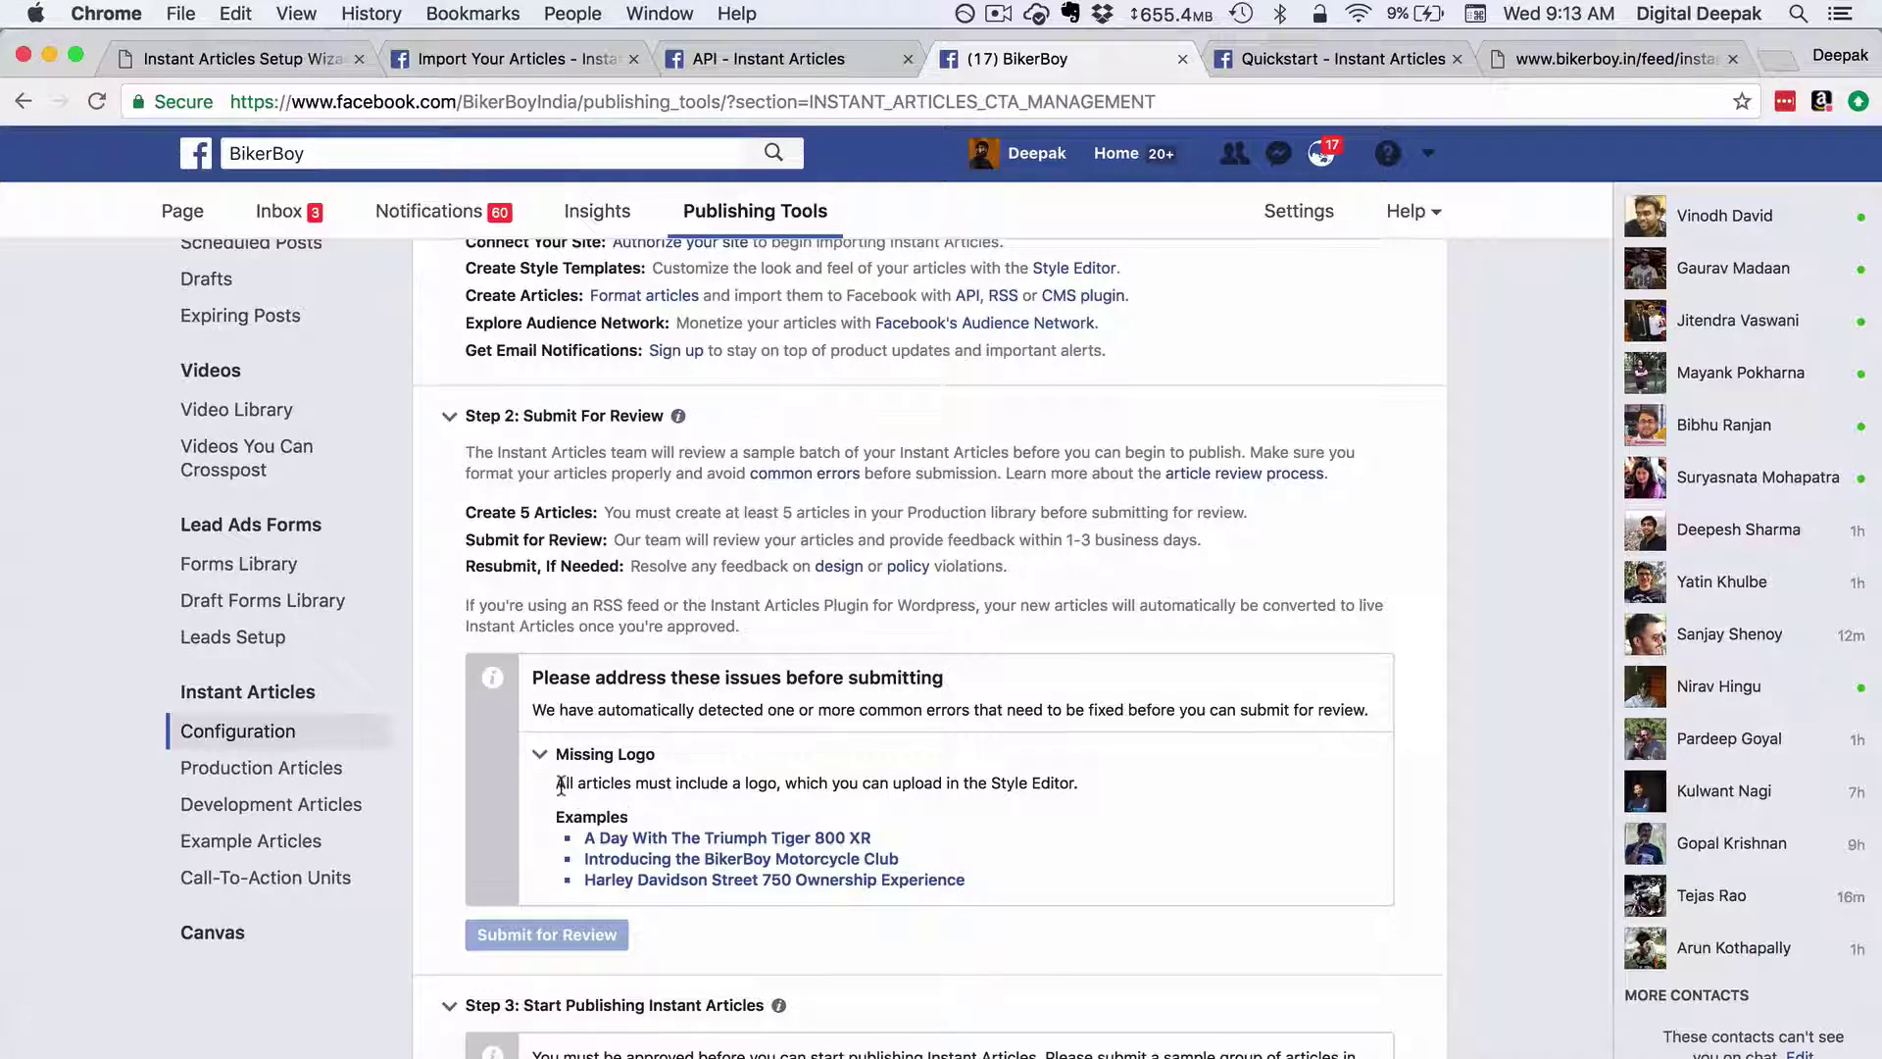
Open the default style, check the logo's image requirements, save the style with the BIKER BOY logo and close the editor.
scroll(561, 784, "up", 3)
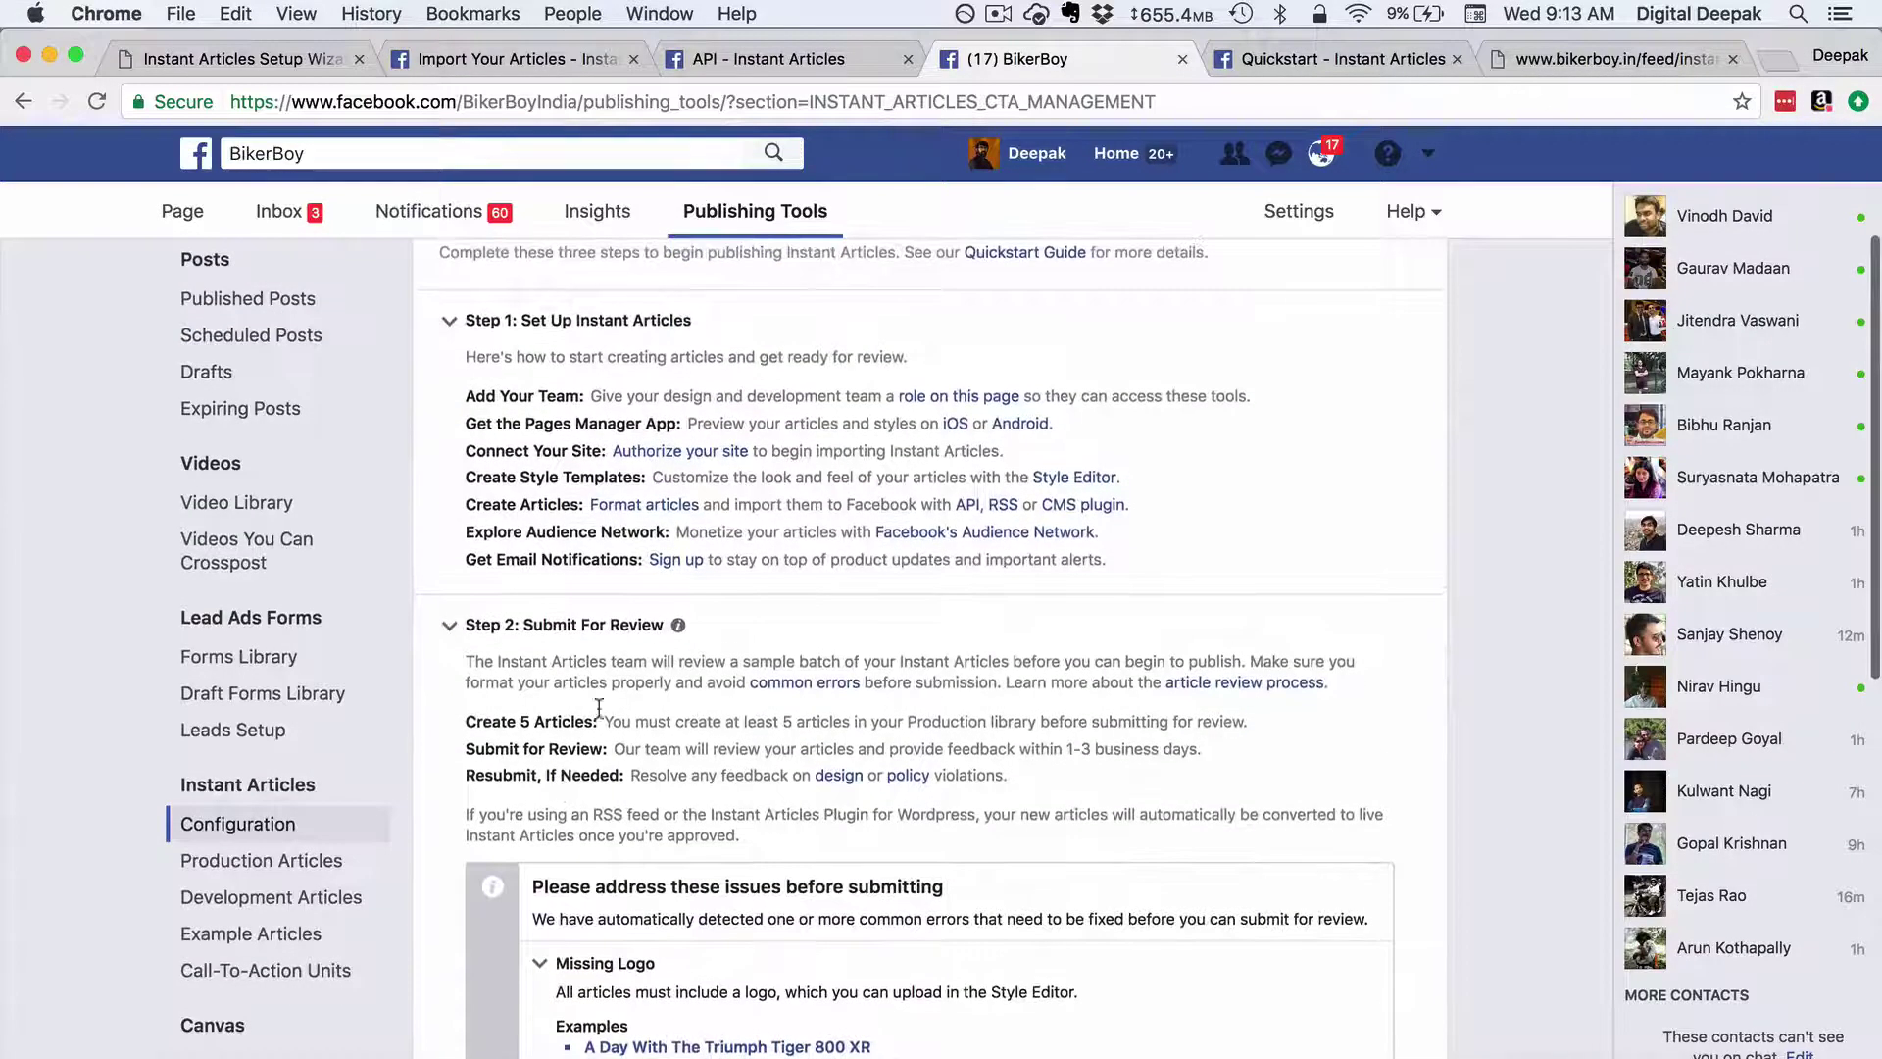
scroll(981, 519, "down", 10)
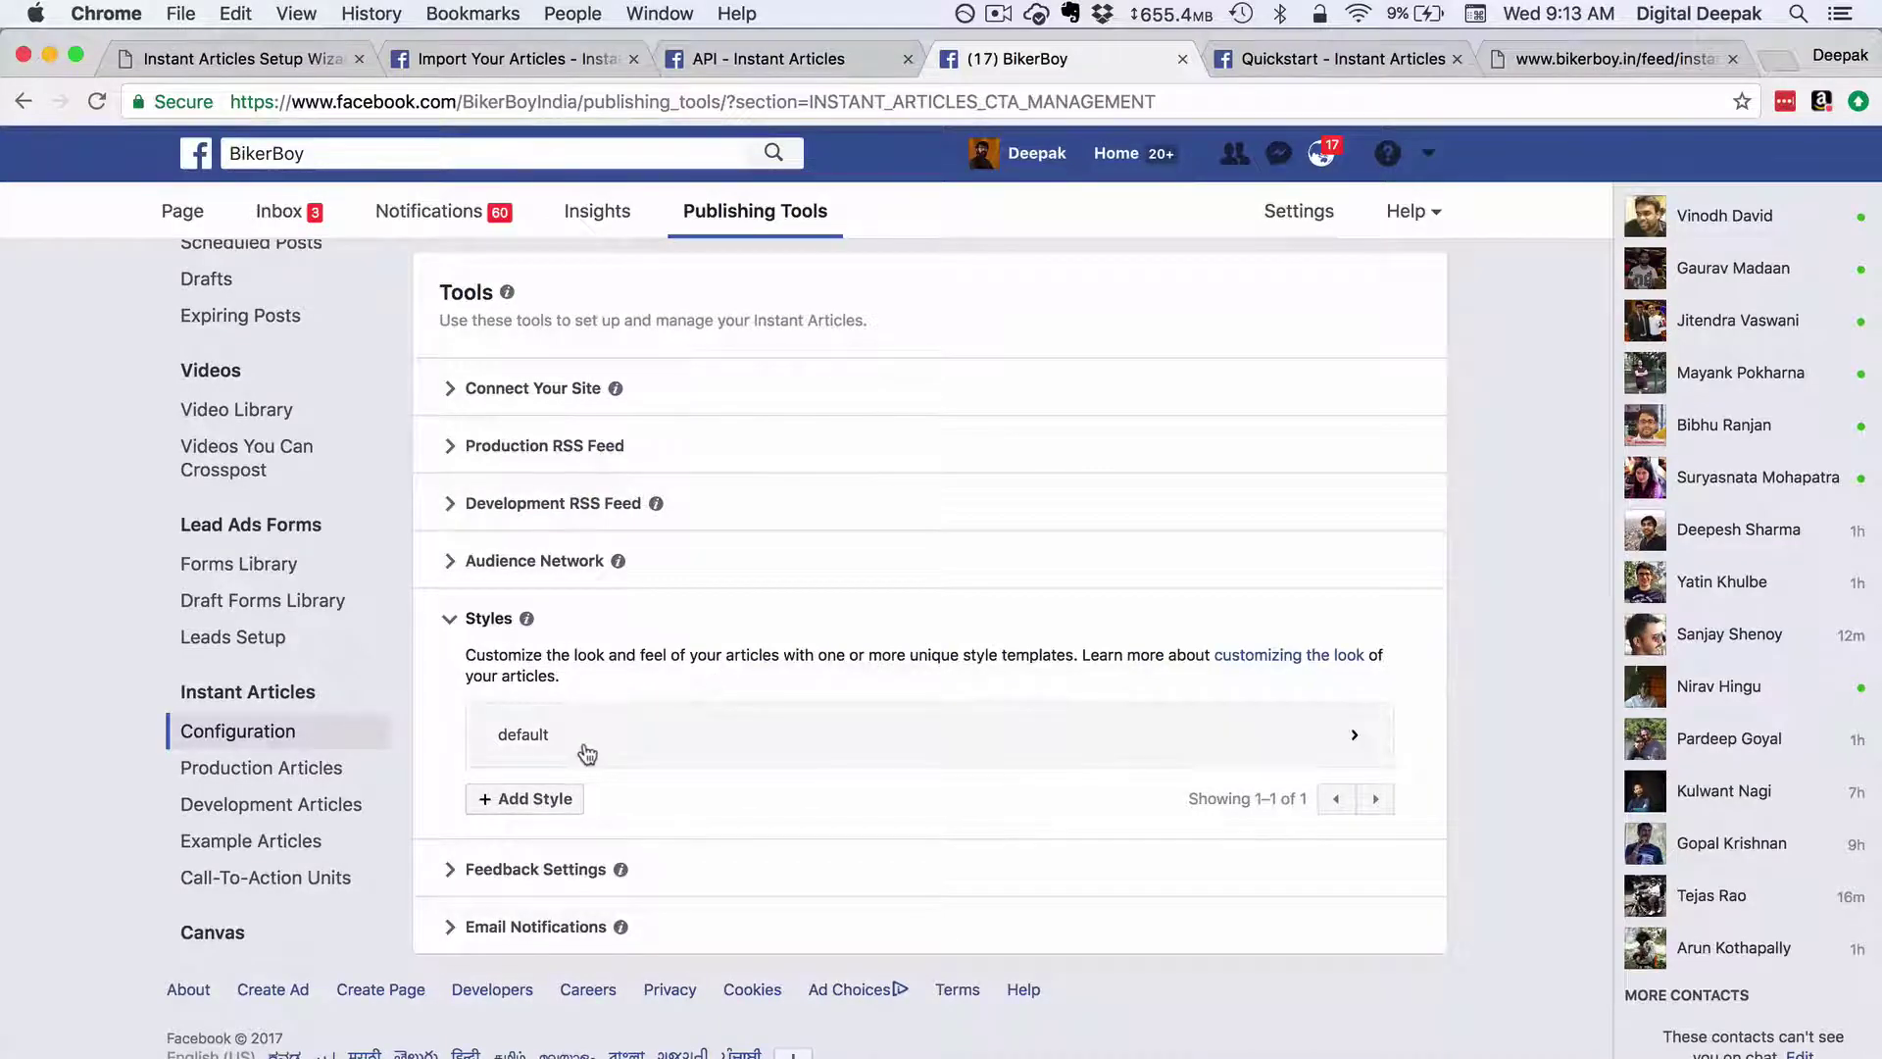
left_click(583, 750)
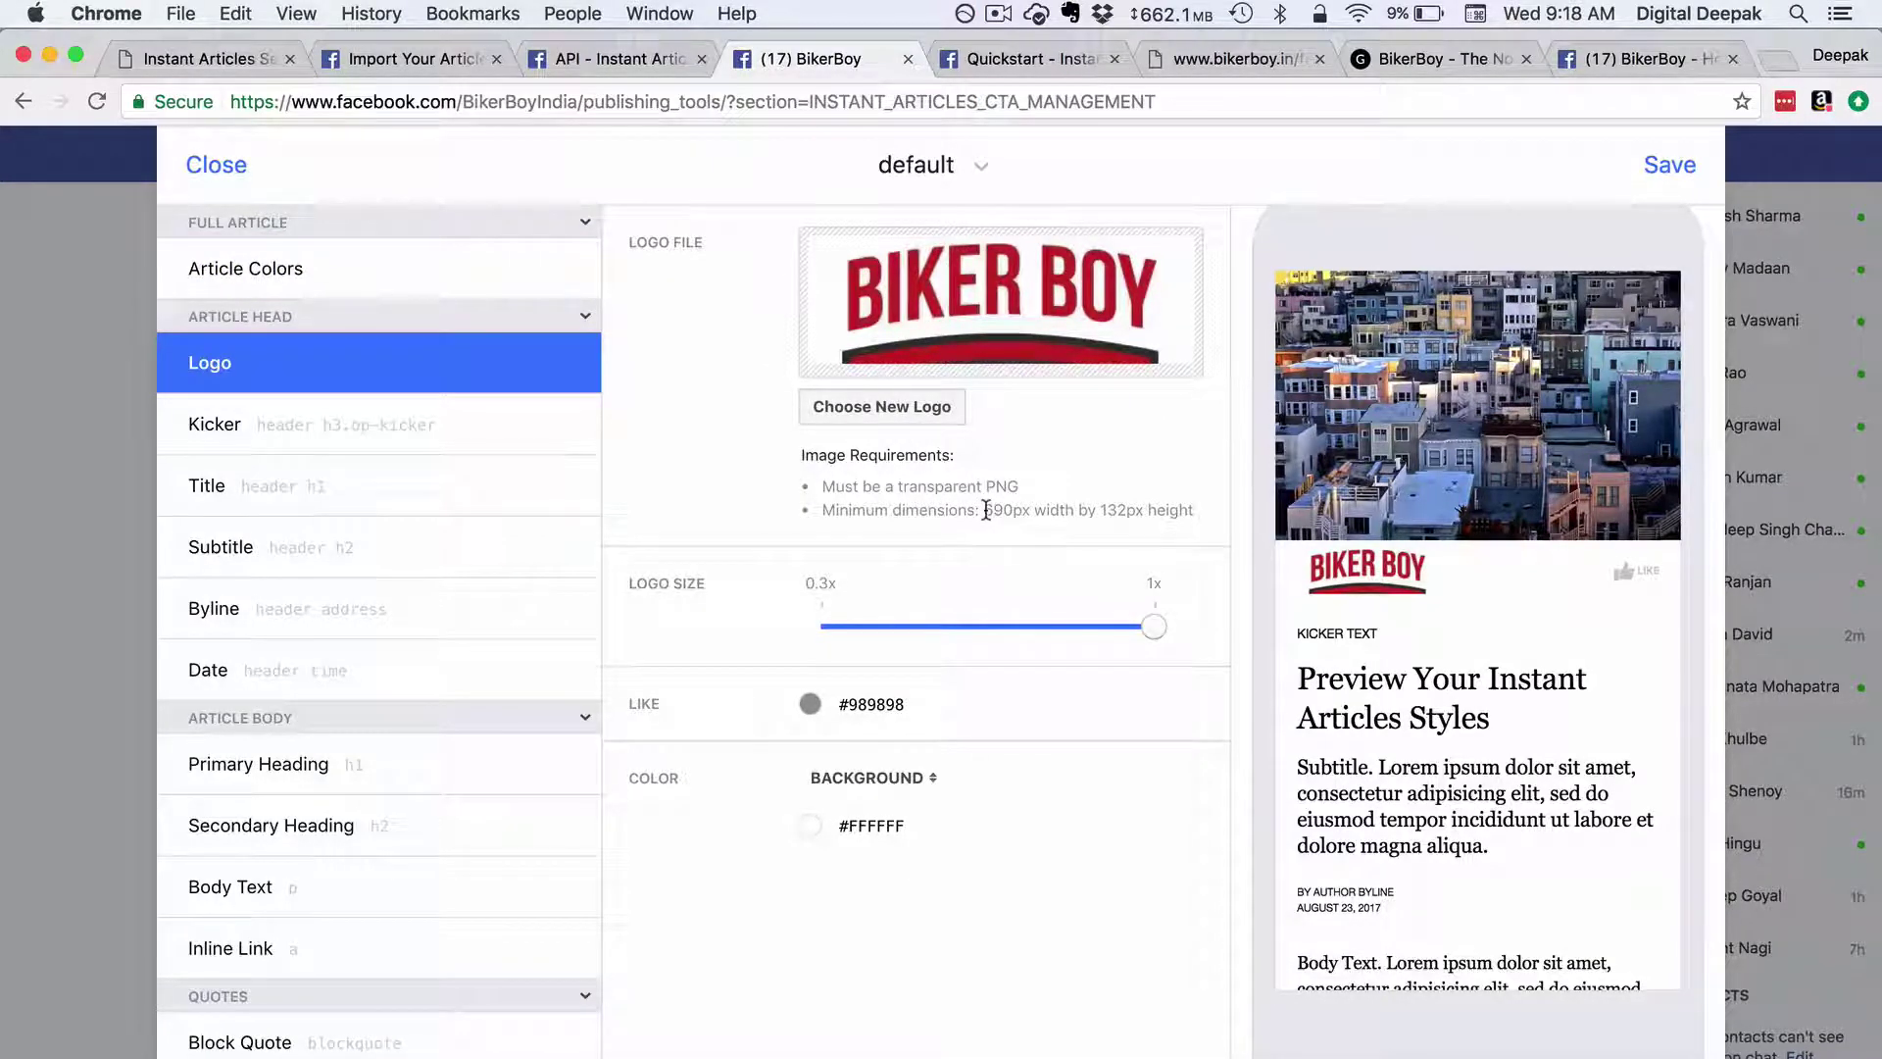
left_click_drag(986, 509, 1181, 513)
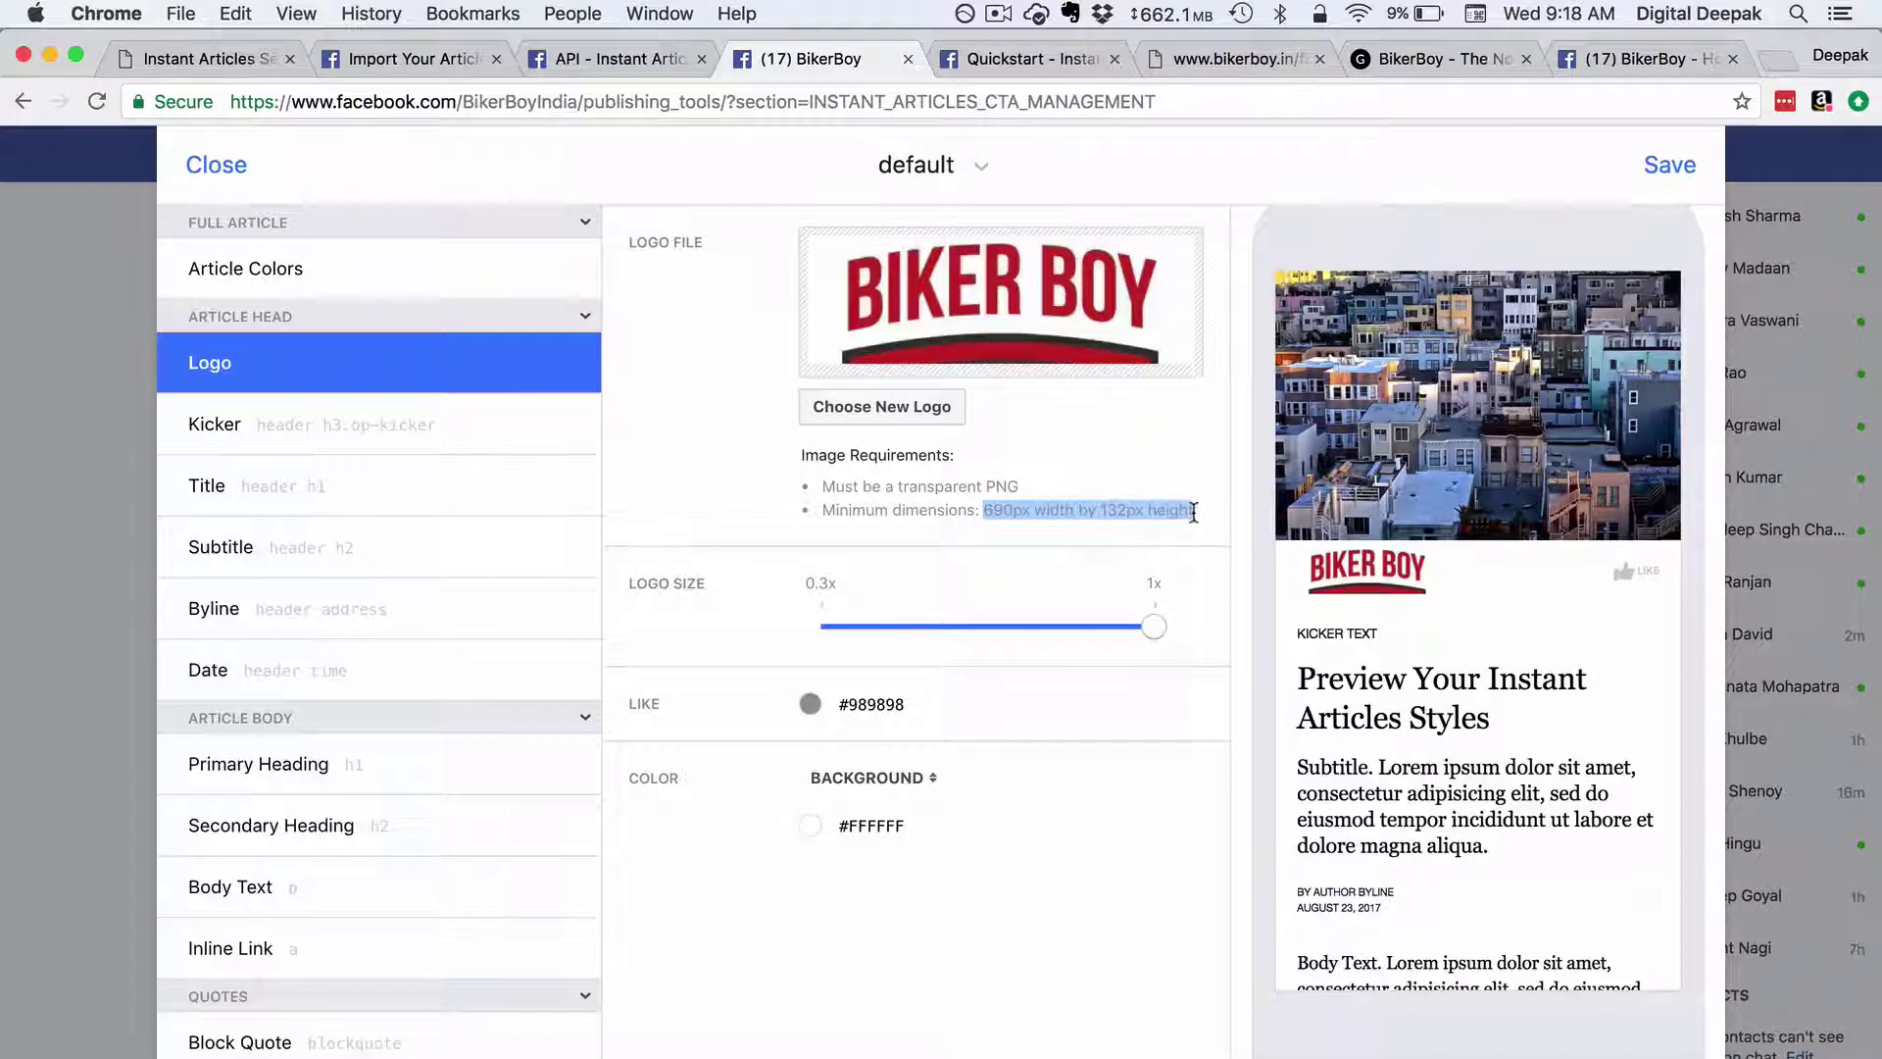
left_click(1133, 513)
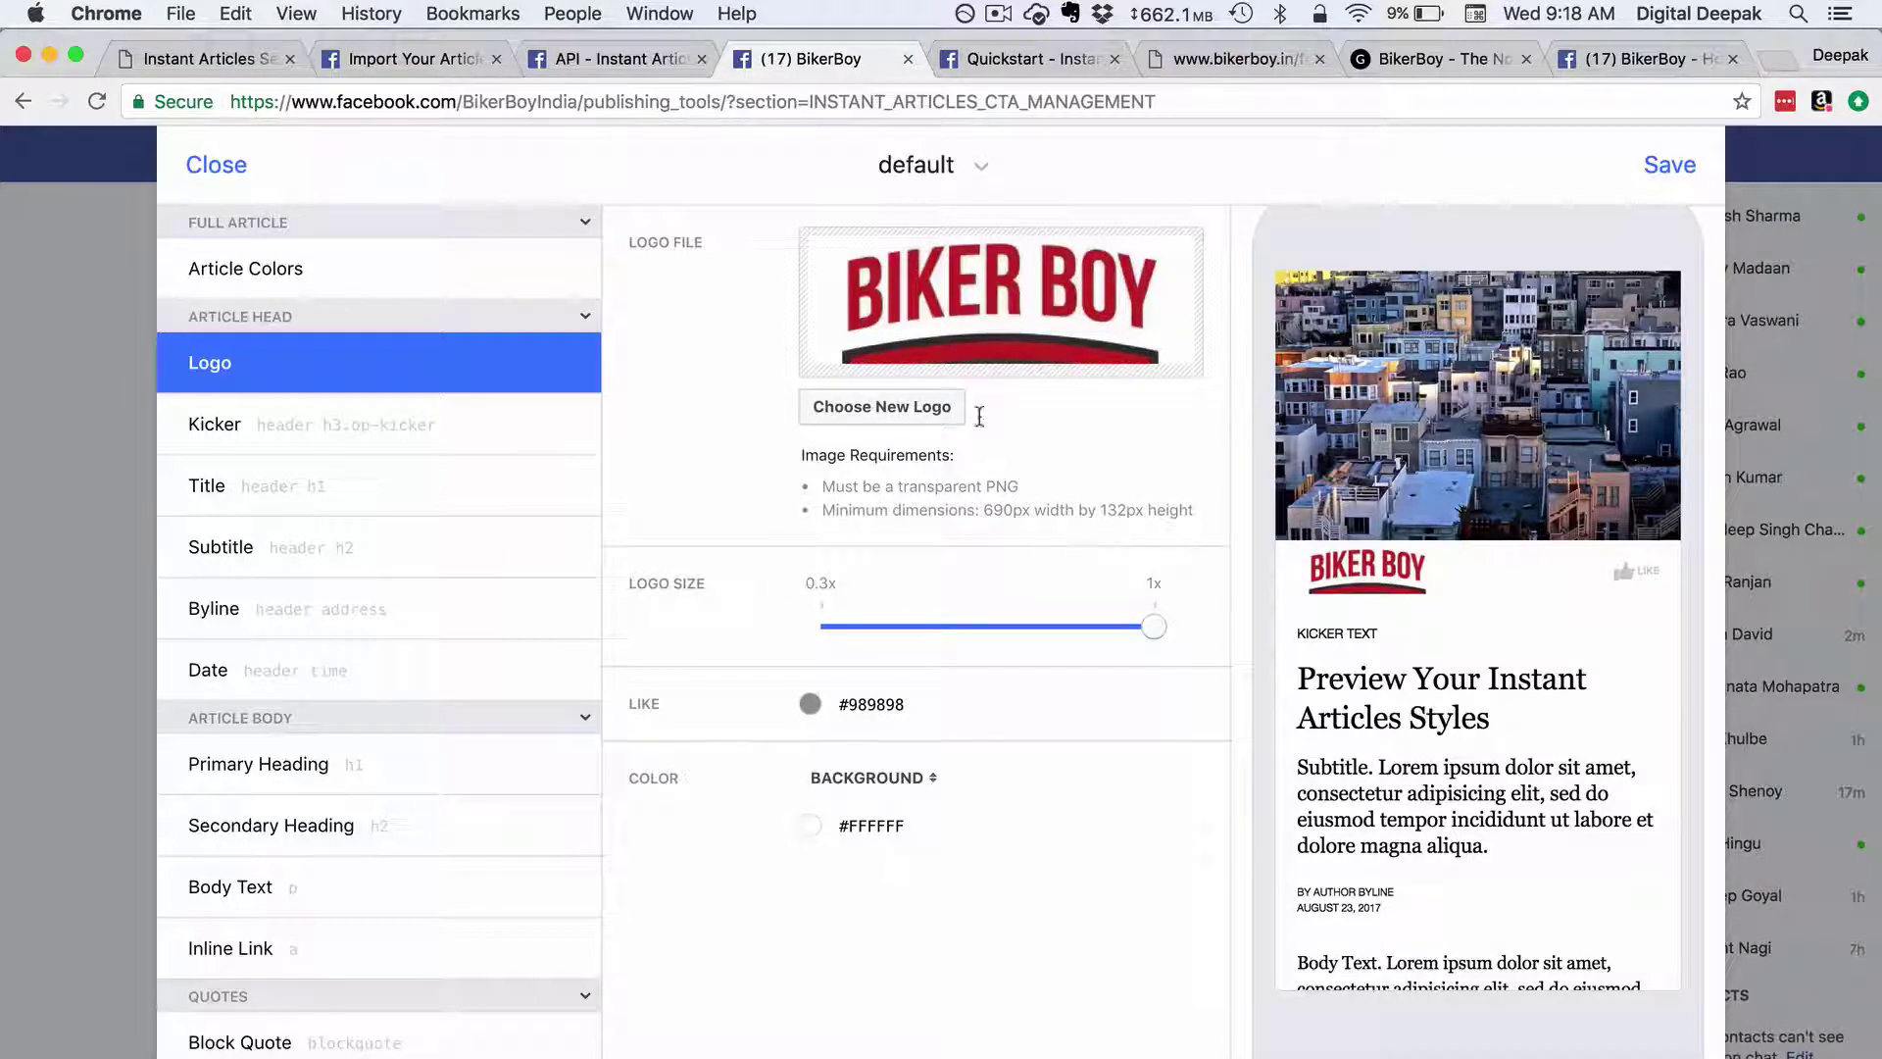
left_click(1671, 162)
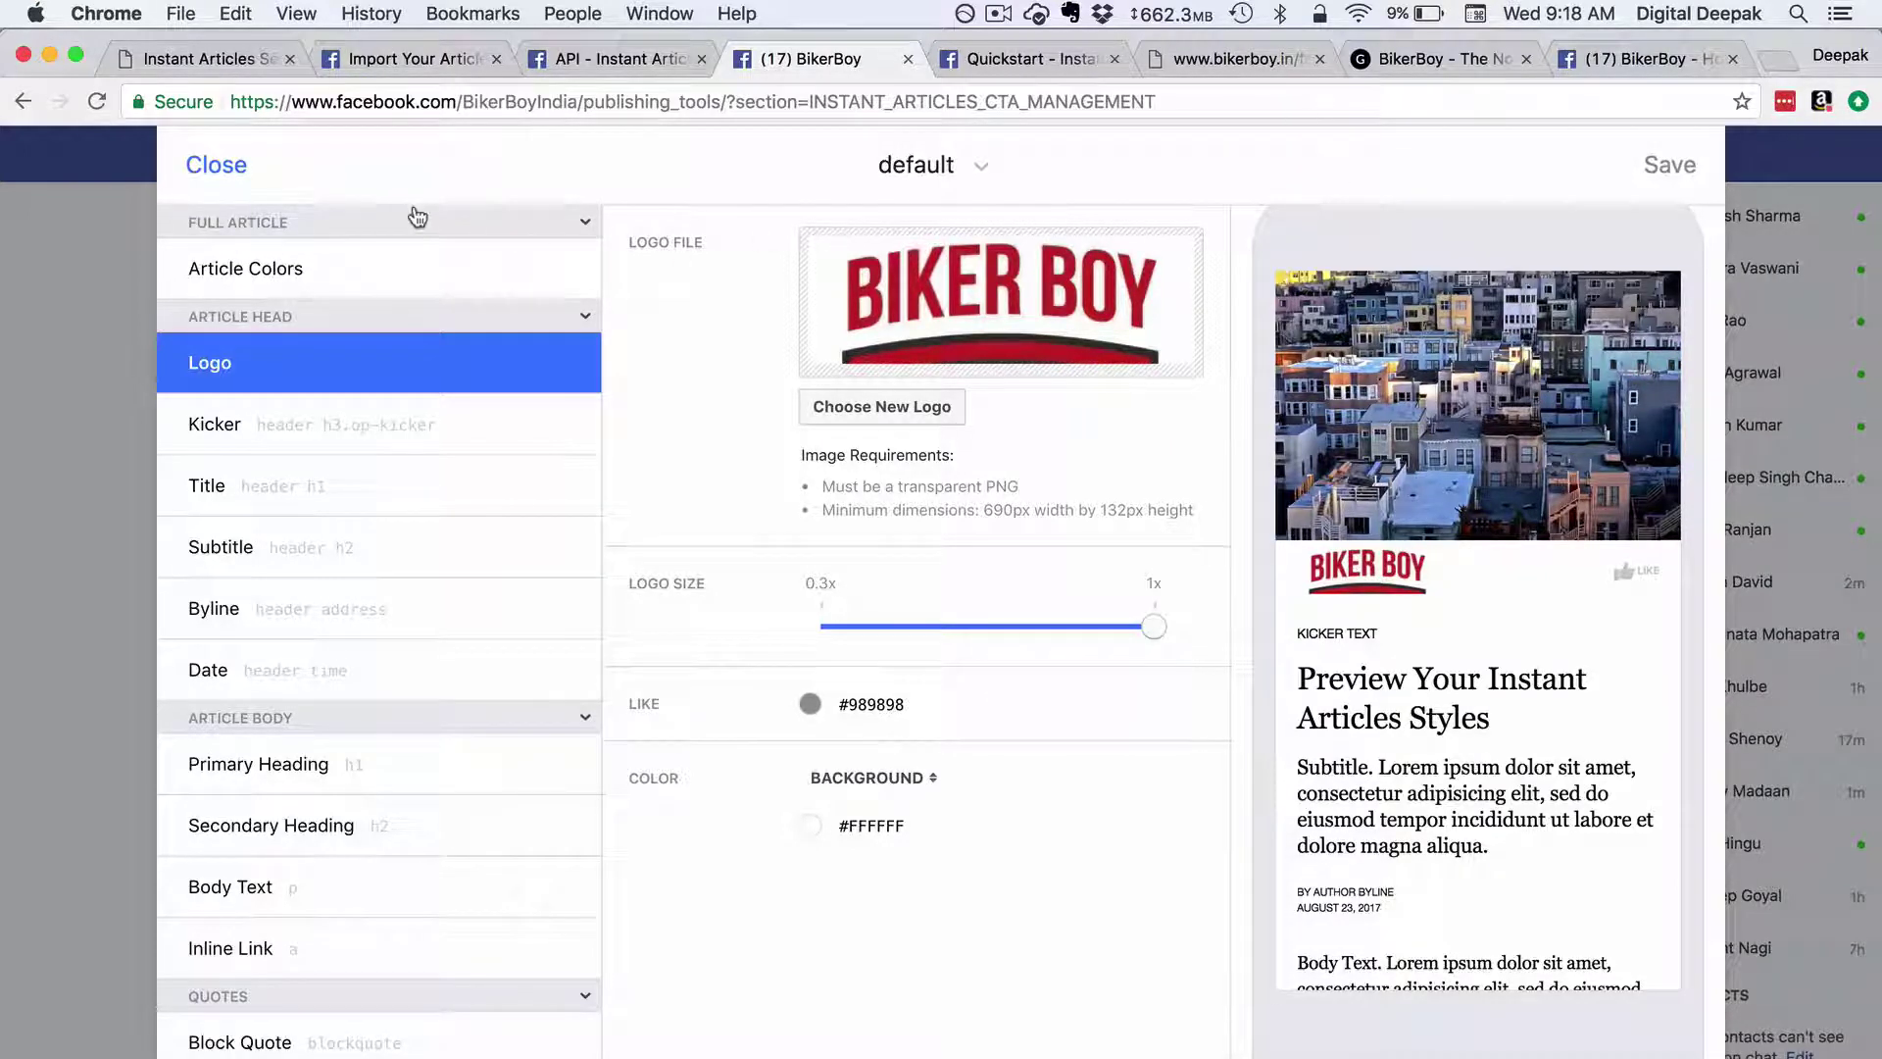
left_click(217, 164)
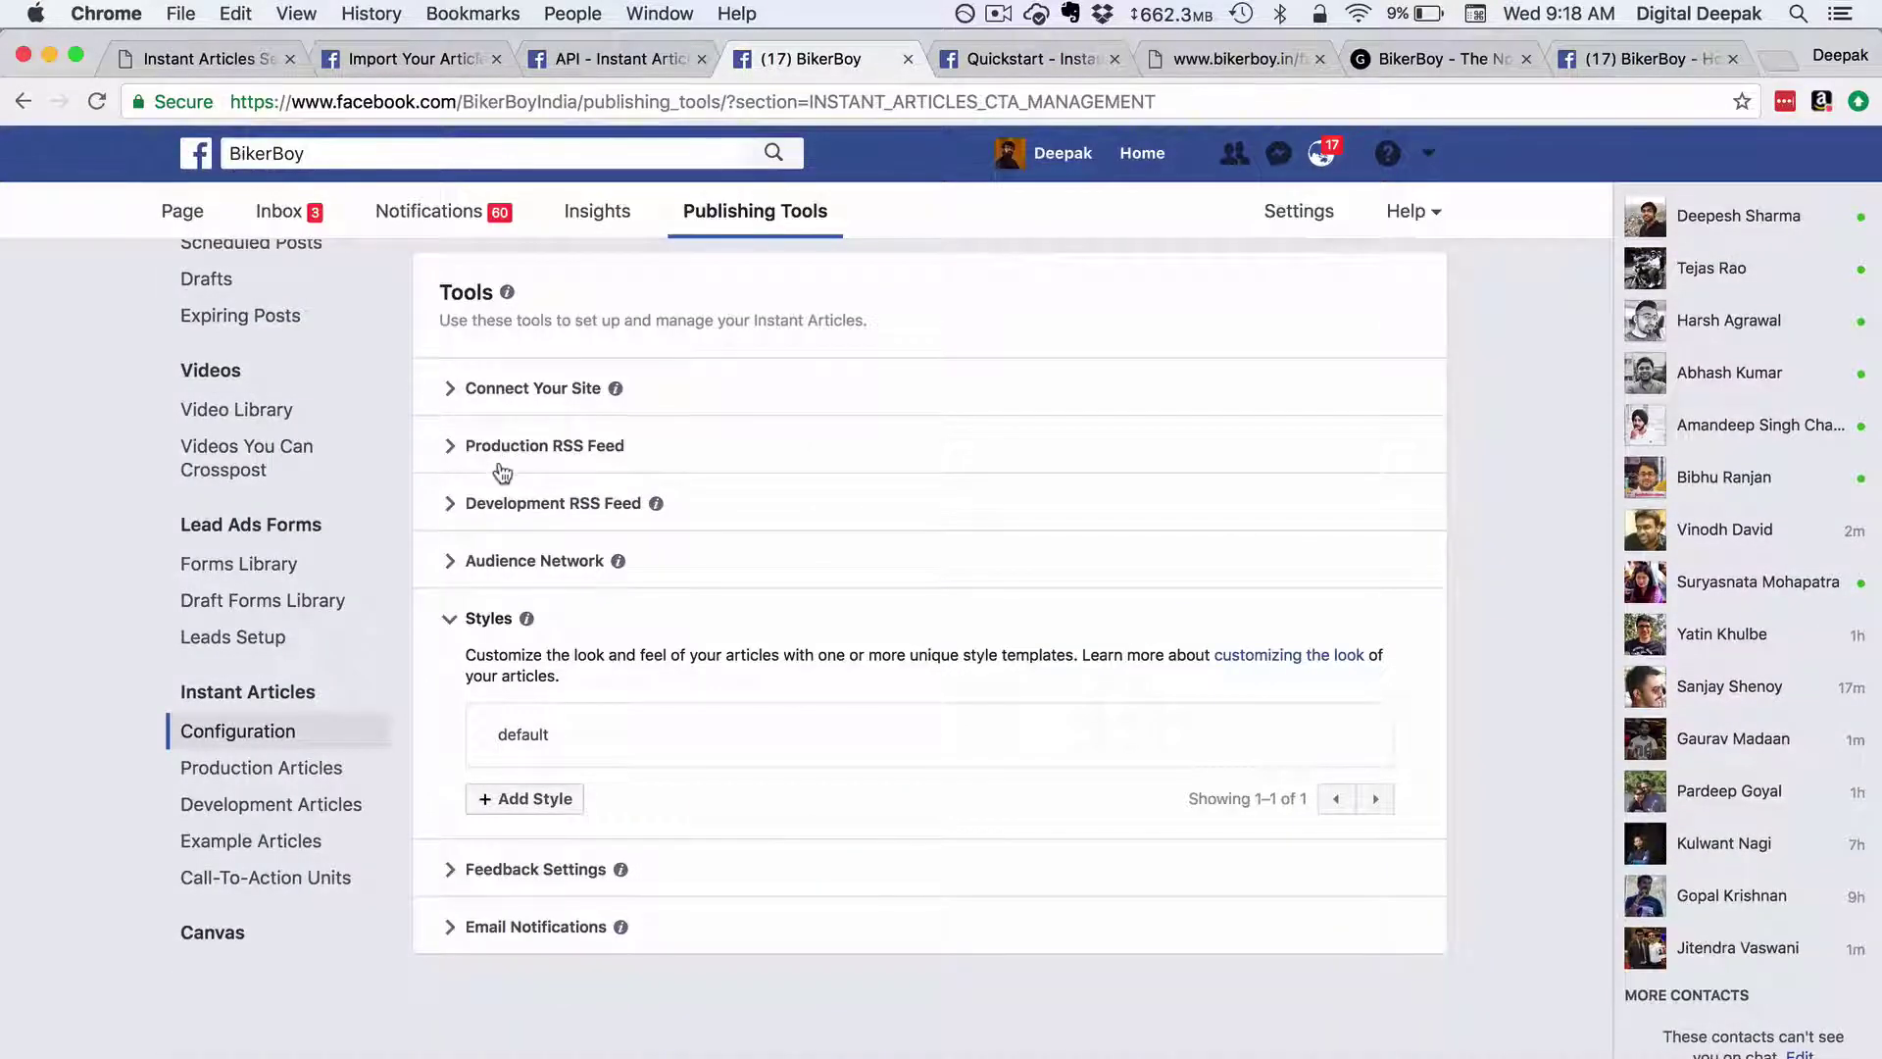
Reload the Instant Articles Configuration and read the Step 2 review requirements and the Step 3 publishing condition.
scroll(812, 629, "down", 1)
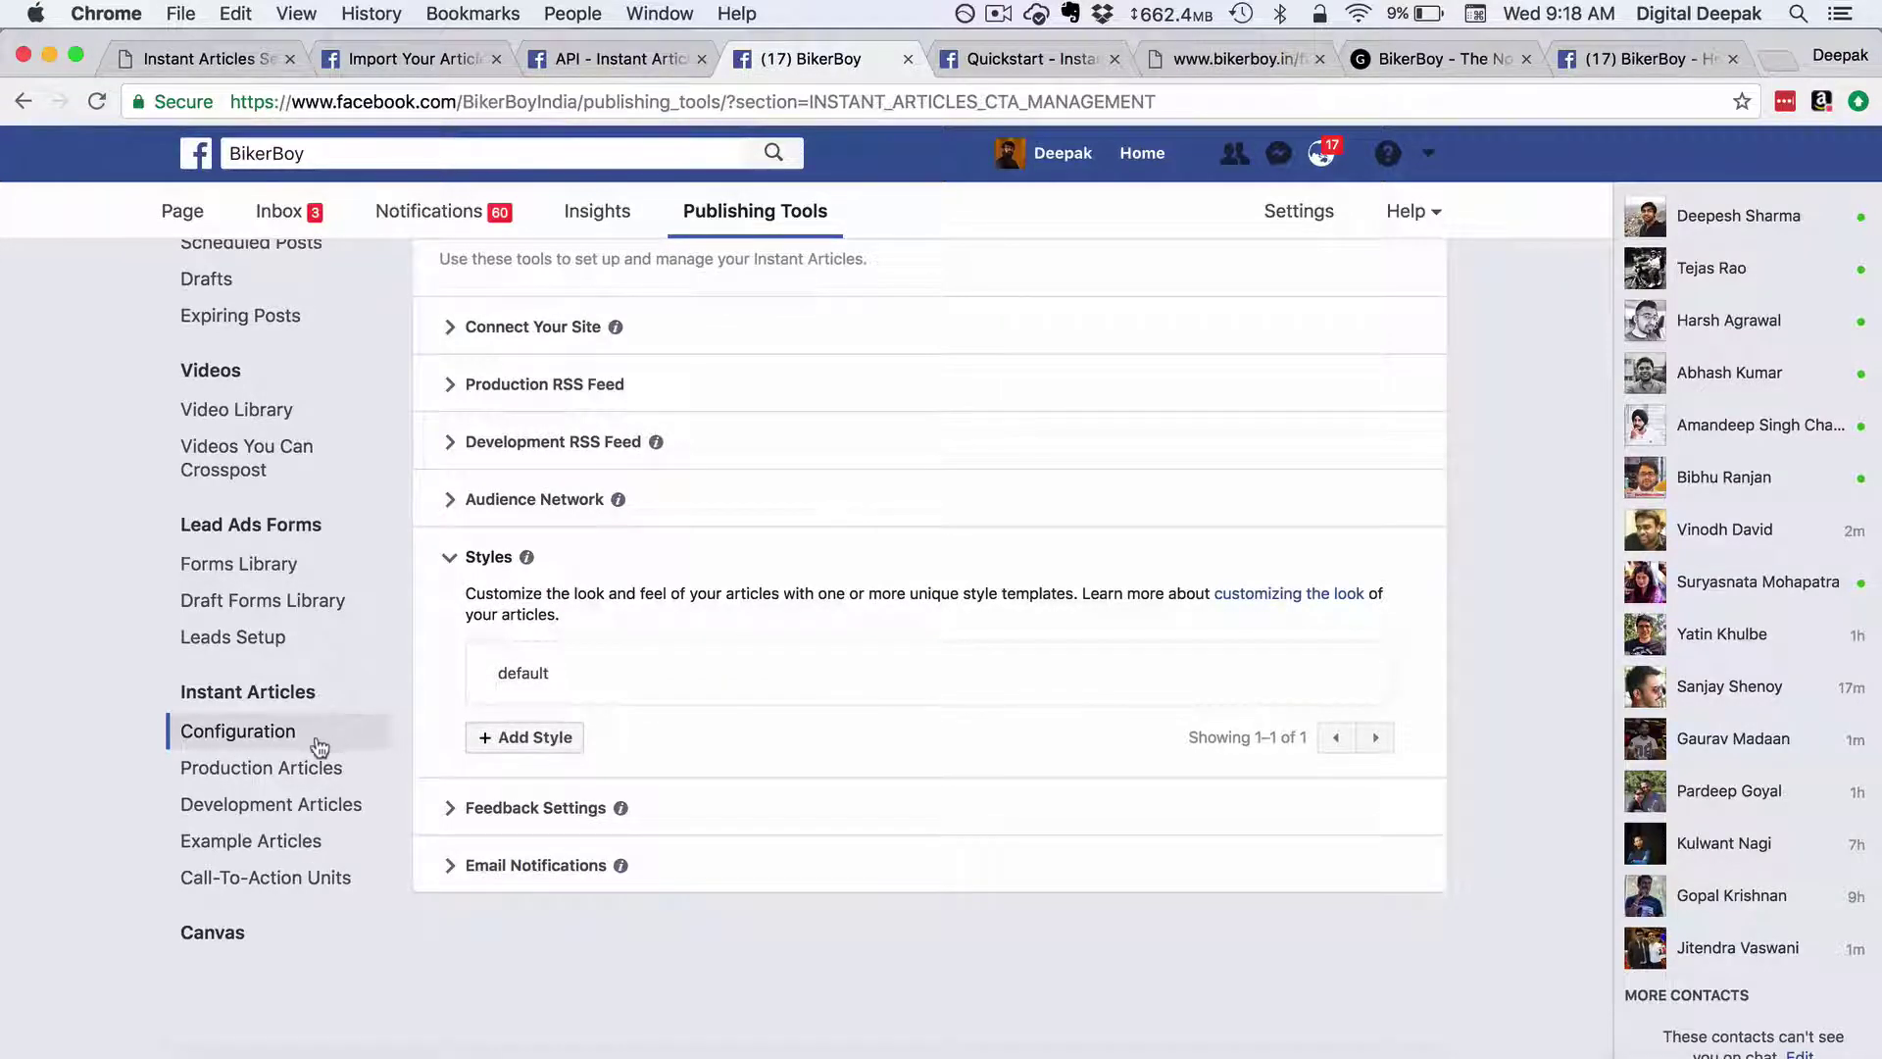
left_click(290, 770)
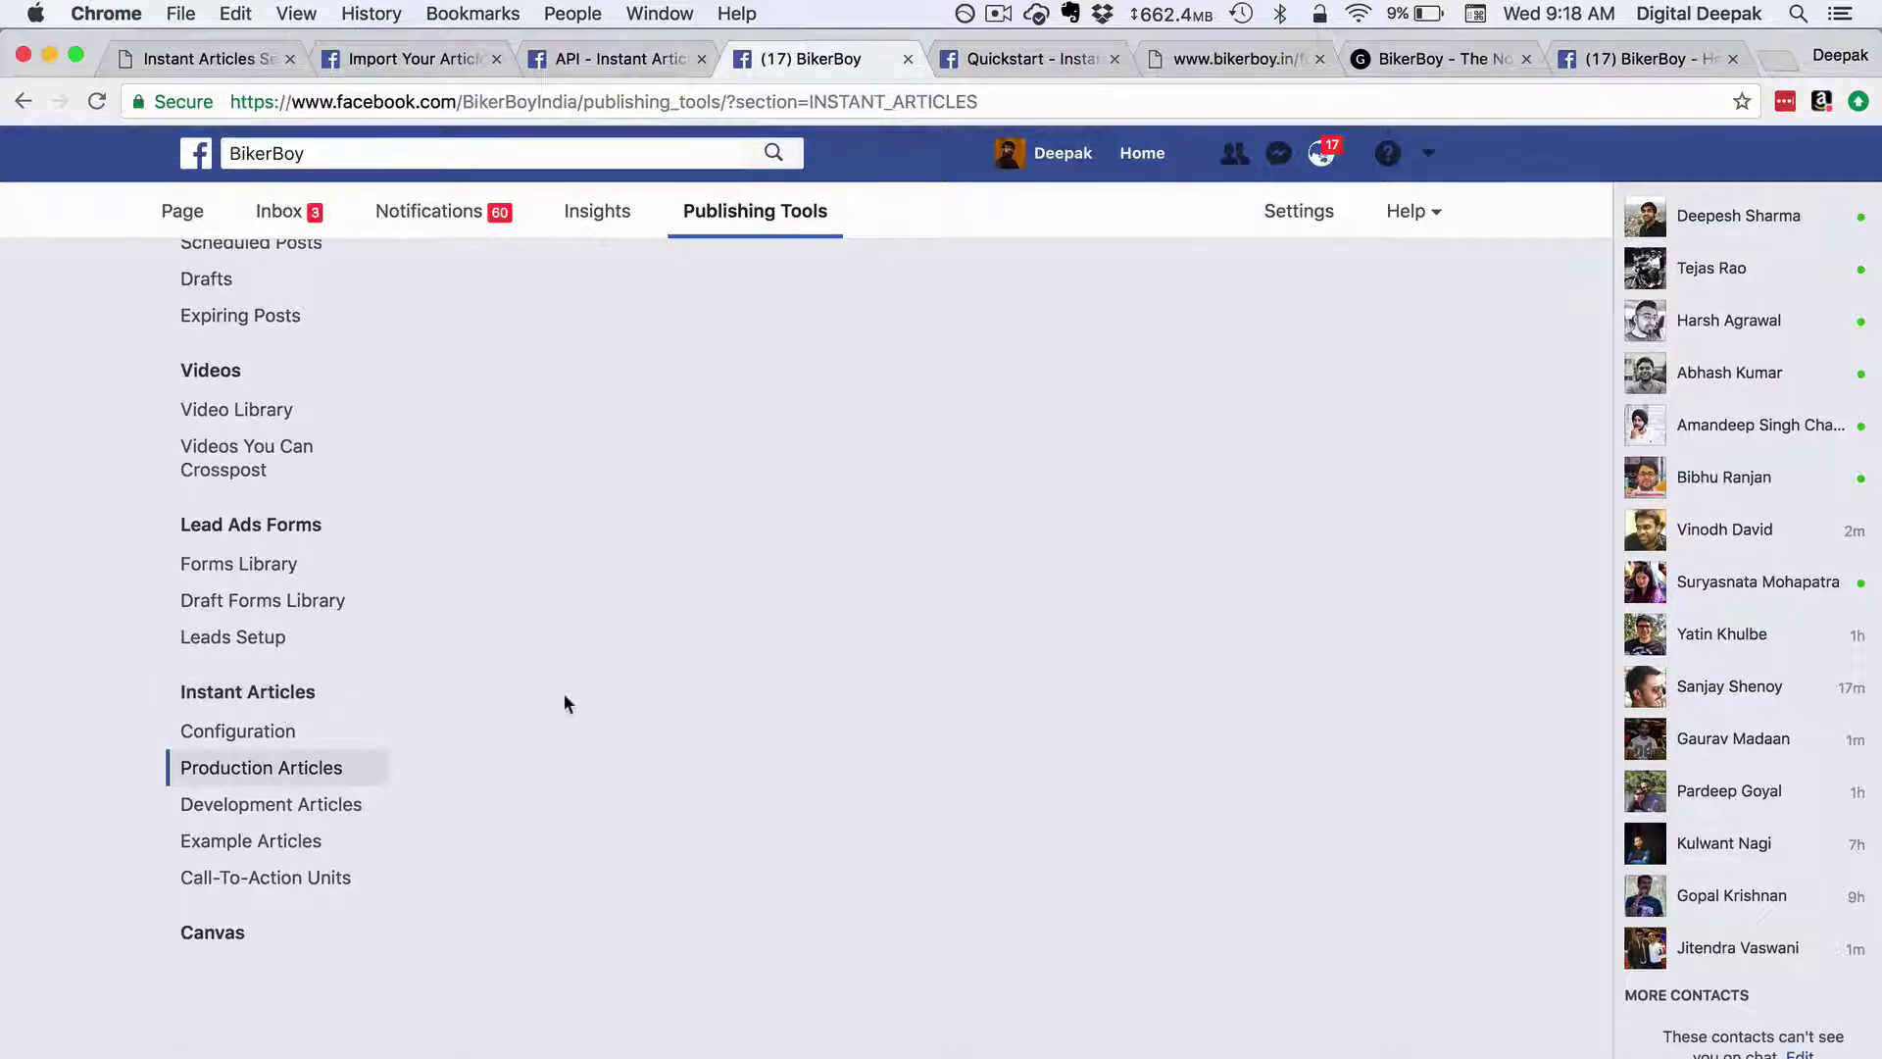
left_click(306, 735)
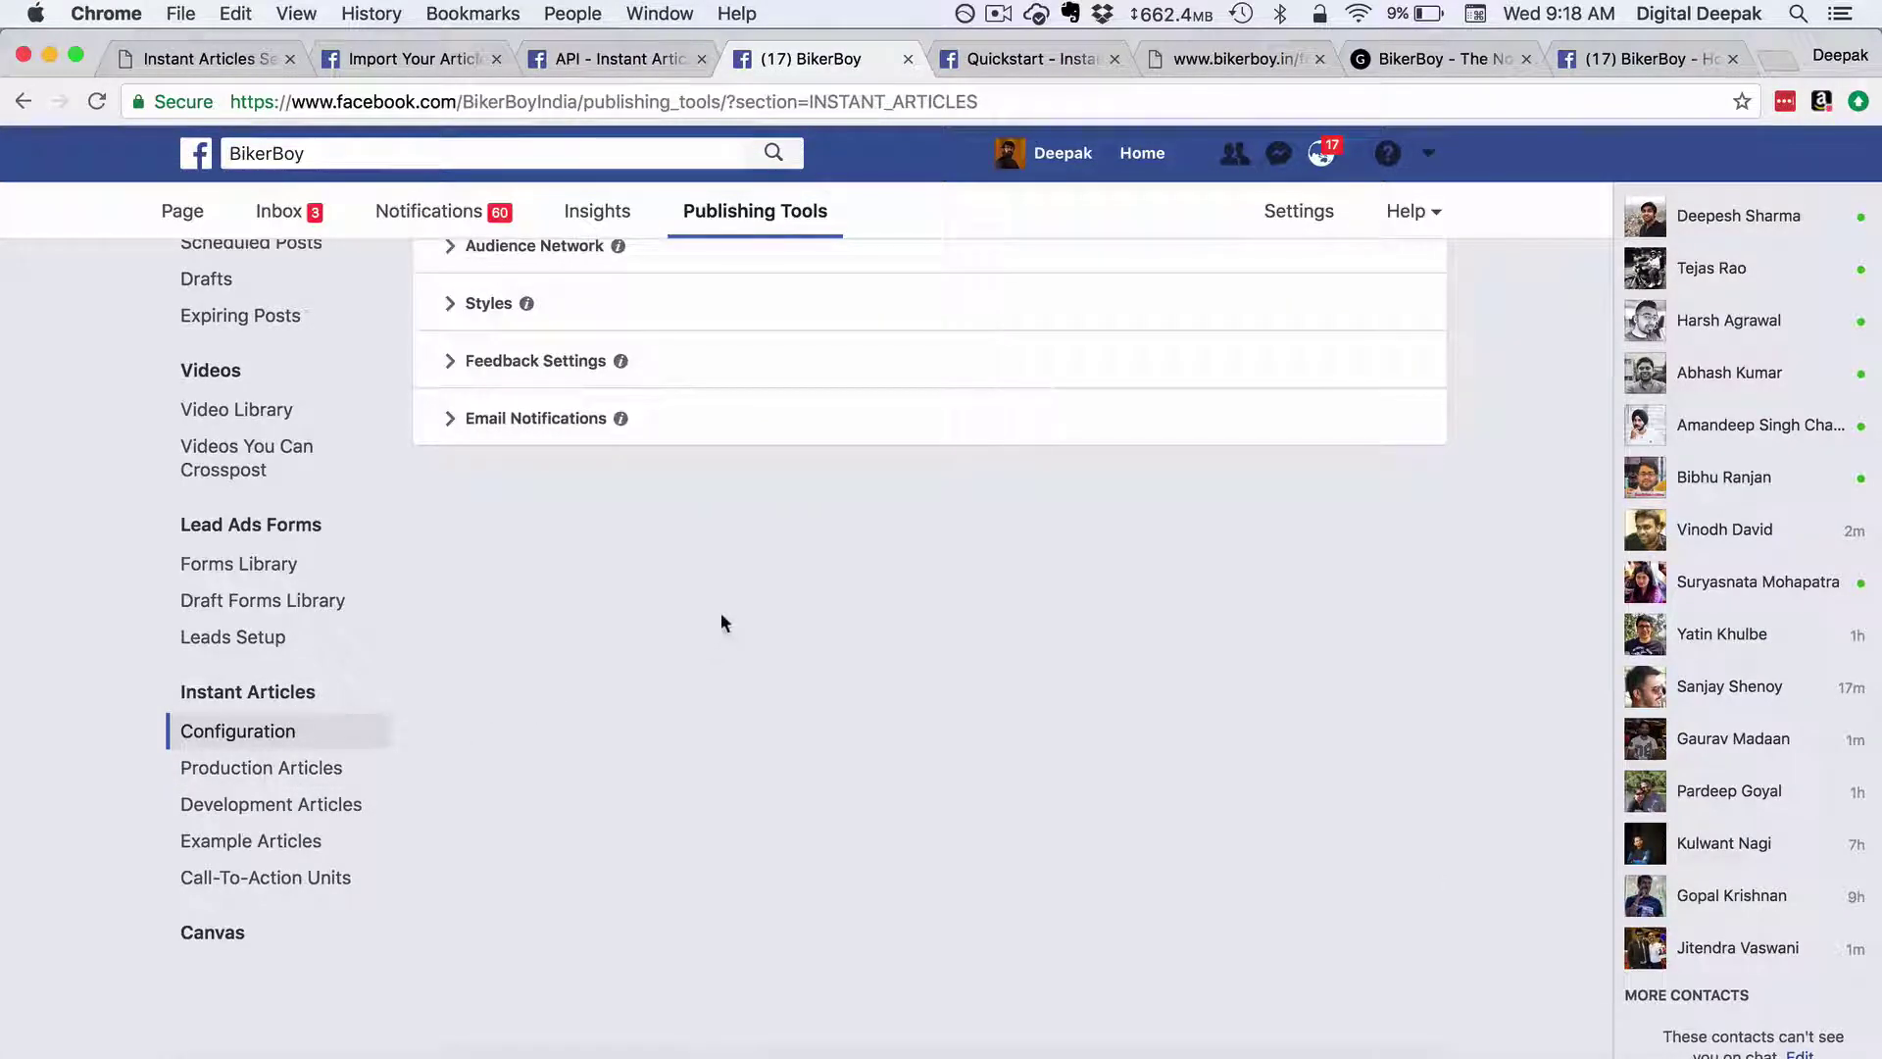
scroll(721, 611, "up", 2)
scroll(721, 612, "up", 8)
scroll(721, 613, "down", 4)
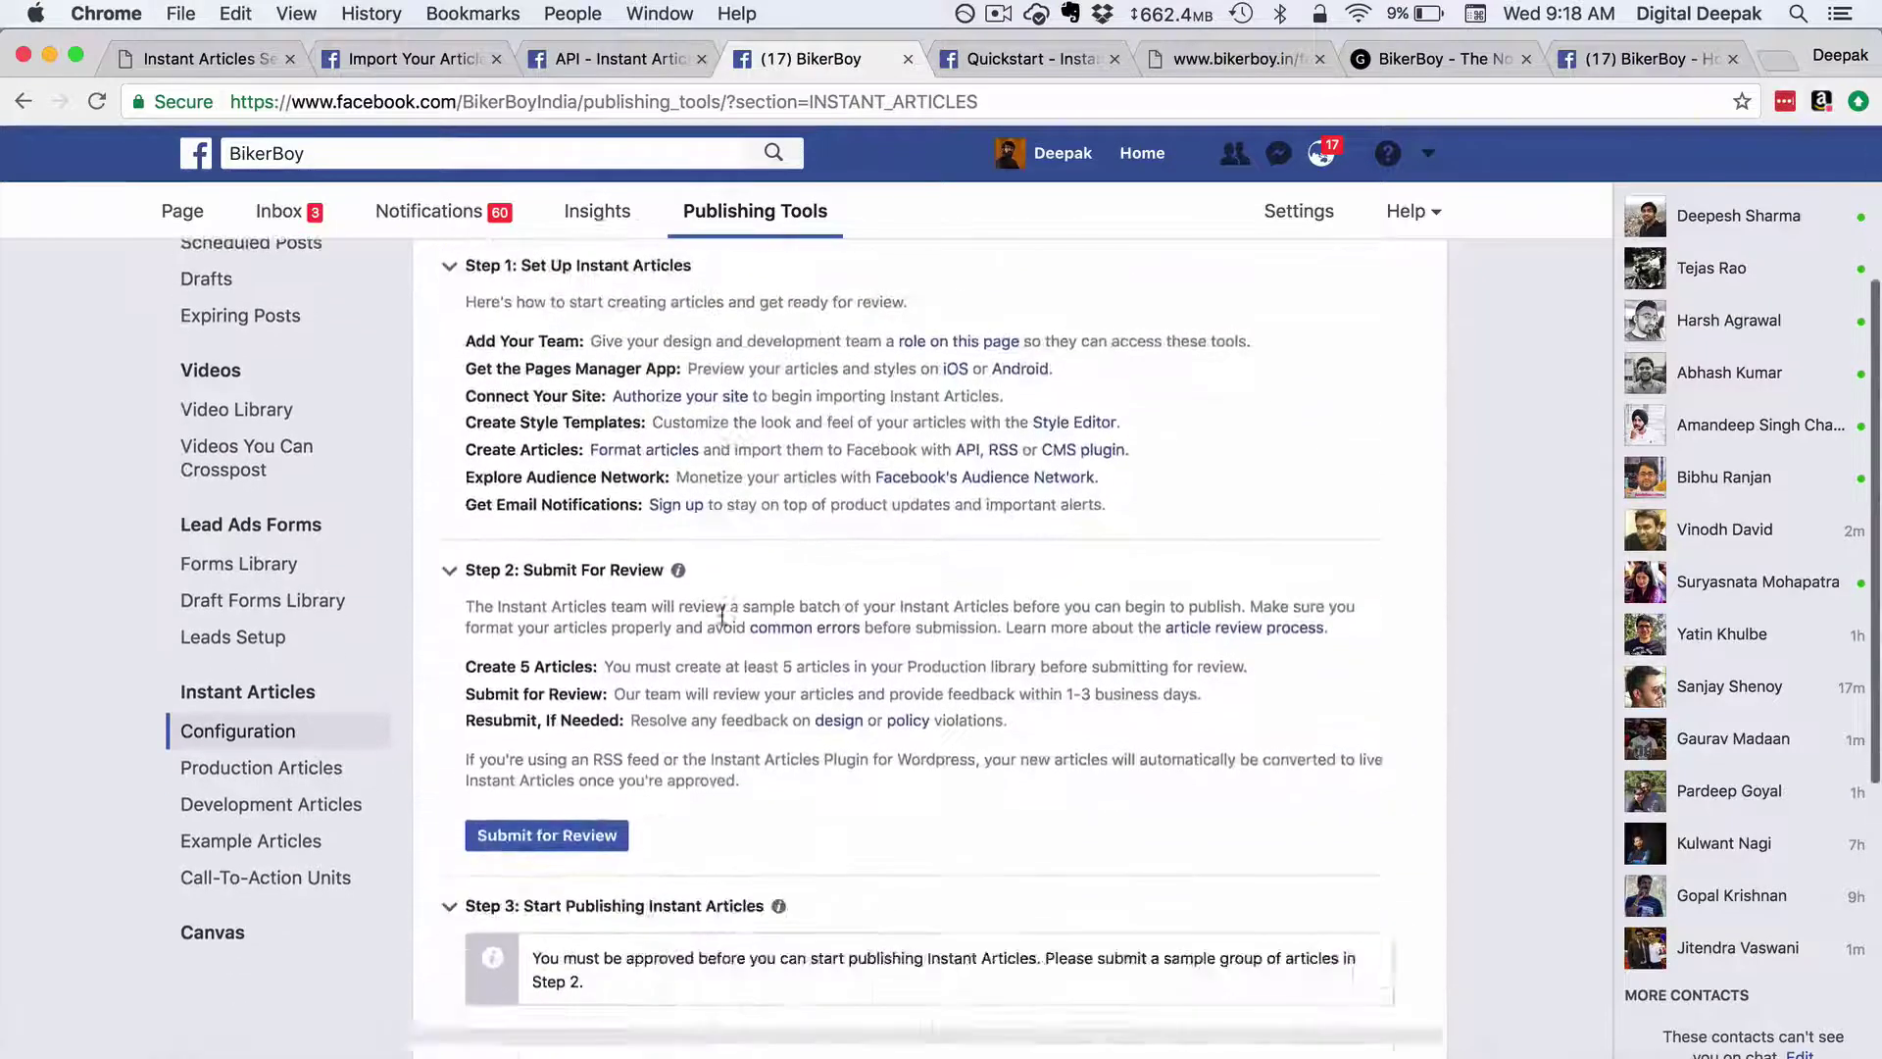
scroll(721, 613, "up", 1)
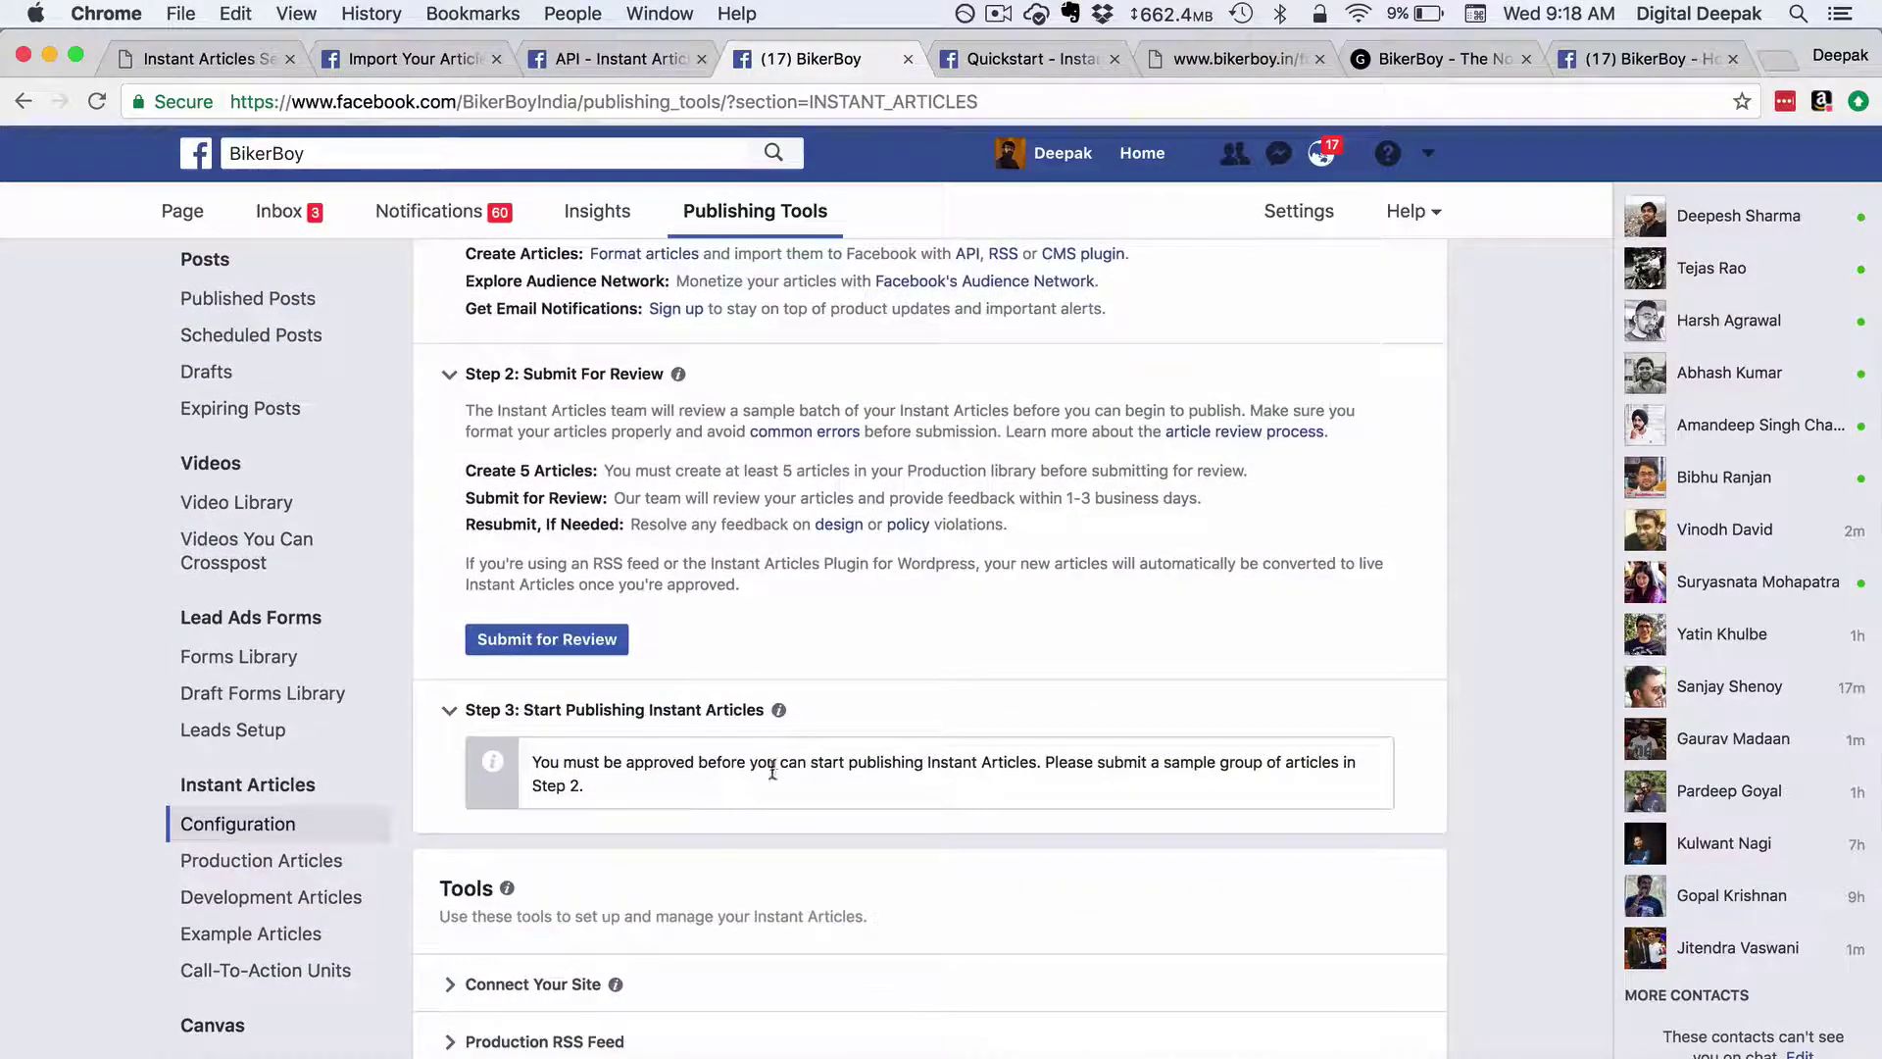
left_click_drag(532, 764, 1274, 784)
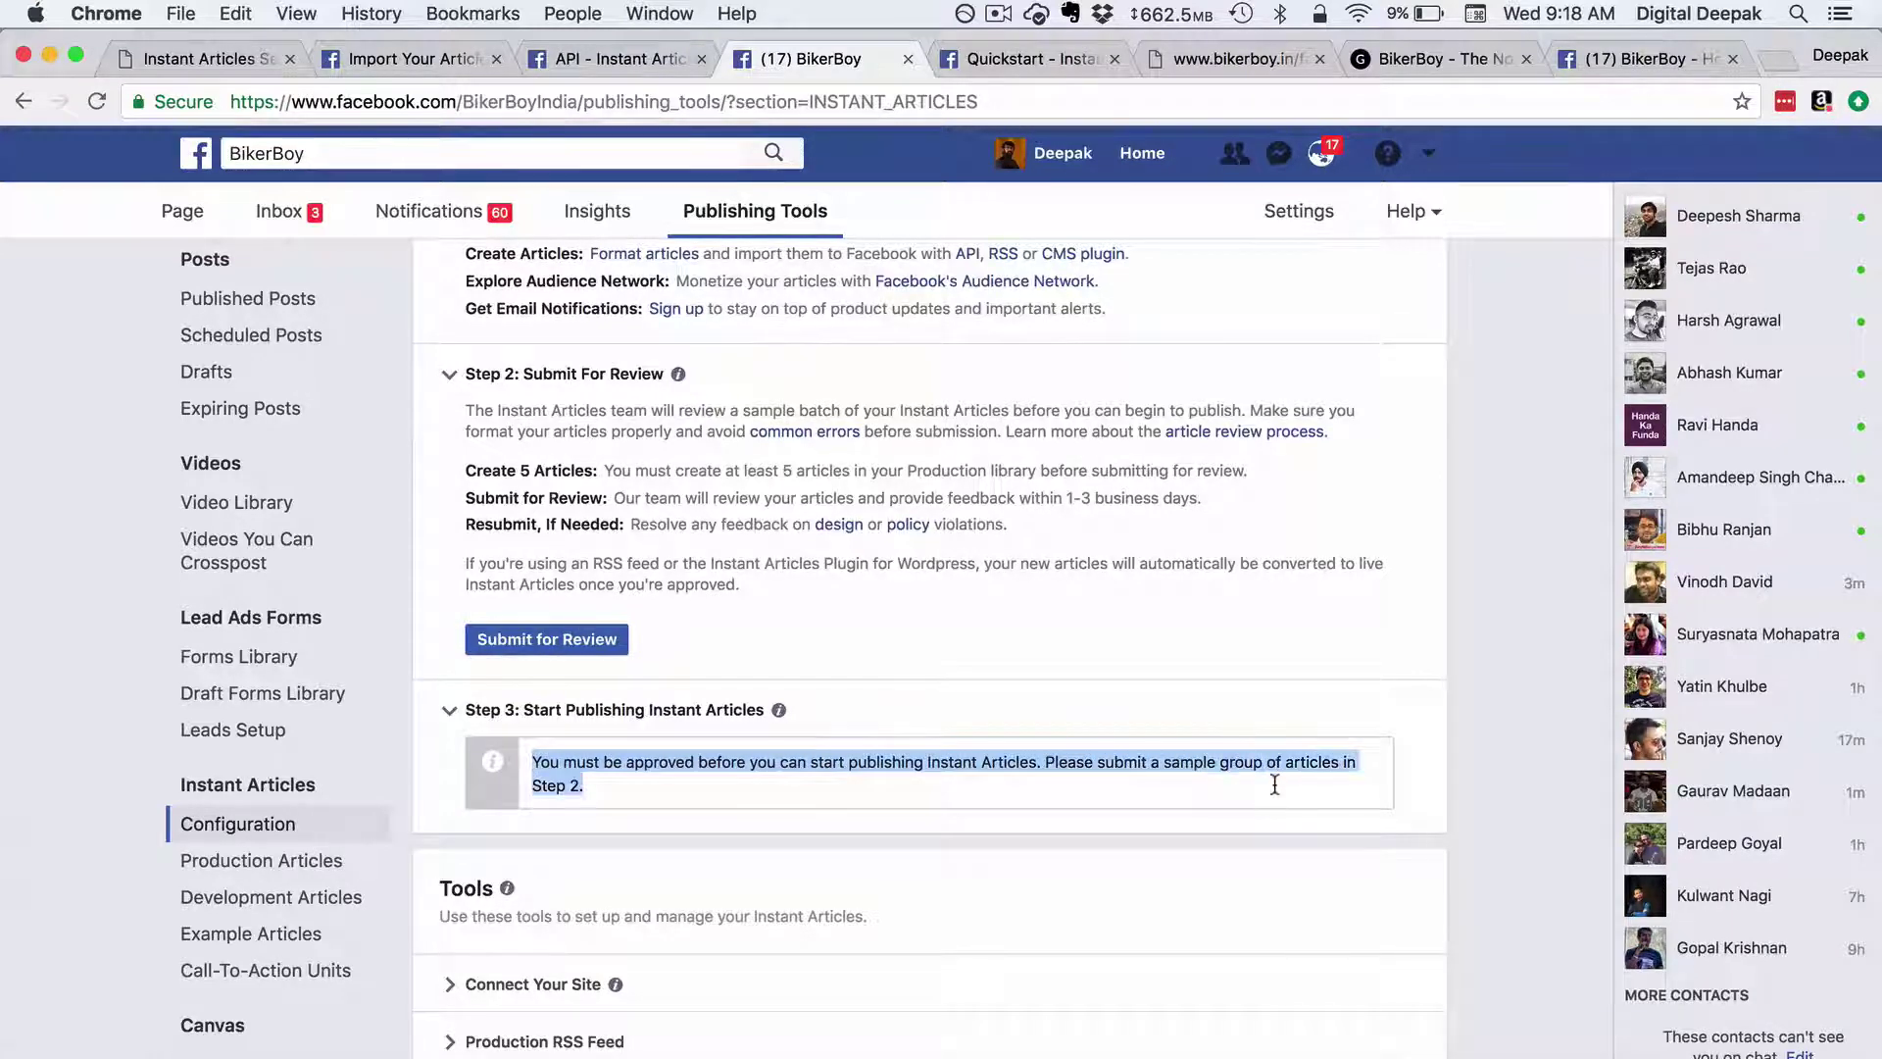
left_click(1085, 666)
scroll(1085, 667, "up", 3)
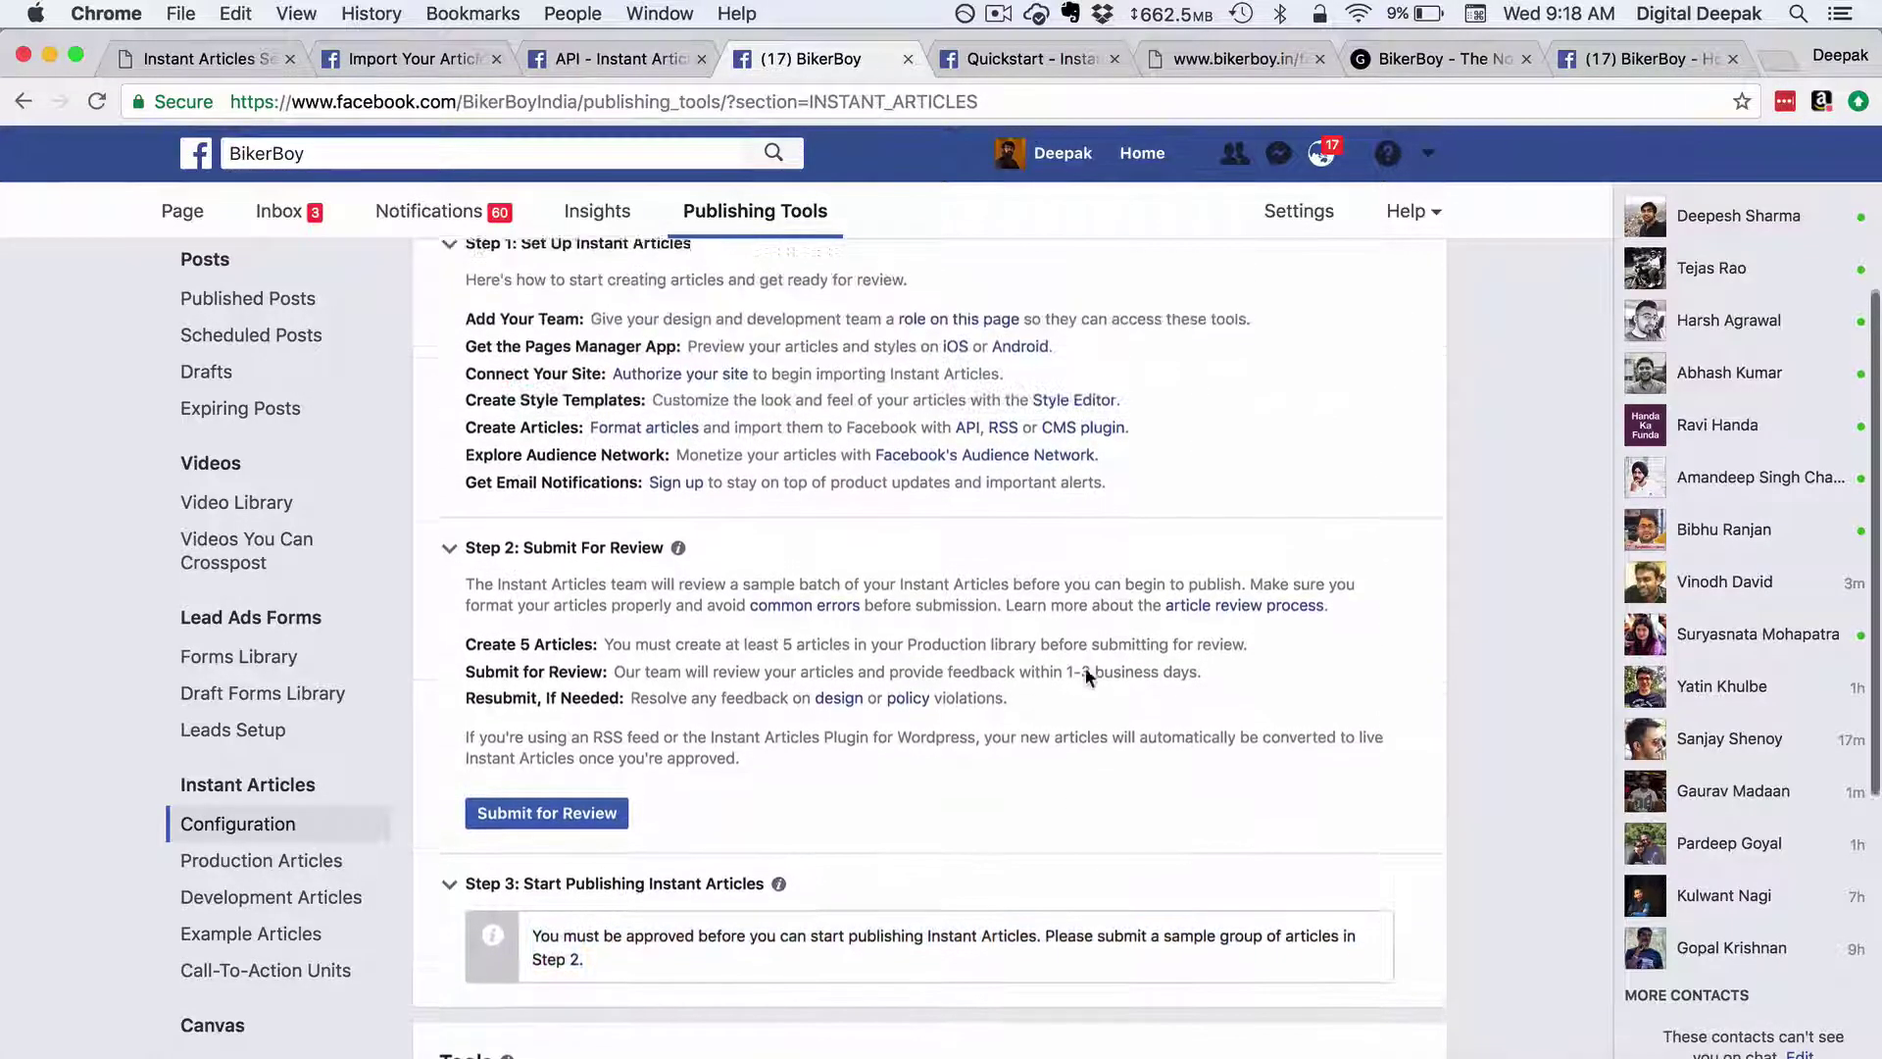
left_click_drag(701, 644, 1160, 642)
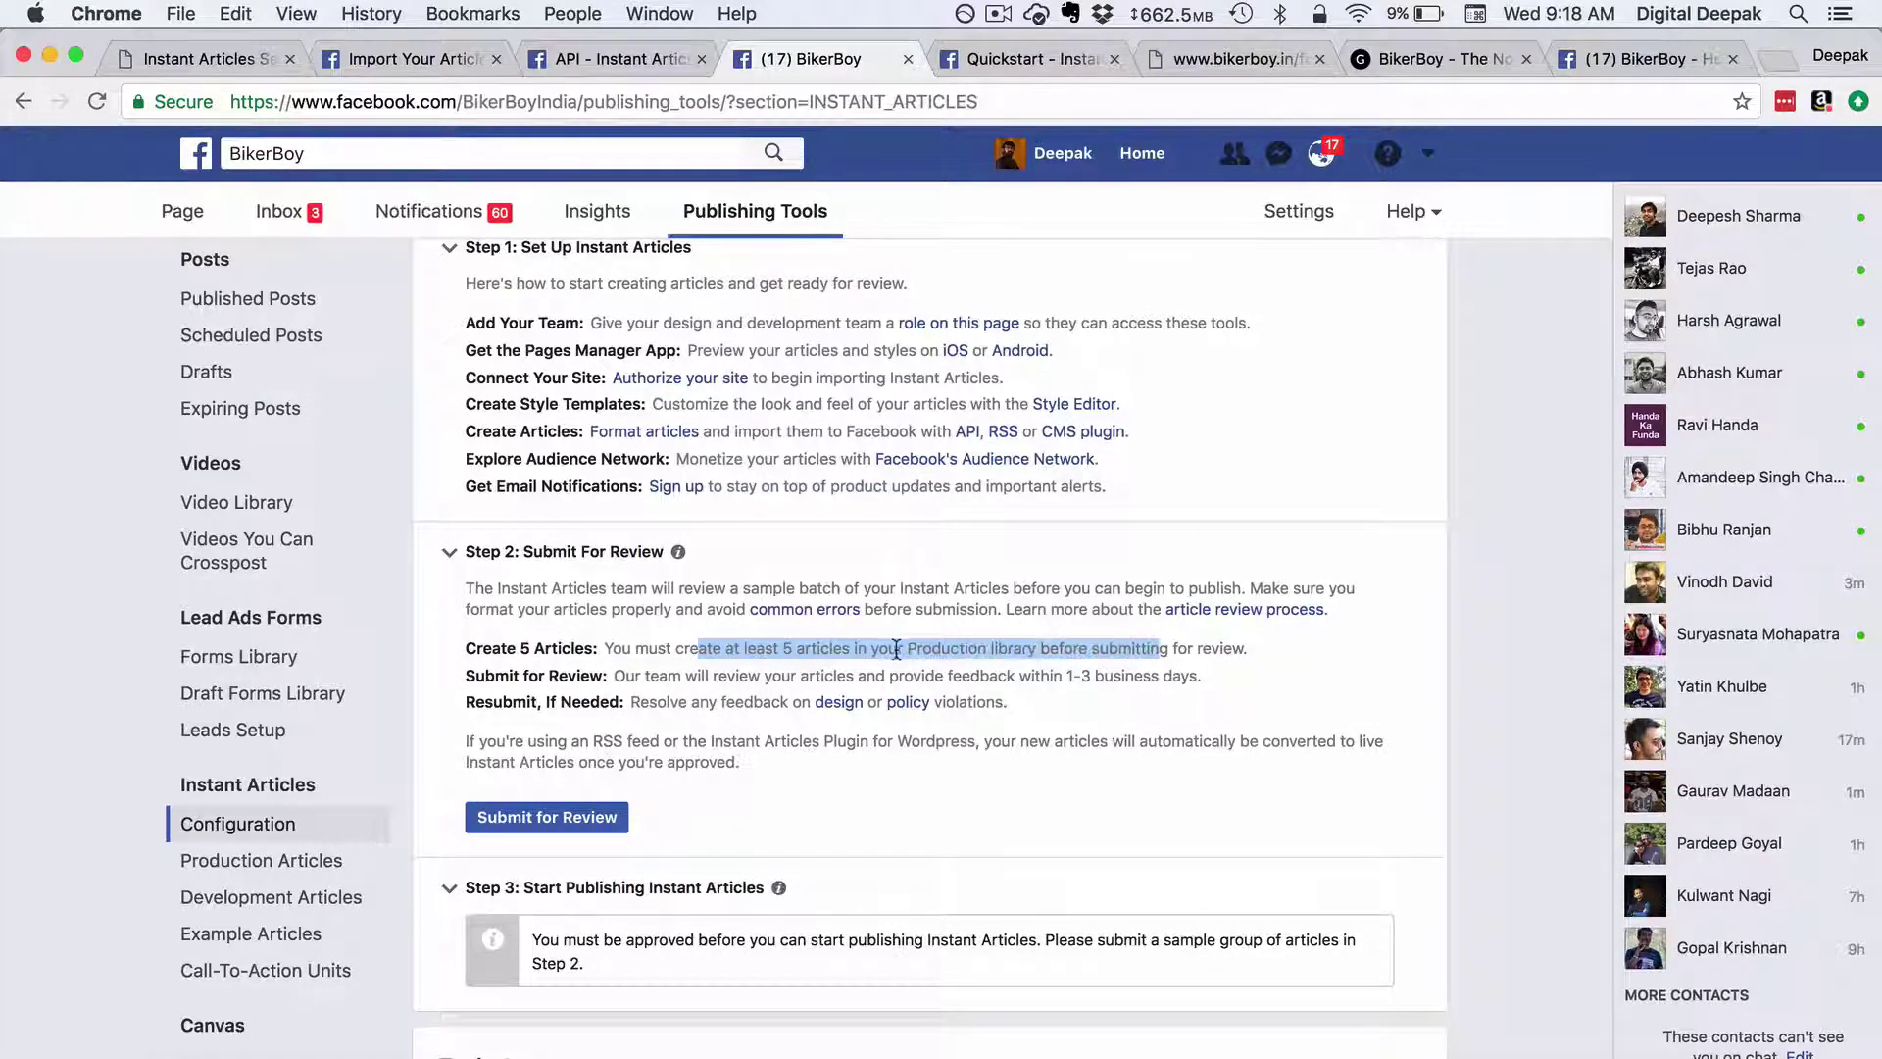
Check the Production Articles list for the number of articles required for review.
left_click(327, 872)
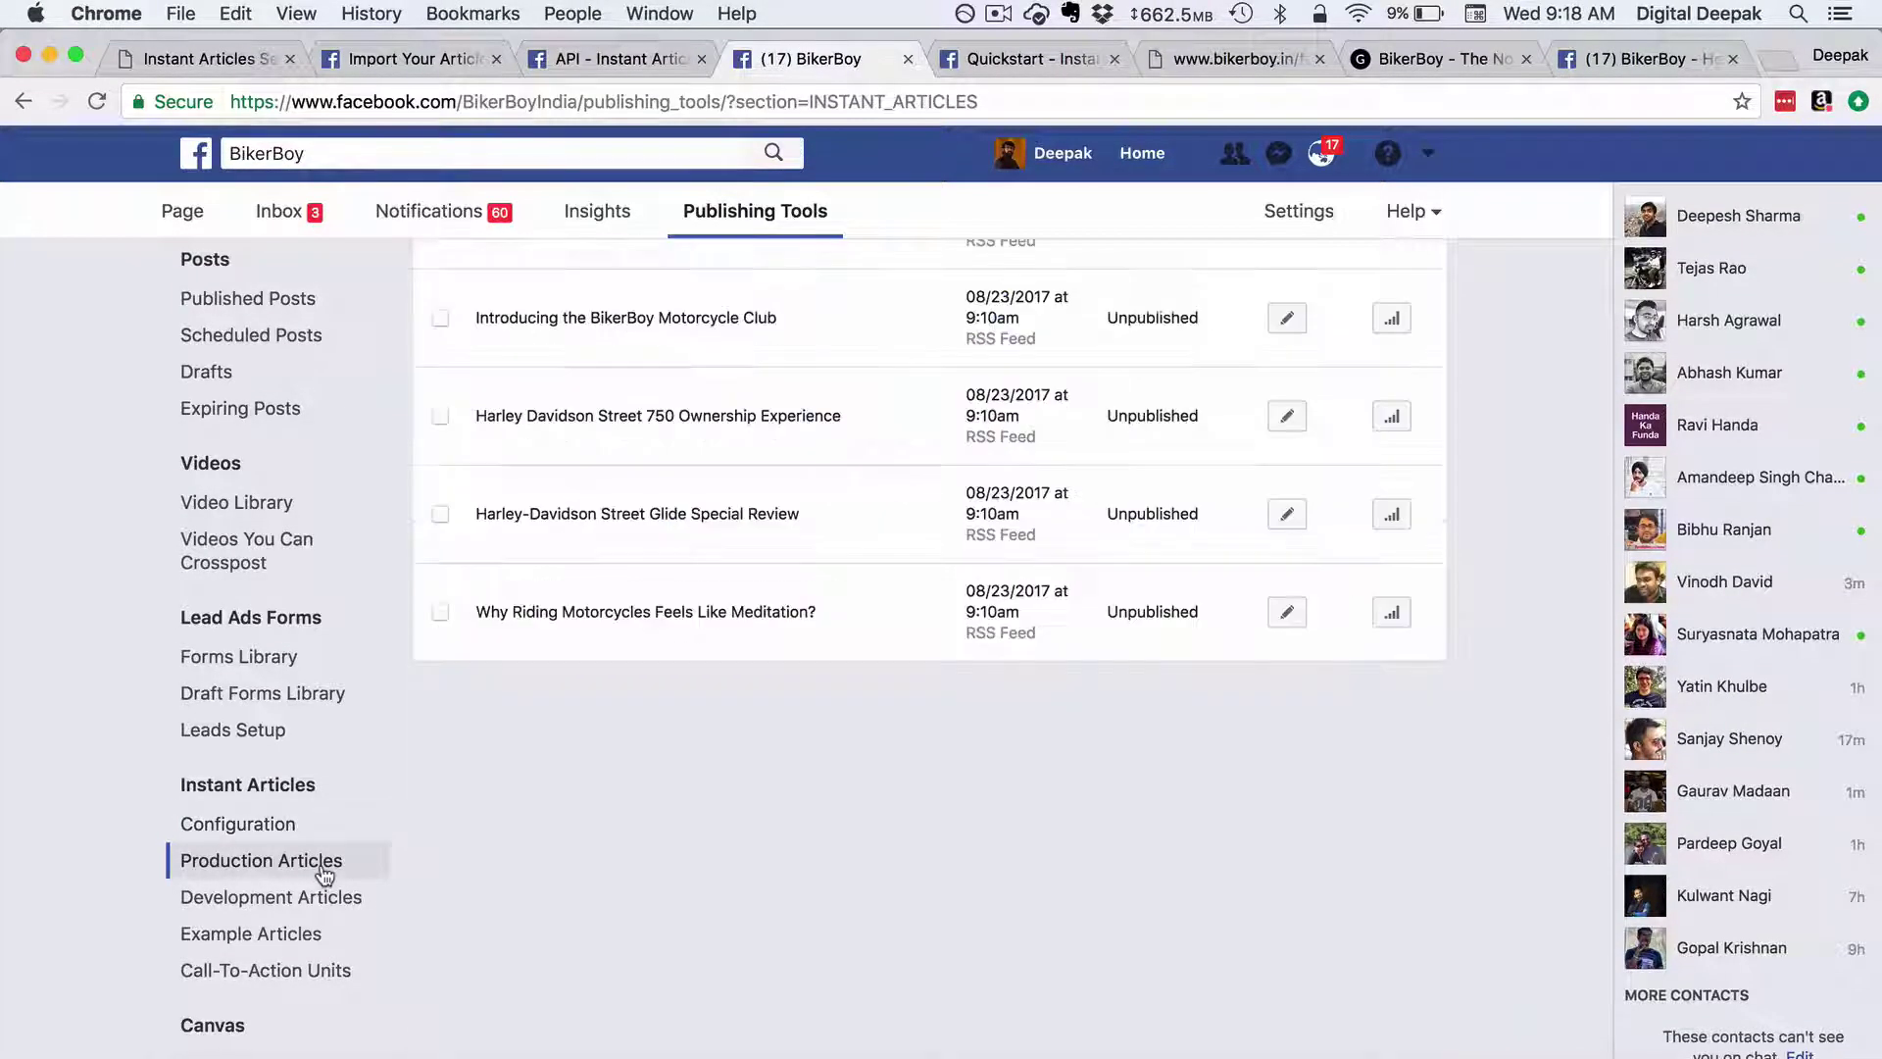
scroll(555, 730, "up", 3)
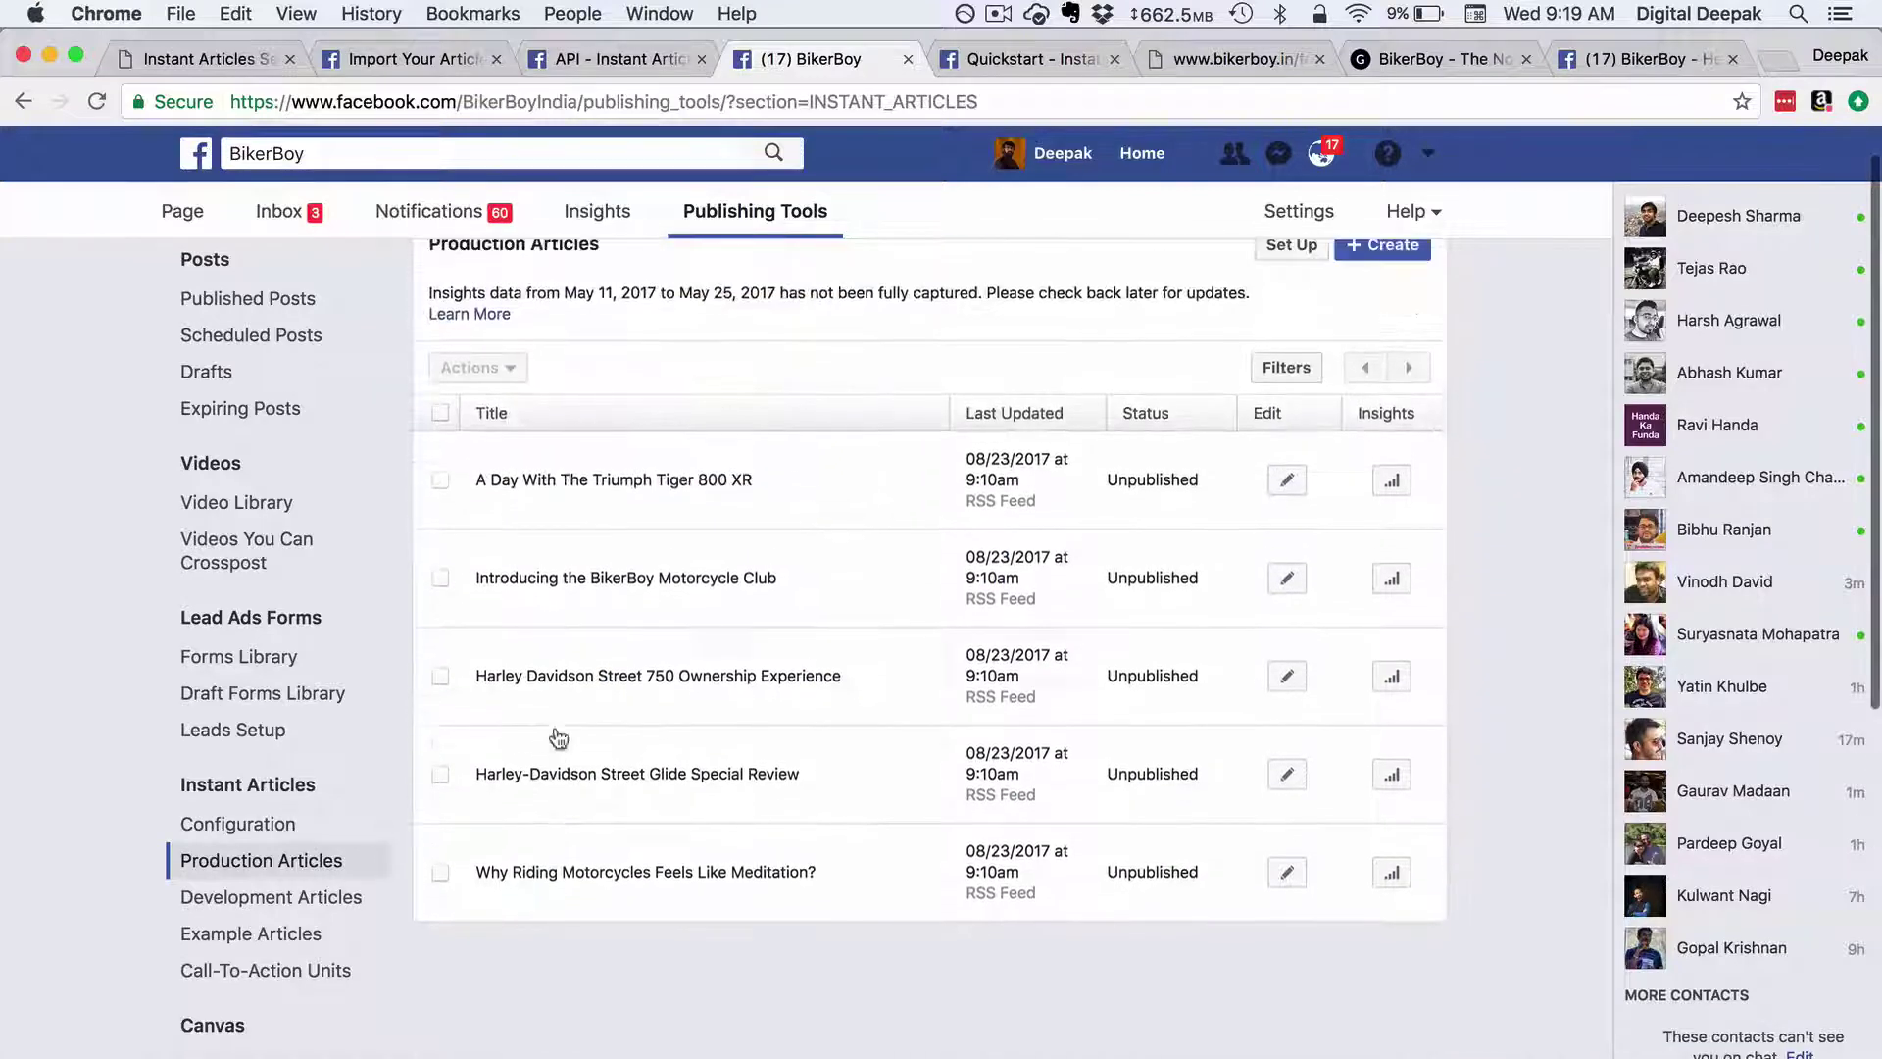
scroll(568, 871, "up", 1)
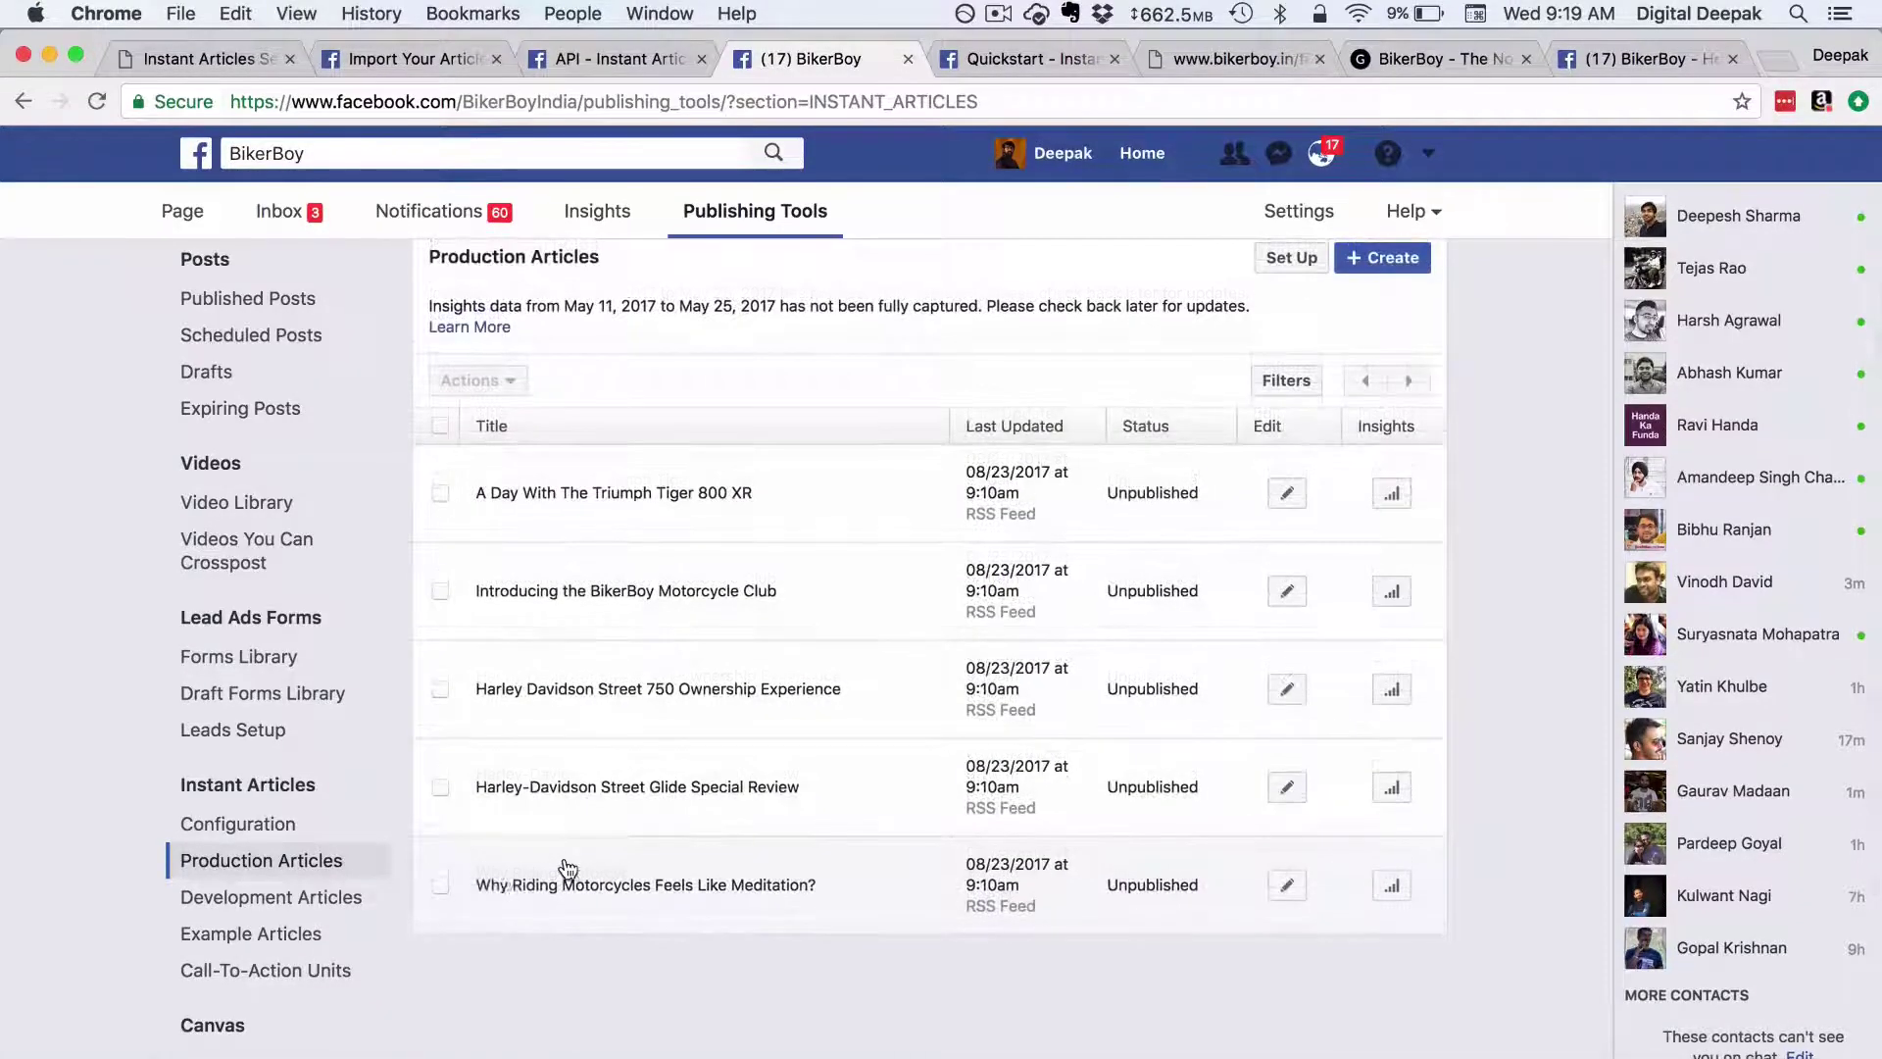
Submit the articles for review from Step 2 of the Instant Articles Configuration and look over the Production Articles list.
left_click(332, 832)
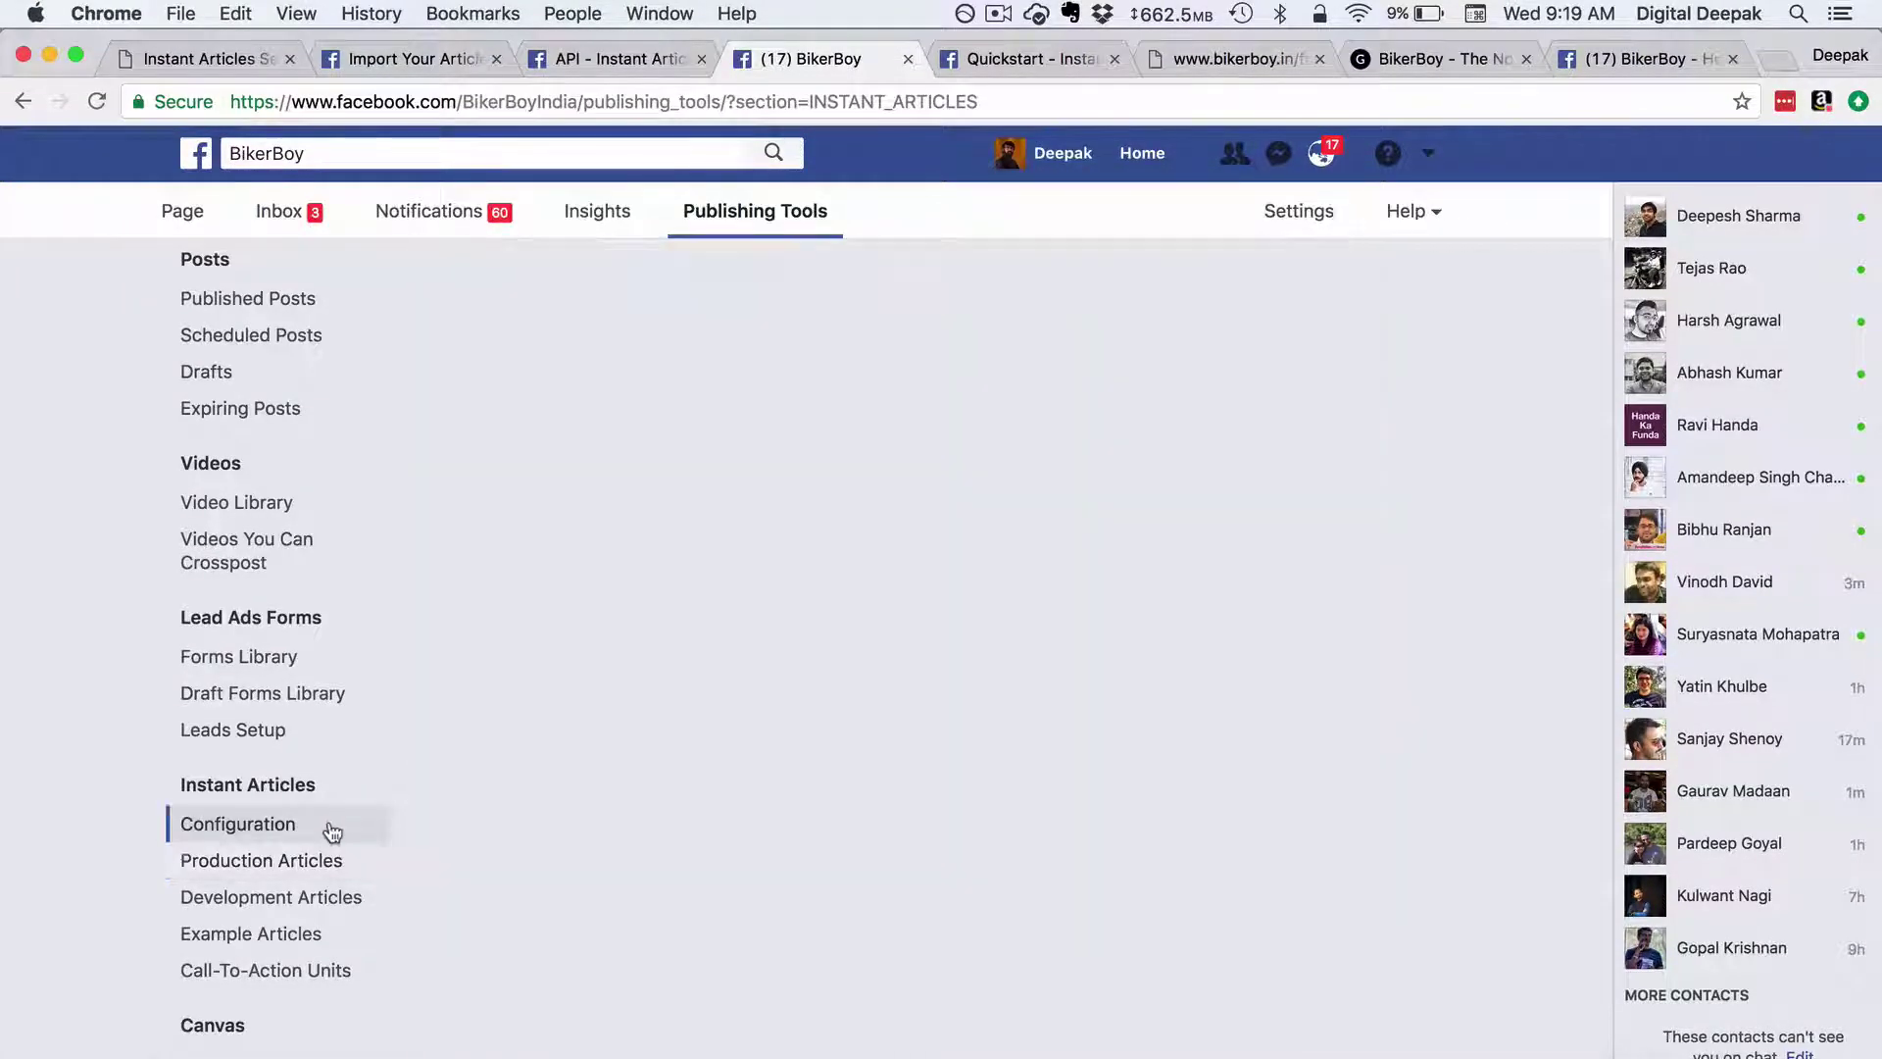
scroll(725, 705, "down", 5)
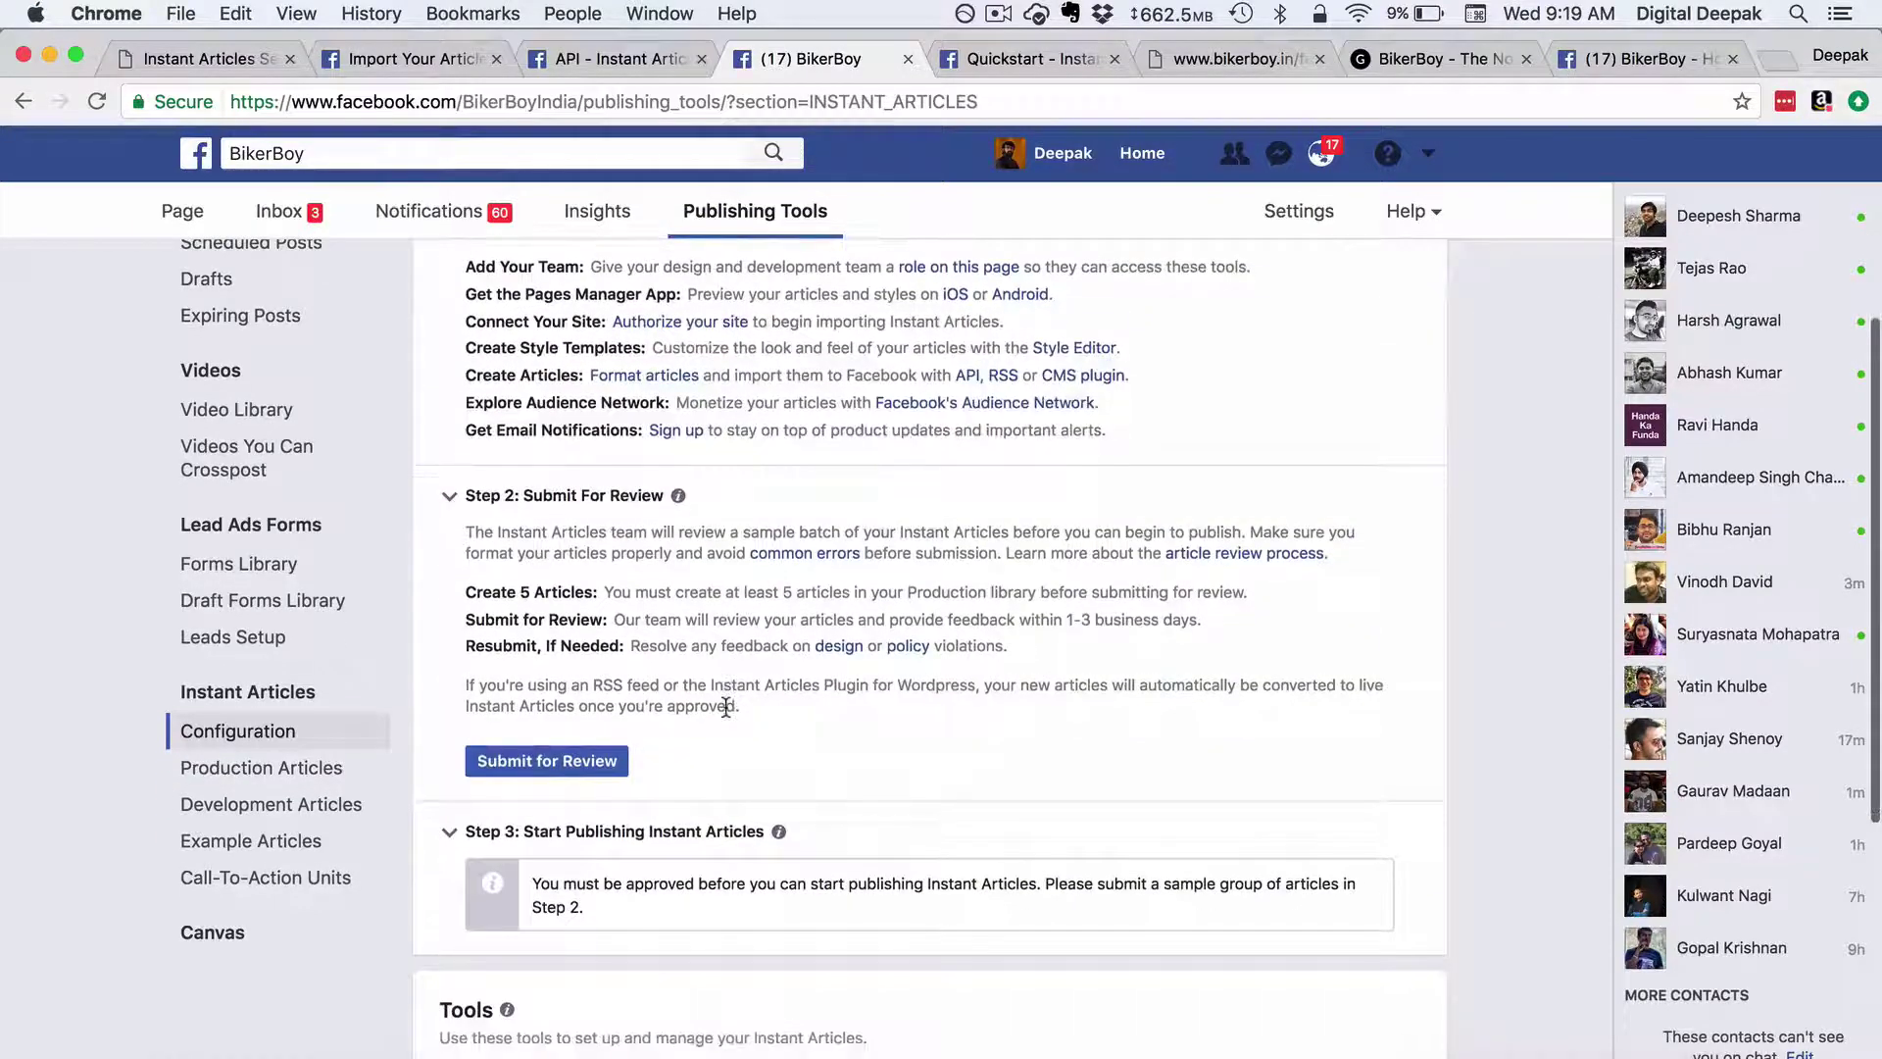
left_click(597, 765)
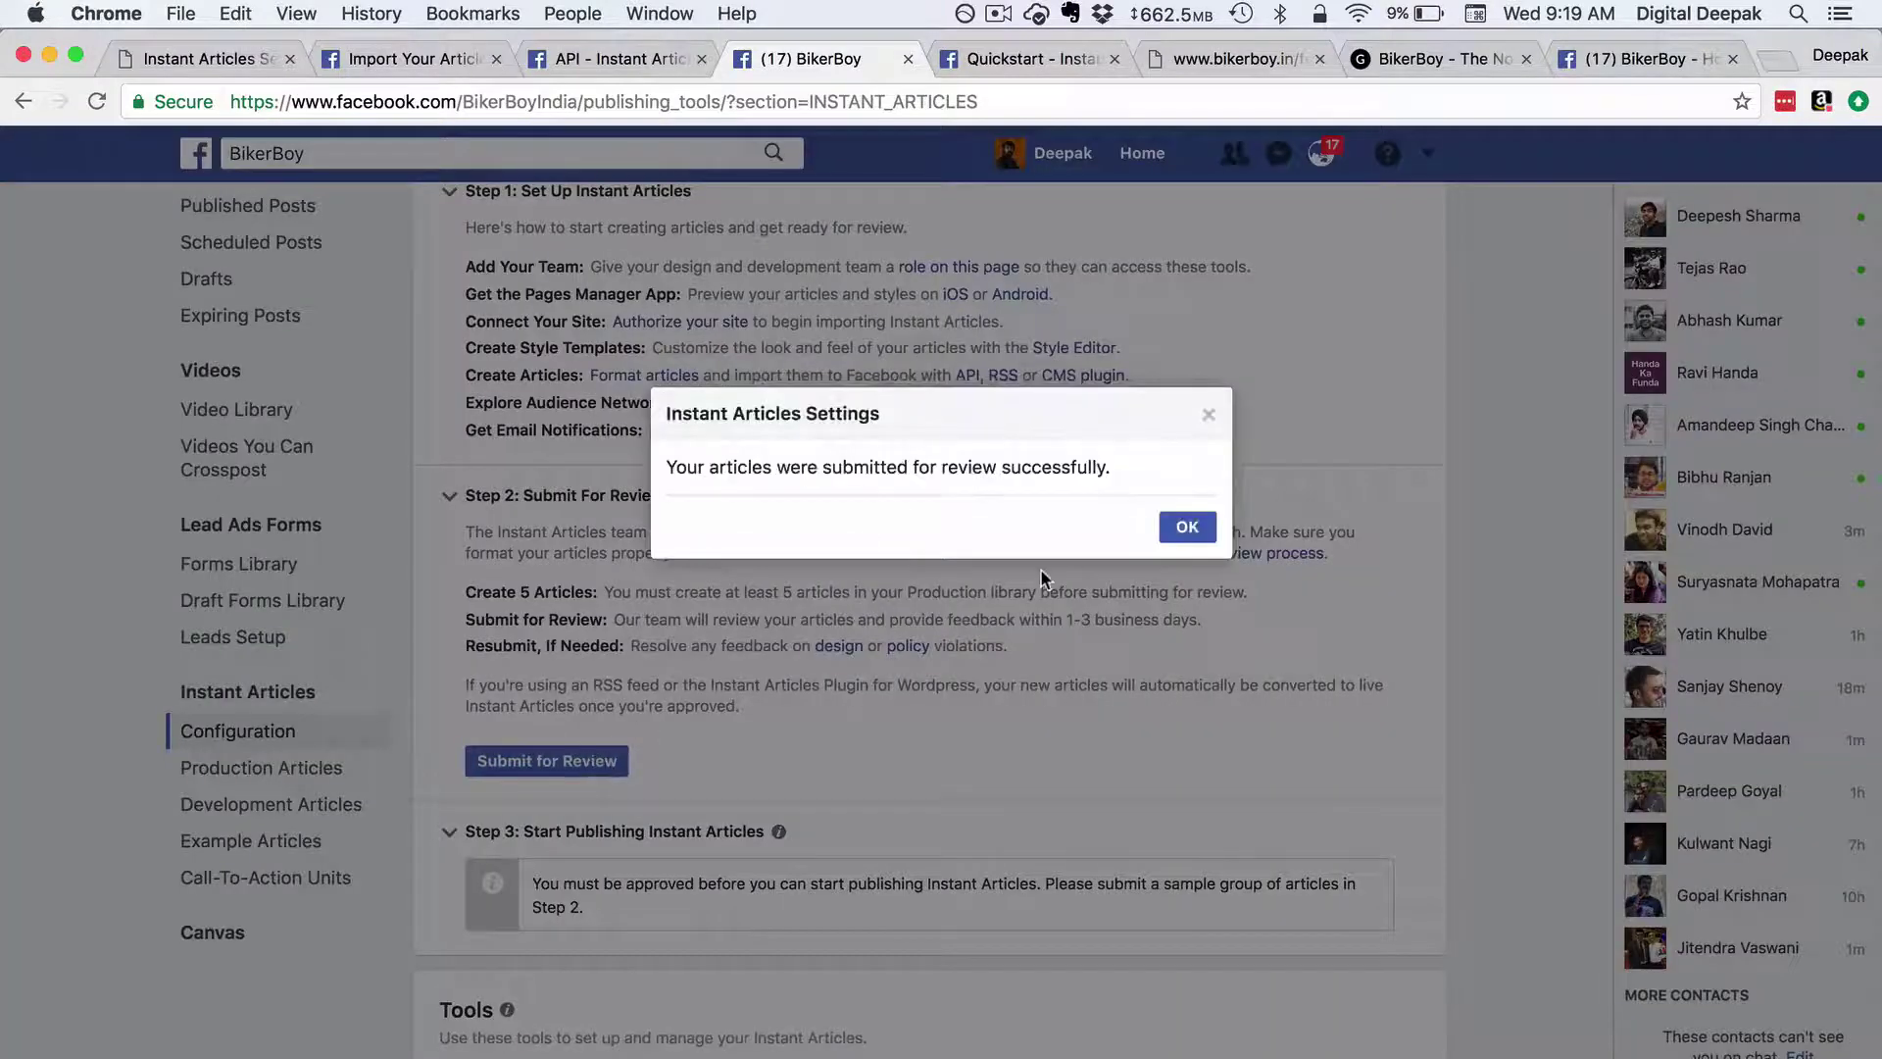
left_click(1188, 529)
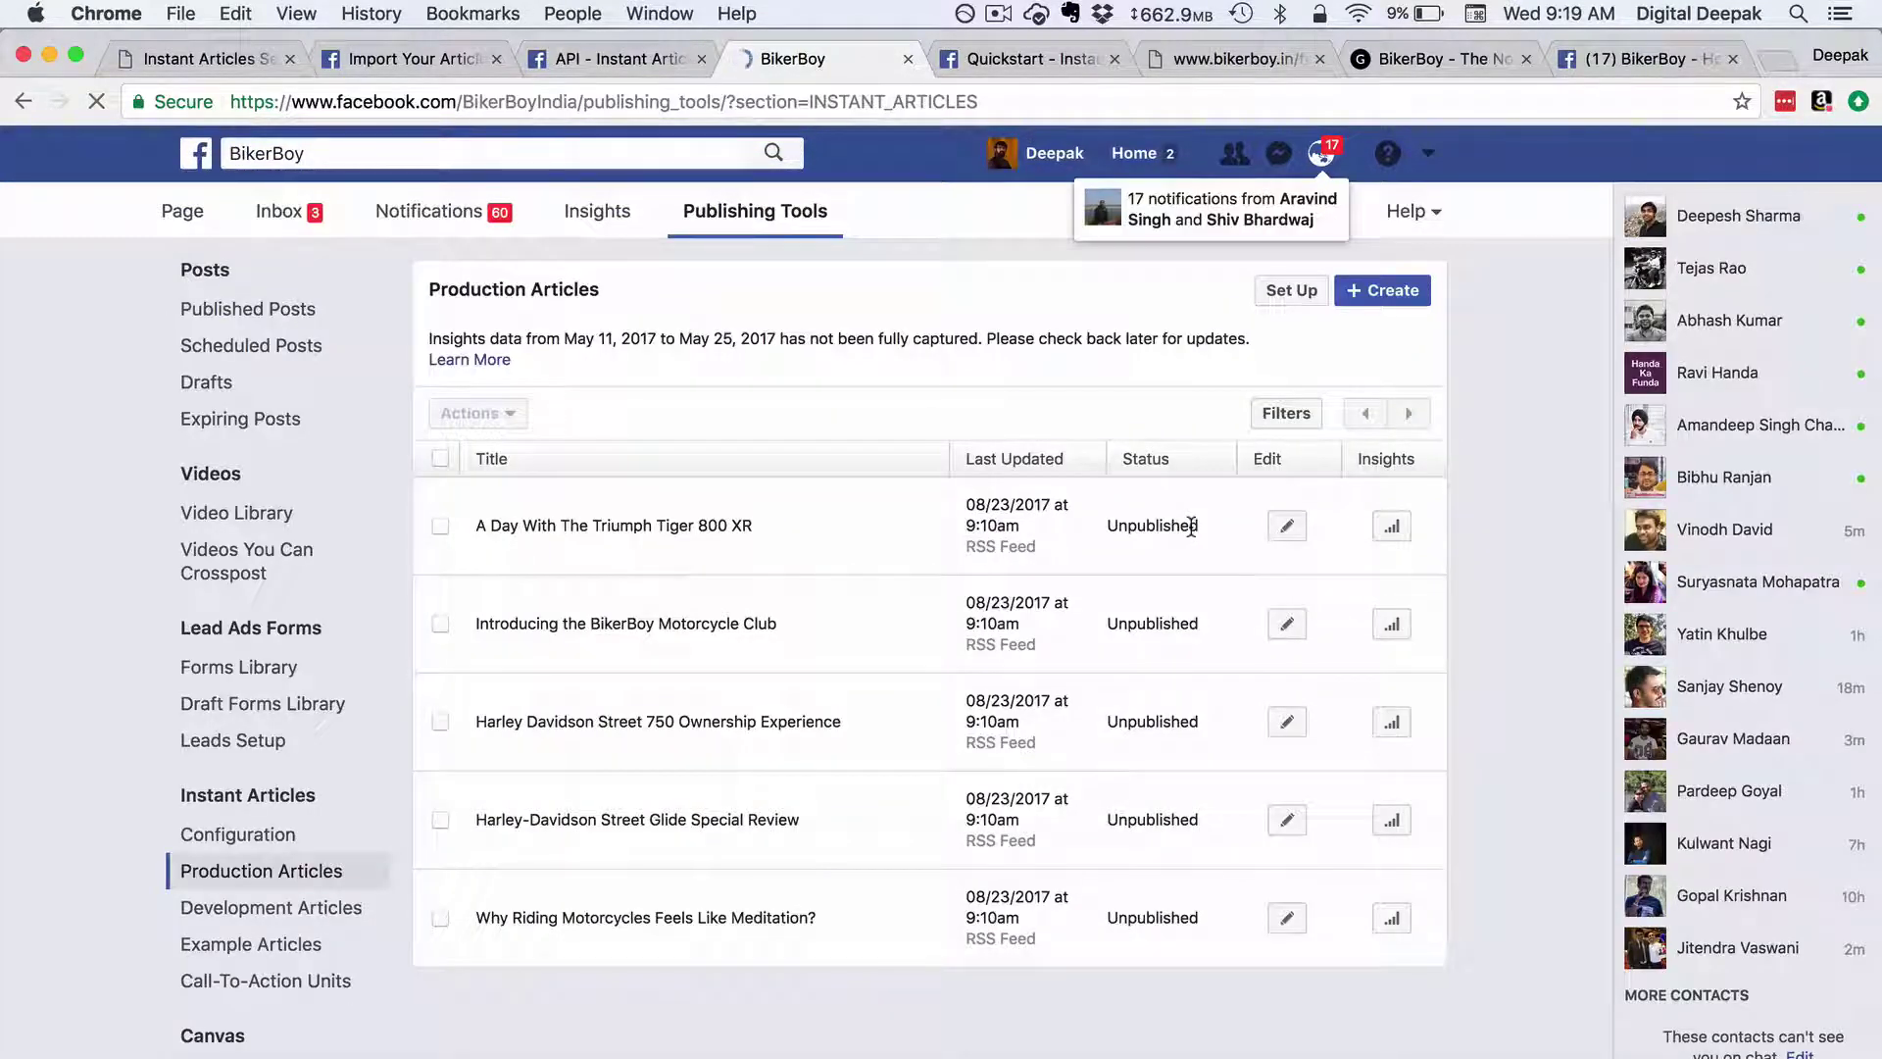
scroll(1191, 527, "down", 3)
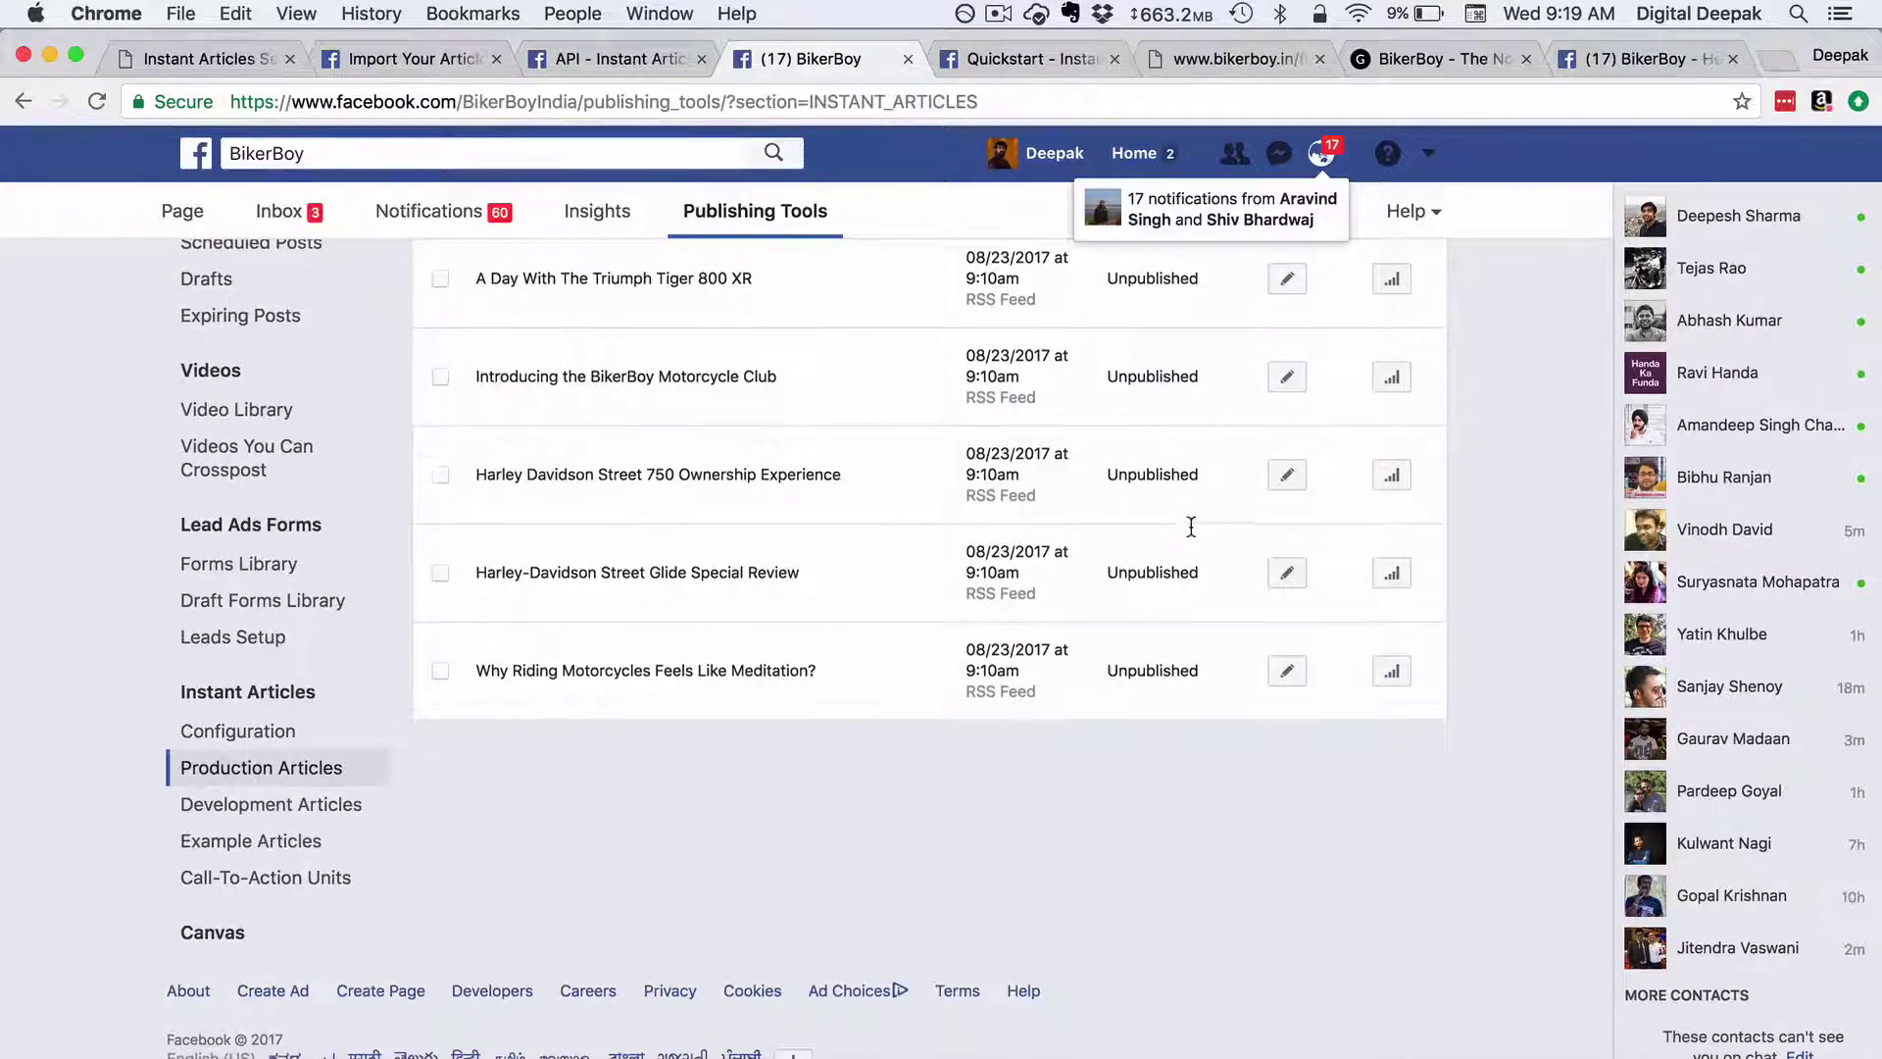
scroll(1191, 526, "up", 3)
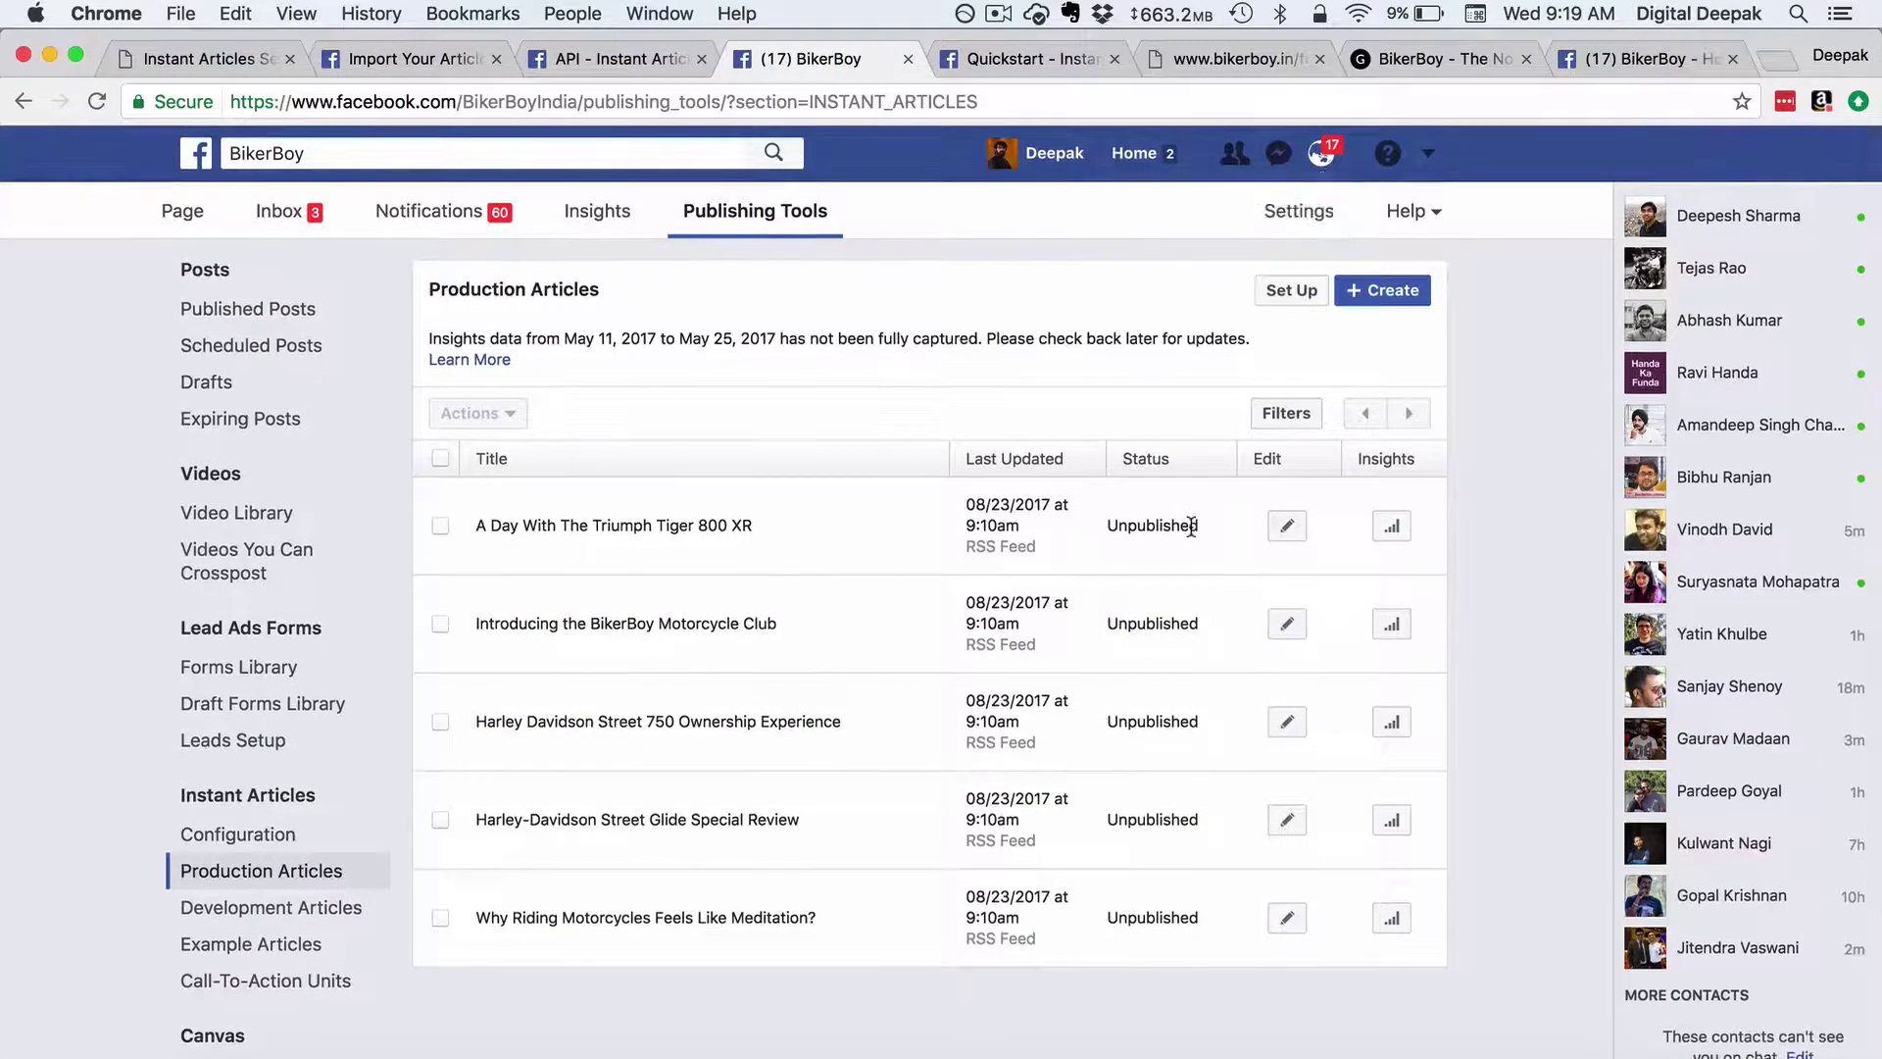